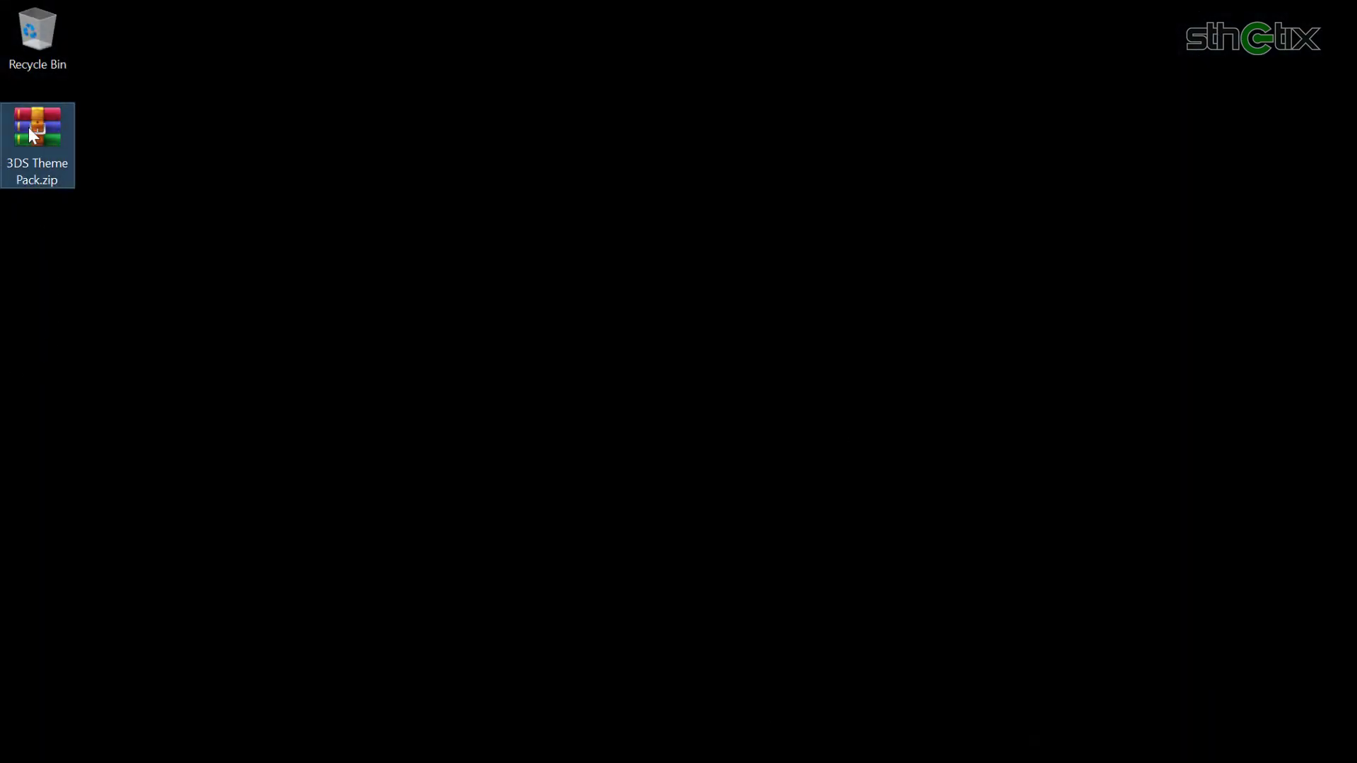
Step: Extract 3DS Theme Pack.zip, then extract both Tools archives into separate folders
right_click(29, 130)
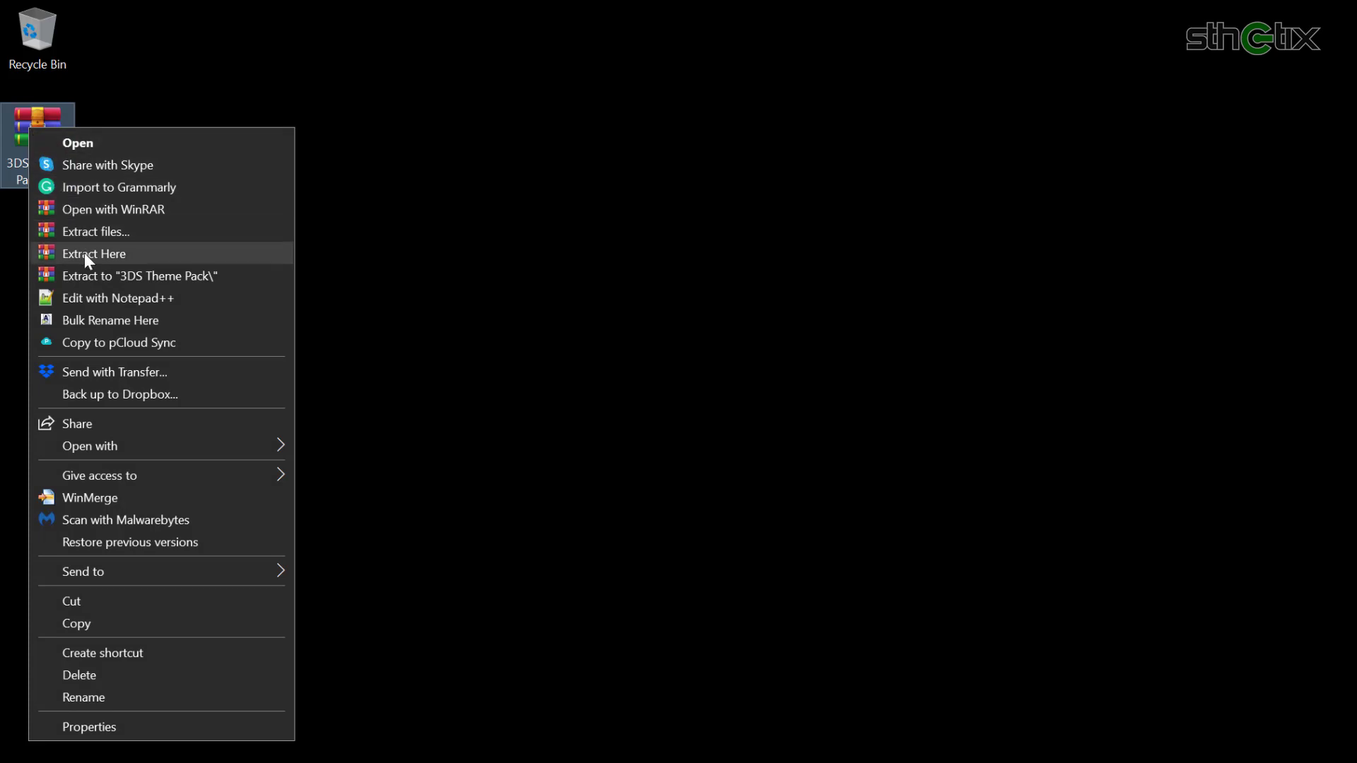
click(92, 275)
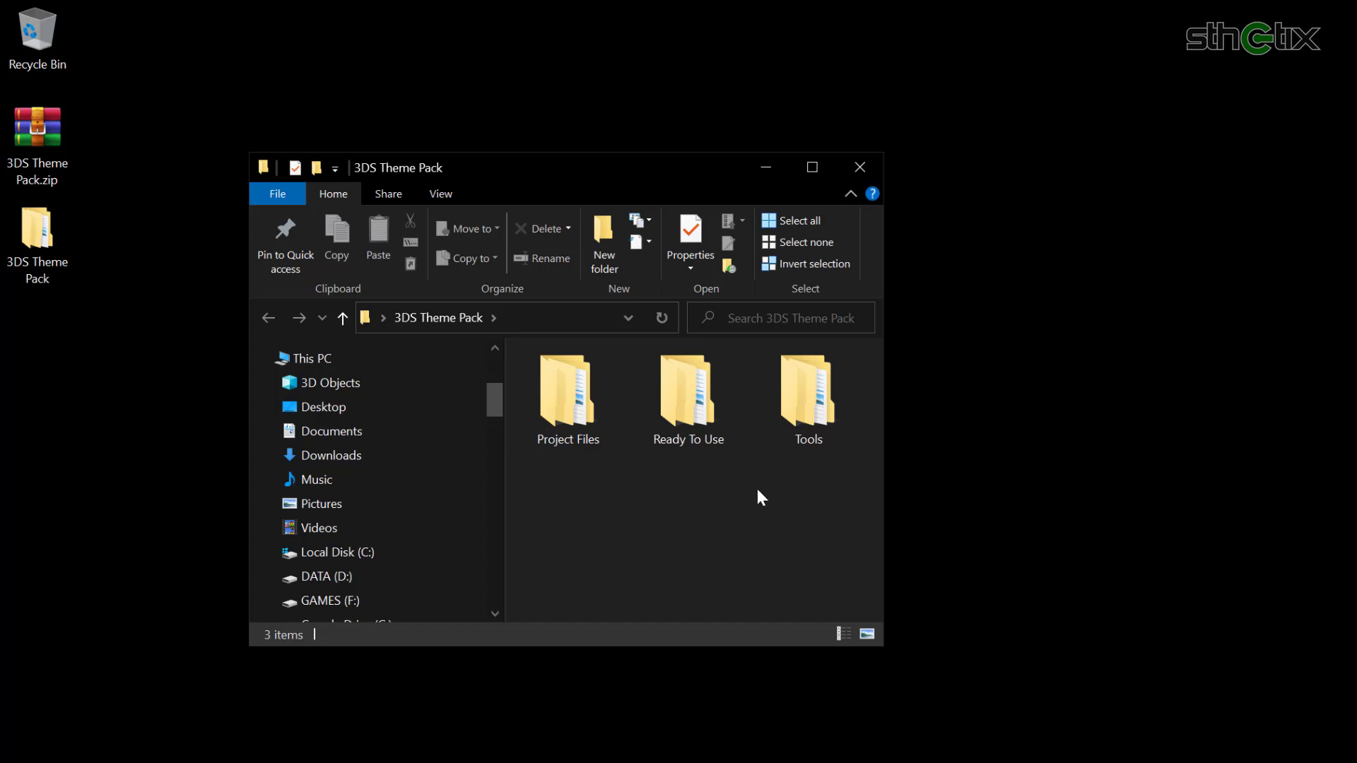
click(805, 415)
double_click(806, 416)
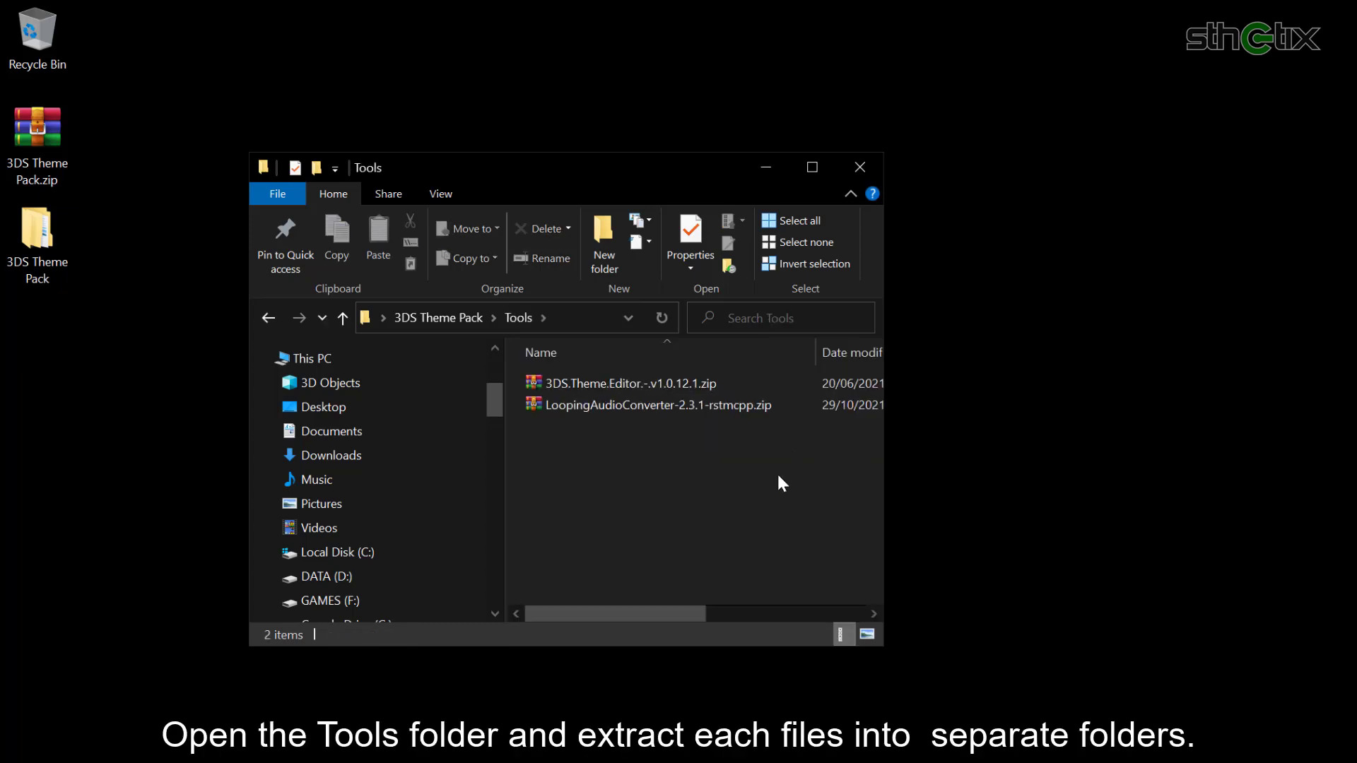
drag(777, 472, 600, 375)
right_click(585, 385)
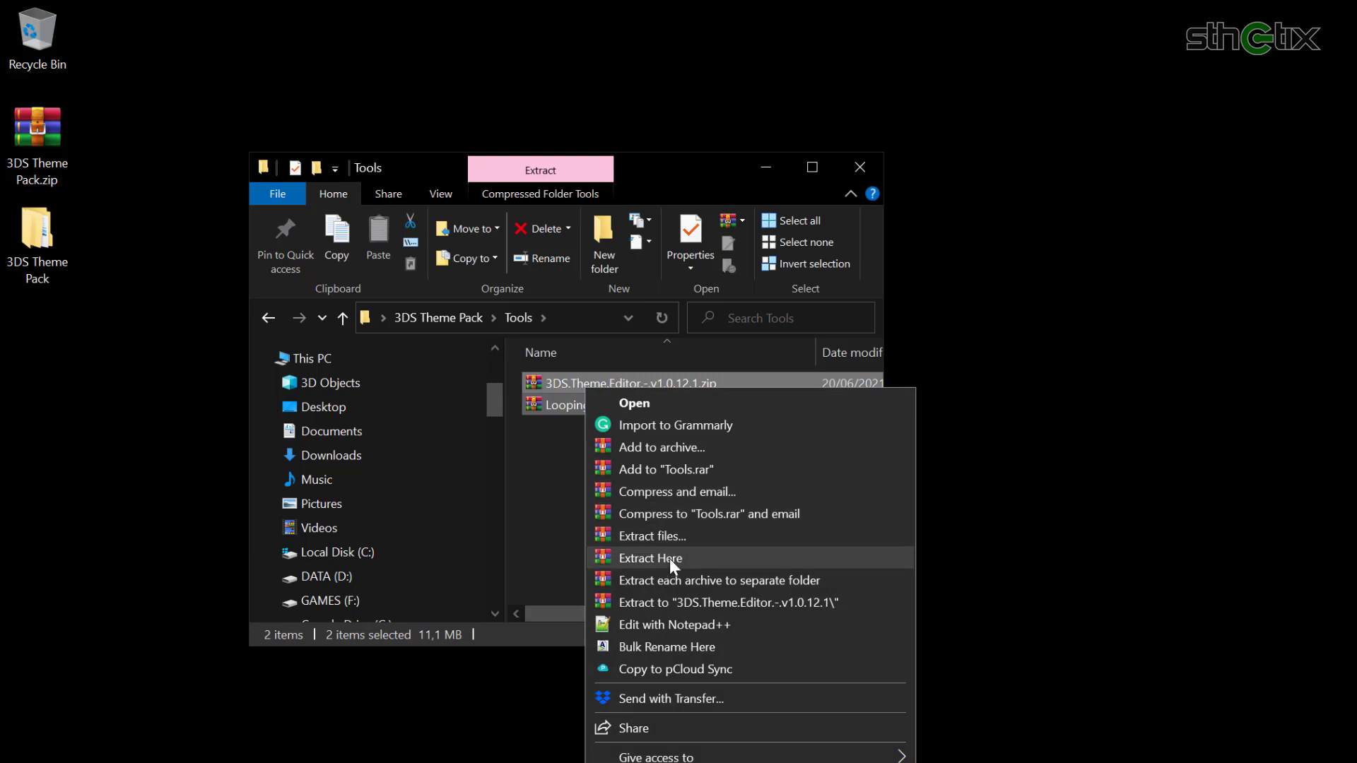
click(677, 578)
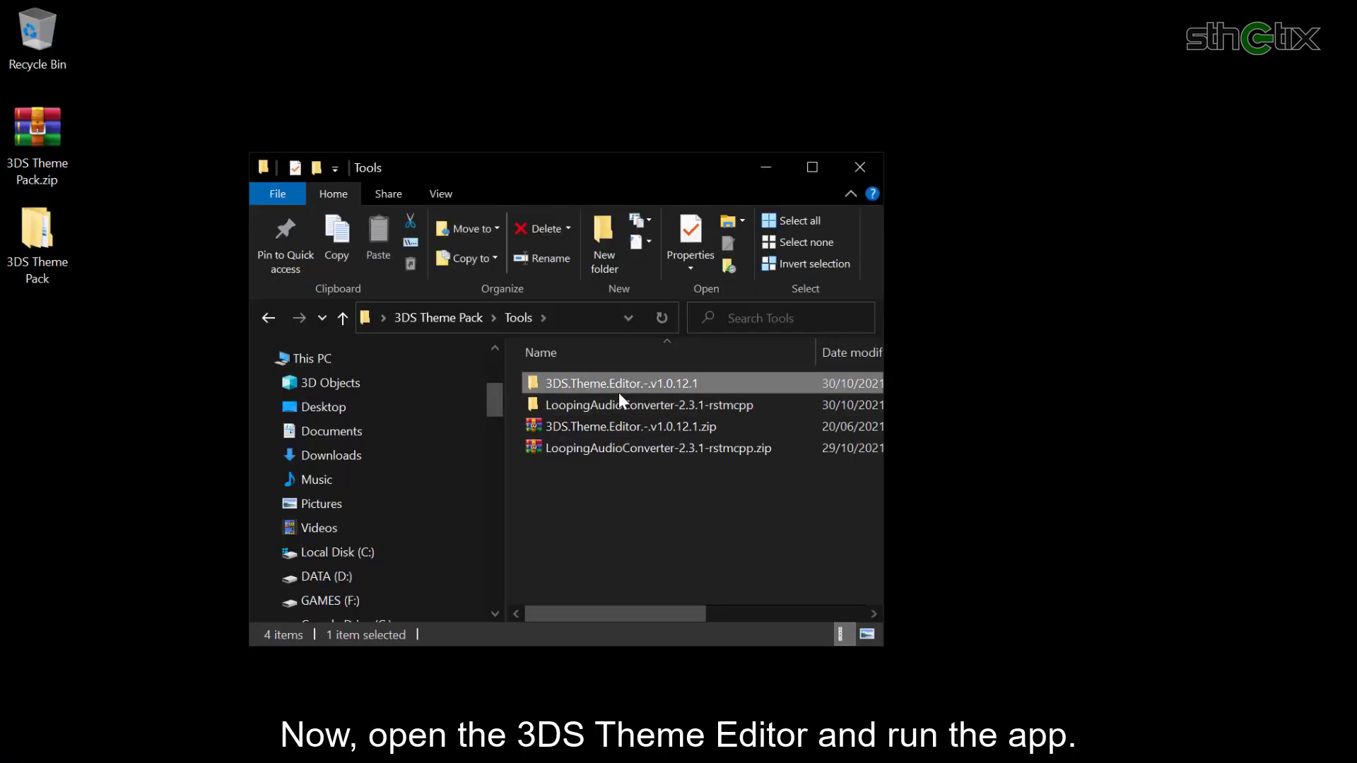
Step: Launch ThemeEditor.WPF.exe from the 3DS.Theme.Editor.-.v1.0.12.1 folder
double_click(619, 389)
scroll(621, 495, down, 3)
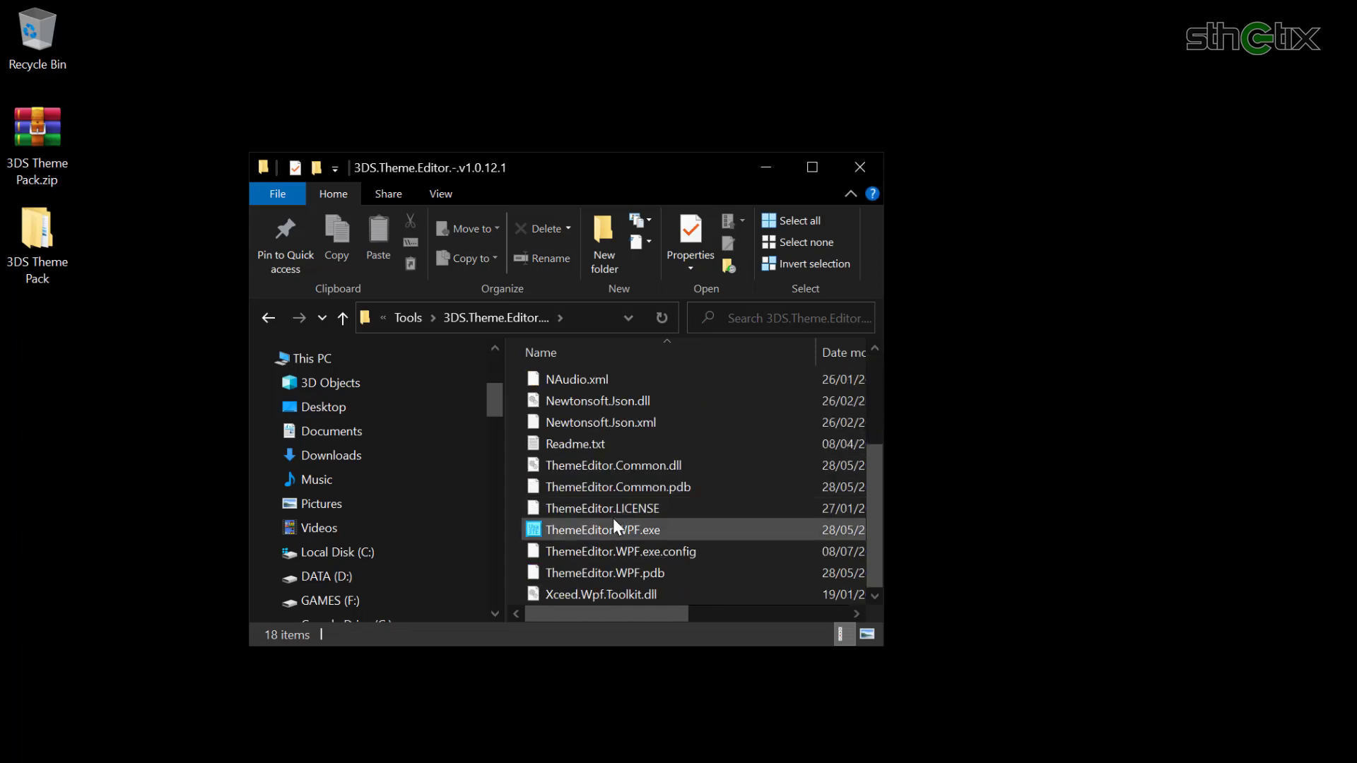
click(613, 523)
double_click(613, 526)
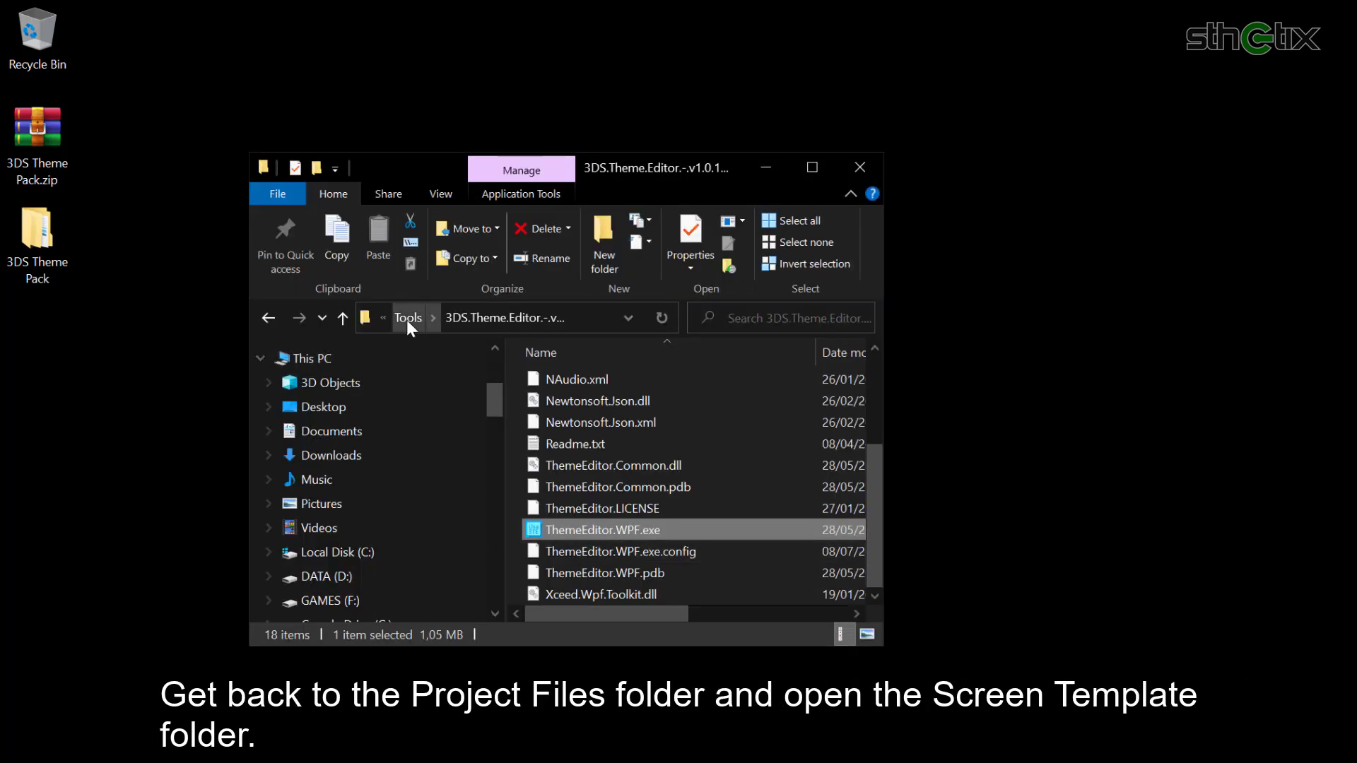
Step: Go up from Tools to 3DS Theme Pack, then into Project Files > Screen Template
click(406, 319)
click(405, 318)
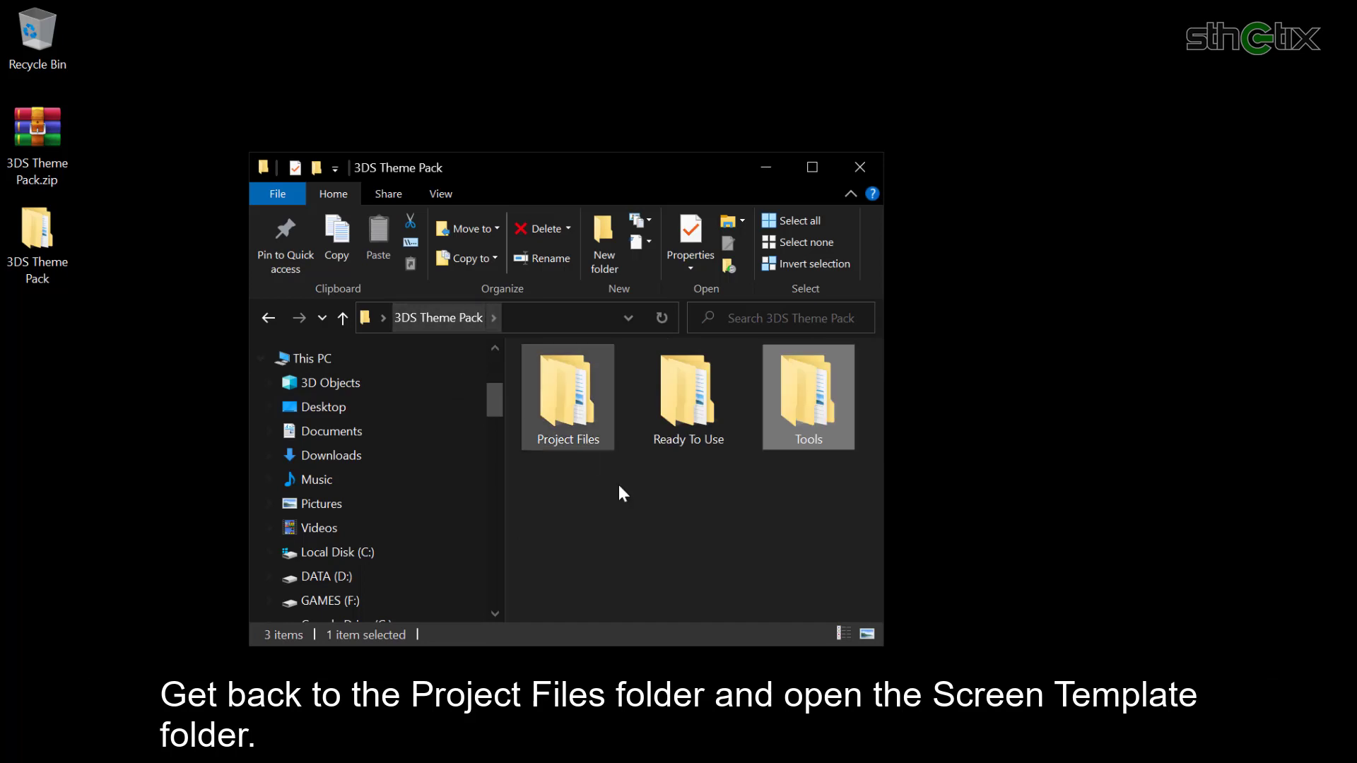
click(571, 453)
double_click(557, 430)
double_click(620, 489)
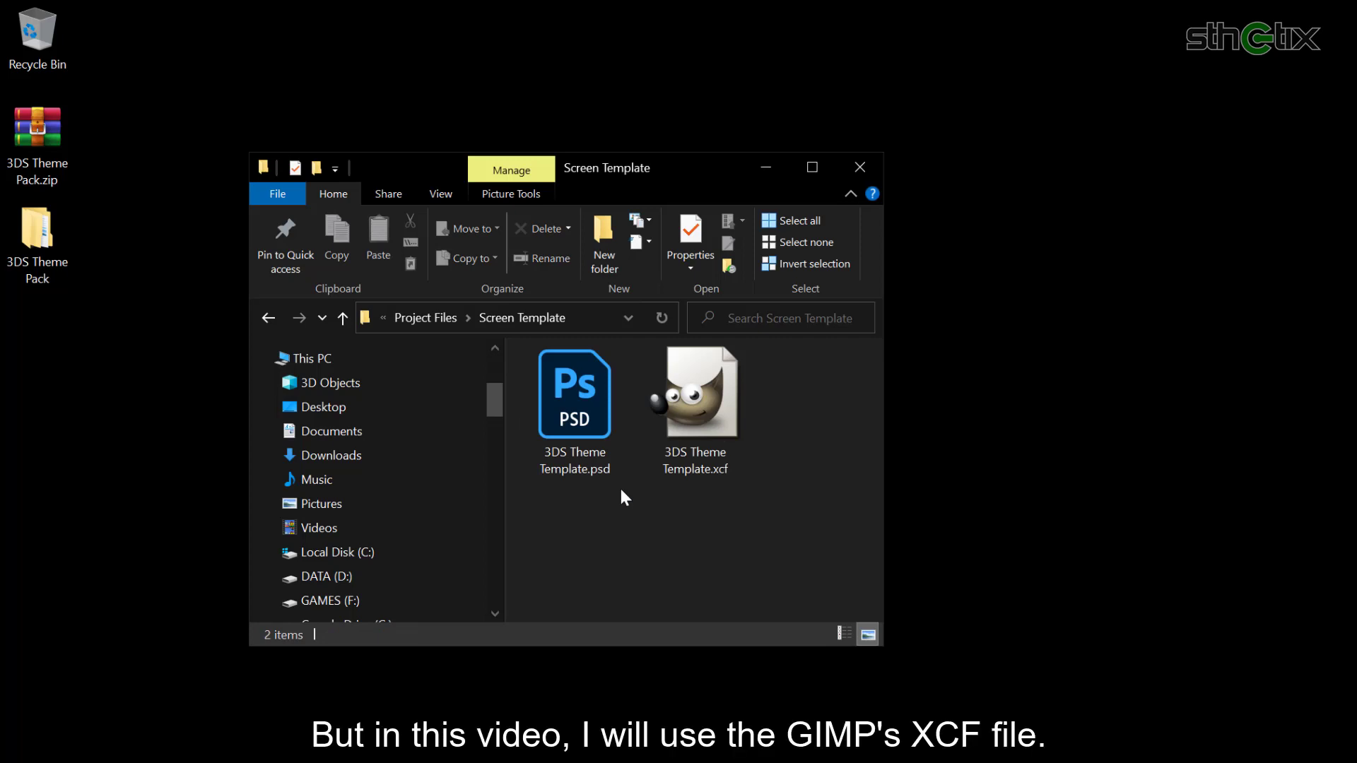
Step: Open 3DS Theme Template.xcf in GIMP and layer Normal Theme's top.png over the top-screen box
double_click(691, 430)
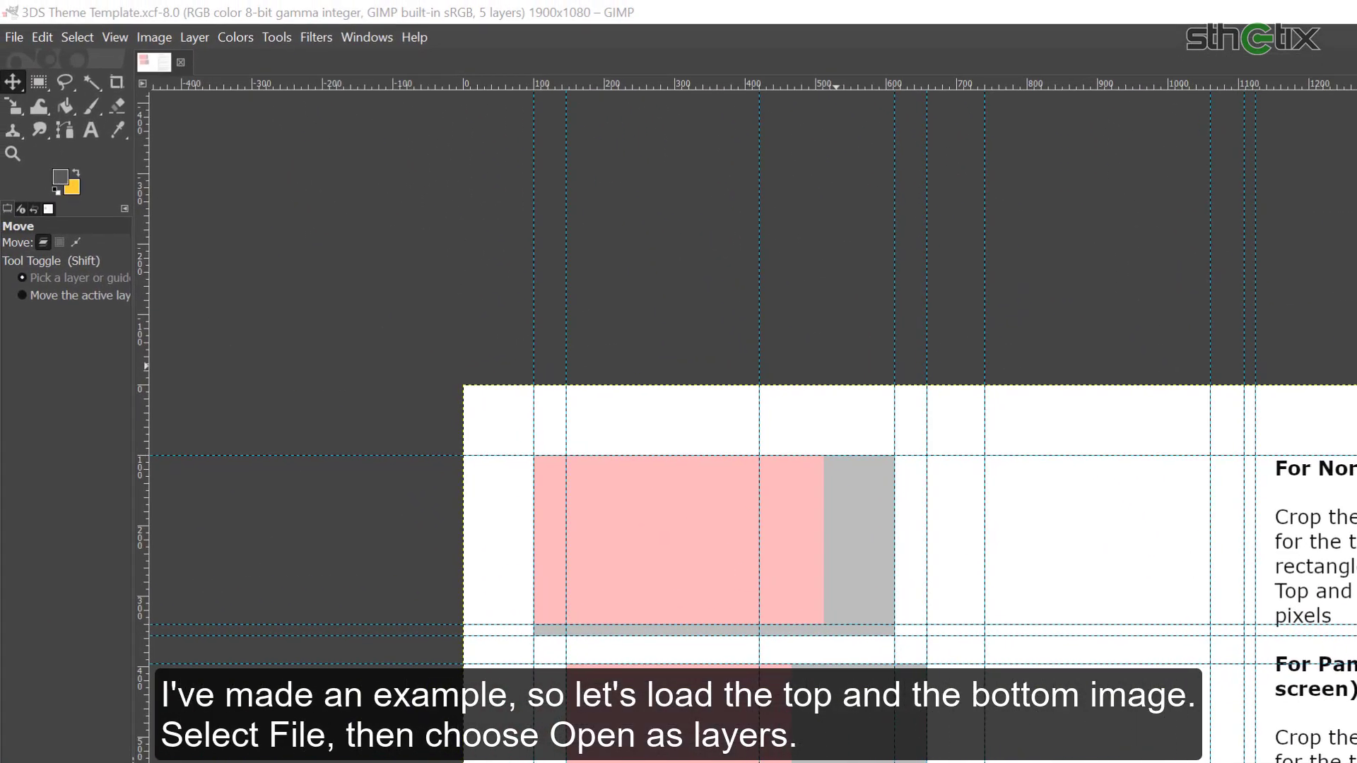
click(12, 38)
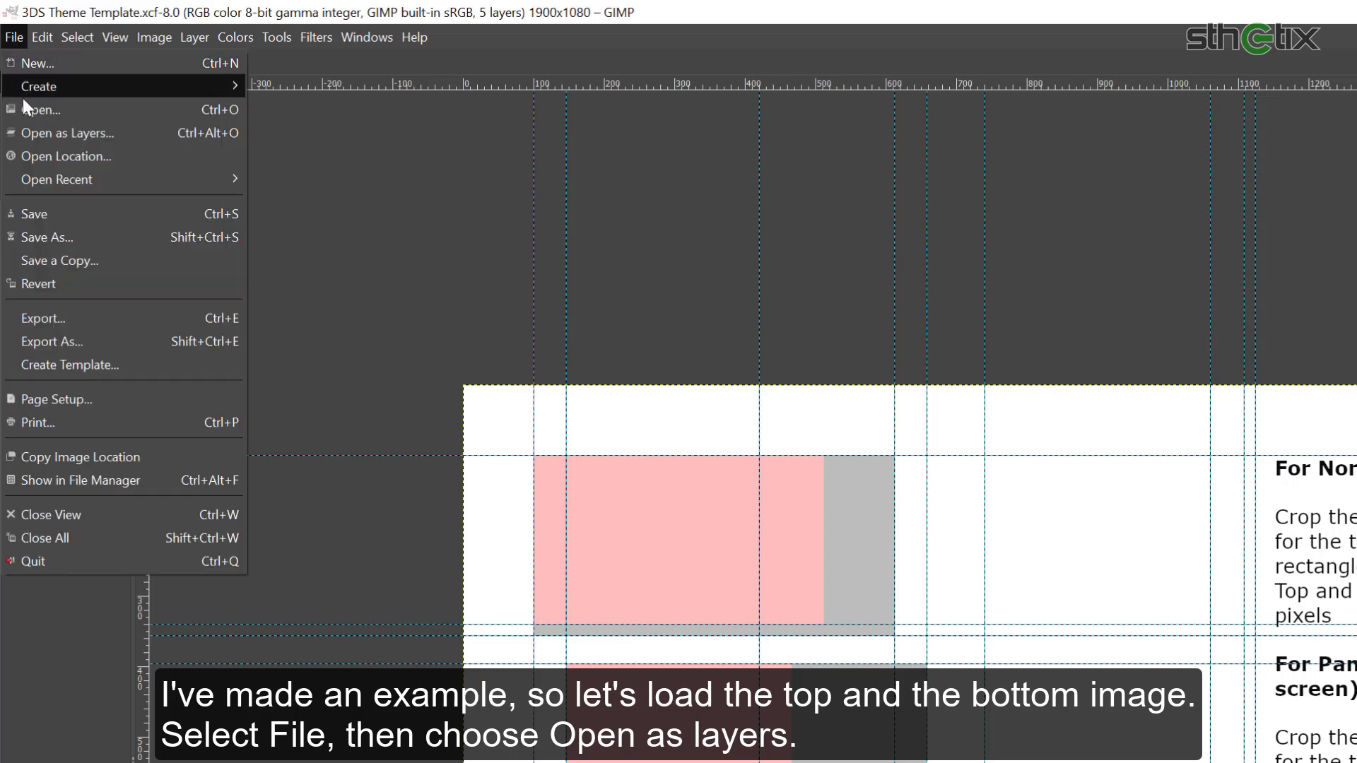
click(41, 134)
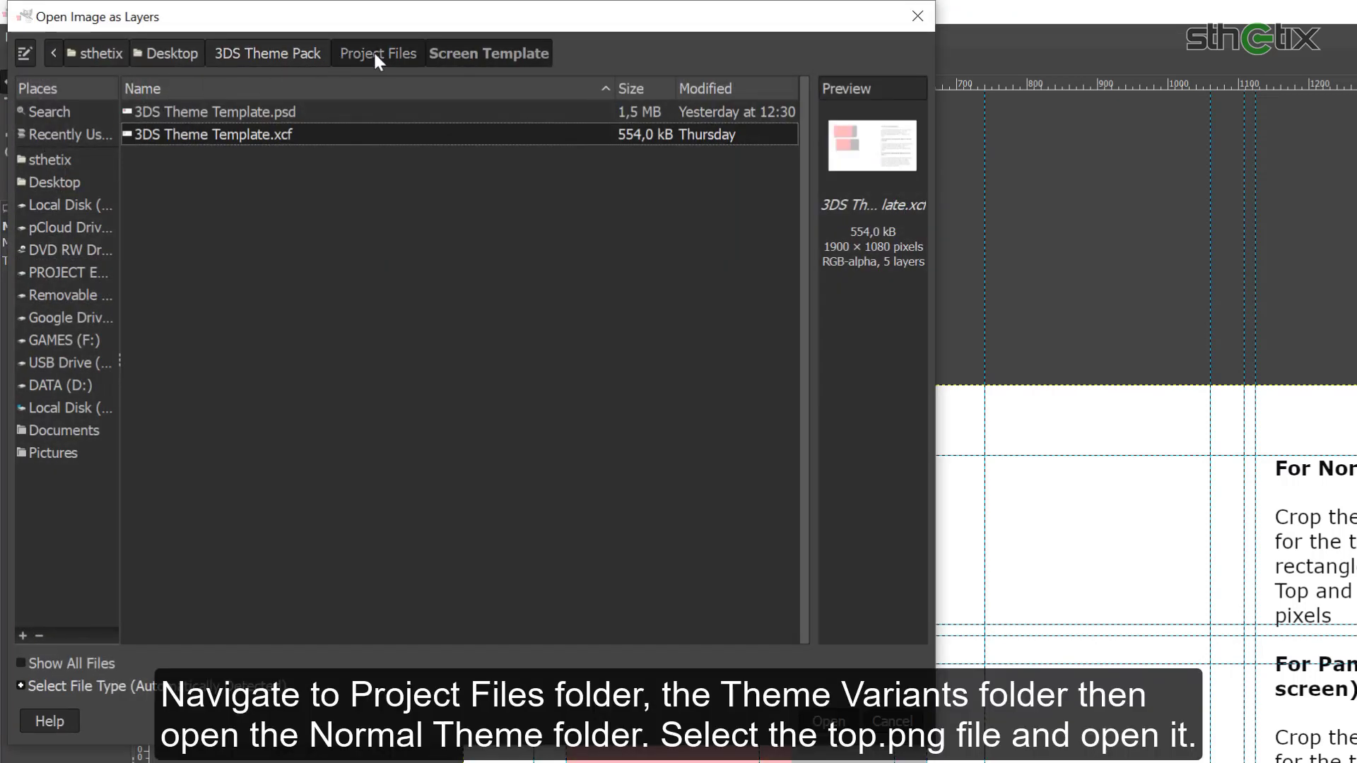
click(377, 56)
double_click(201, 267)
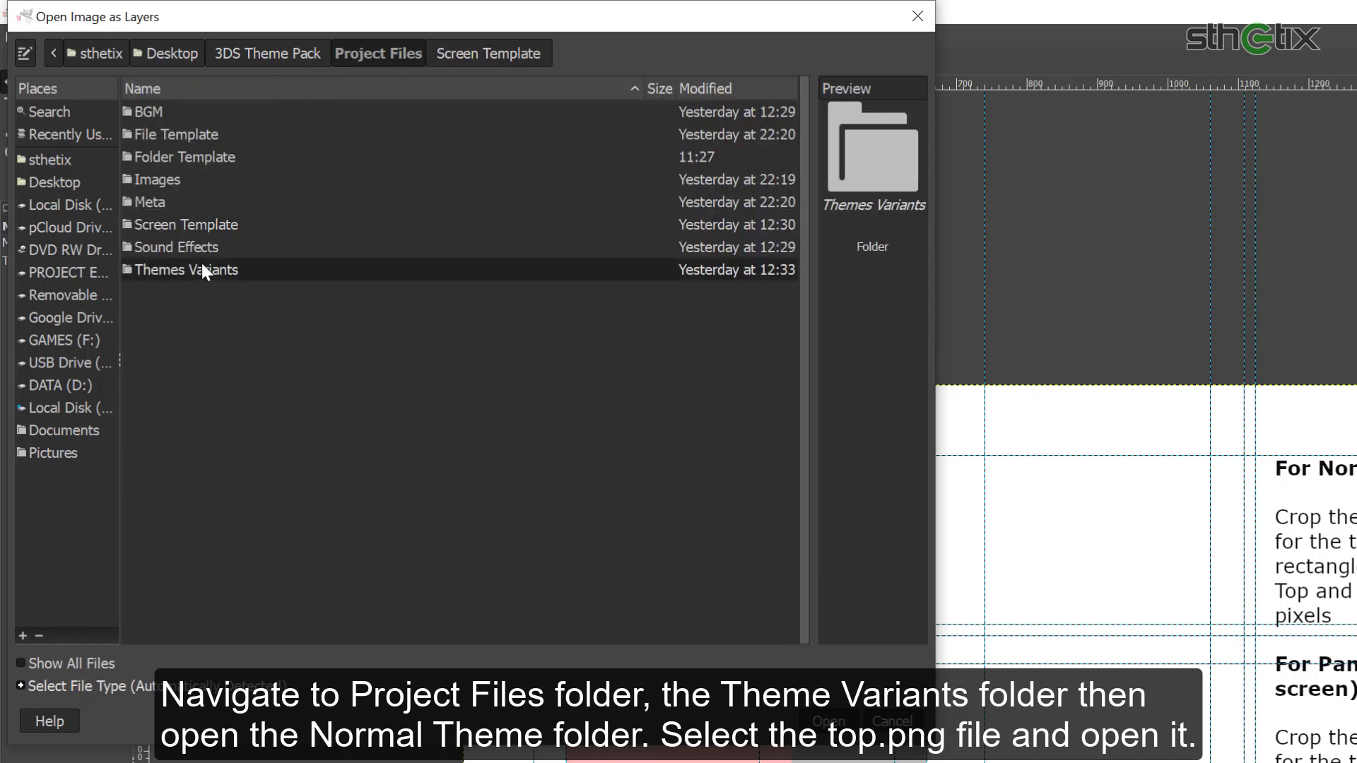
double_click(175, 136)
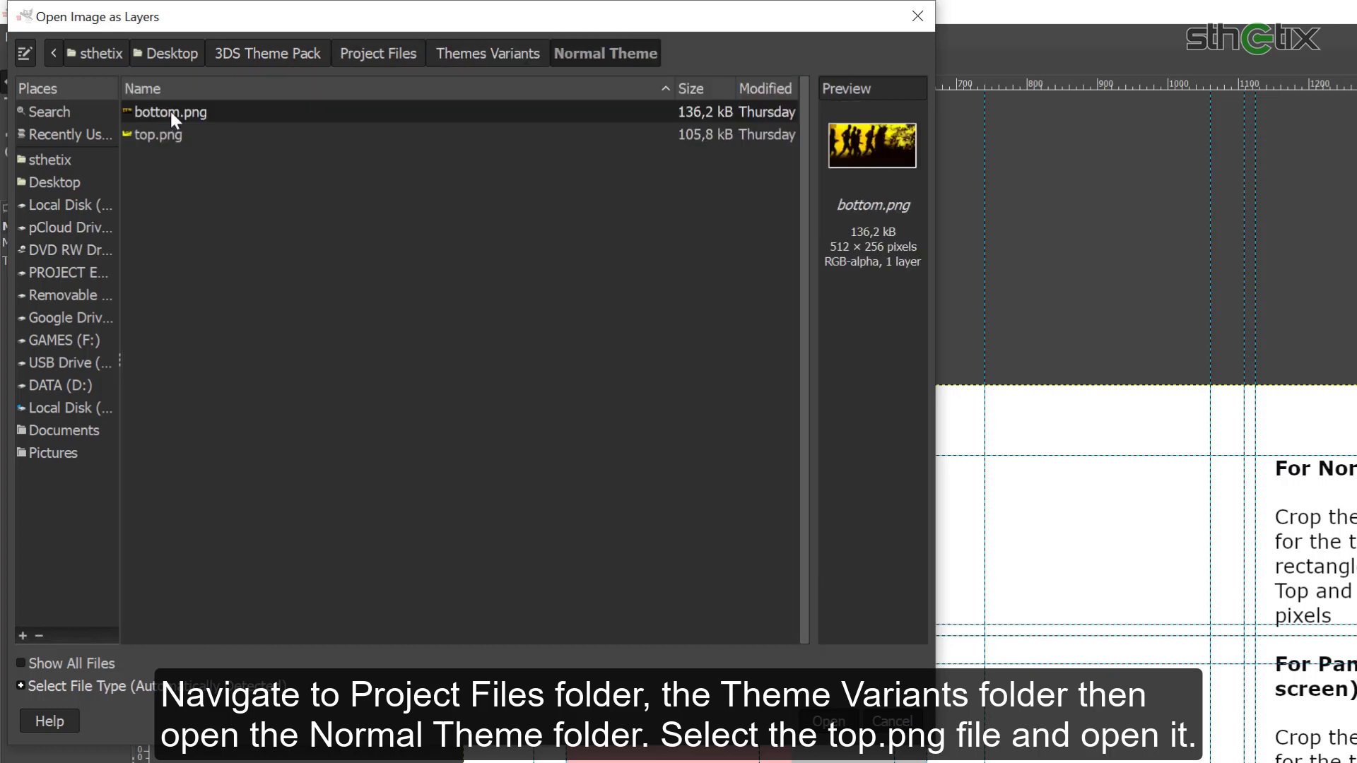
click(170, 139)
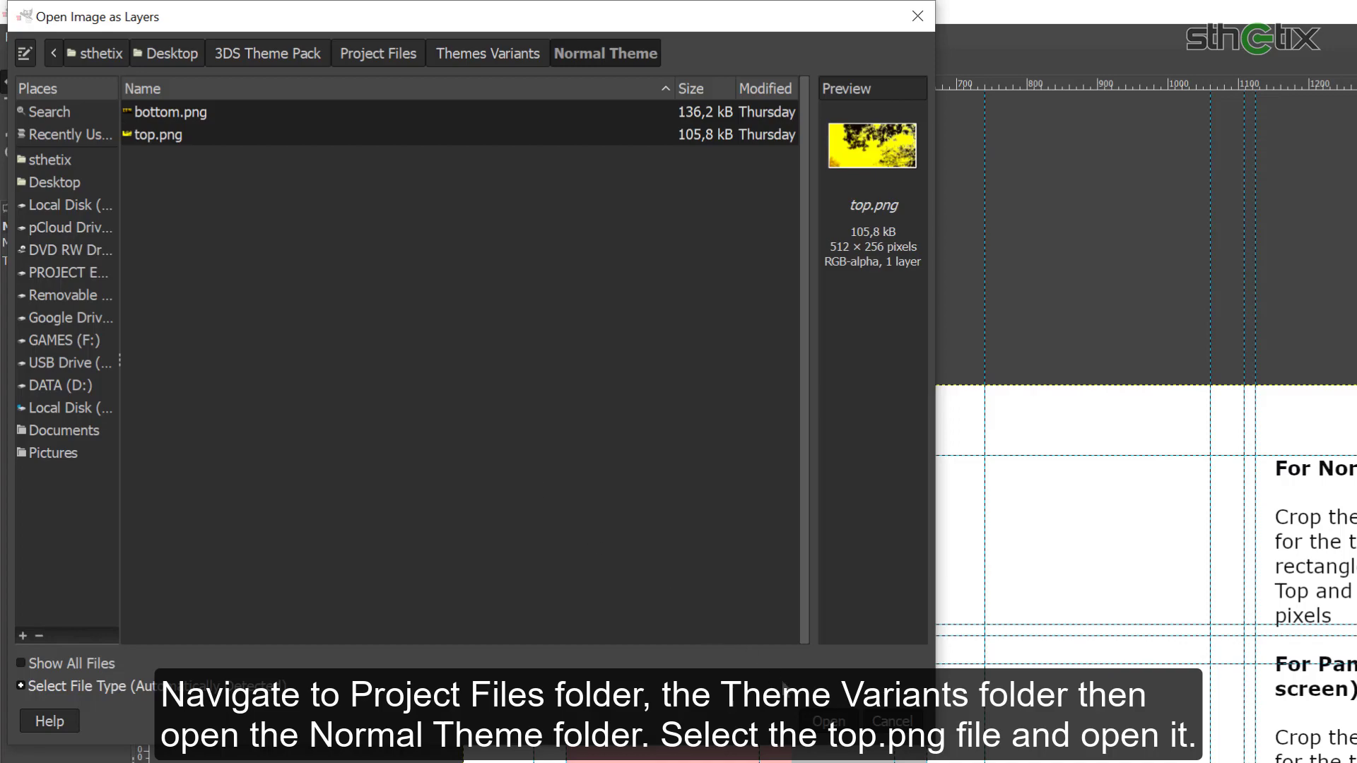
double_click(209, 133)
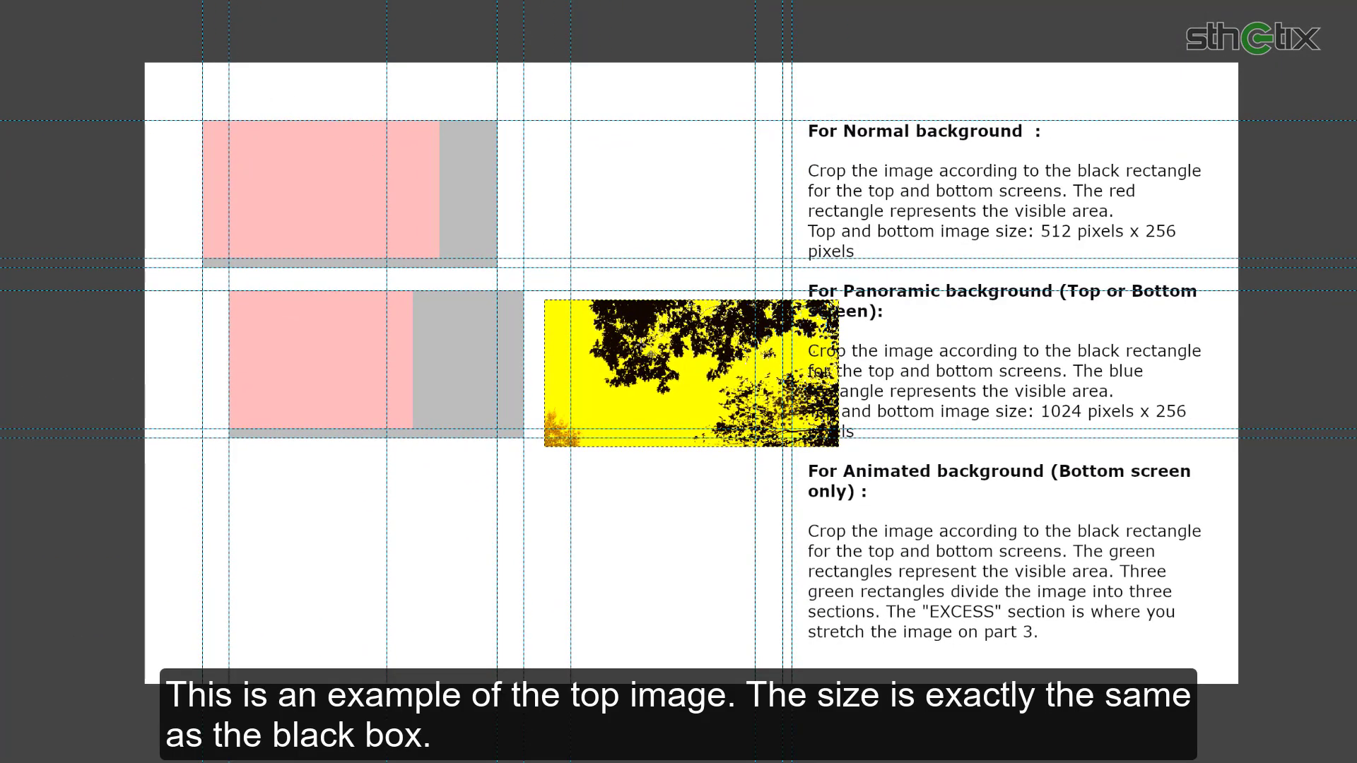
mouse_move(691, 374)
mouse_down()
mouse_move(332, 243)
mouse_move(350, 193)
mouse_up()
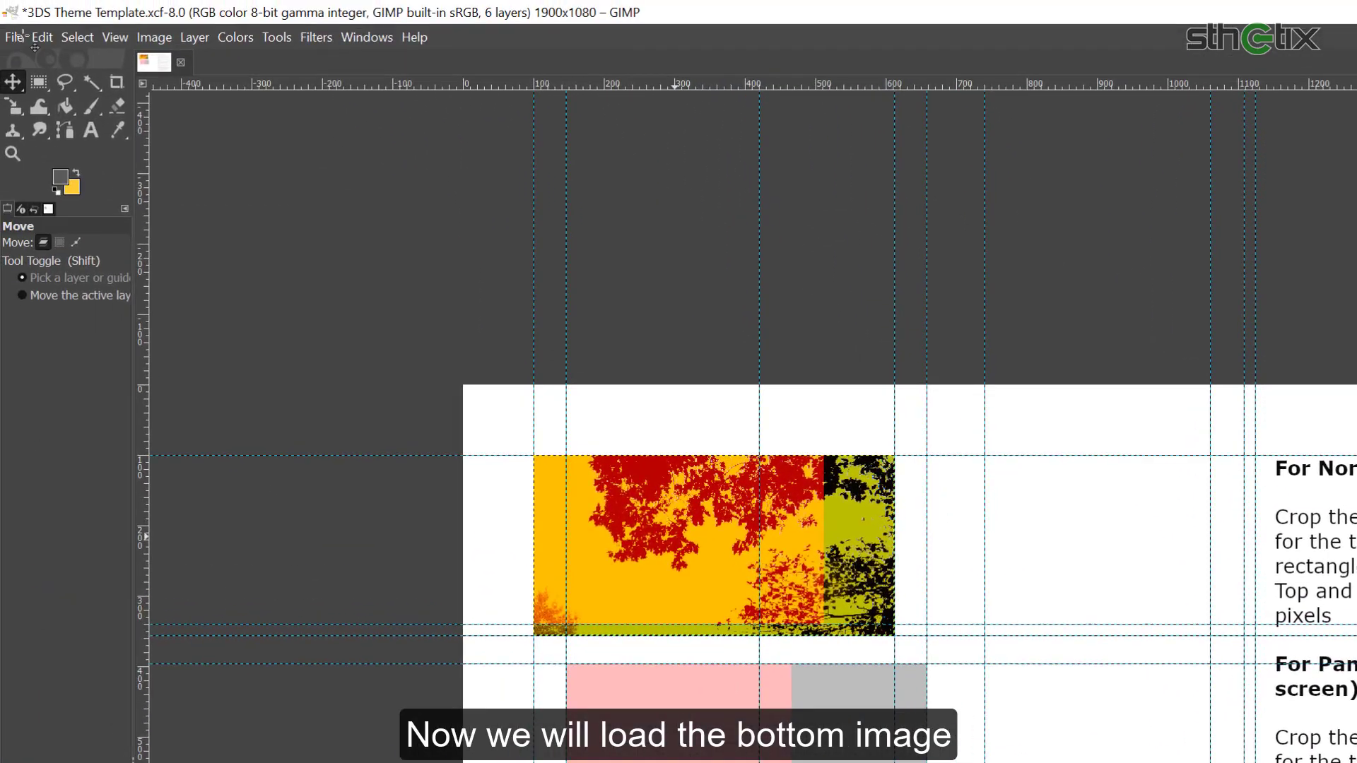
Step: Open bottom.png from Themes Variants > Normal Theme as a layer in the template
click(14, 36)
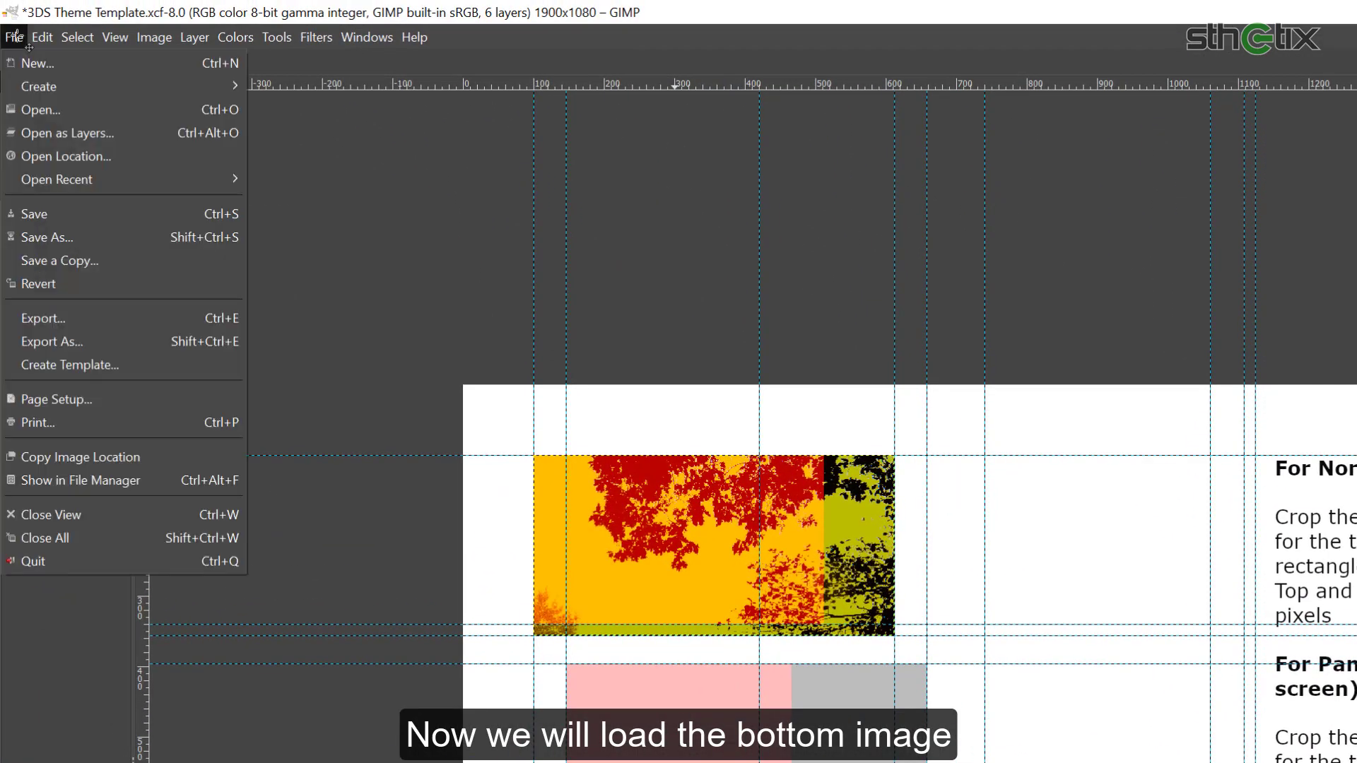
click(56, 135)
click(378, 54)
double_click(173, 270)
double_click(159, 135)
double_click(171, 112)
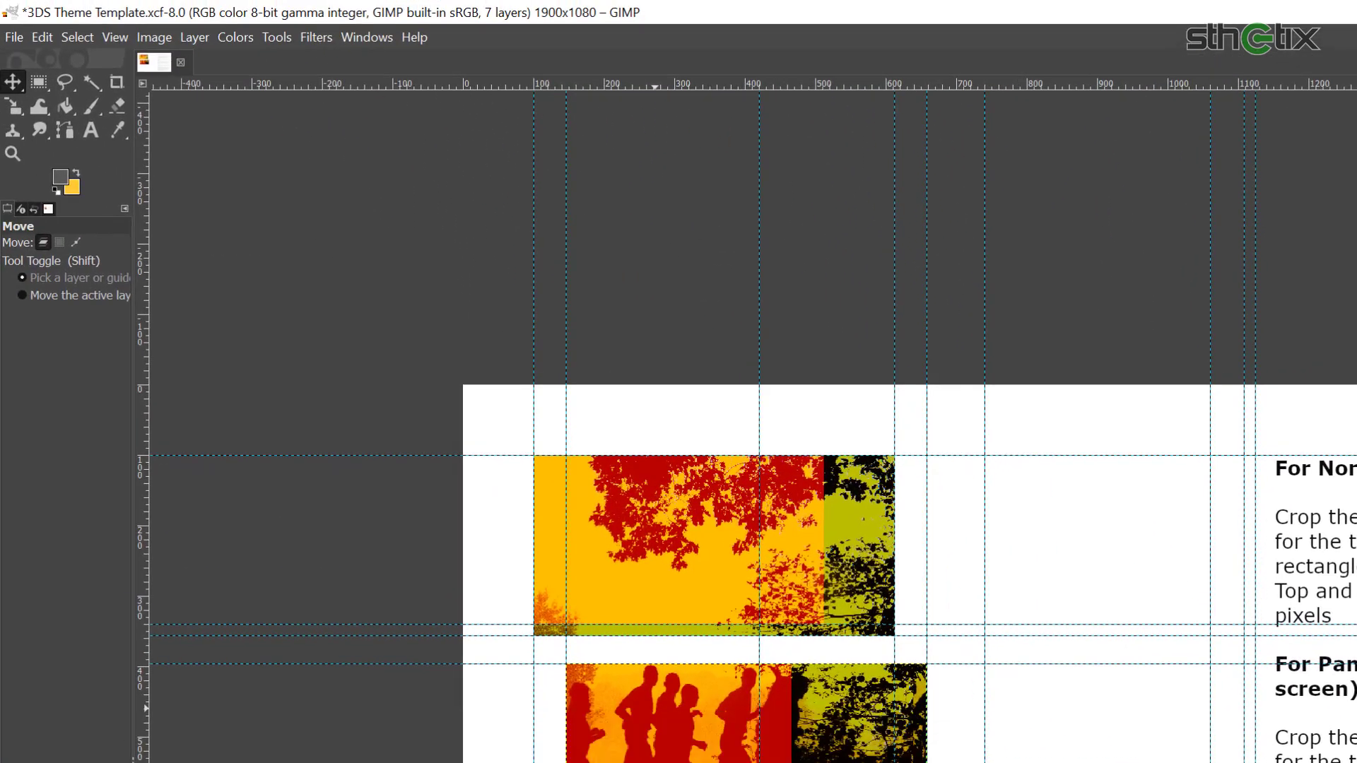
Step: Open File Large.xcf from Project Files > File Template in GIMP
click(15, 38)
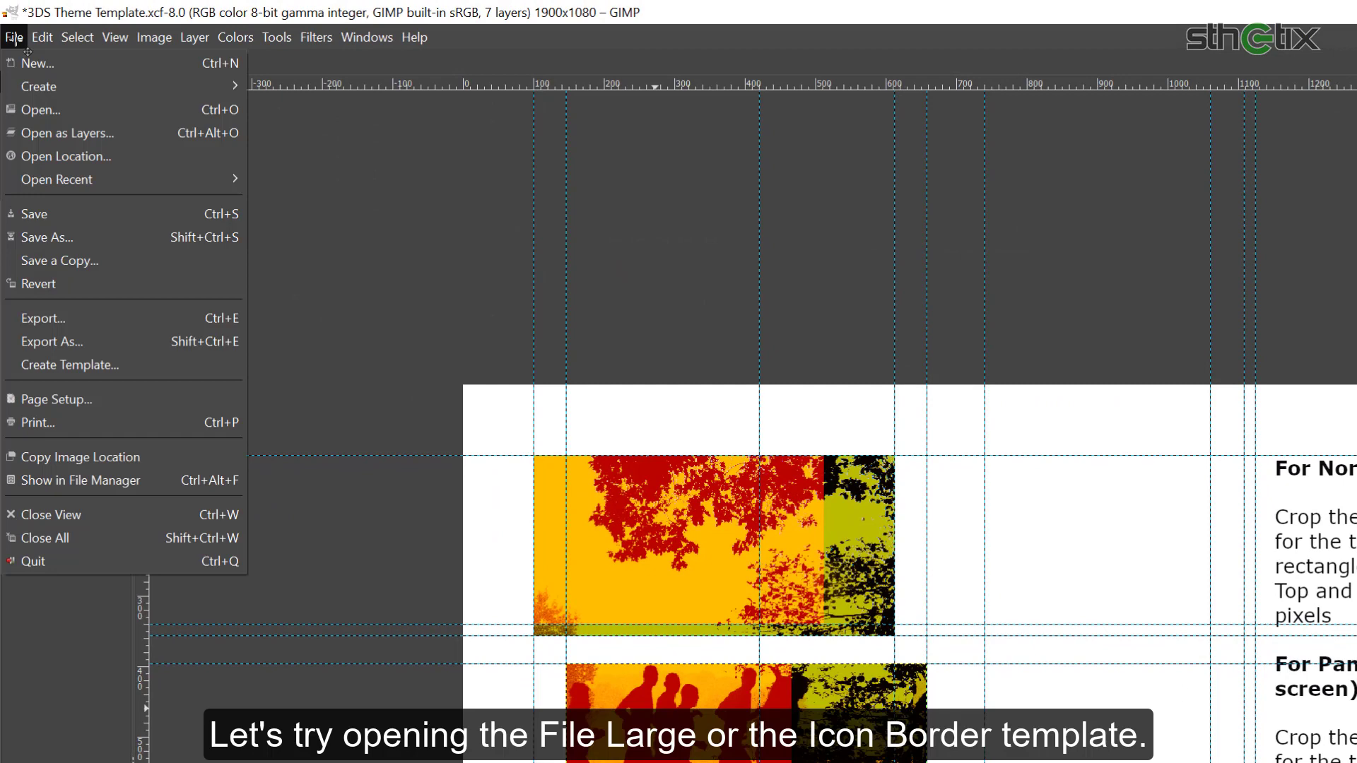
click(41, 110)
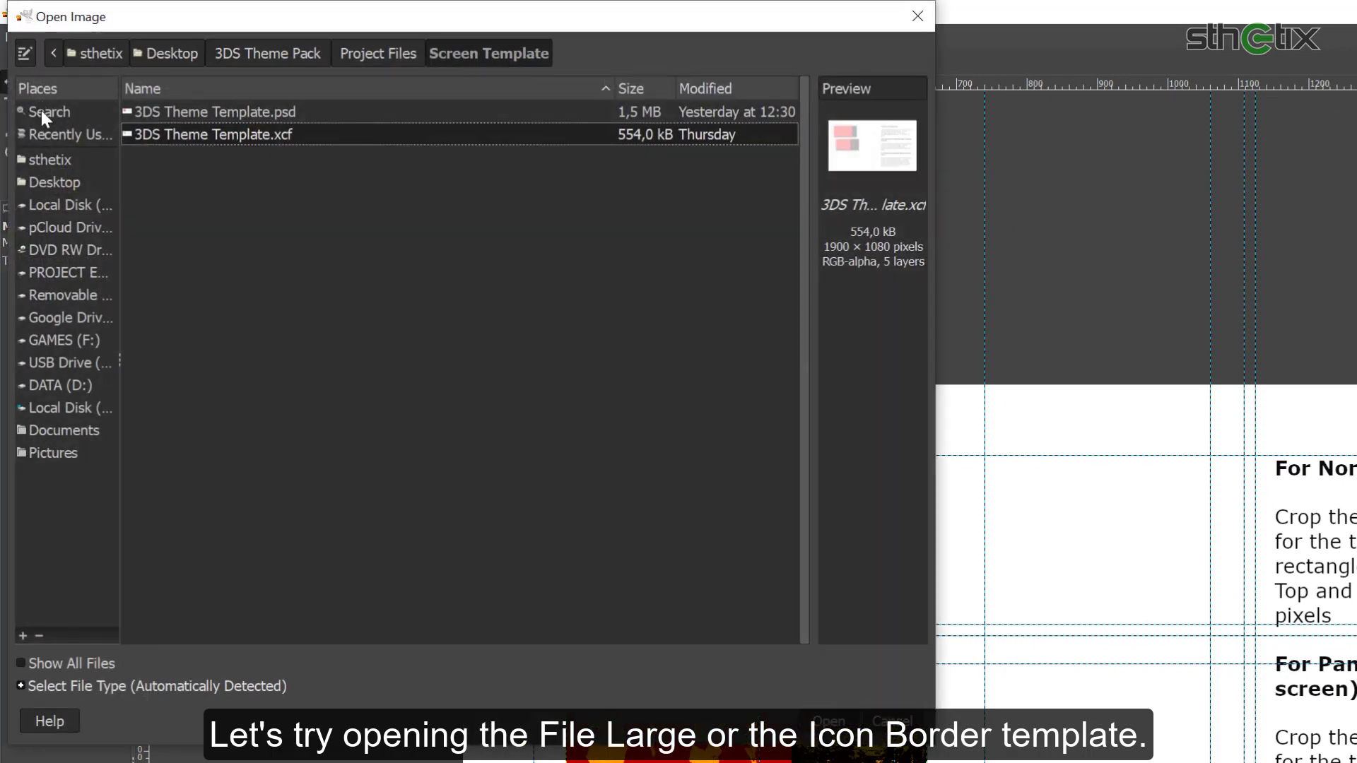
click(348, 61)
double_click(193, 133)
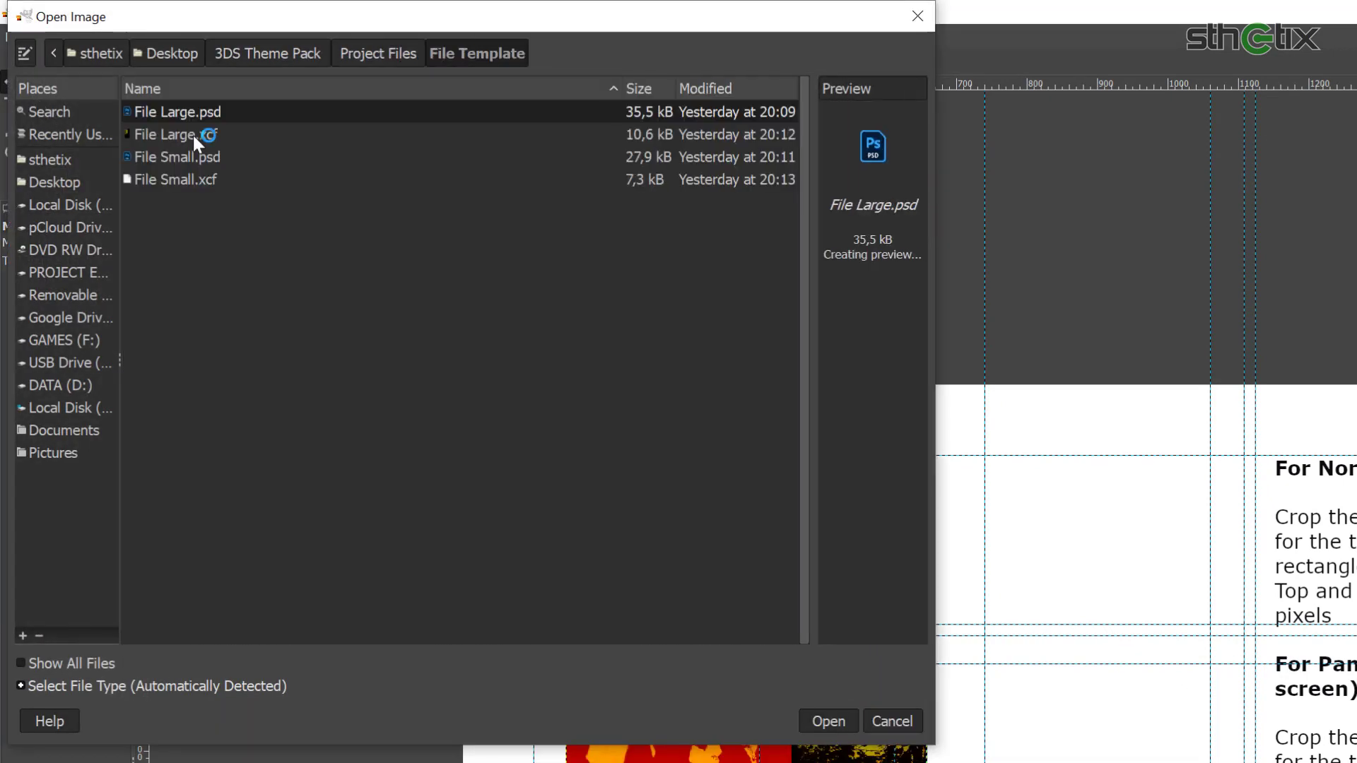
click(209, 131)
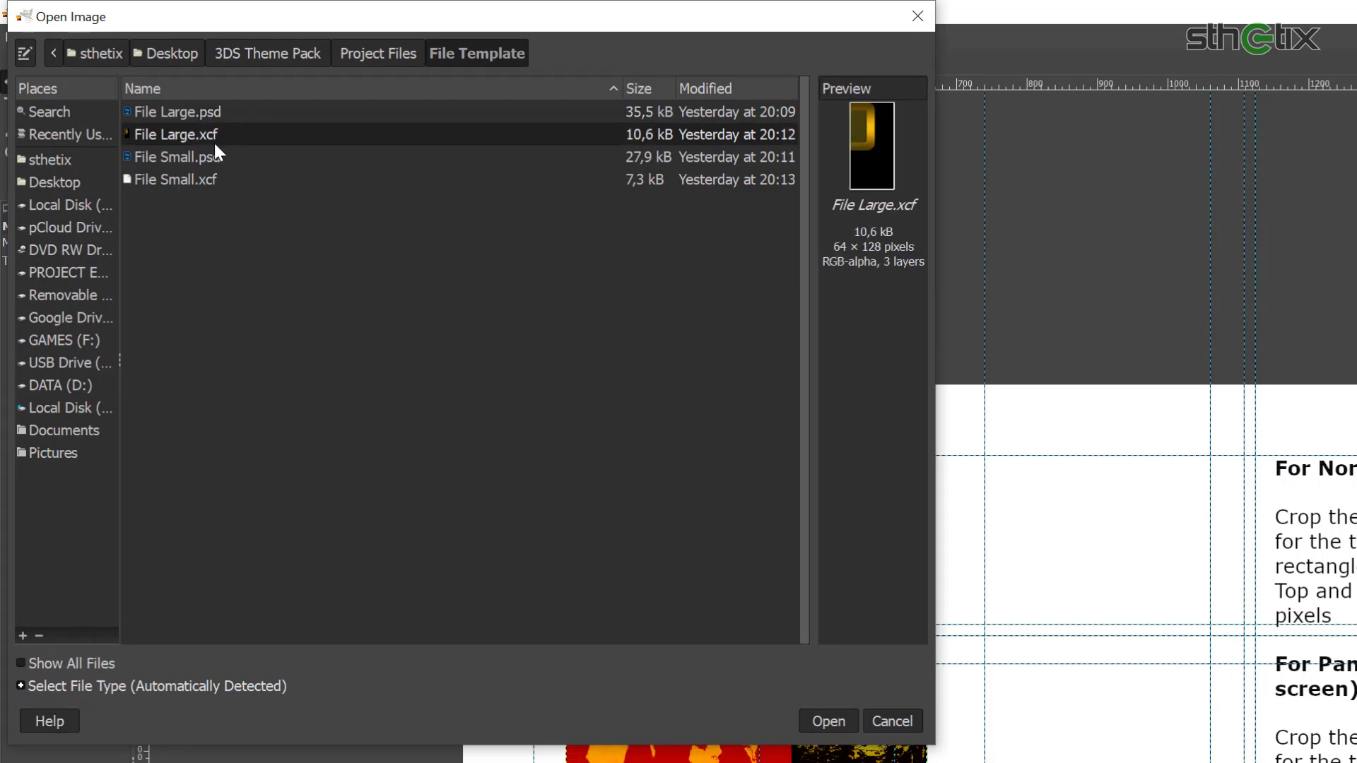
click(828, 721)
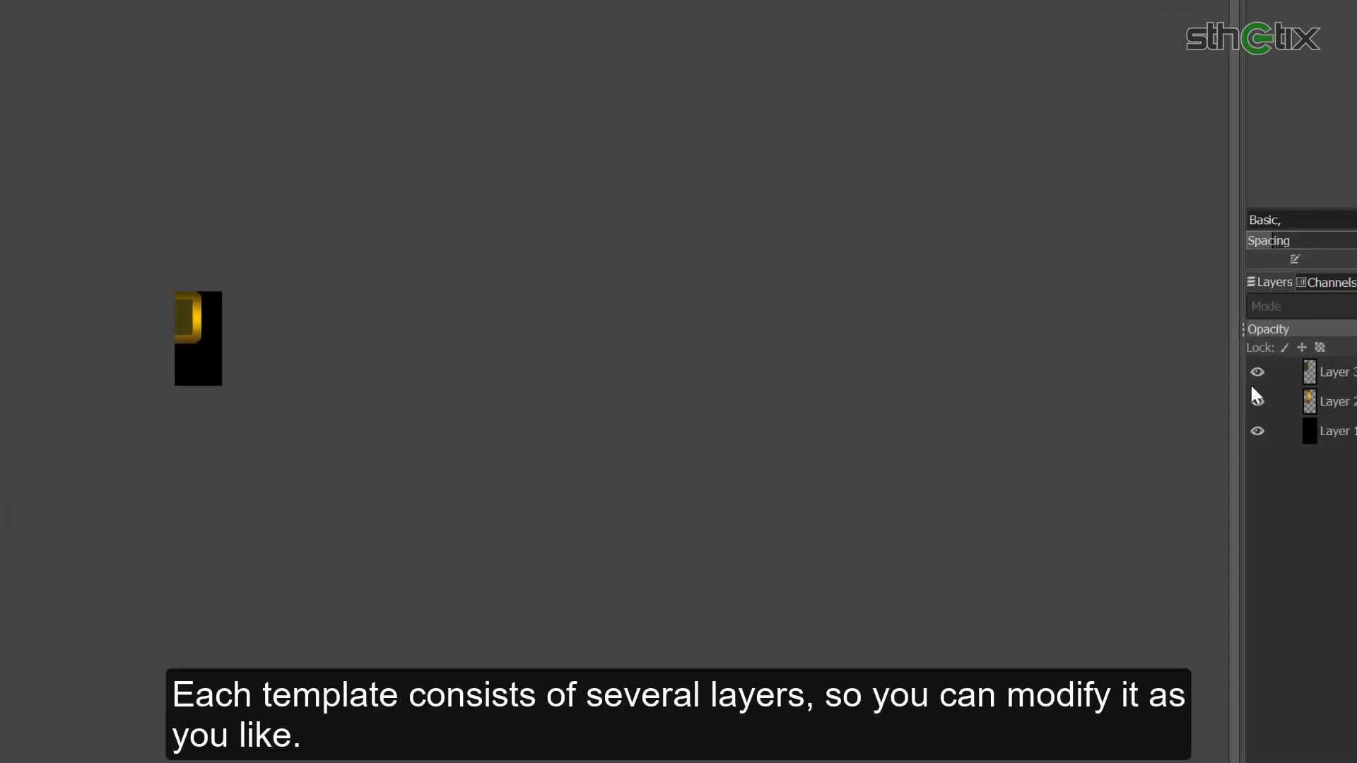
Step: Hide Layers 3, 2 and 1 in turn, then make all three visible again
click(1242, 366)
click(1204, 397)
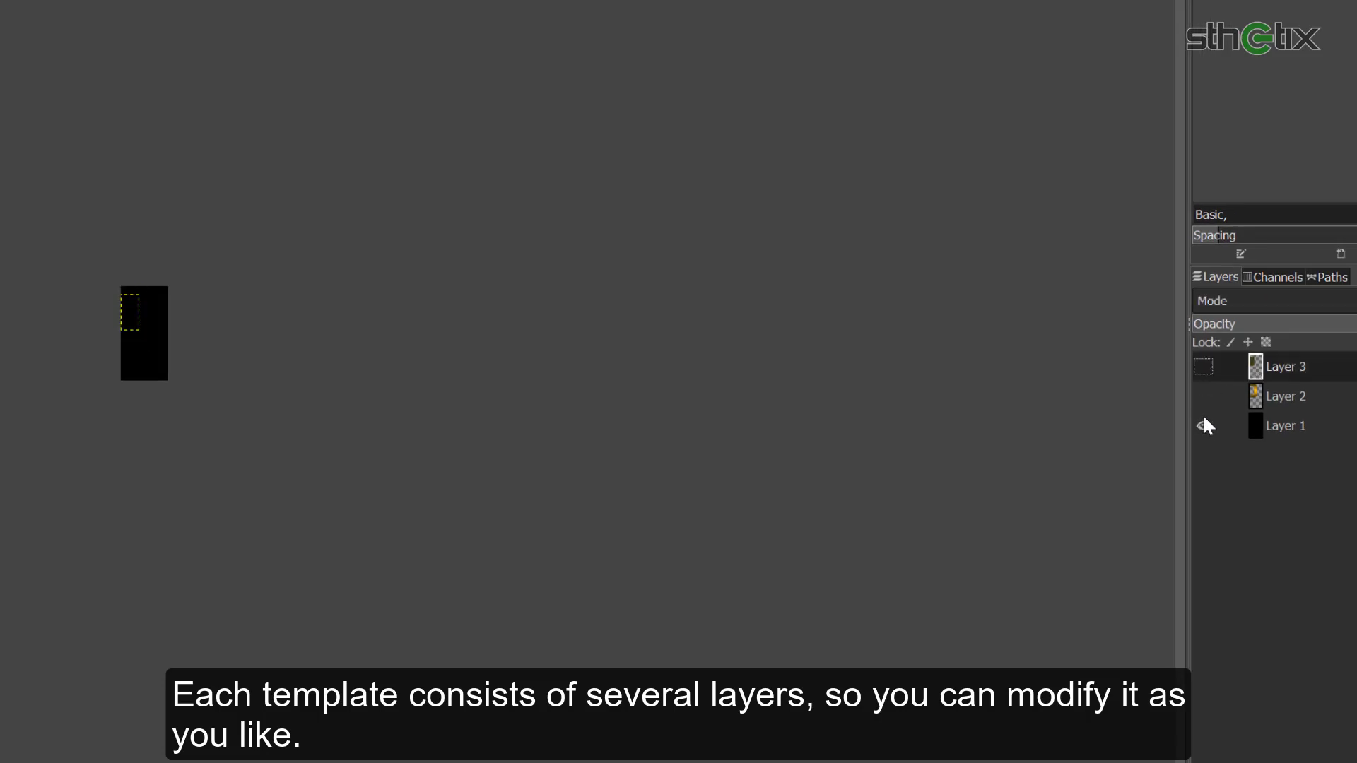
click(1202, 426)
click(1201, 396)
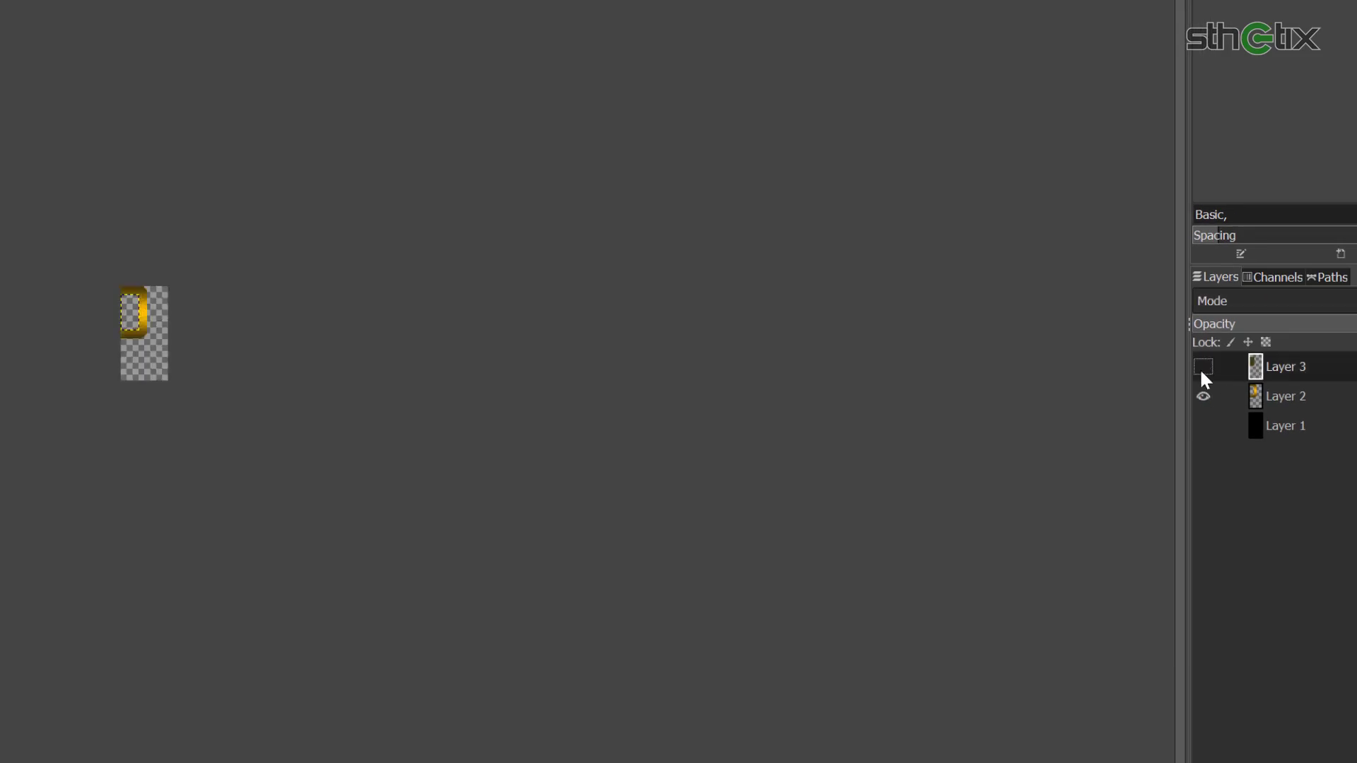
click(1202, 366)
click(1203, 425)
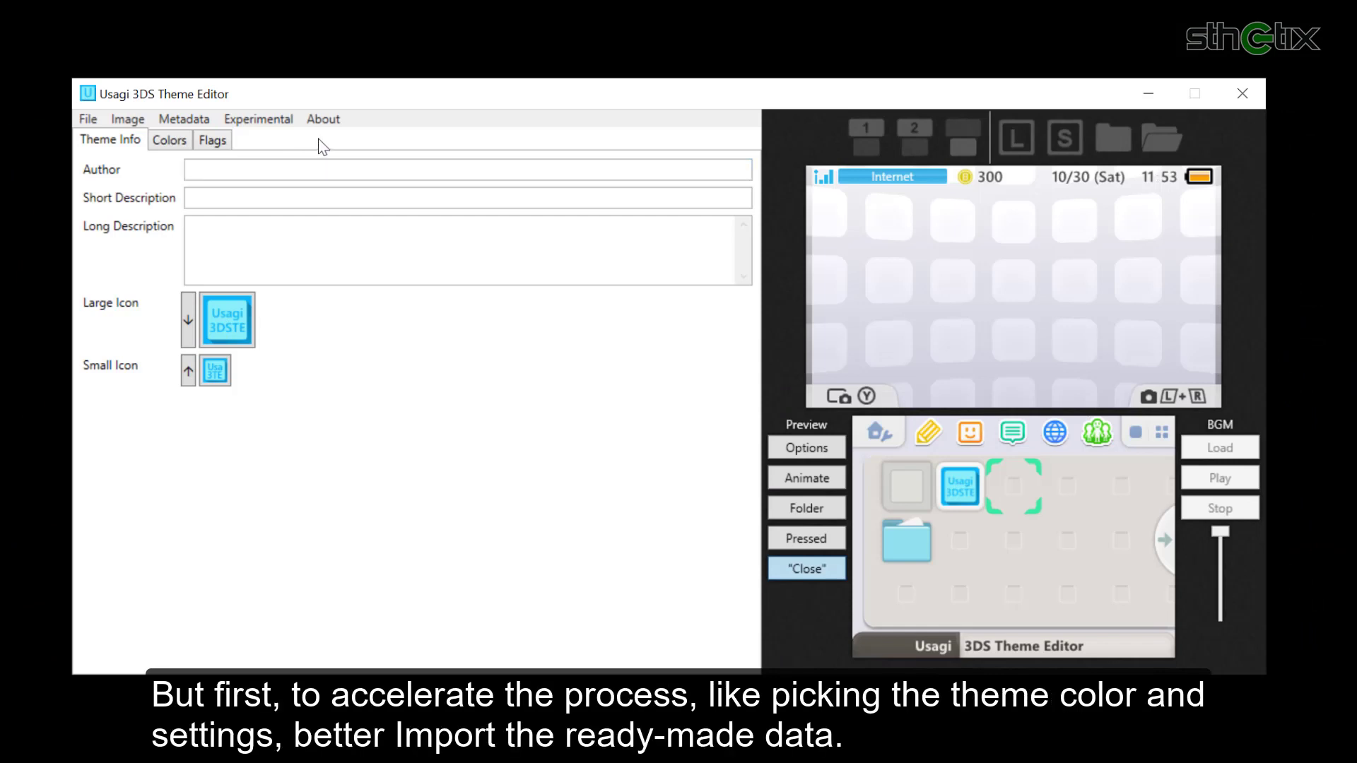
Step: Check the colour and flag settings, then import colors.meta from 3DS Theme Pack > Project Files > Meta
click(172, 144)
click(219, 145)
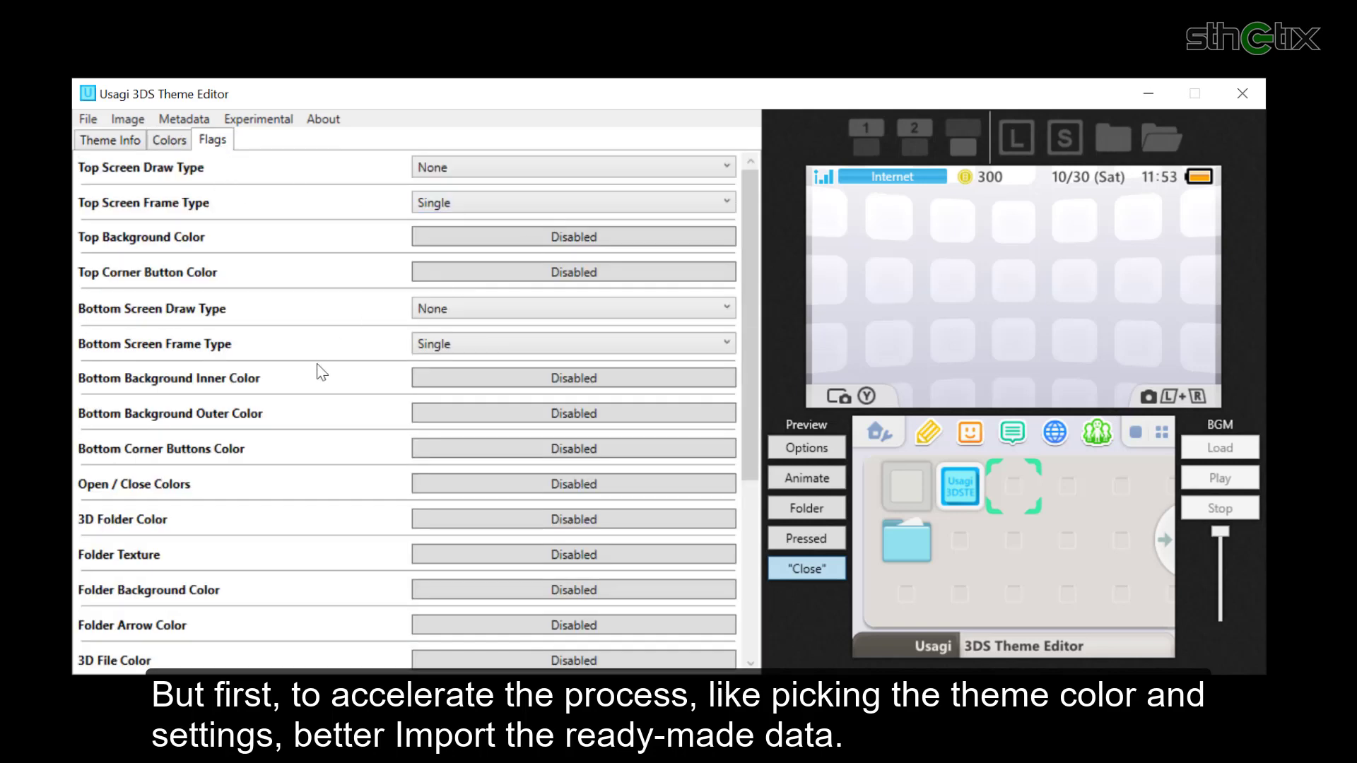
click(187, 121)
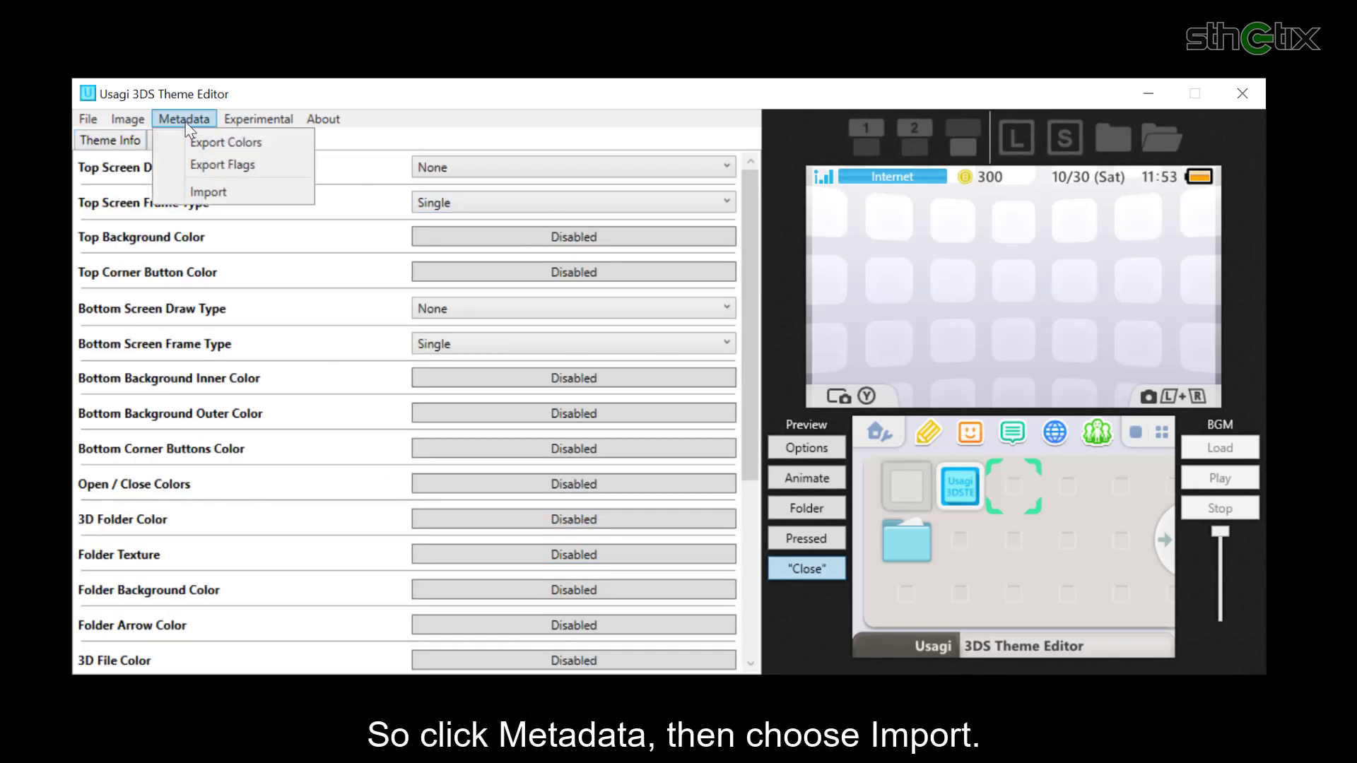
click(207, 189)
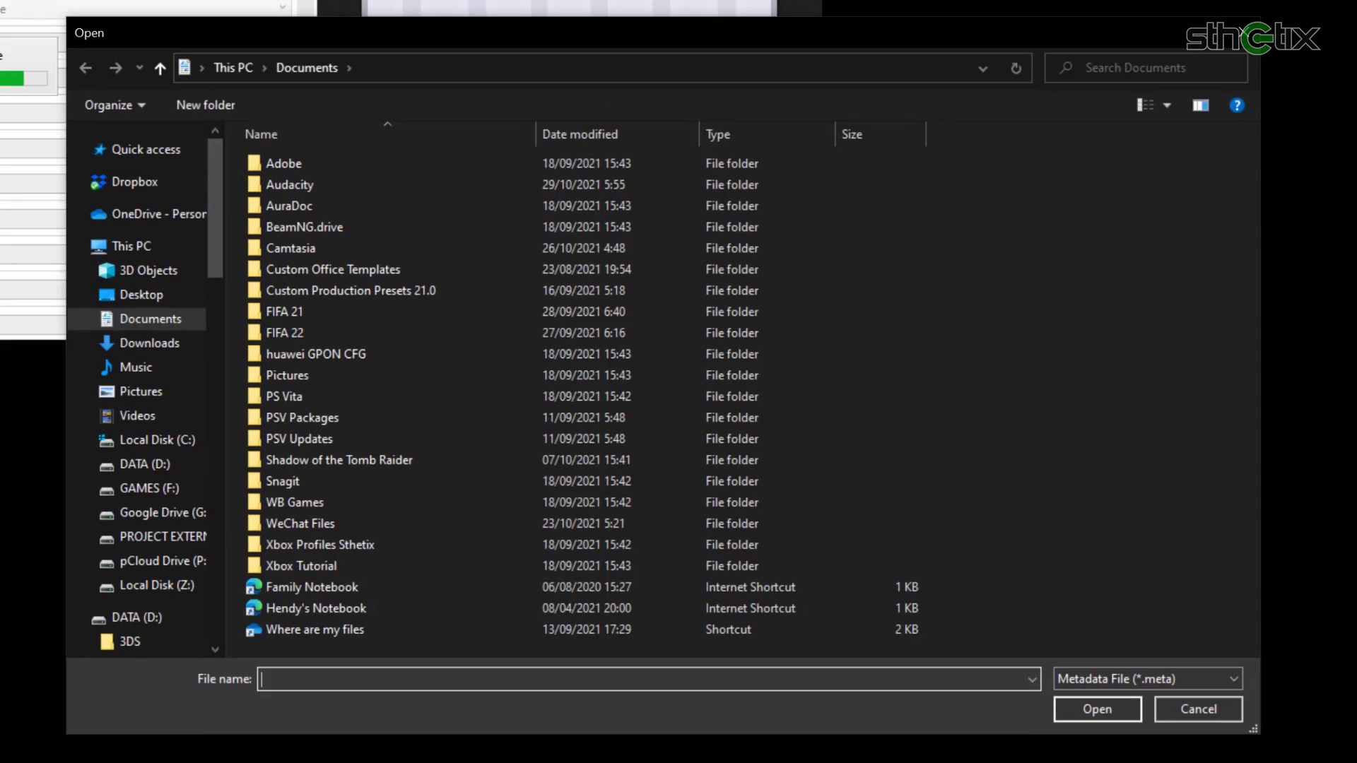
click(142, 291)
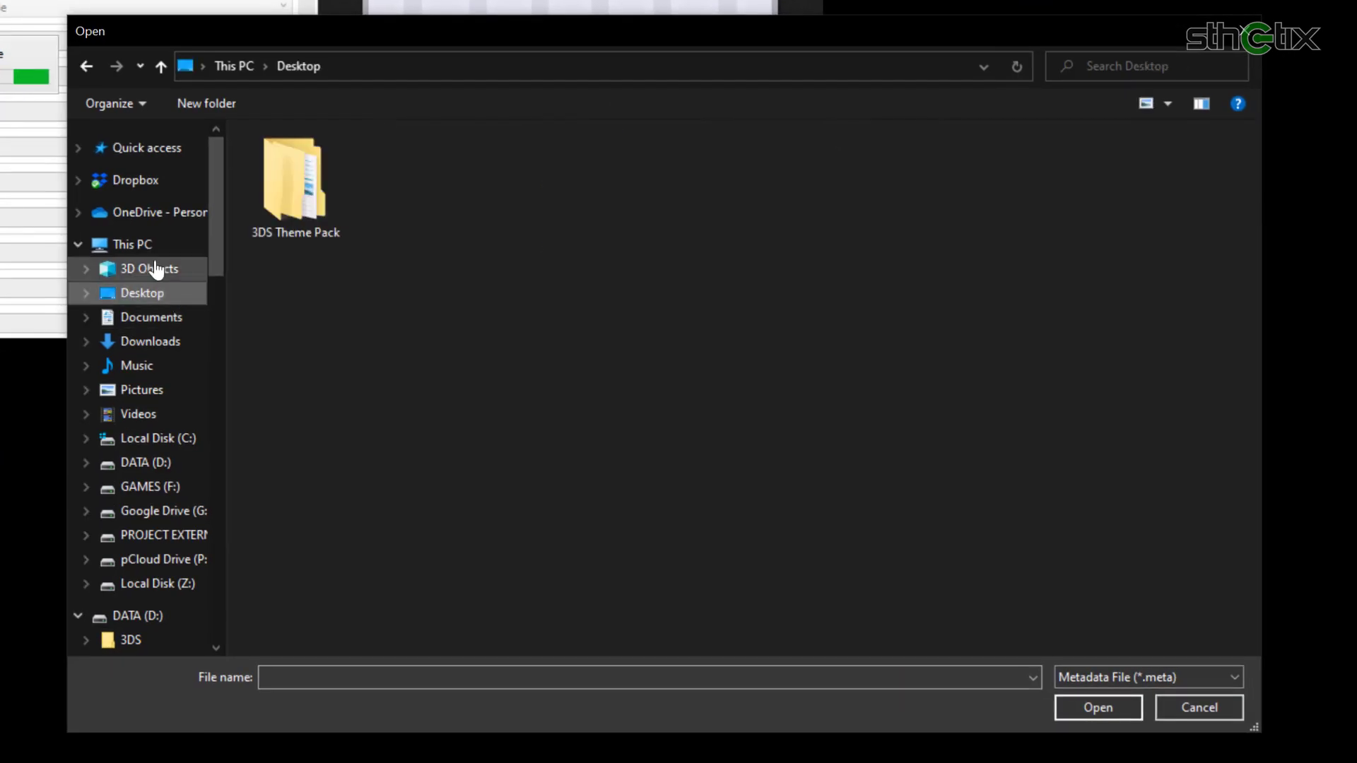
double_click(271, 200)
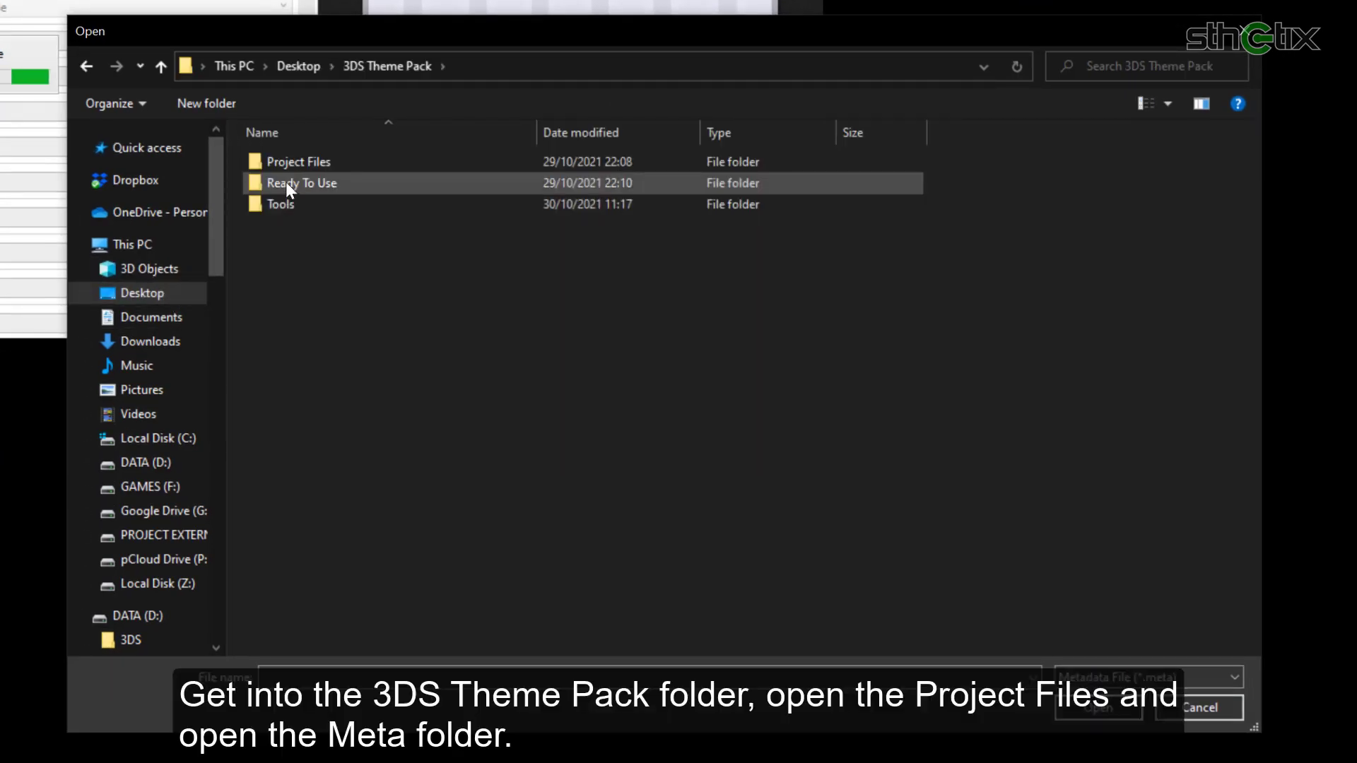
double_click(288, 160)
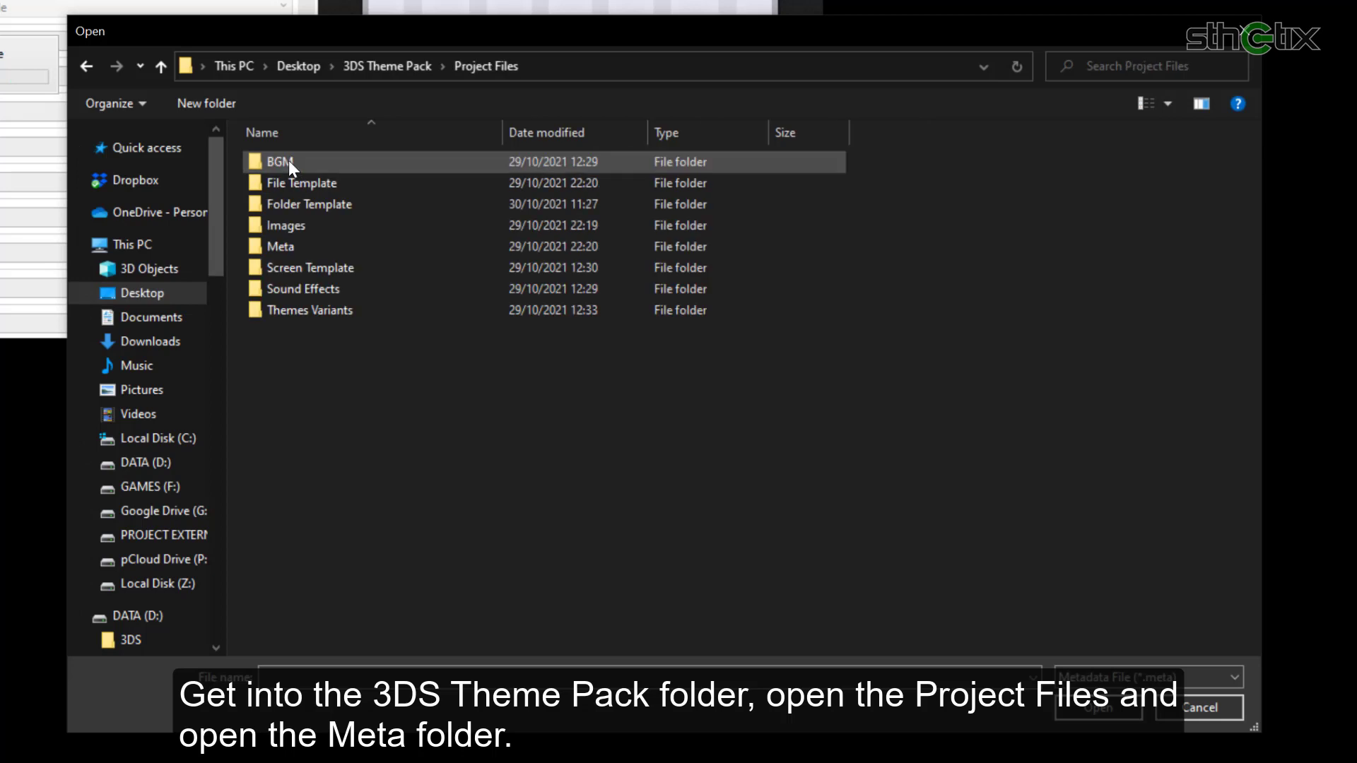
double_click(286, 242)
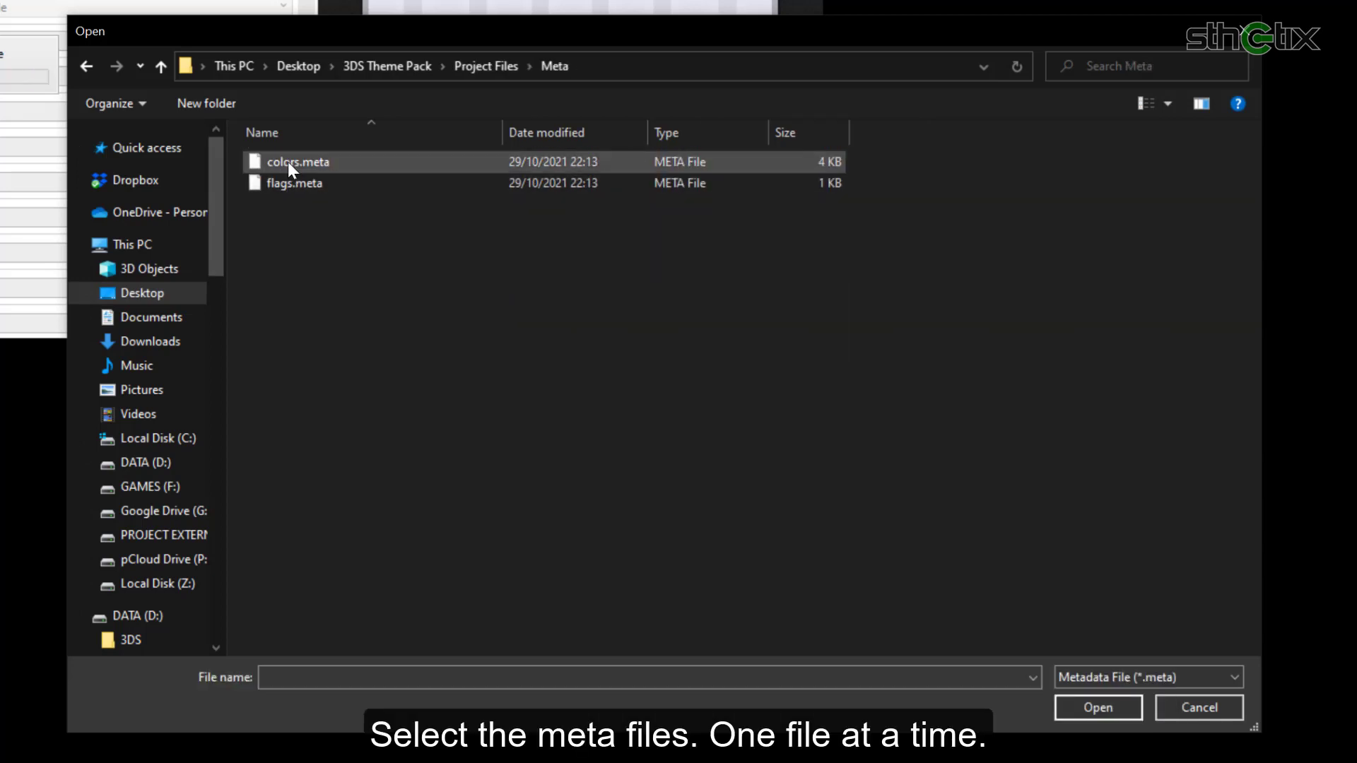
click(287, 164)
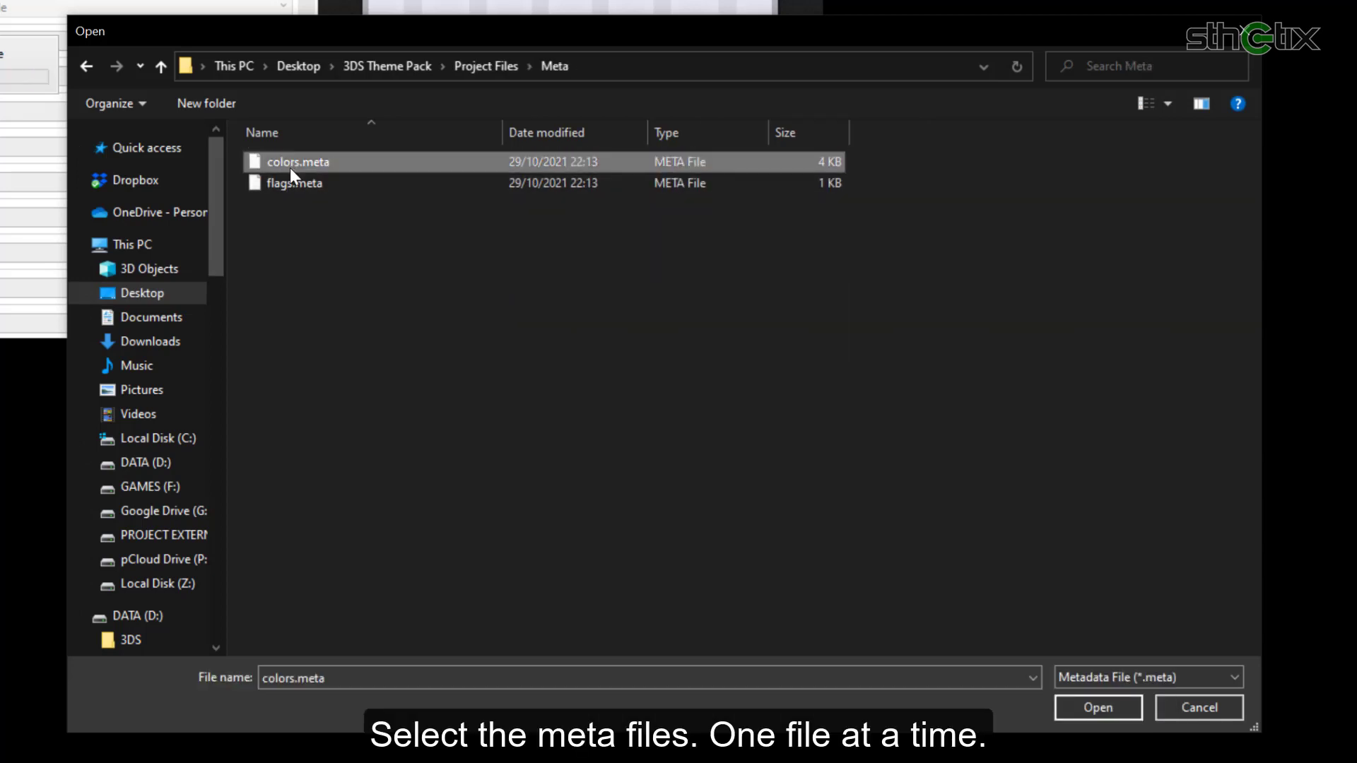
click(1102, 709)
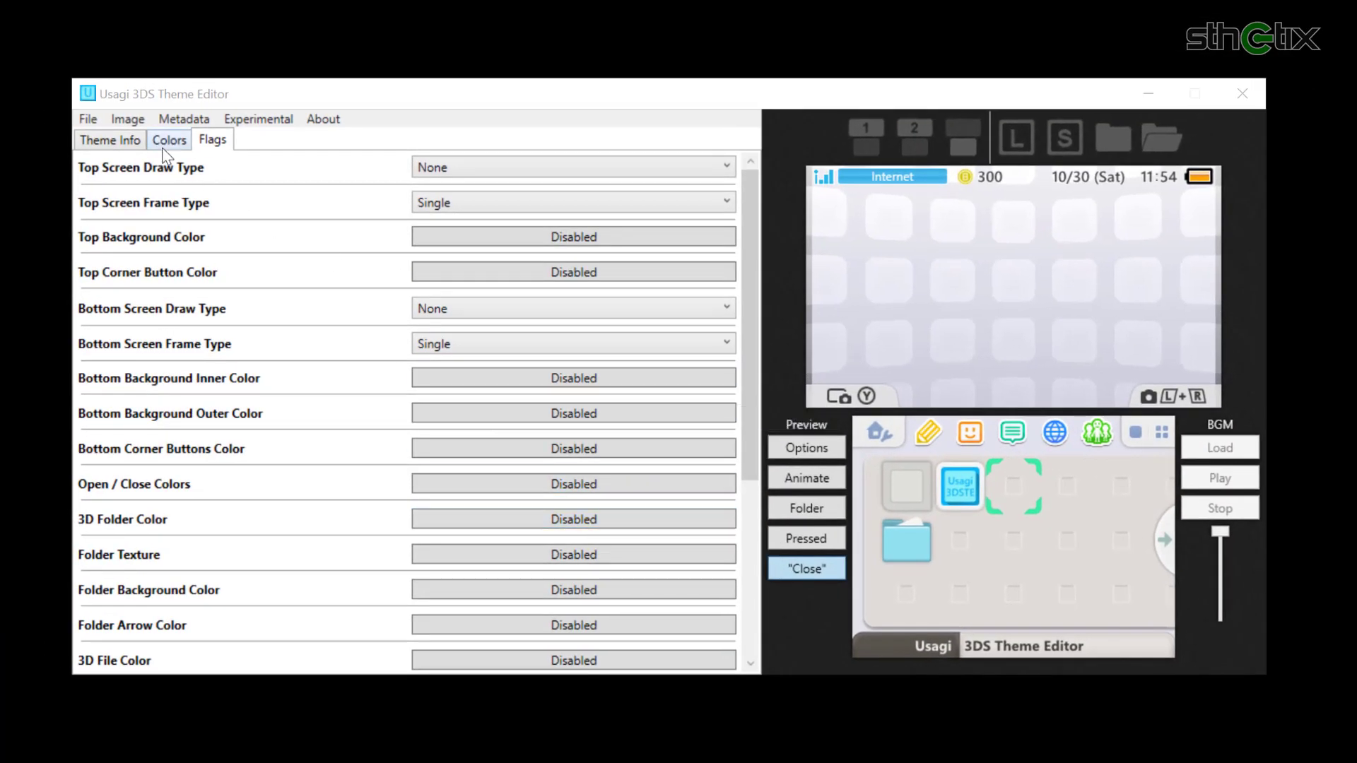
Step: Import flags.meta and review the resulting colour and info settings
click(180, 121)
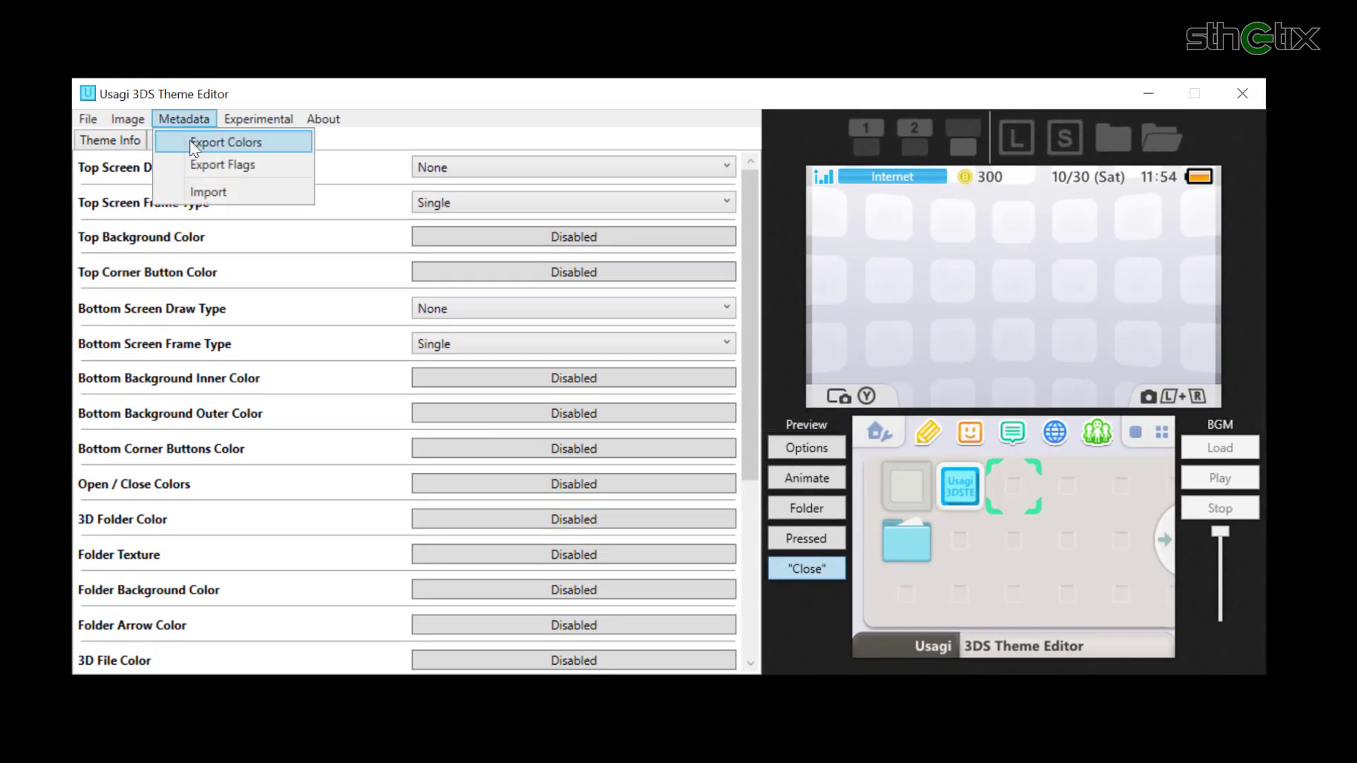
click(206, 188)
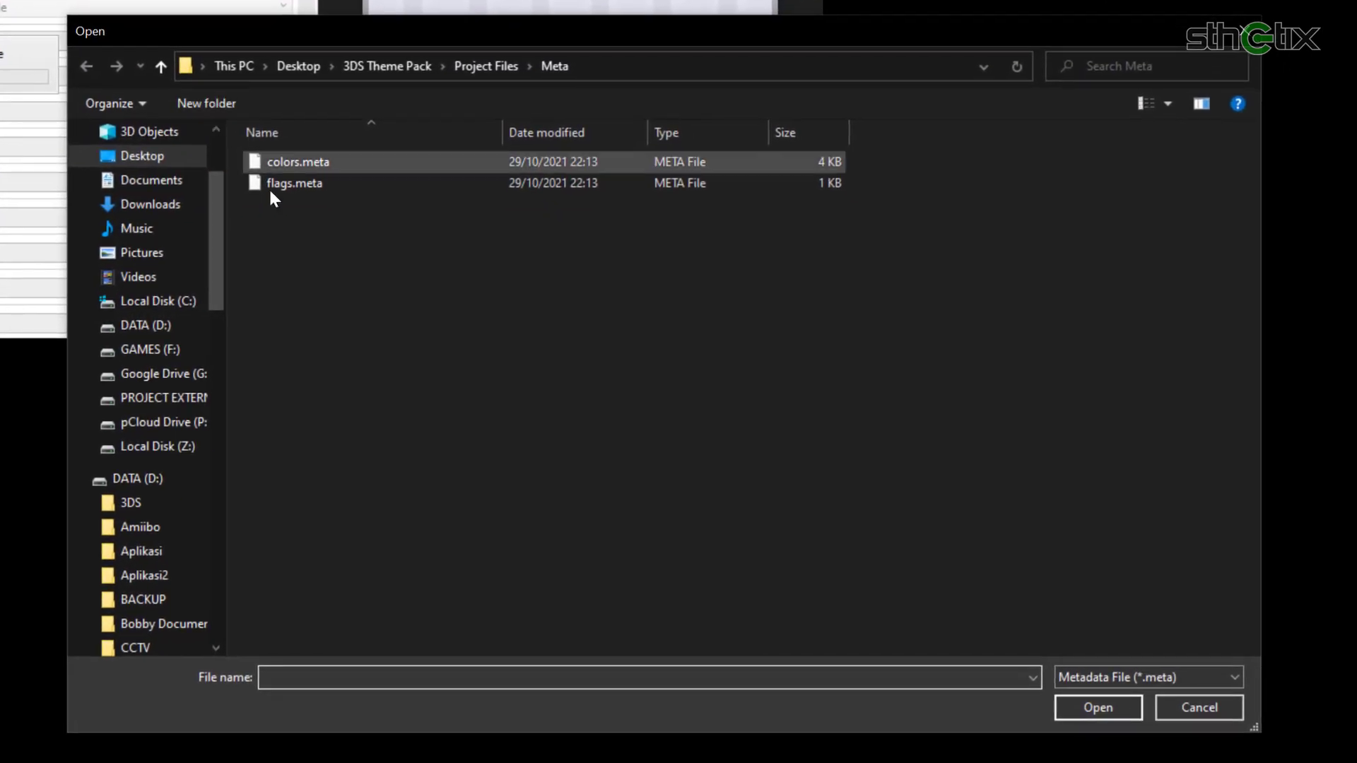
double_click(278, 184)
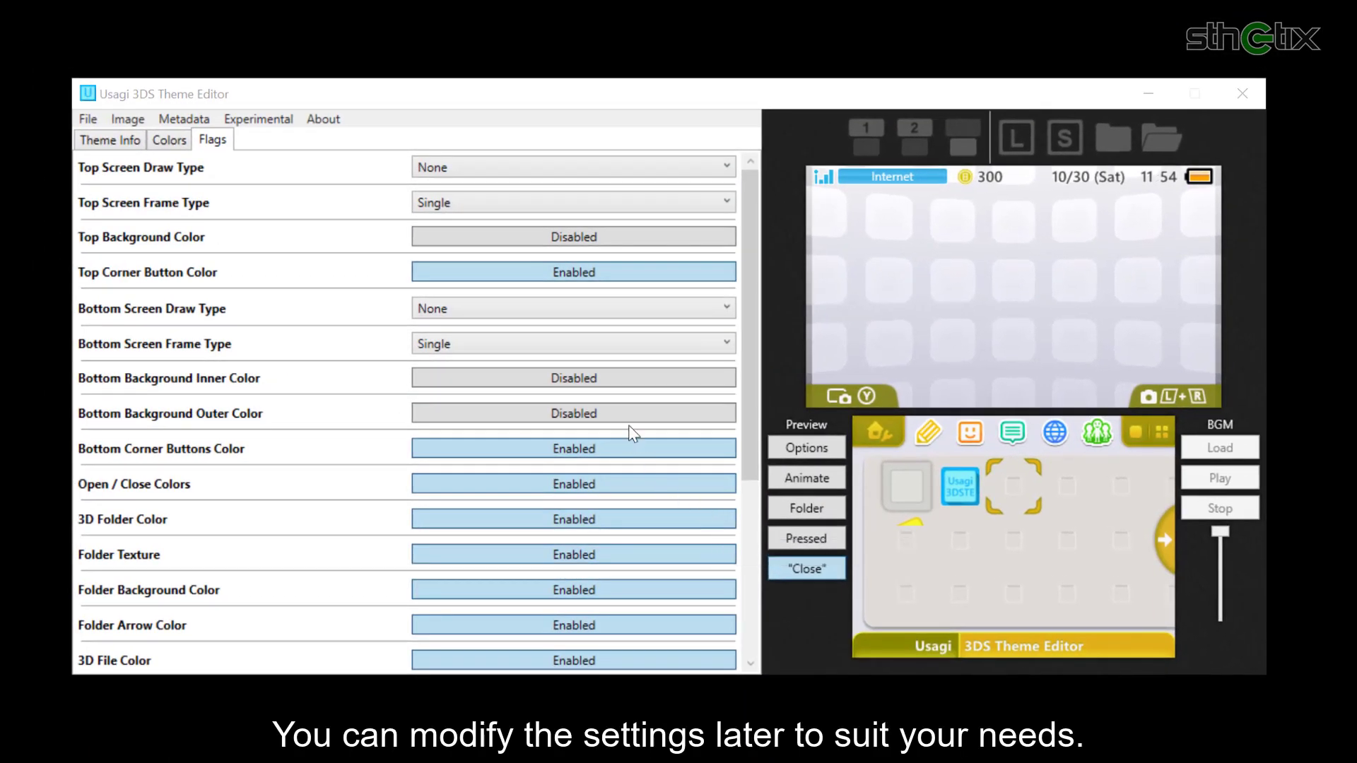
drag(748, 405, 746, 369)
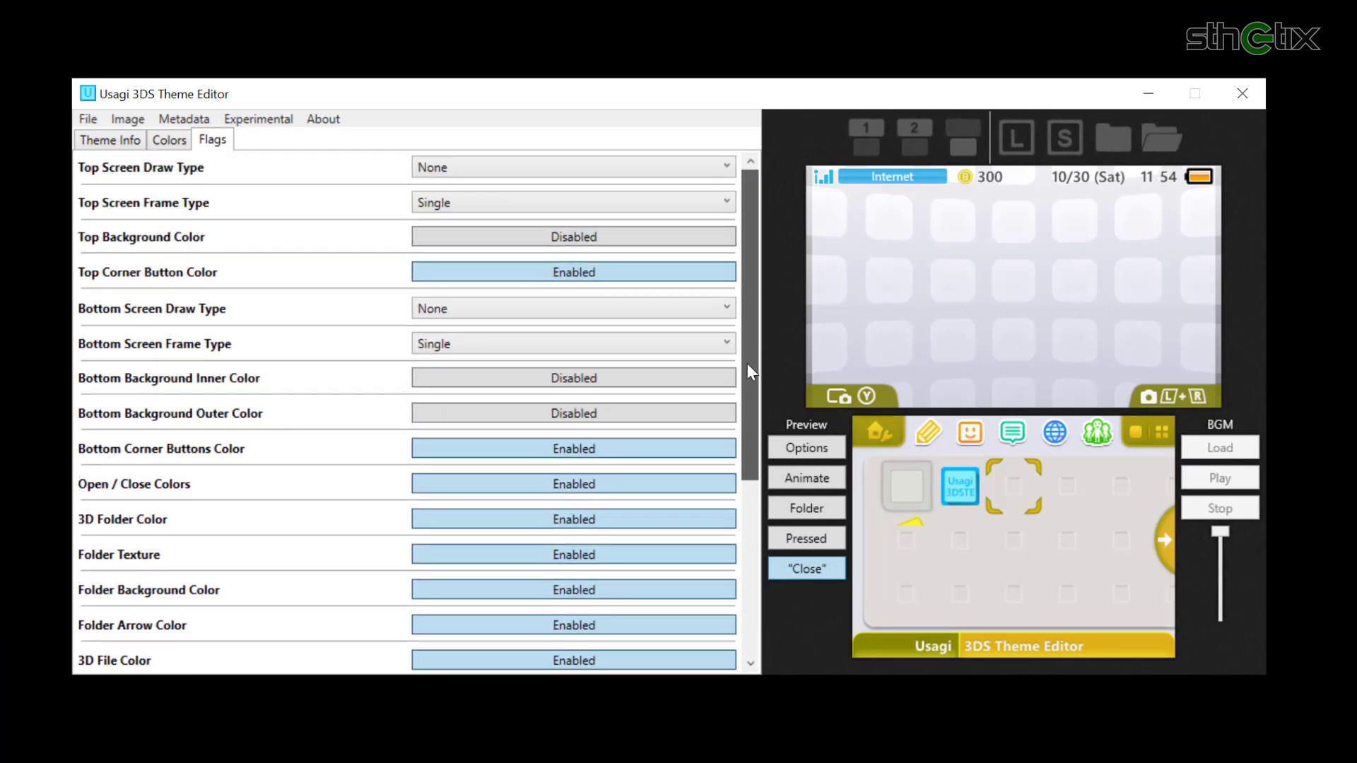
click(170, 140)
drag(747, 247, 753, 206)
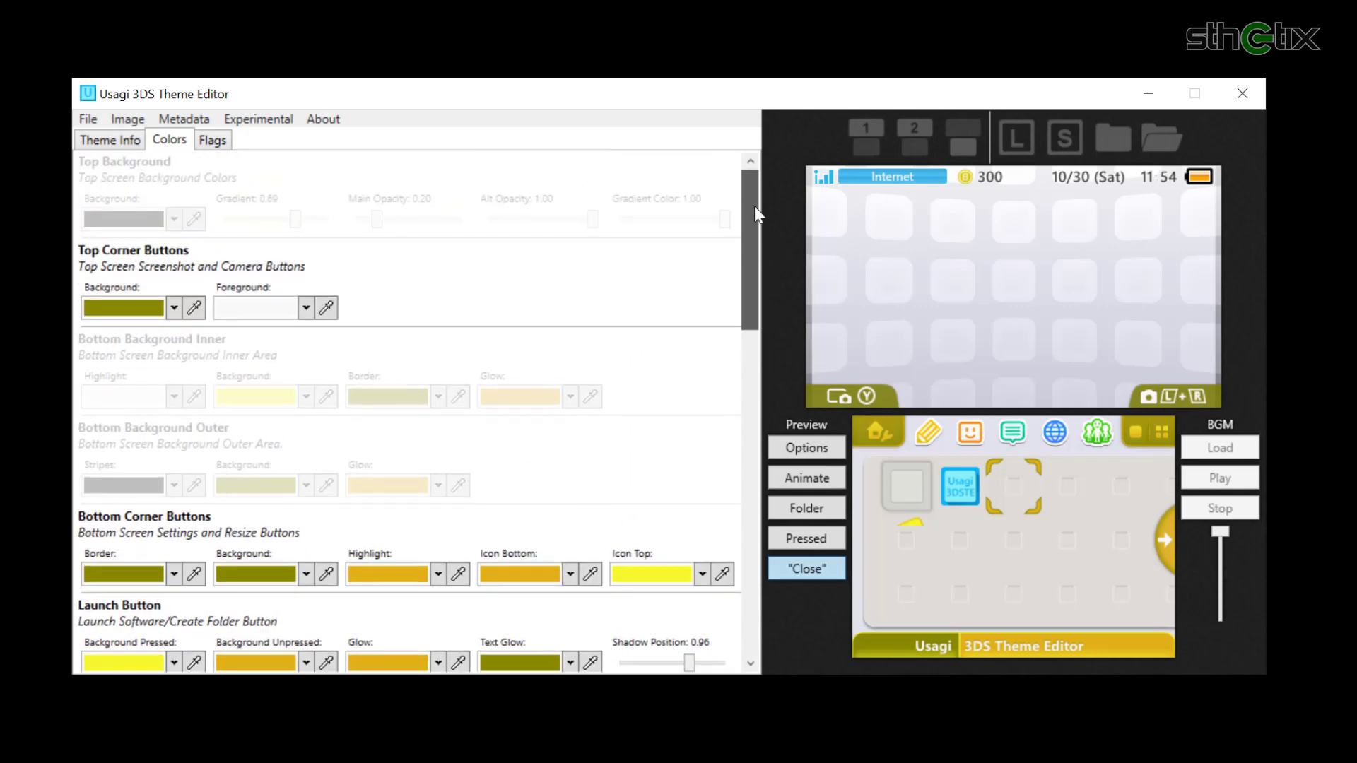
click(113, 144)
Step: Set top.png from Themes Variants > Normal Theme as the top-screen image
click(127, 117)
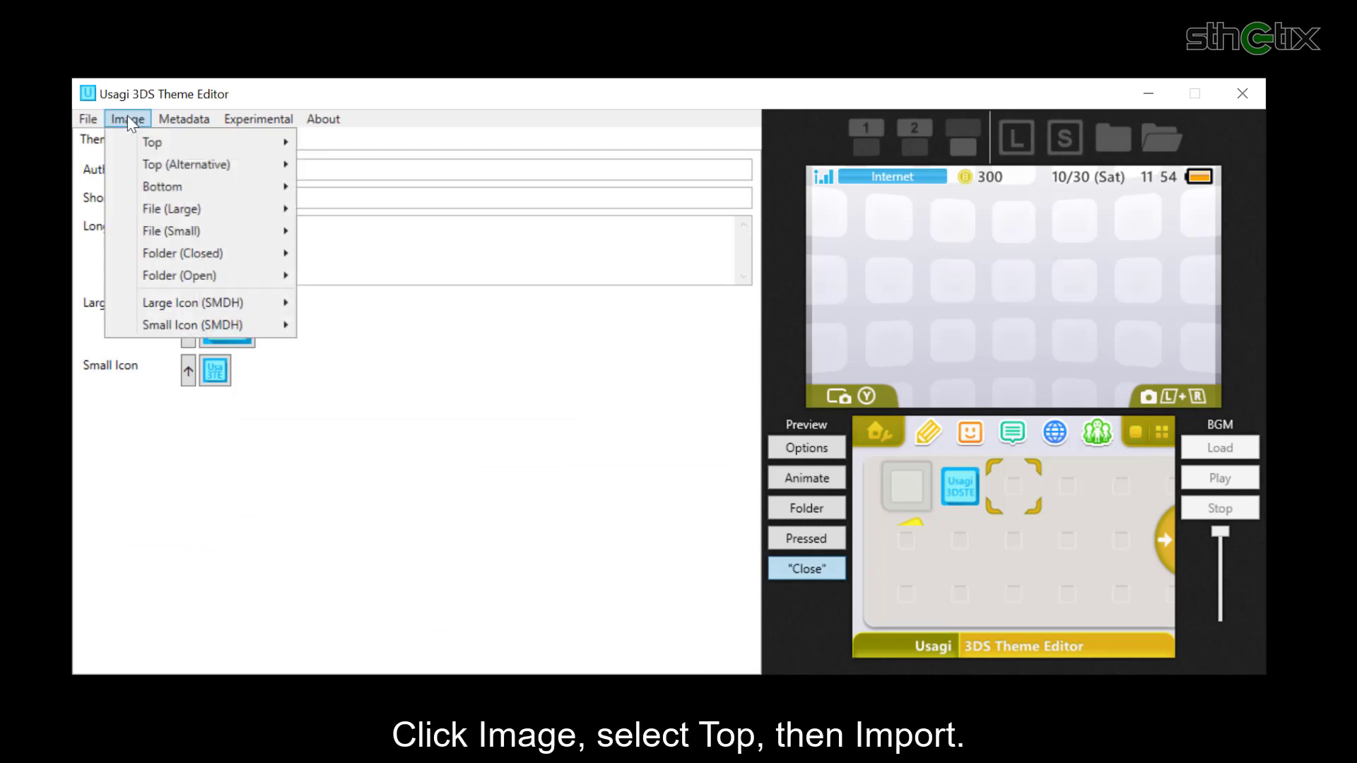
mouse_move(249, 137)
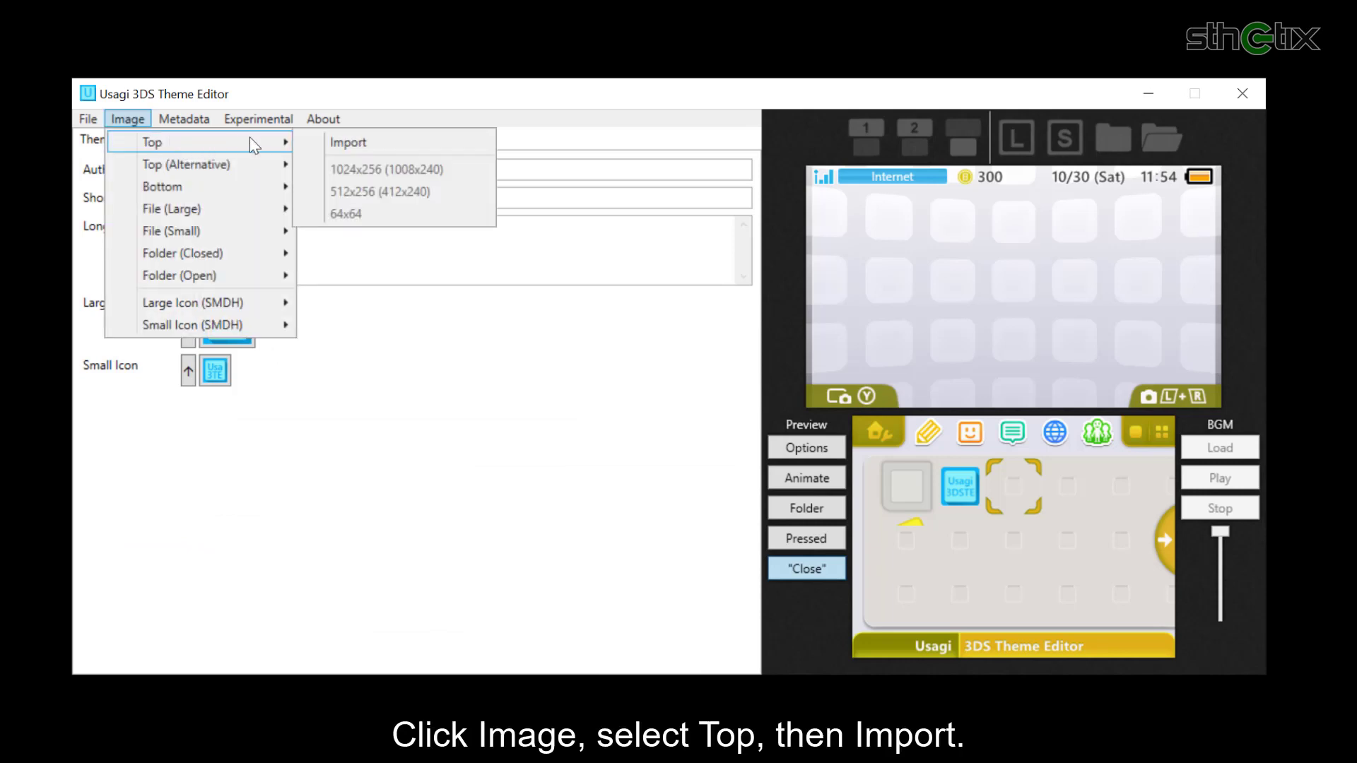
click(332, 138)
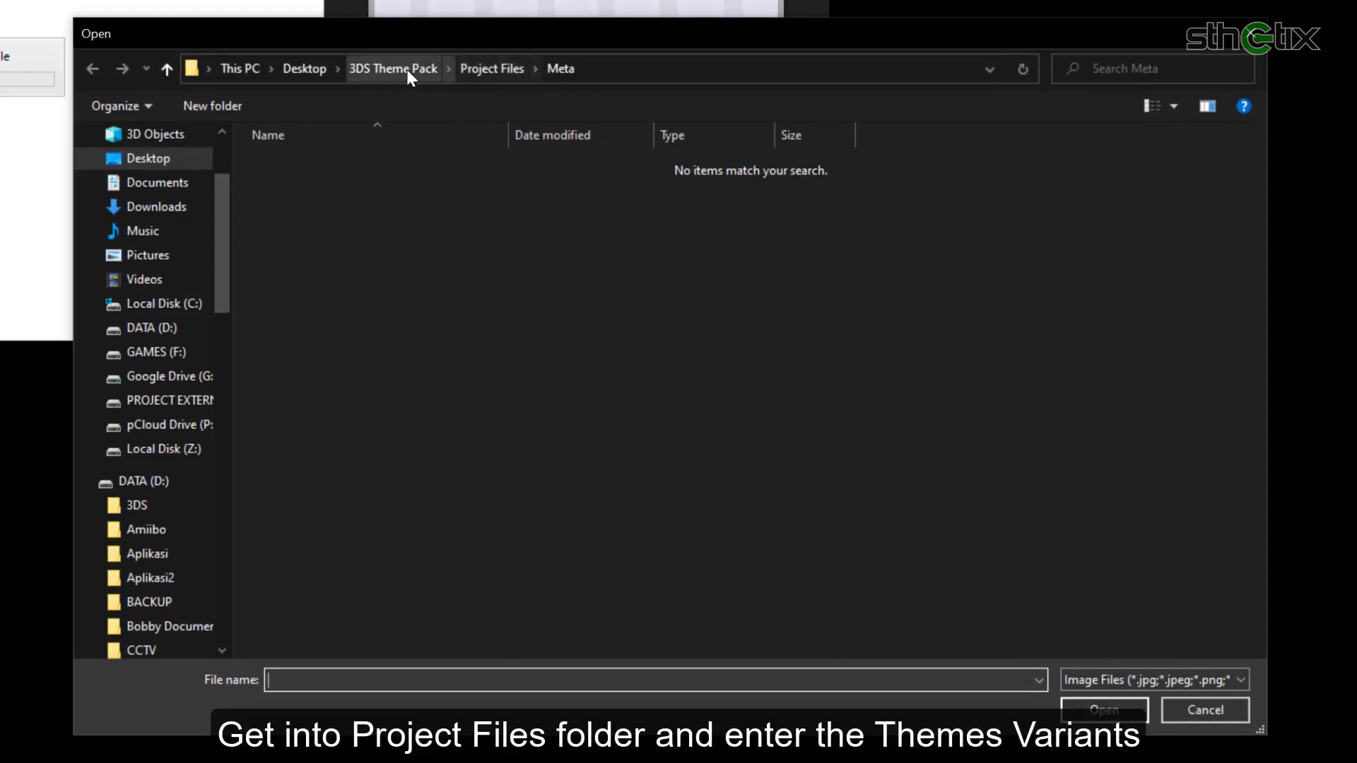
click(553, 126)
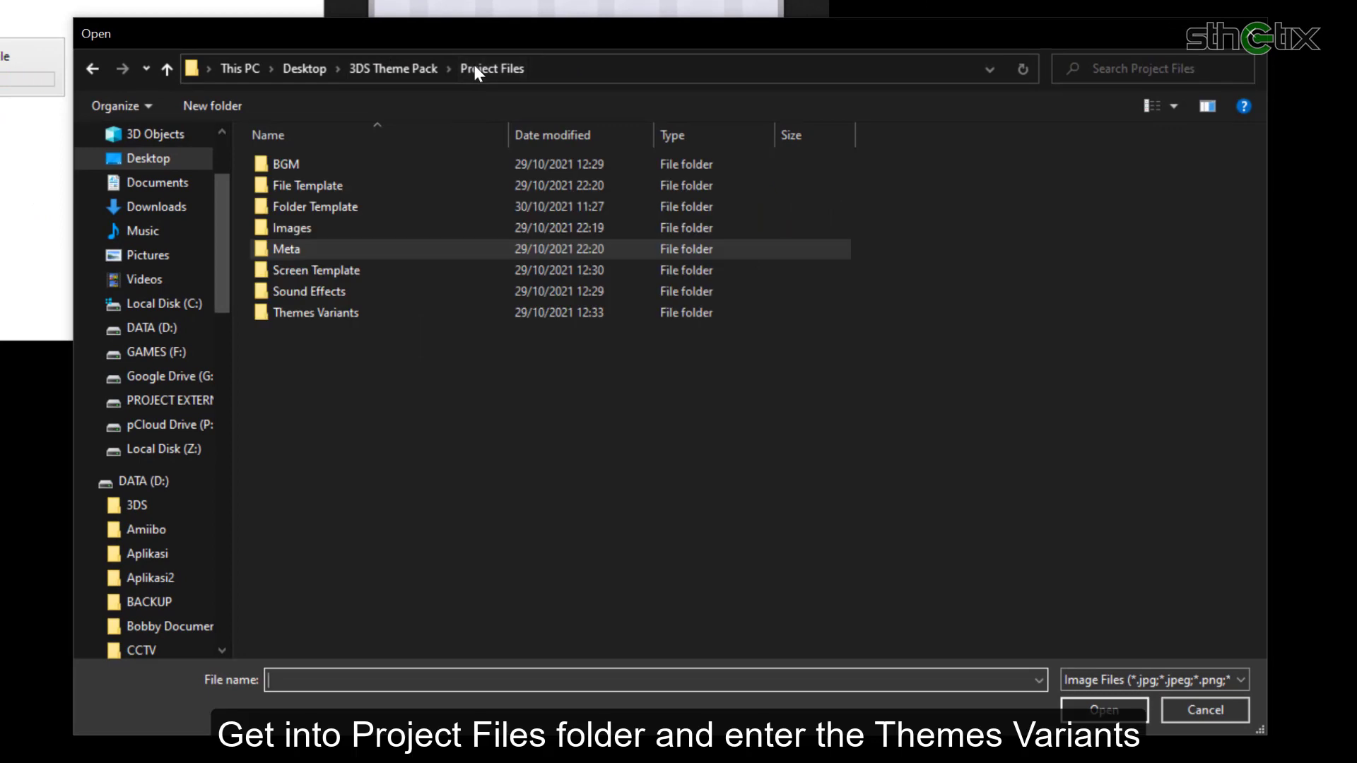
double_click(332, 311)
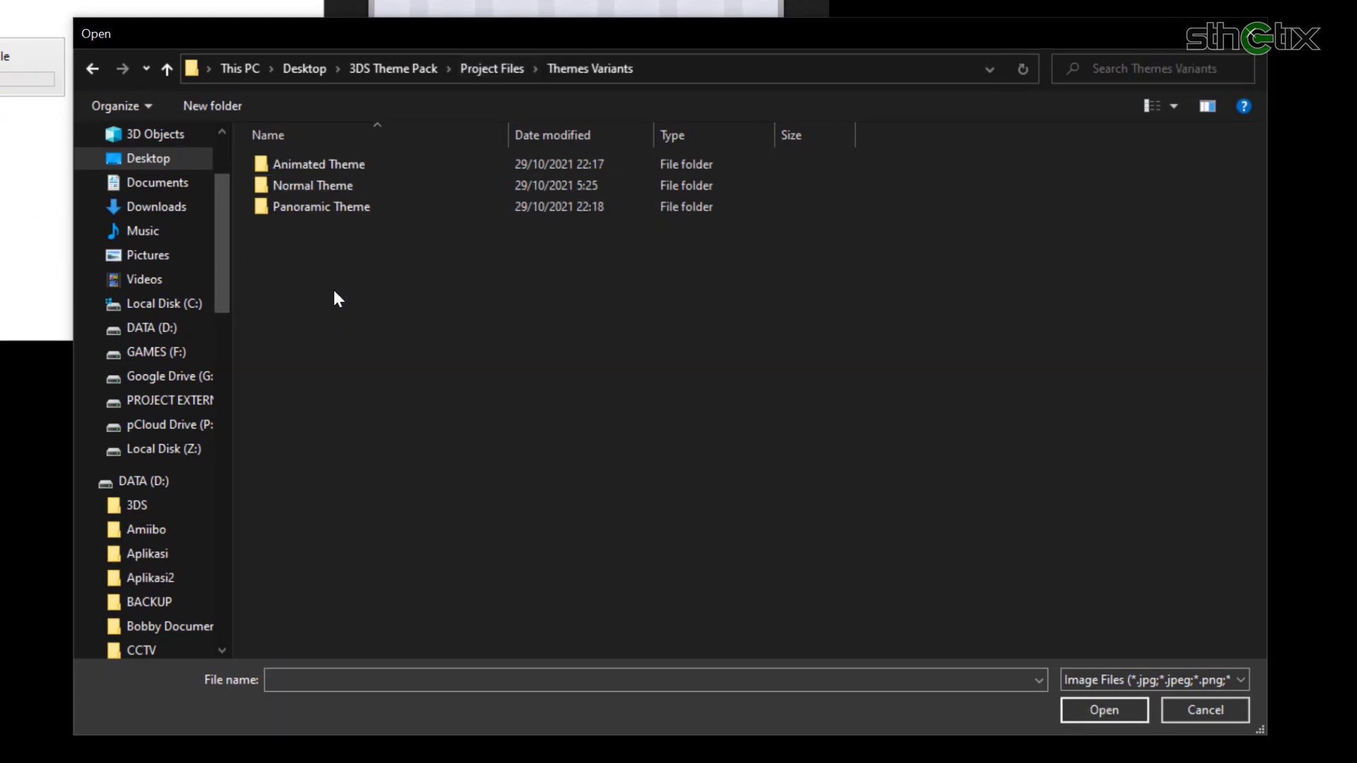
double_click(313, 186)
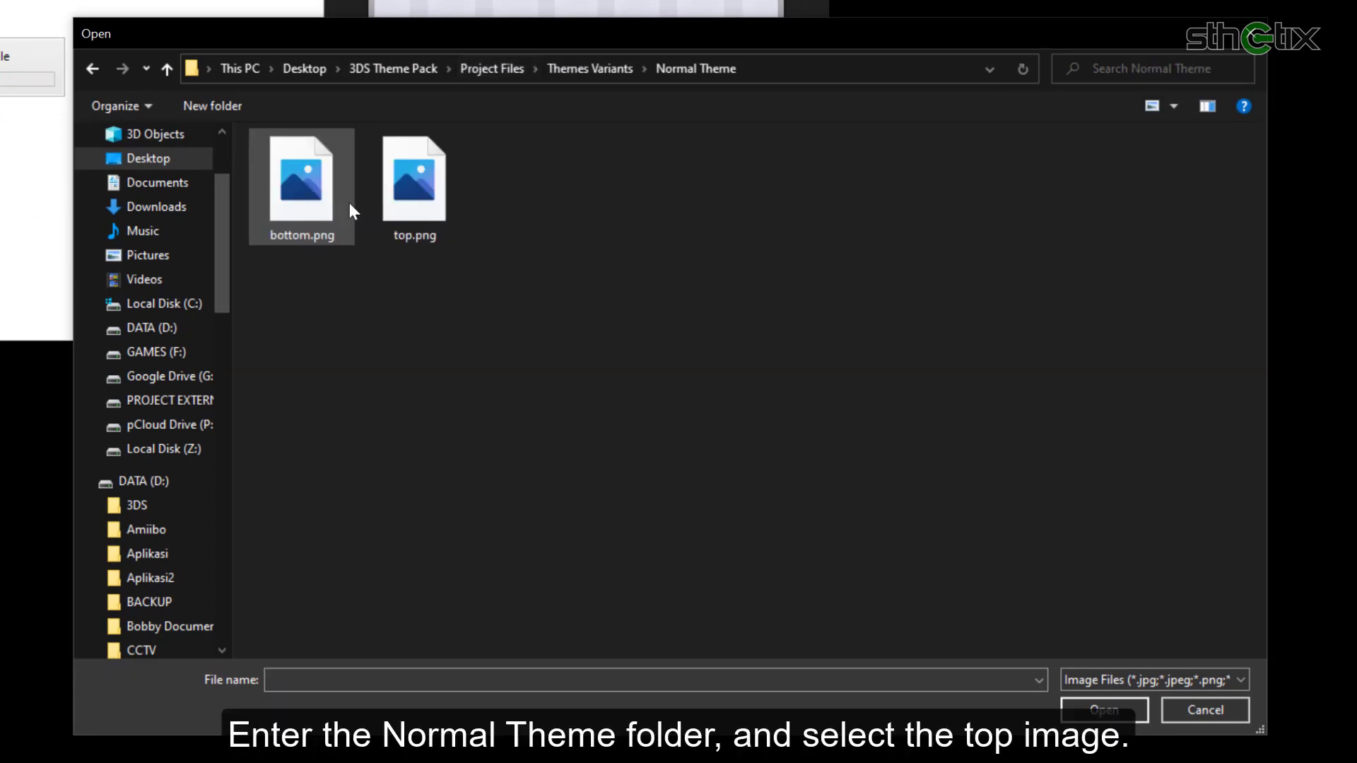
click(414, 185)
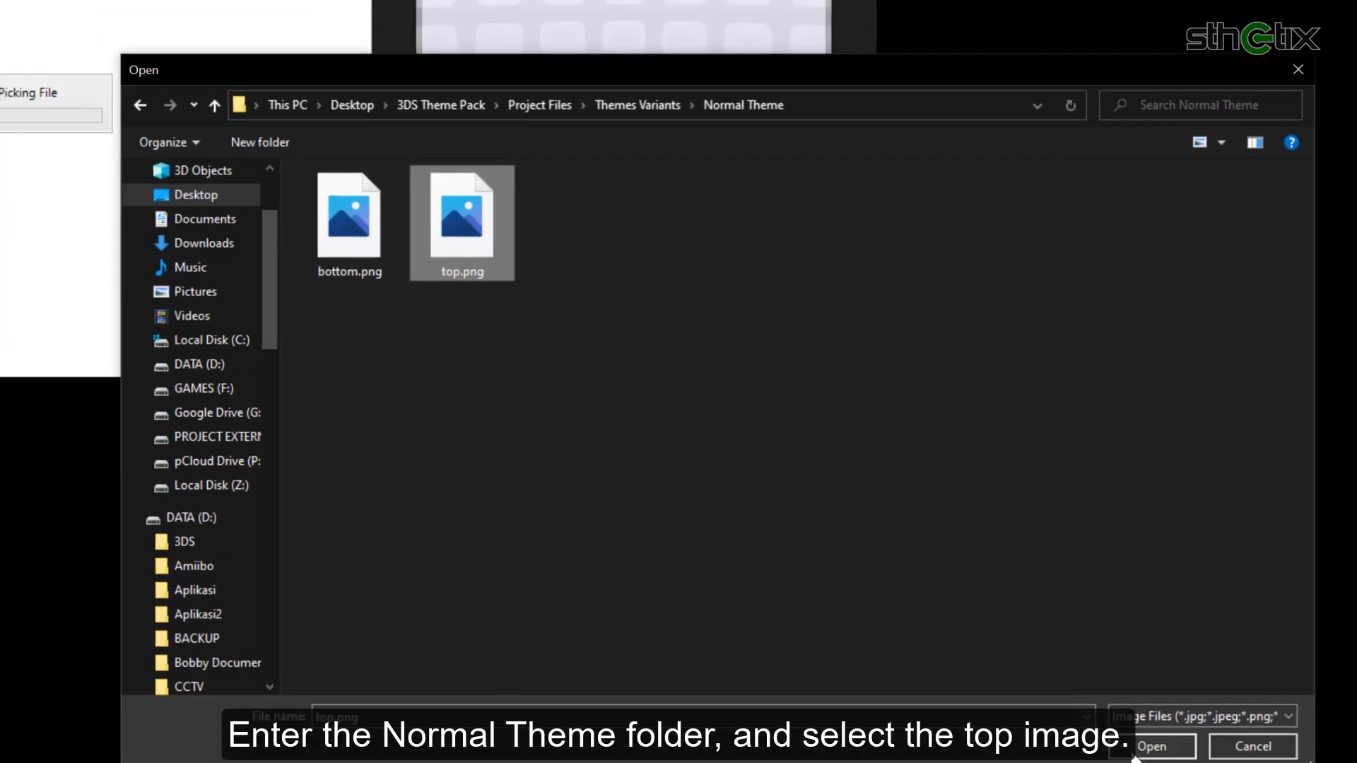
click(1133, 753)
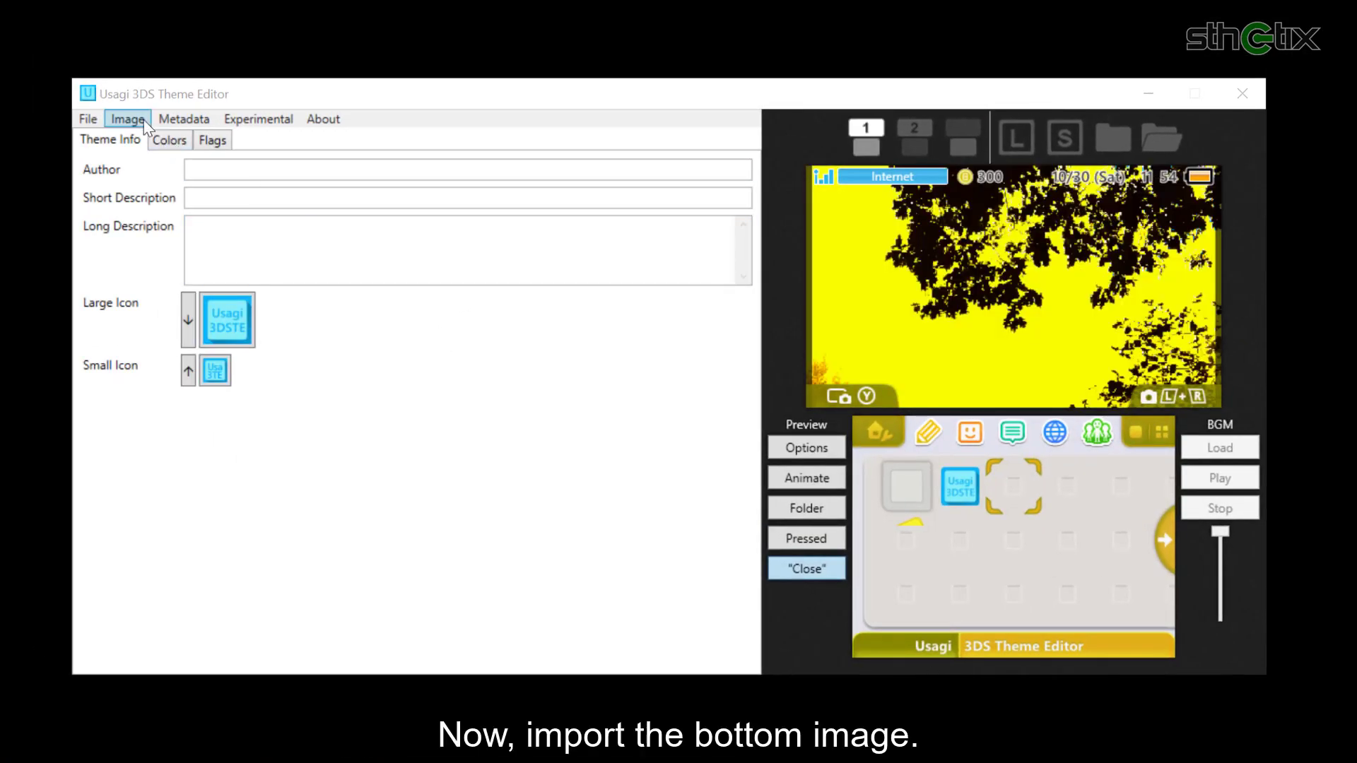
Step: Set bottom.png from the same folder as the bottom-screen image
click(141, 117)
mouse_move(180, 188)
click(348, 187)
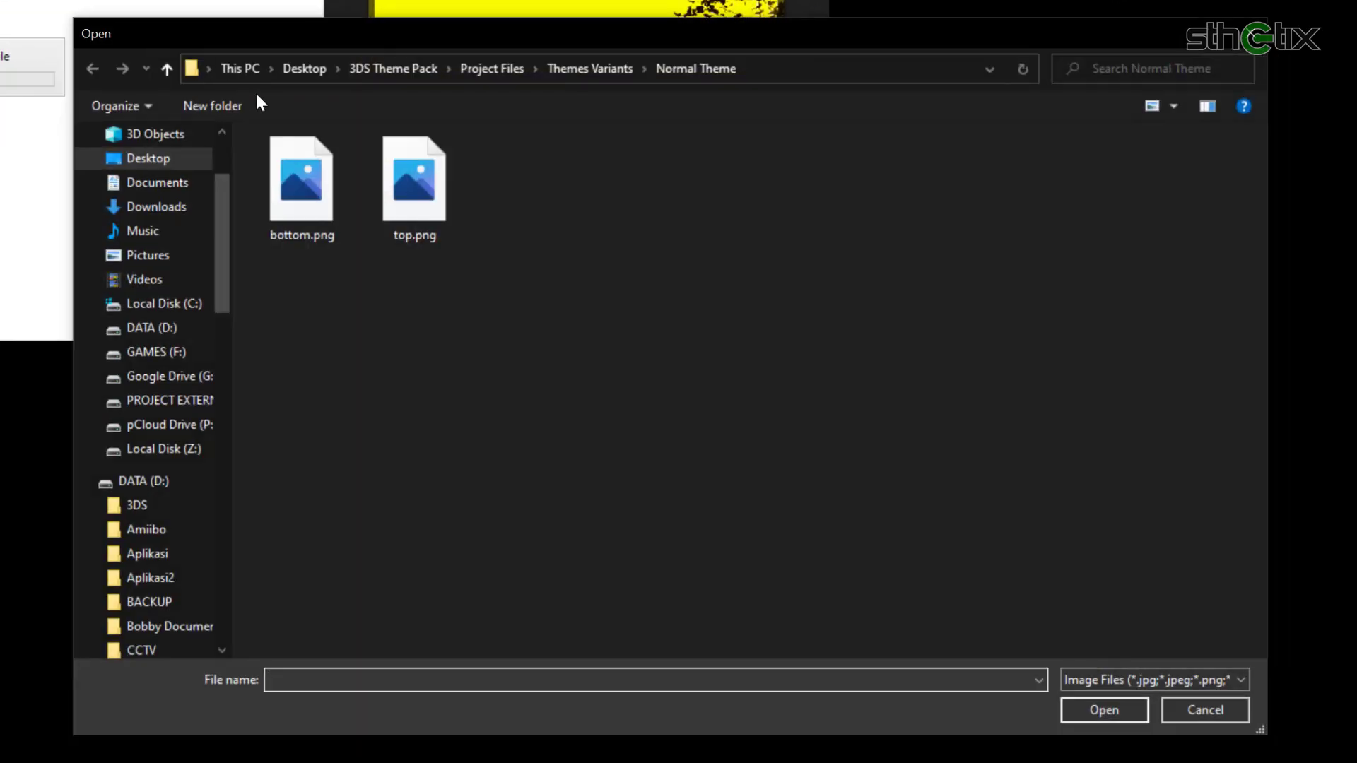
click(300, 182)
click(1081, 714)
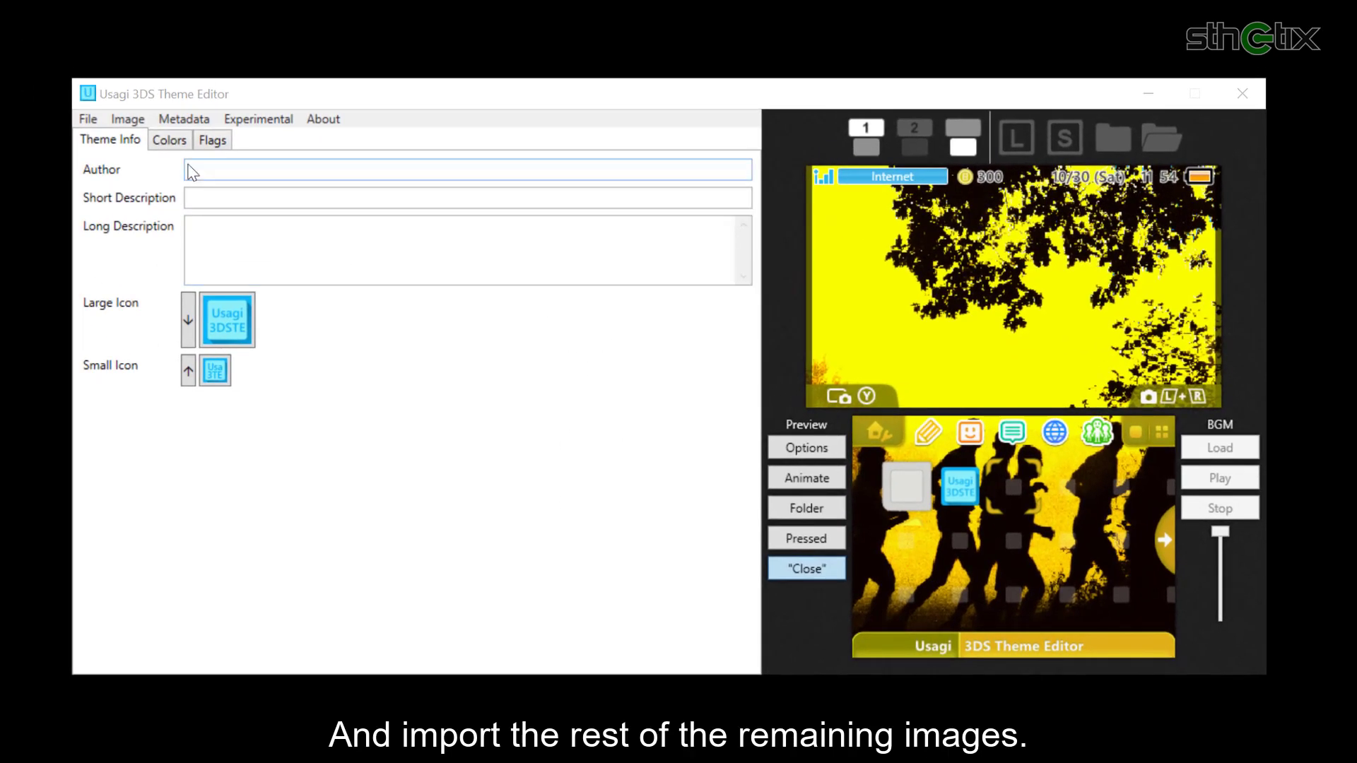
Step: Import filelarge.png from Project Files > Images as the large file icon
click(128, 119)
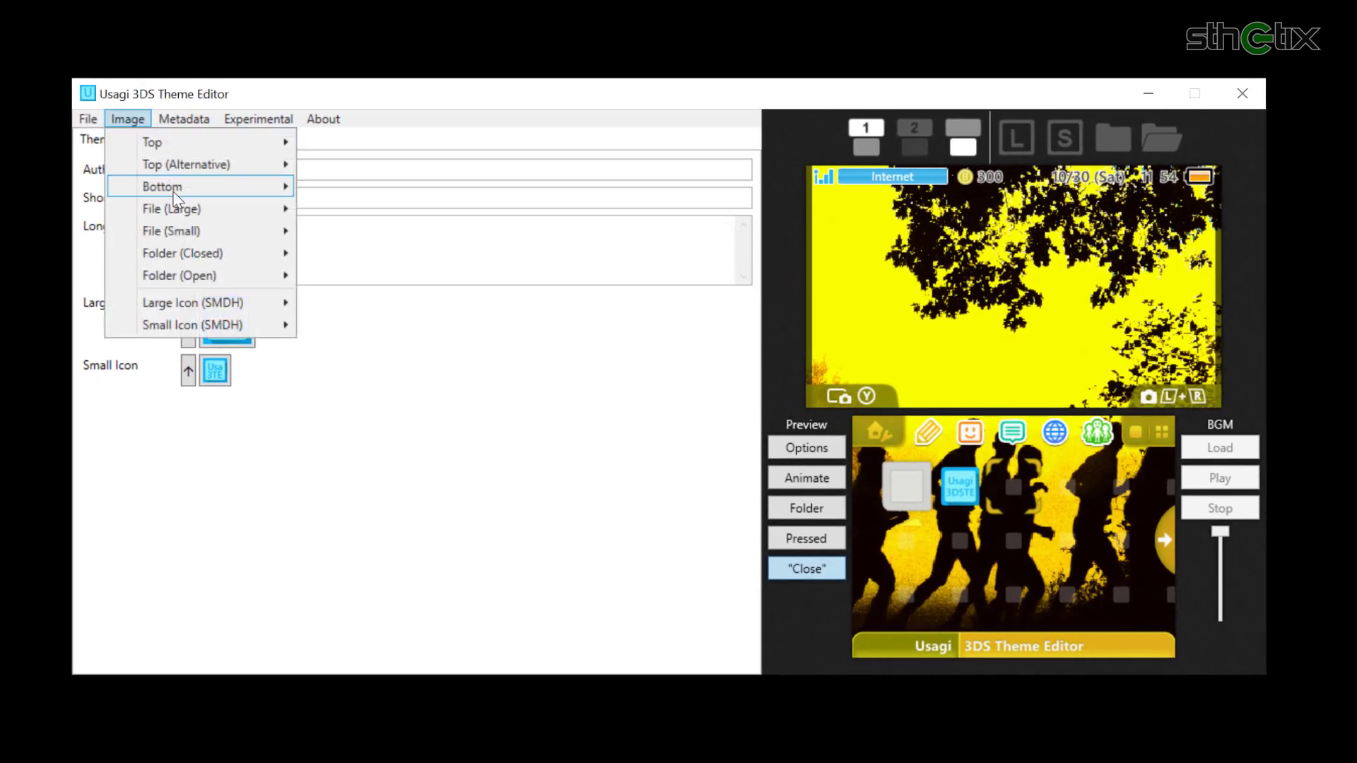
click(339, 208)
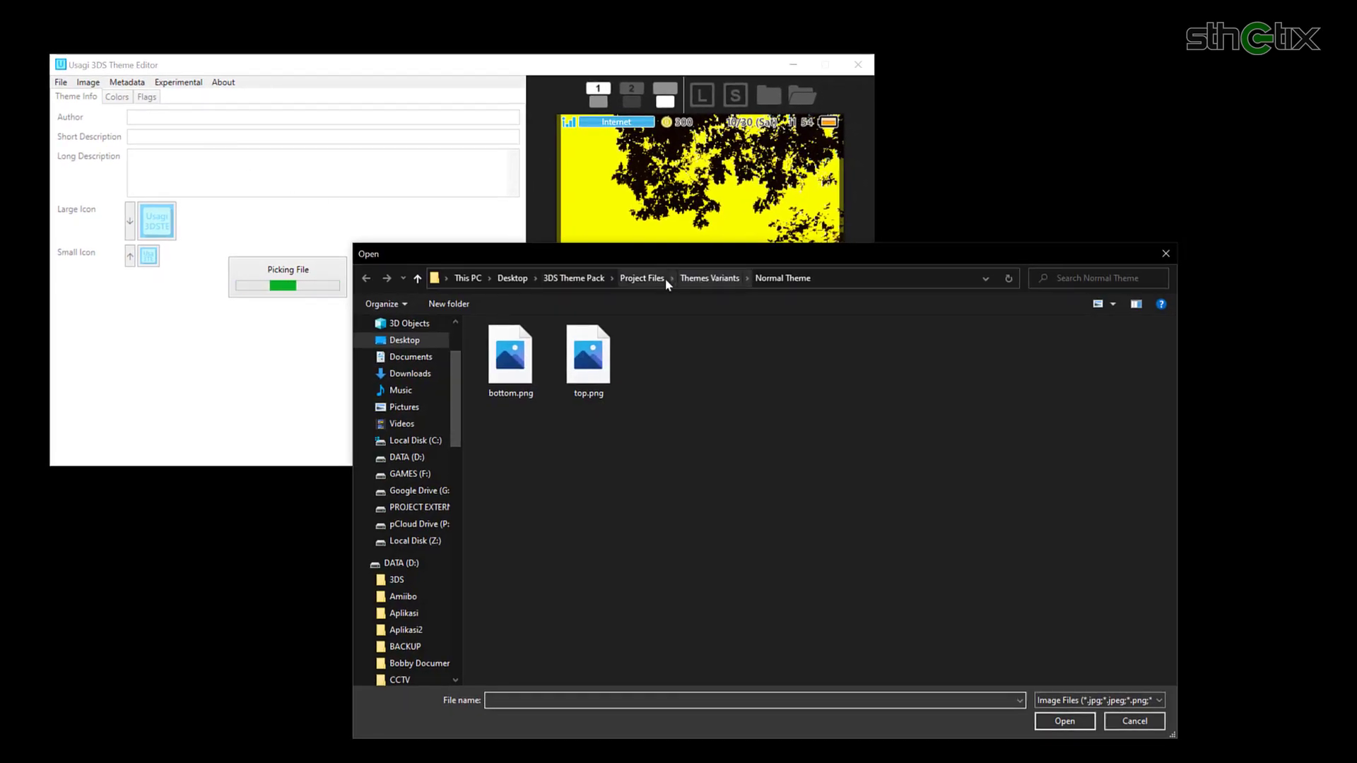
click(663, 283)
double_click(521, 388)
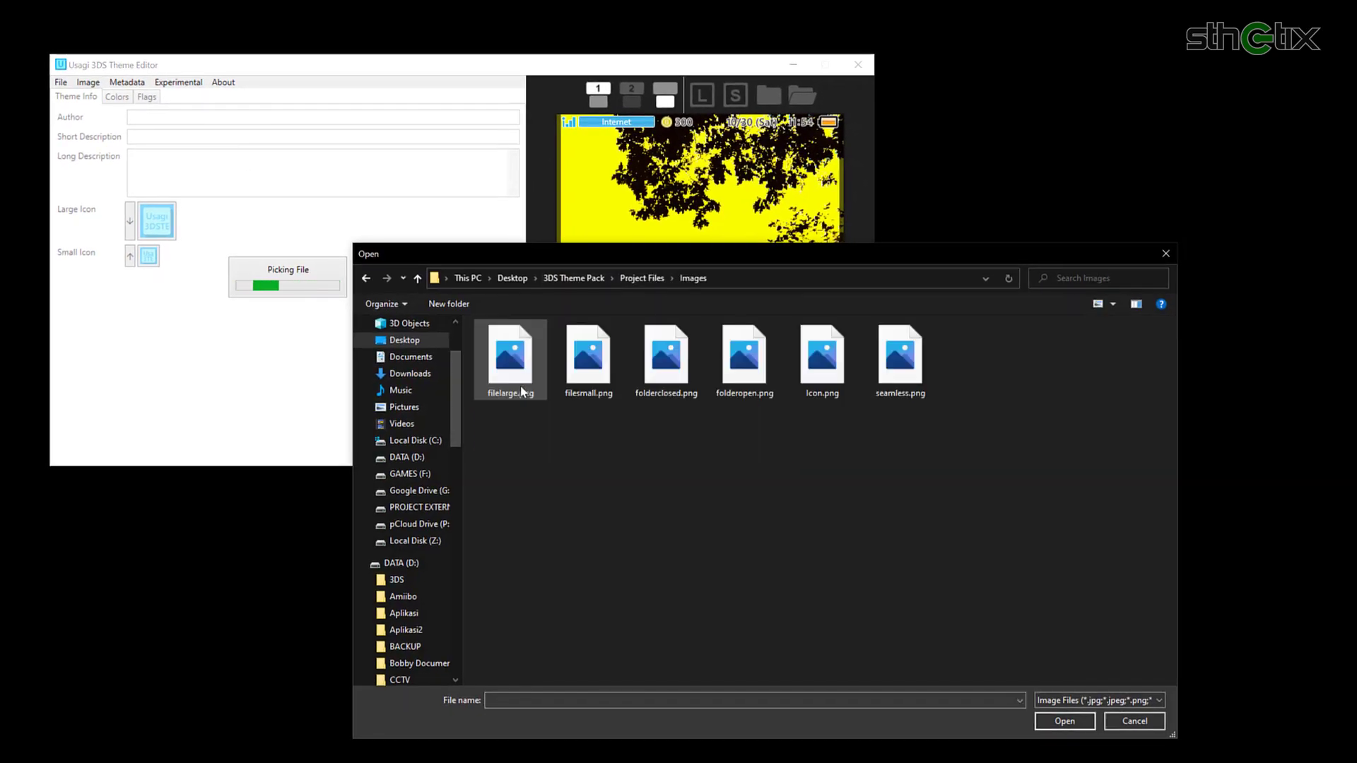
click(523, 394)
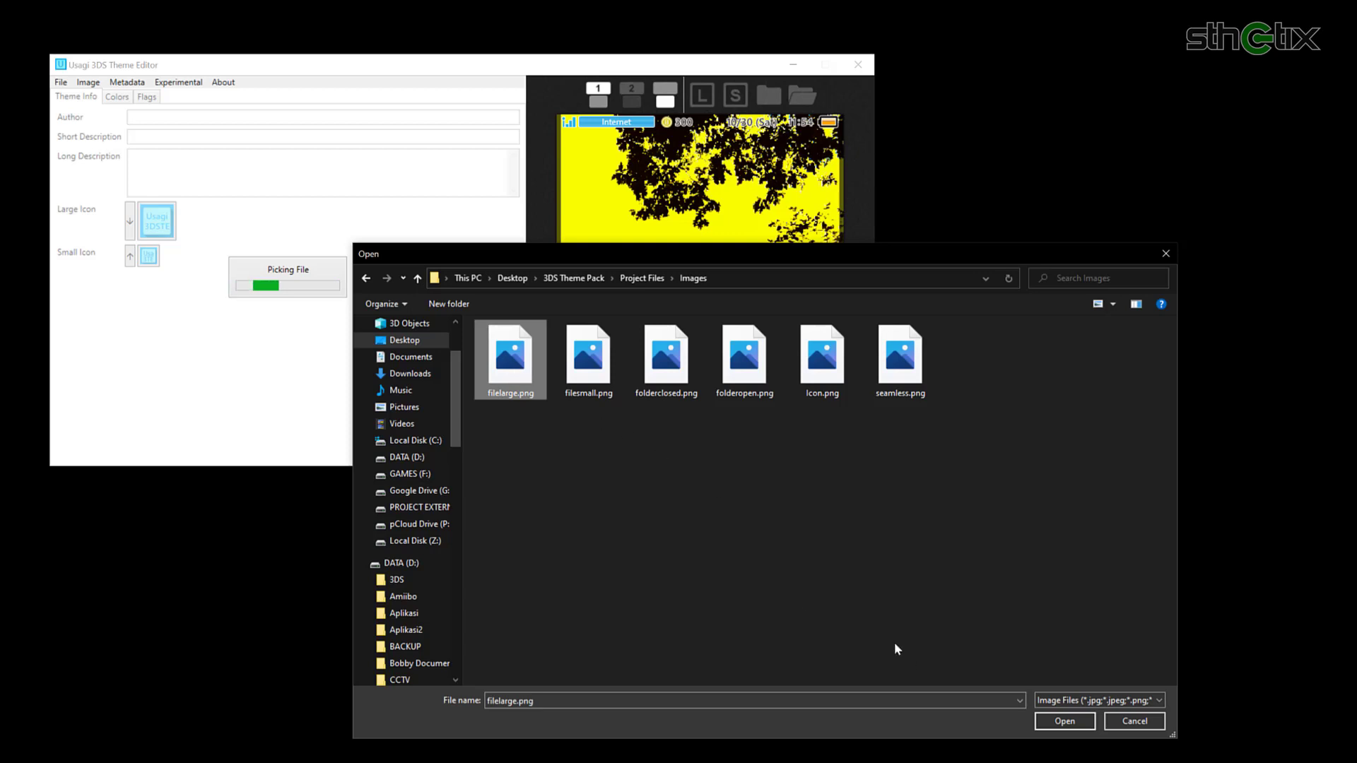
click(1064, 721)
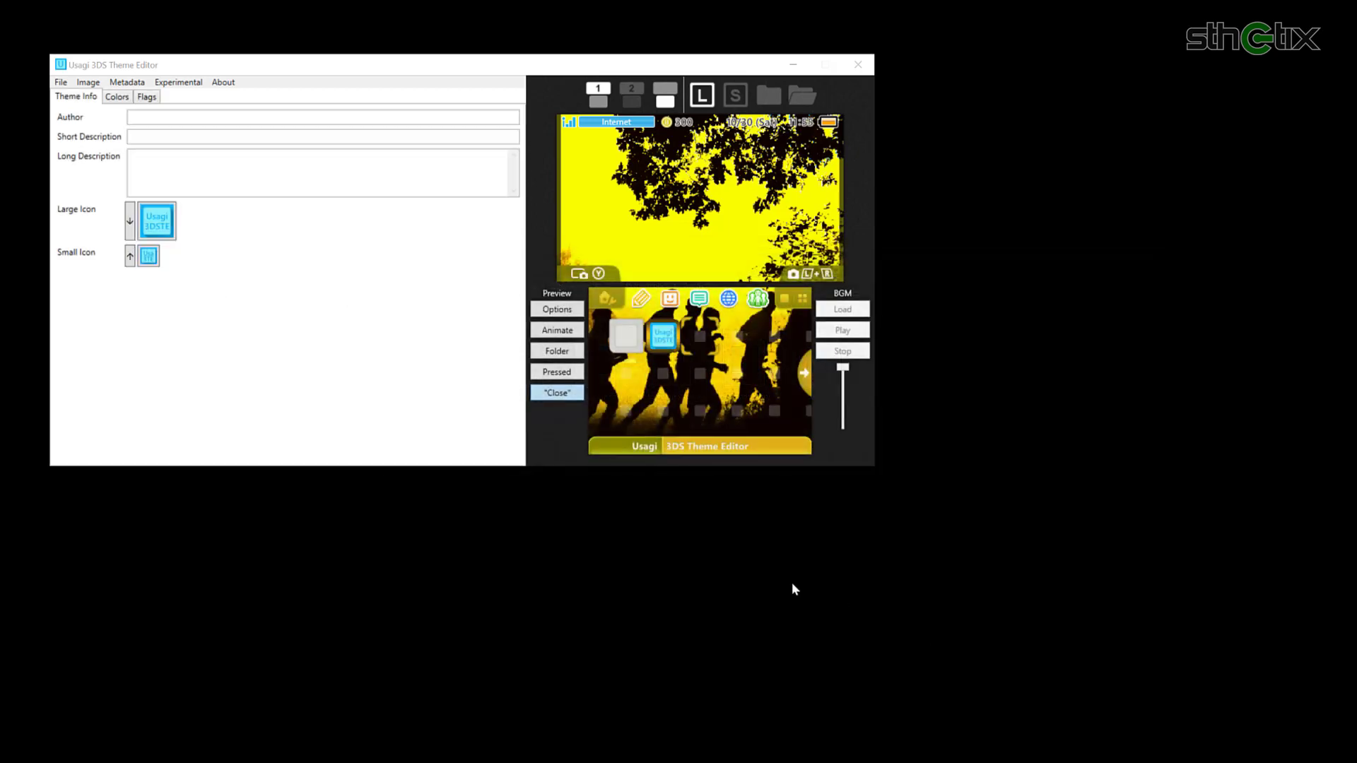
Step: Import filesmall.png as the small file icon
click(88, 82)
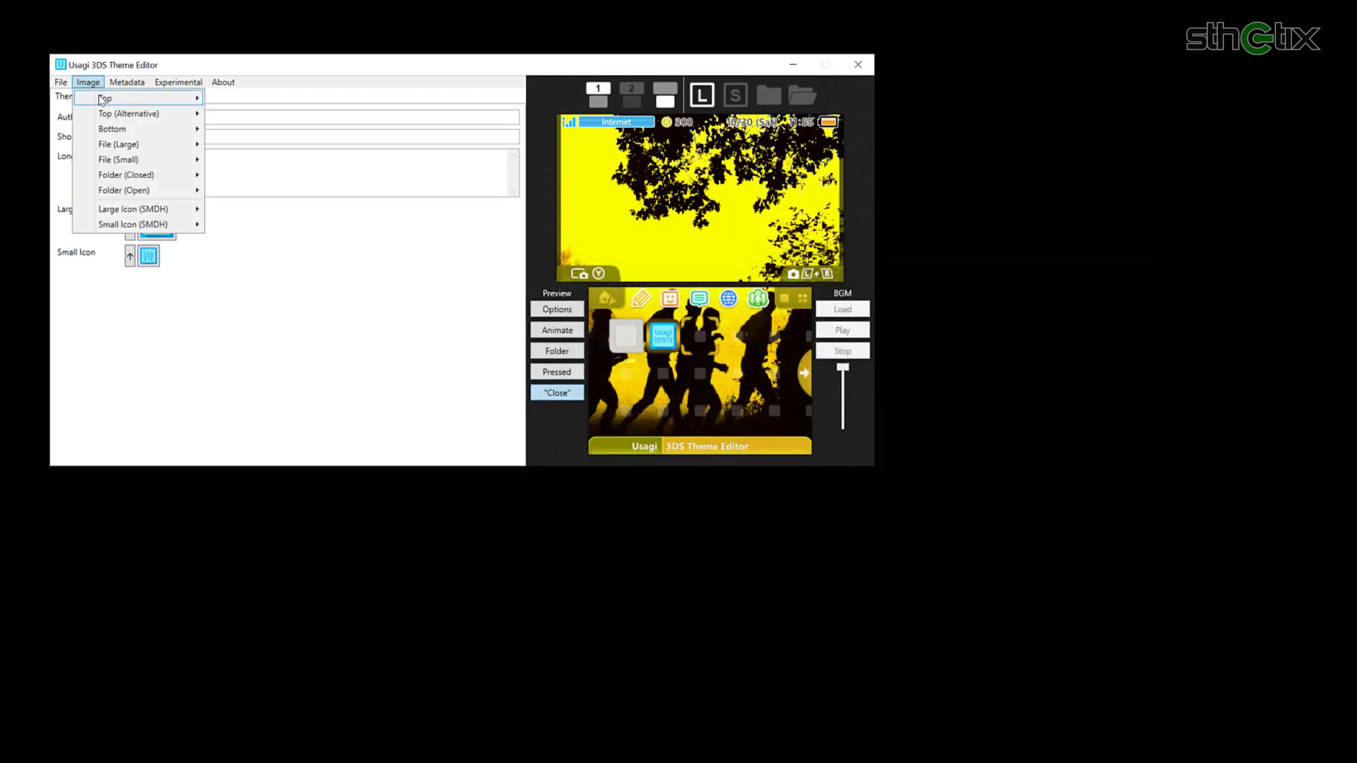
mouse_move(120, 159)
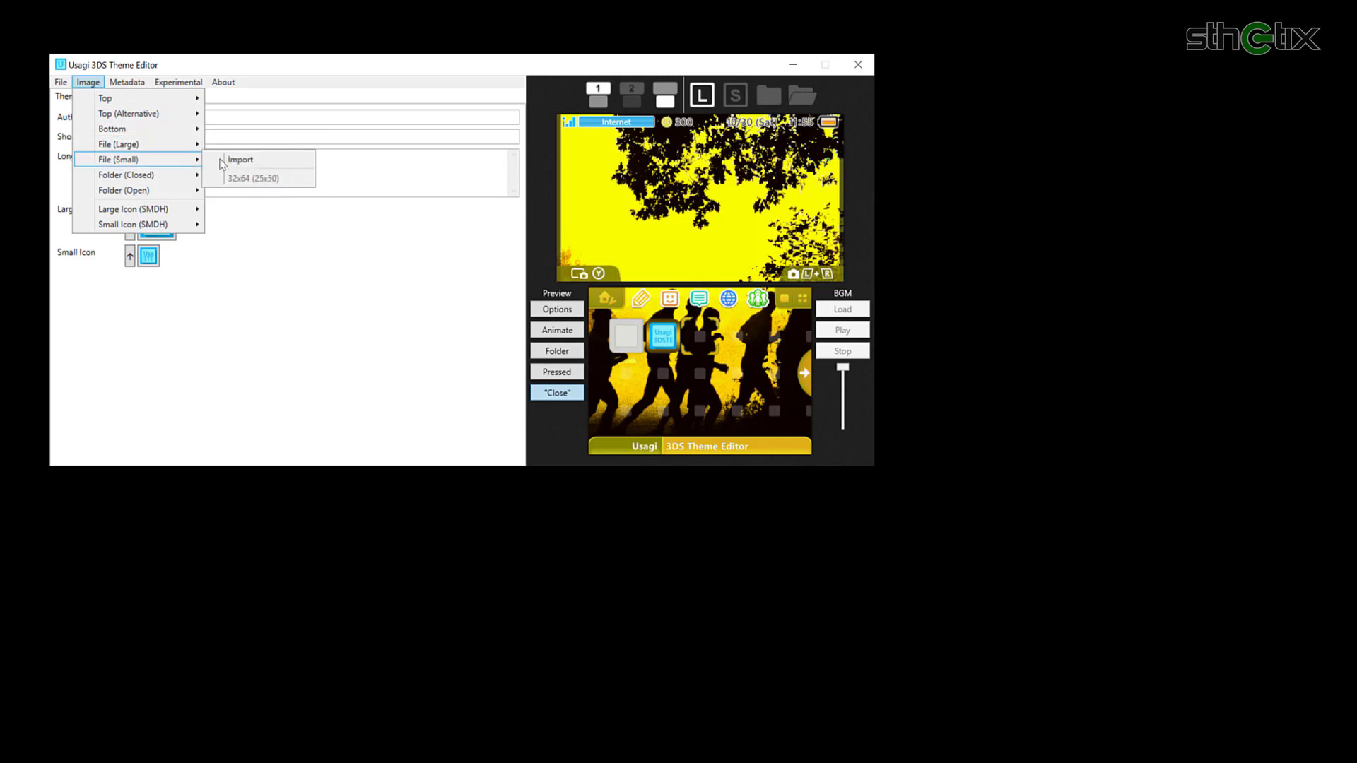
click(239, 160)
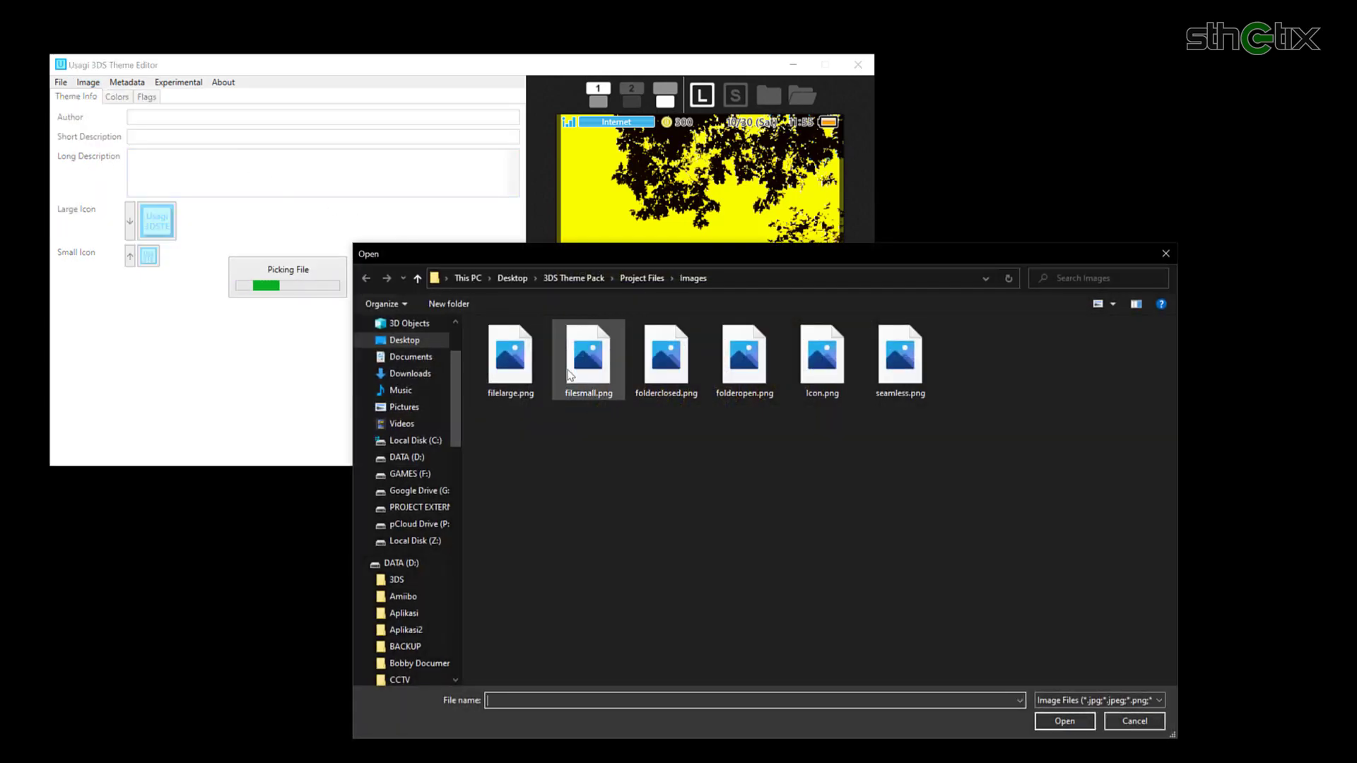
click(581, 376)
click(1064, 721)
Step: Import folderclosed.png as the closed-folder icon
click(89, 82)
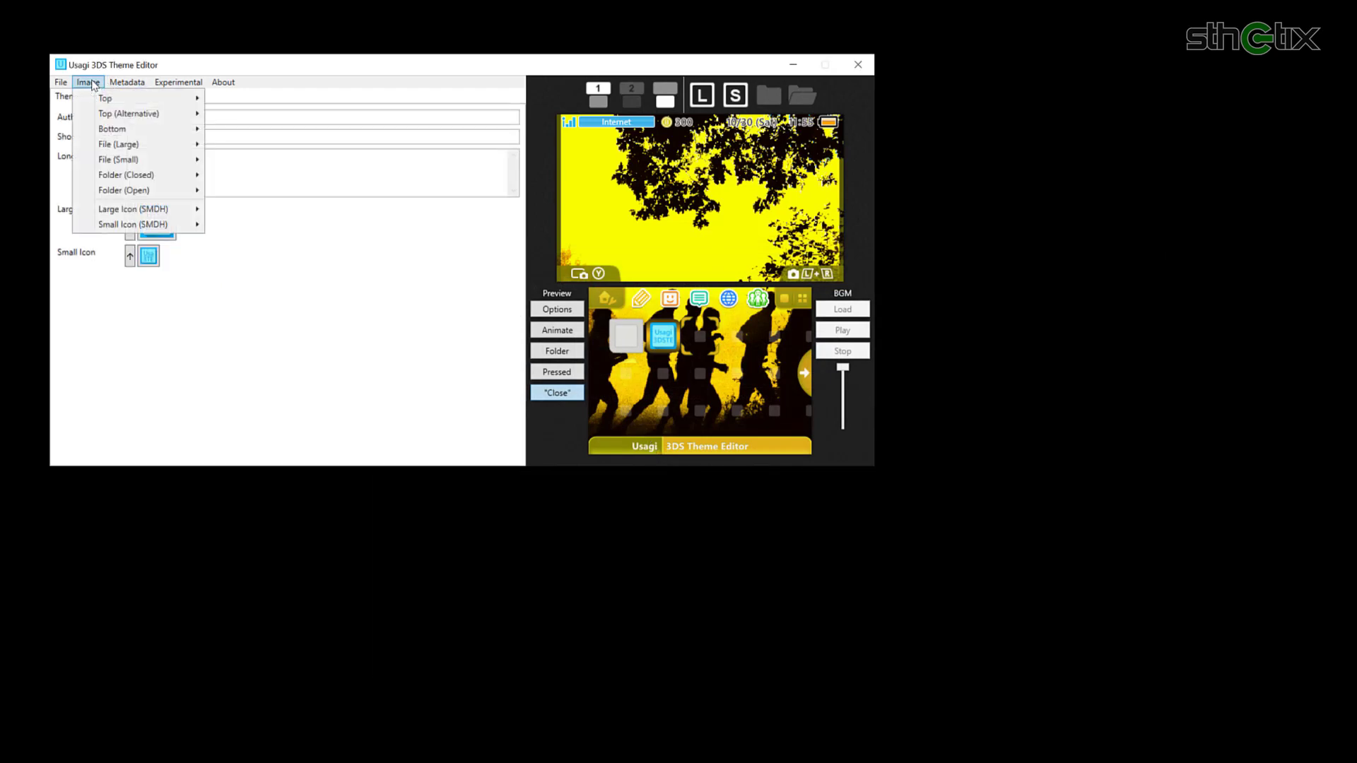
mouse_move(126, 177)
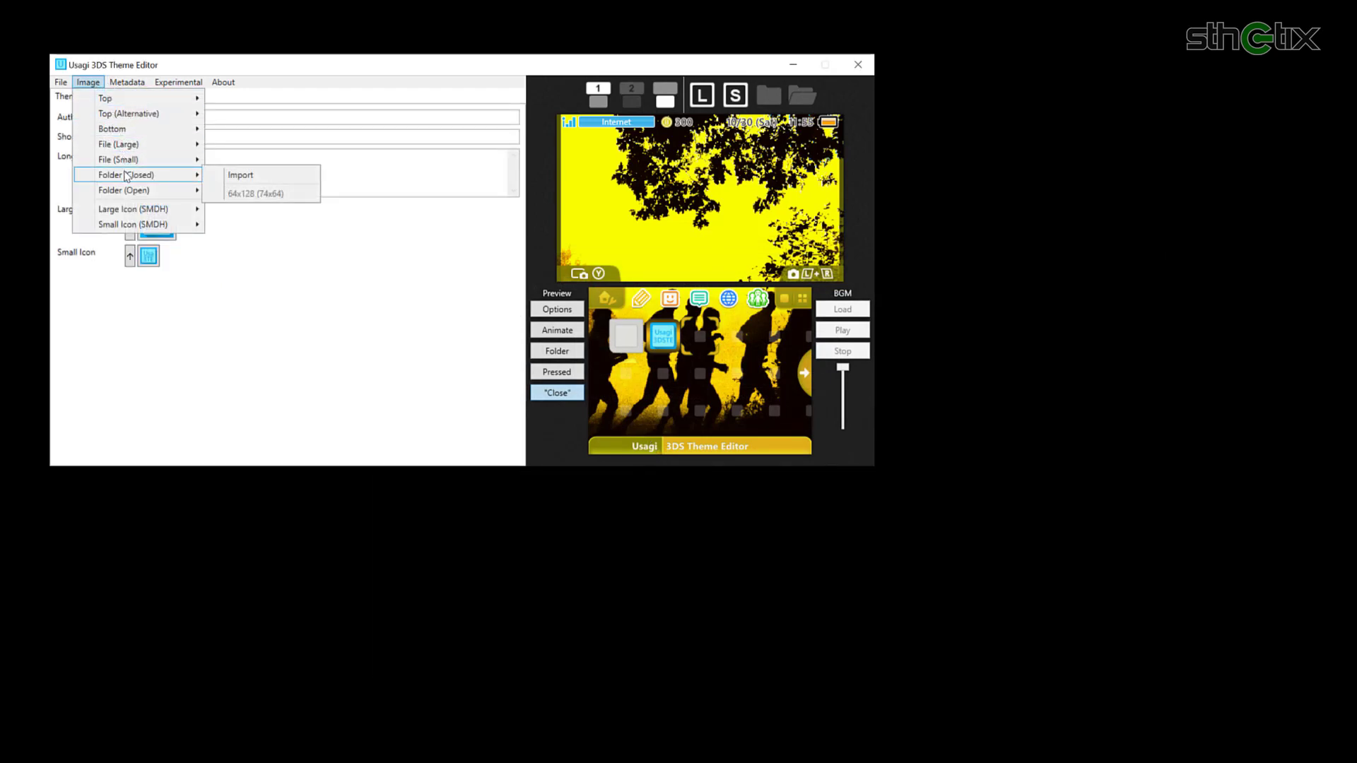
click(233, 175)
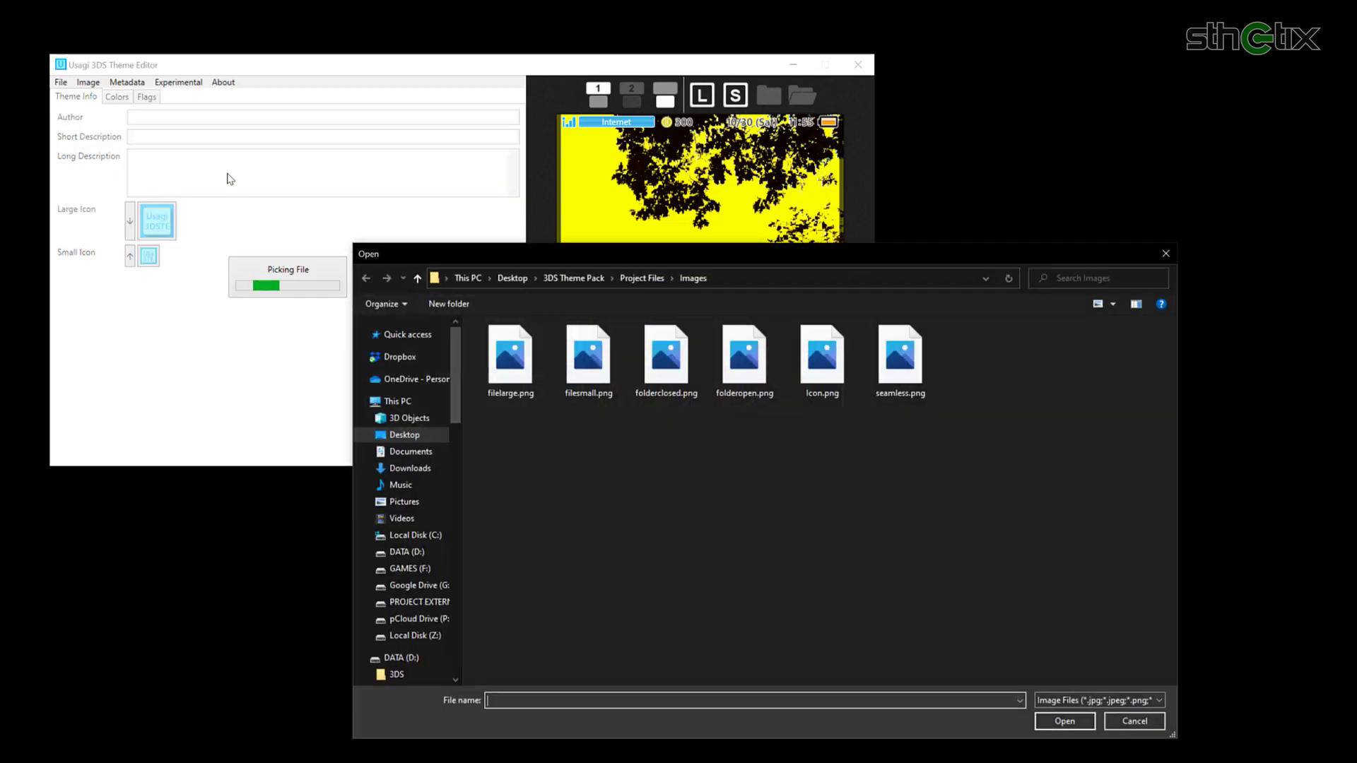
click(666, 356)
click(1062, 720)
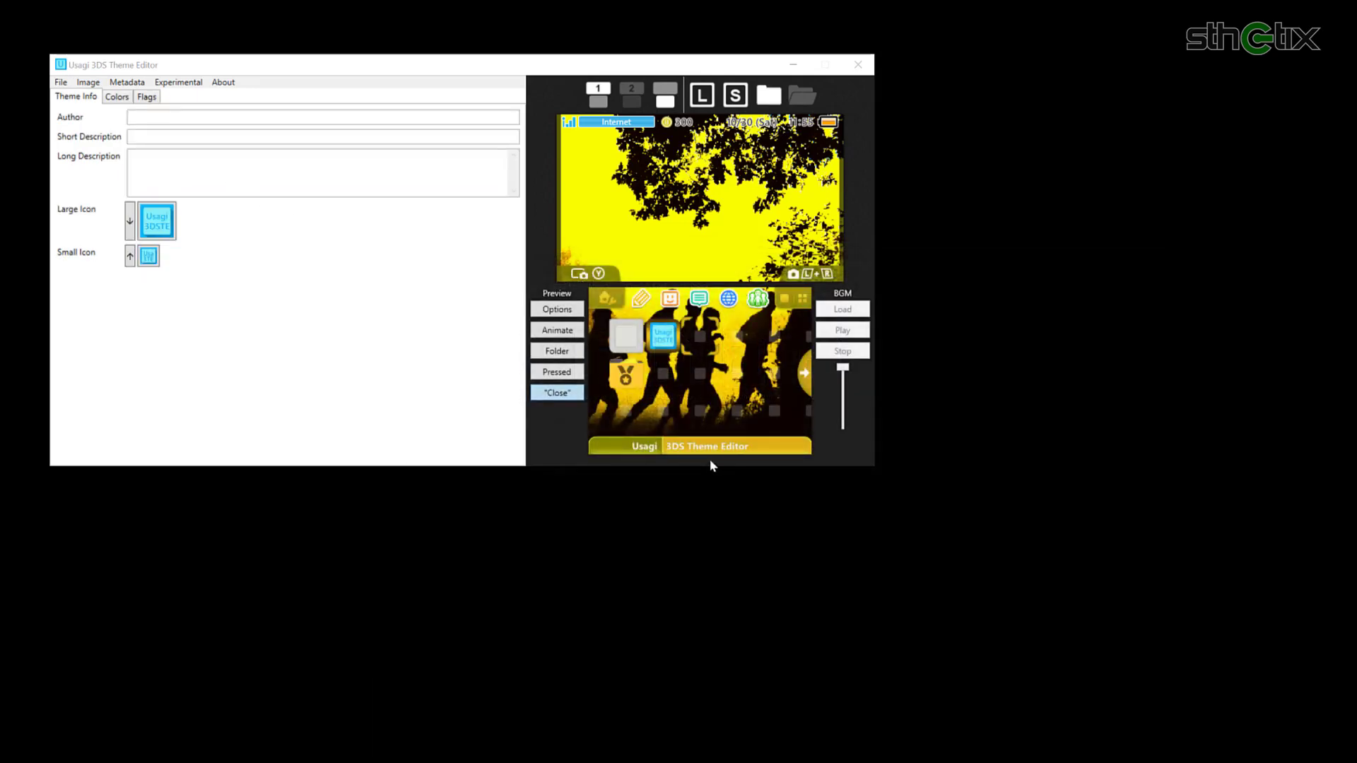
Step: Import folderopen.png as the open-folder image
click(87, 82)
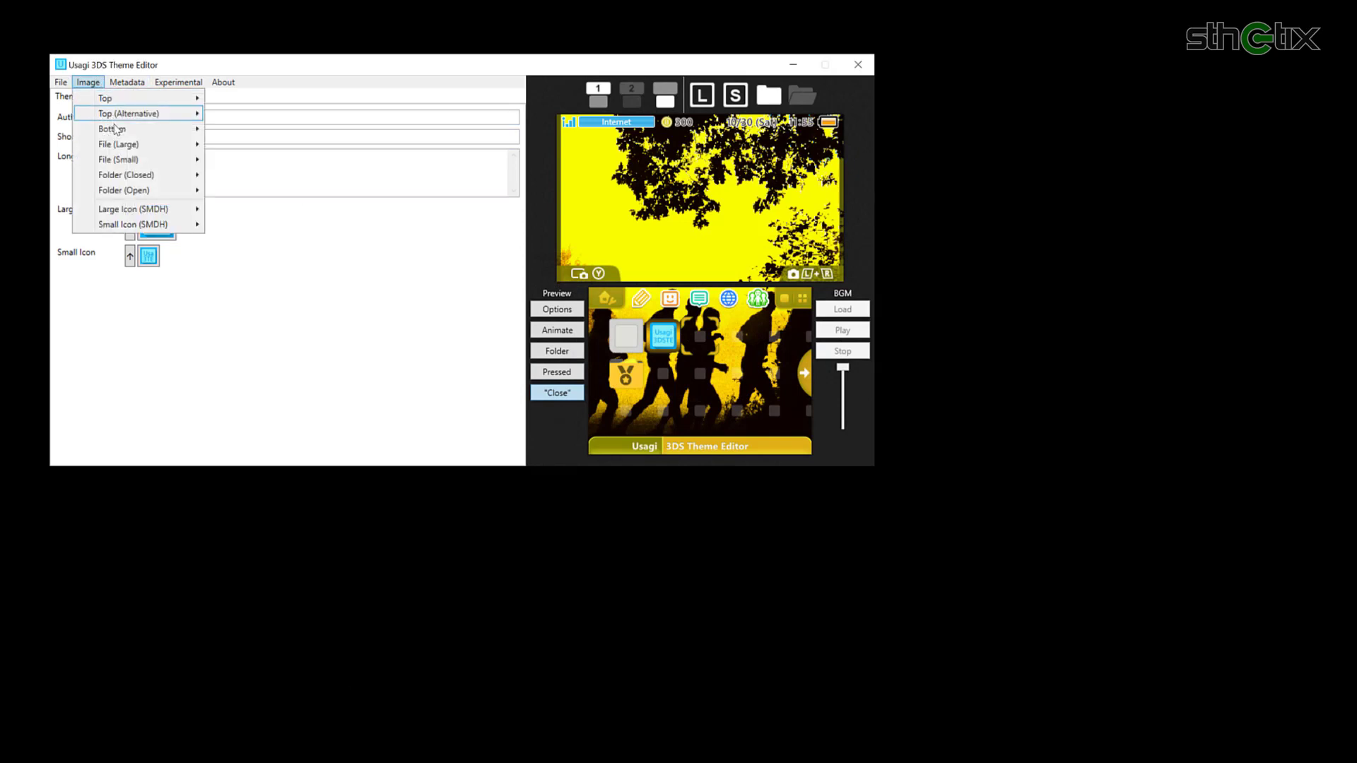
mouse_move(137, 193)
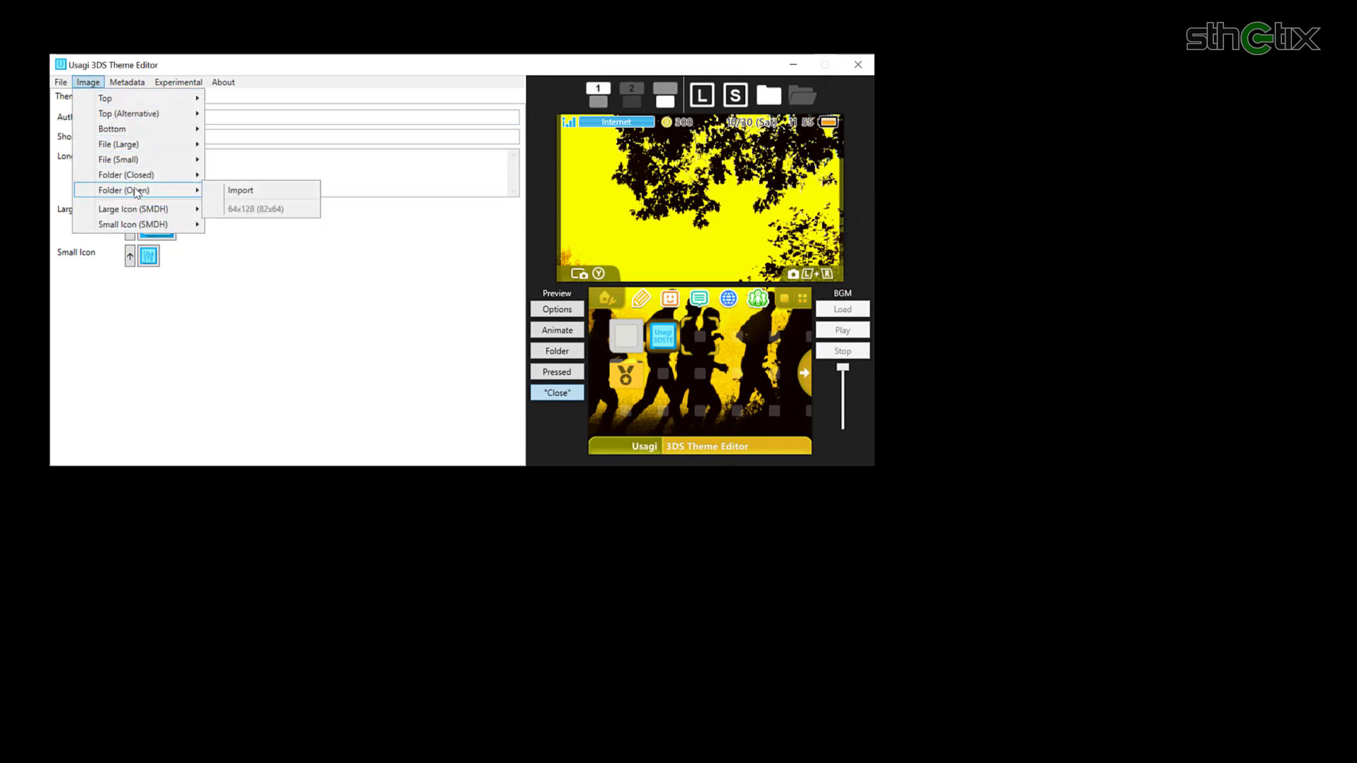
click(233, 190)
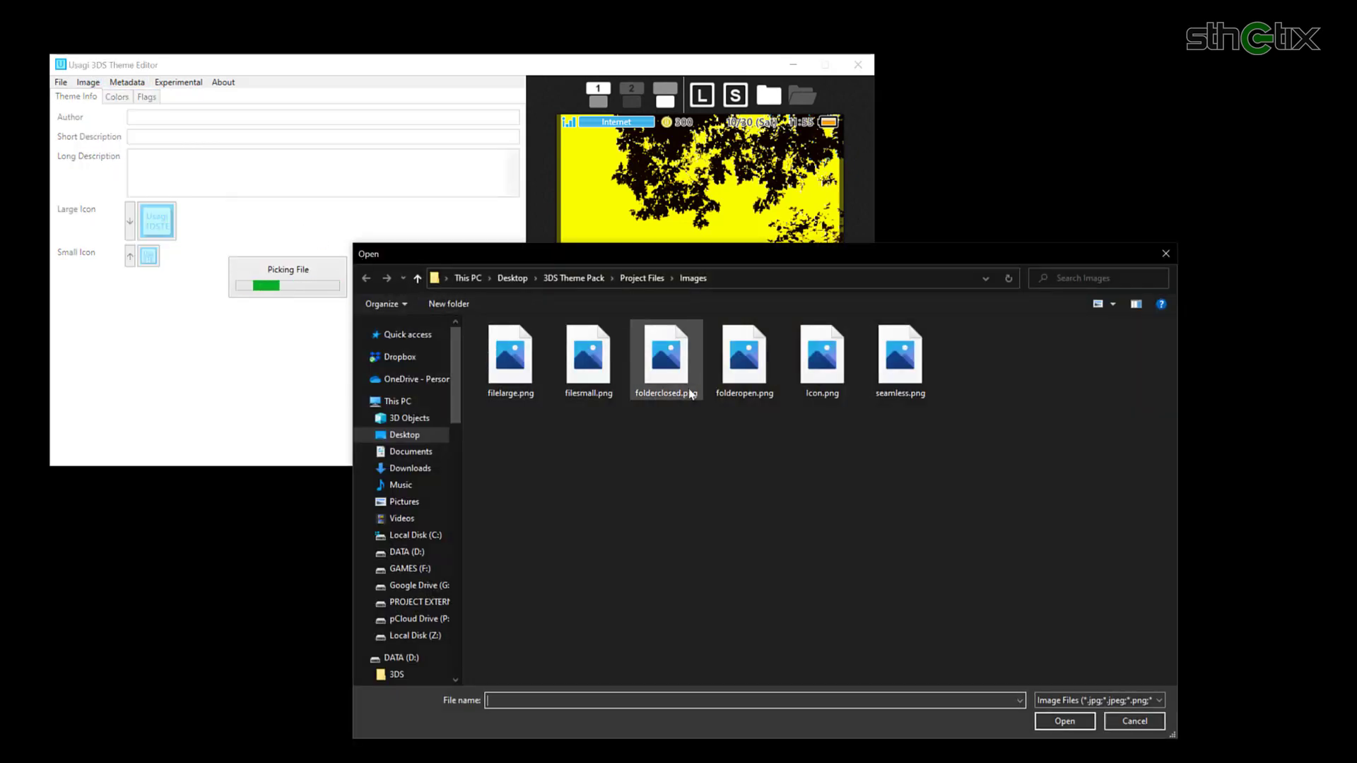
click(744, 359)
click(1059, 737)
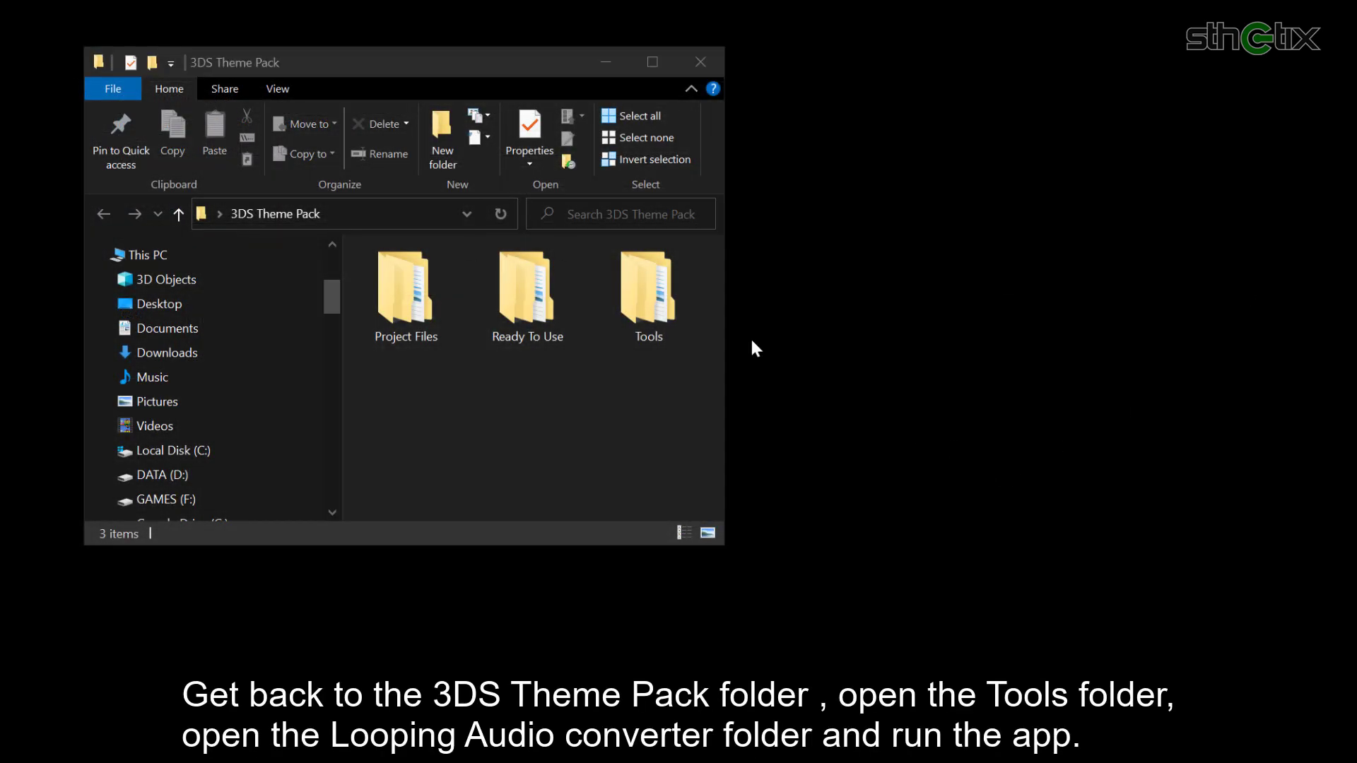
Step: Run LoopingAudioConverter.exe from Tools > LoopingAudioConverter-2.3.1-rstmcpp
double_click(655, 290)
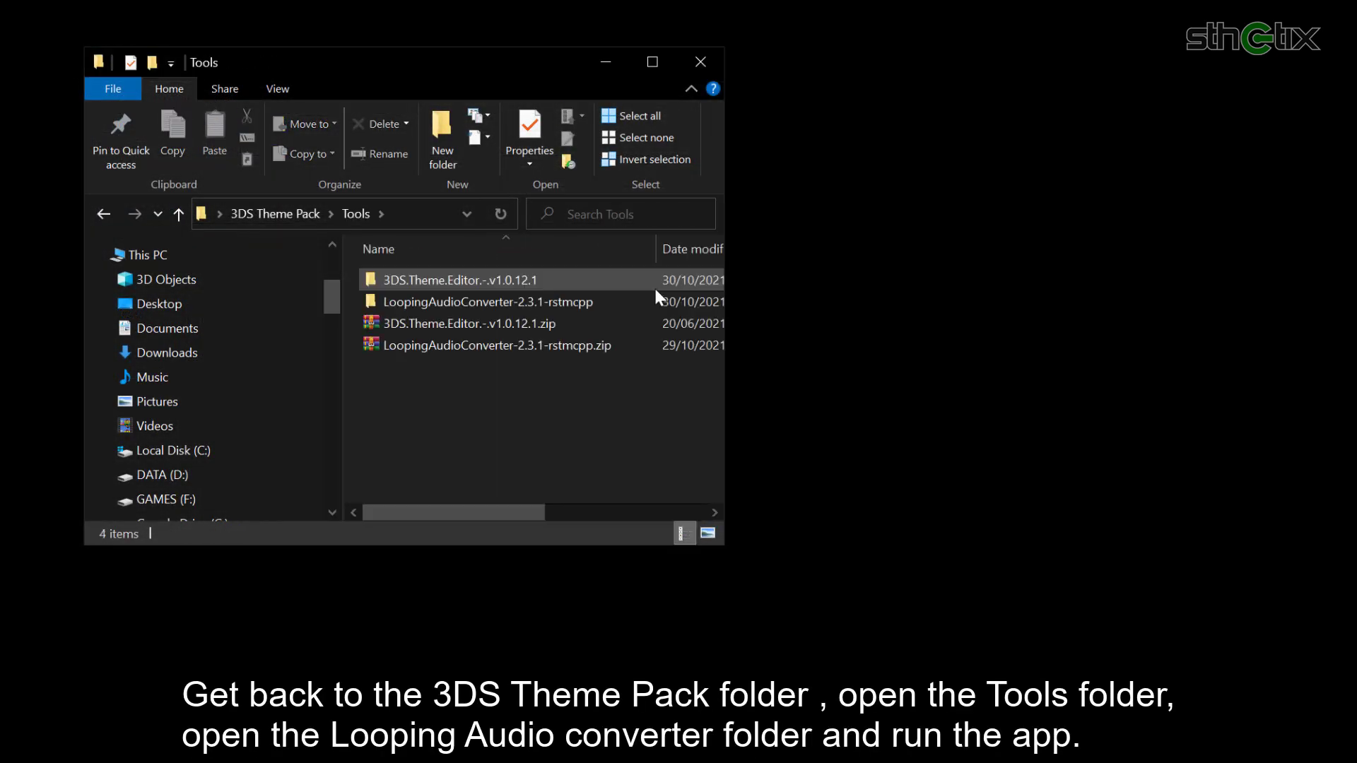
double_click(588, 301)
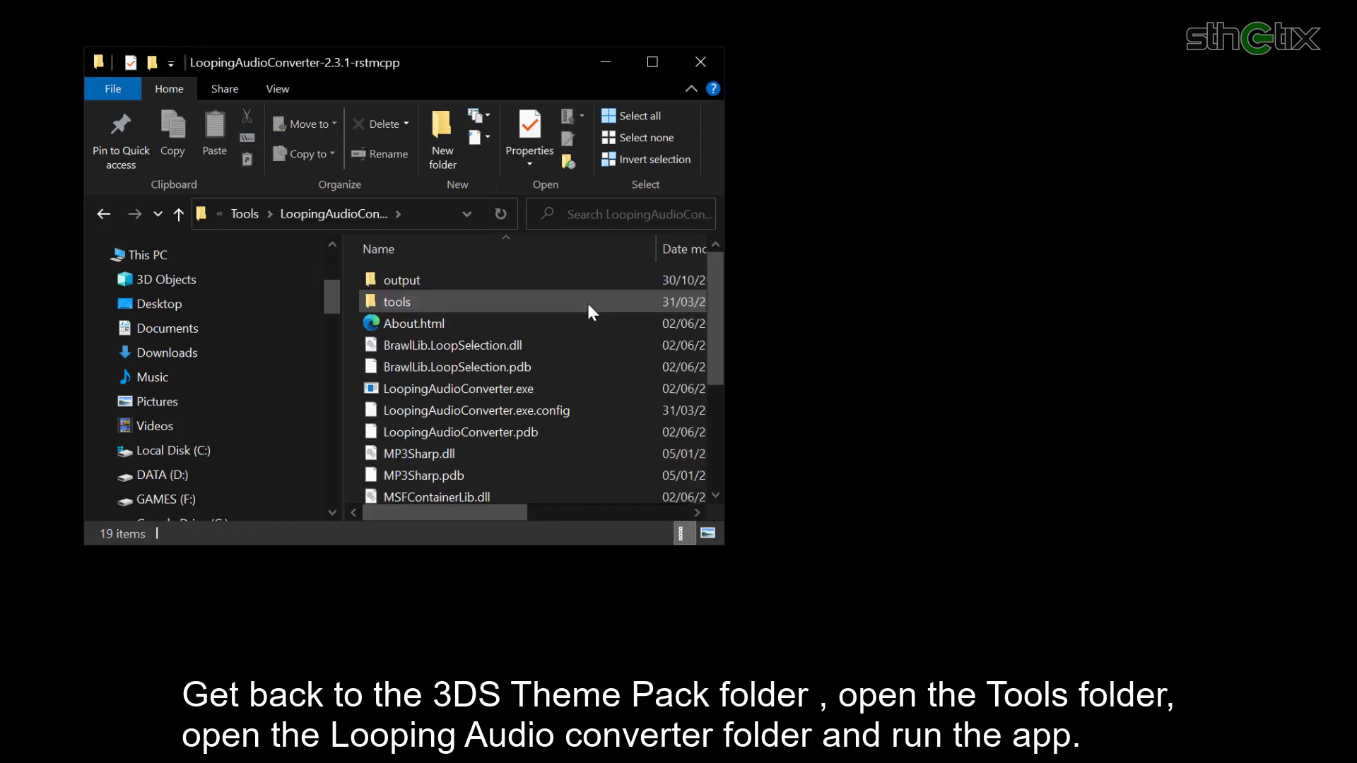
double_click(554, 388)
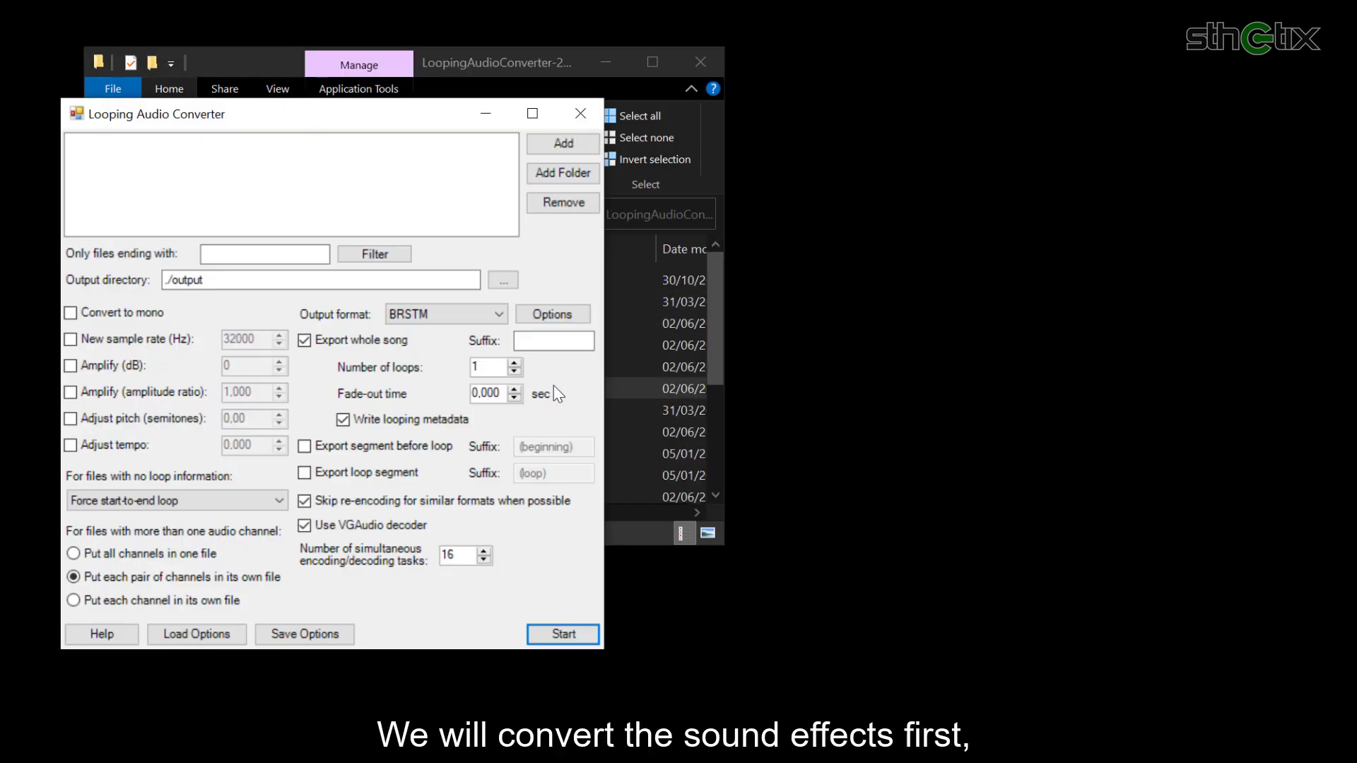
Step: Add the four wav files from the Sound Effects folder to the conversion list
click(563, 145)
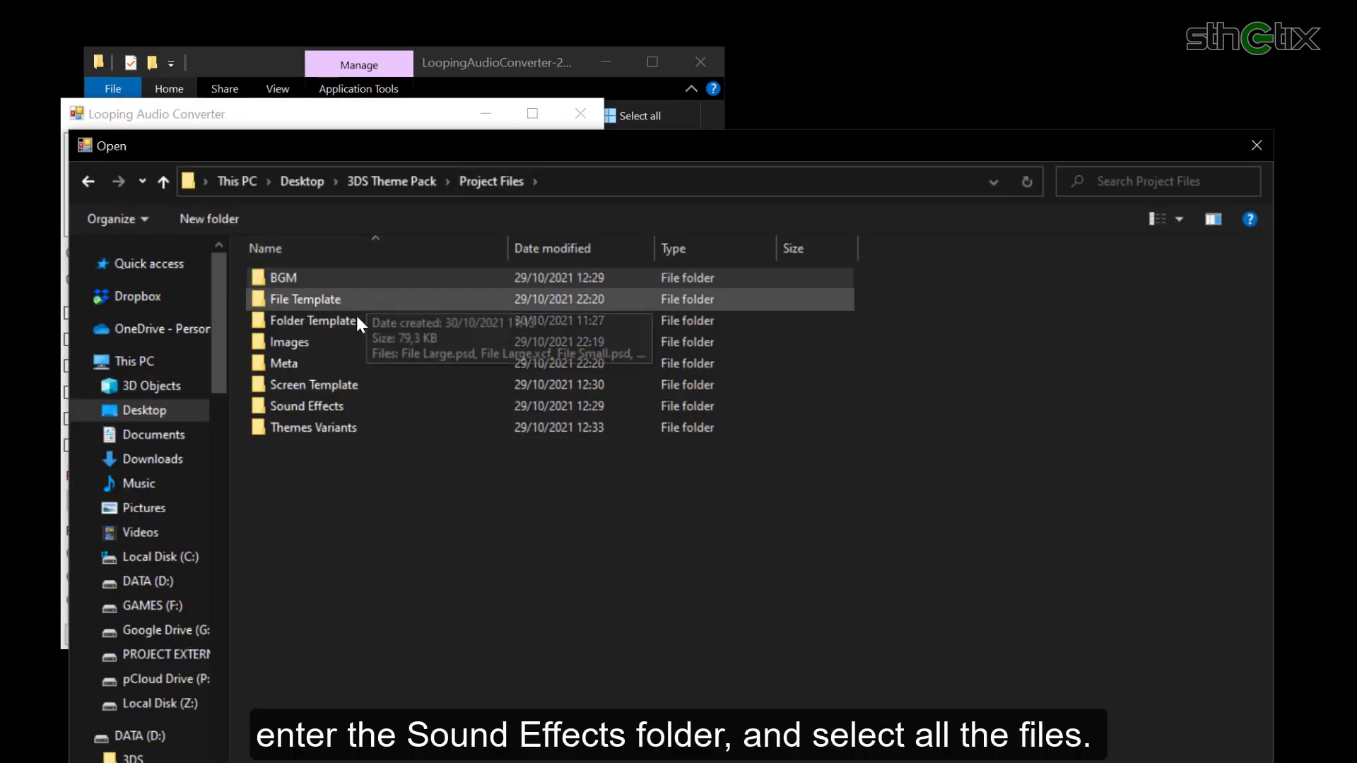
double_click(310, 401)
click(315, 345)
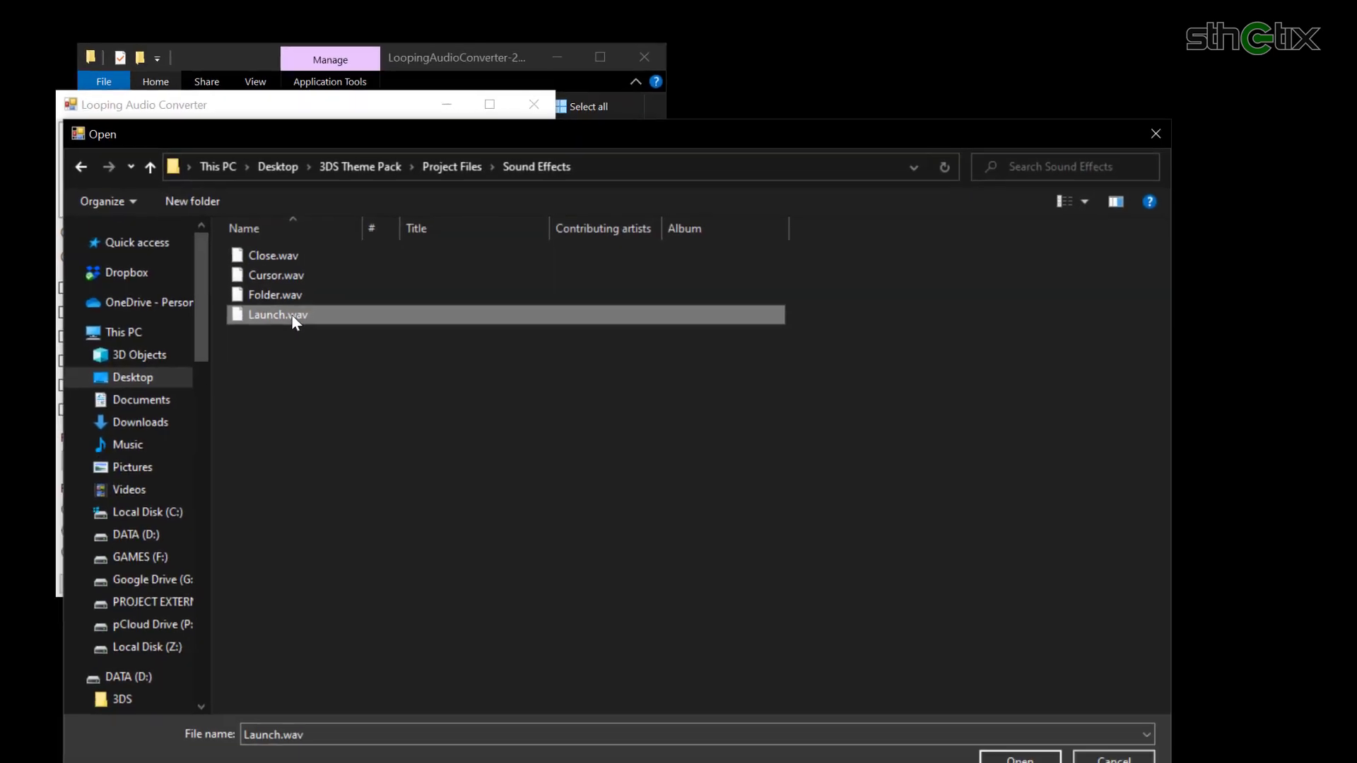
shift+click(268, 256)
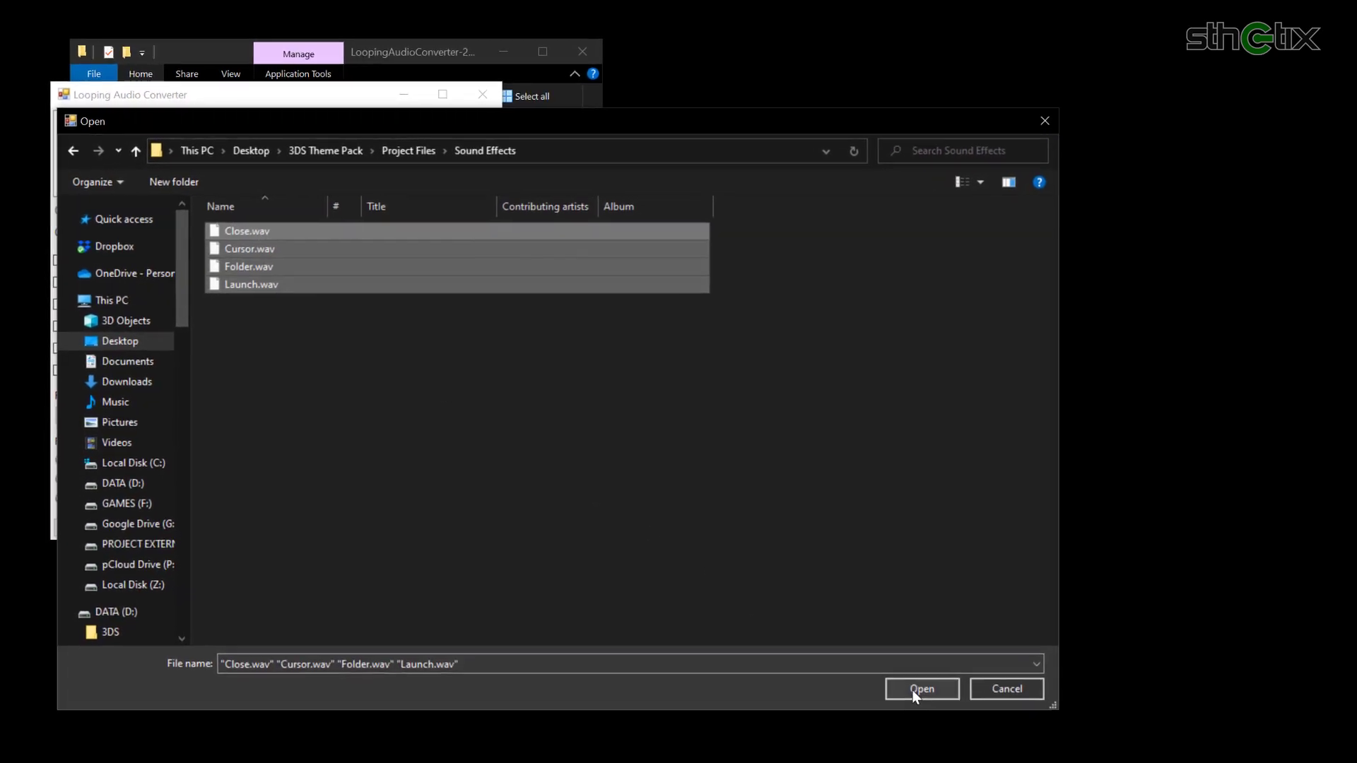
click(1019, 758)
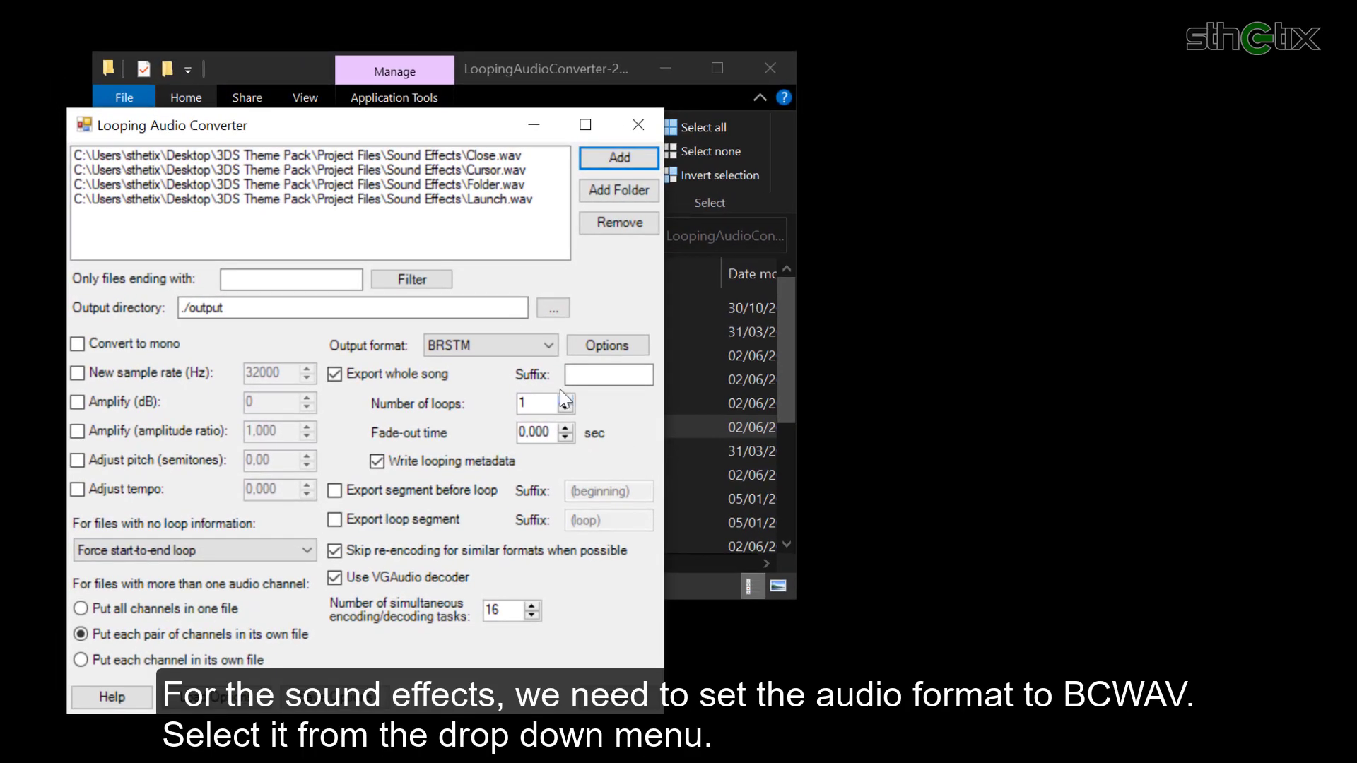
Step: Convert them to BCWAV (rstmcpp) at 32000 Hz, keeping loopless files non-looping
click(519, 345)
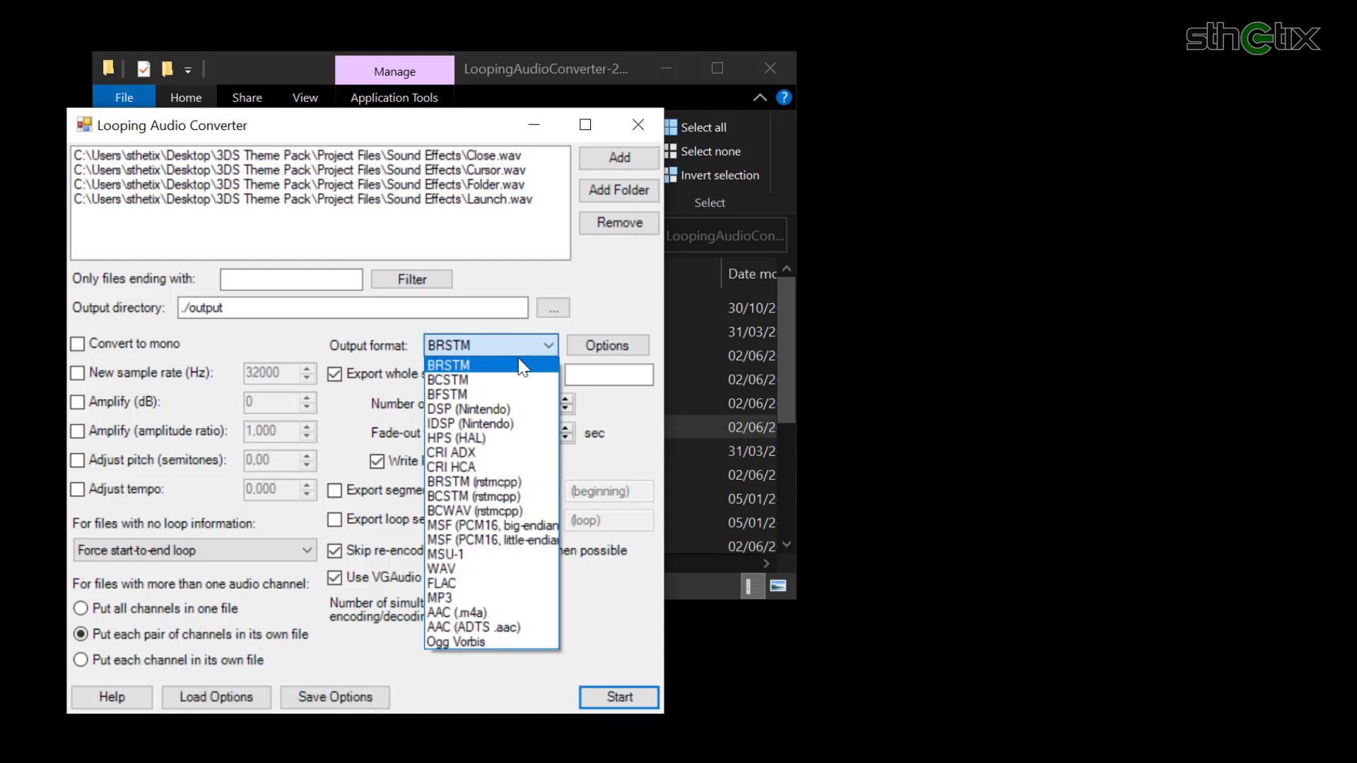
click(510, 510)
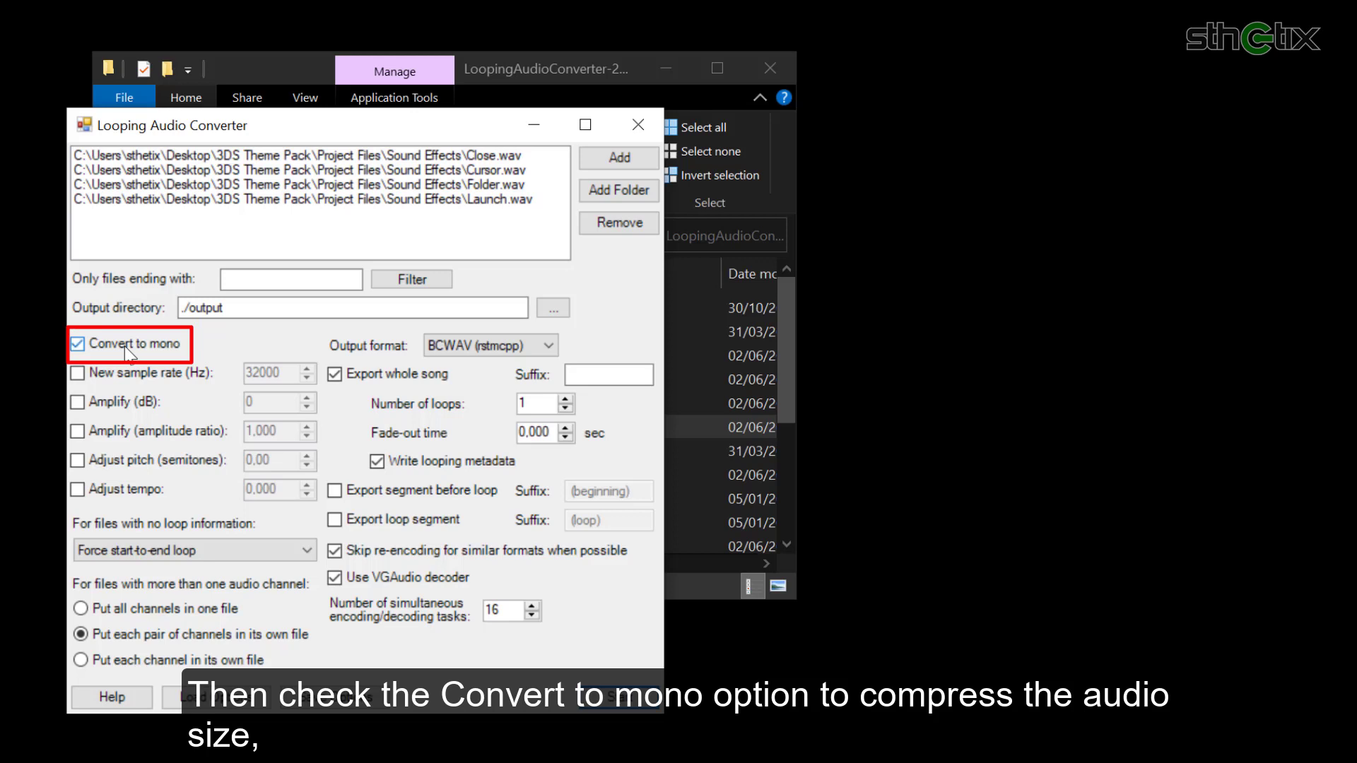
click(130, 374)
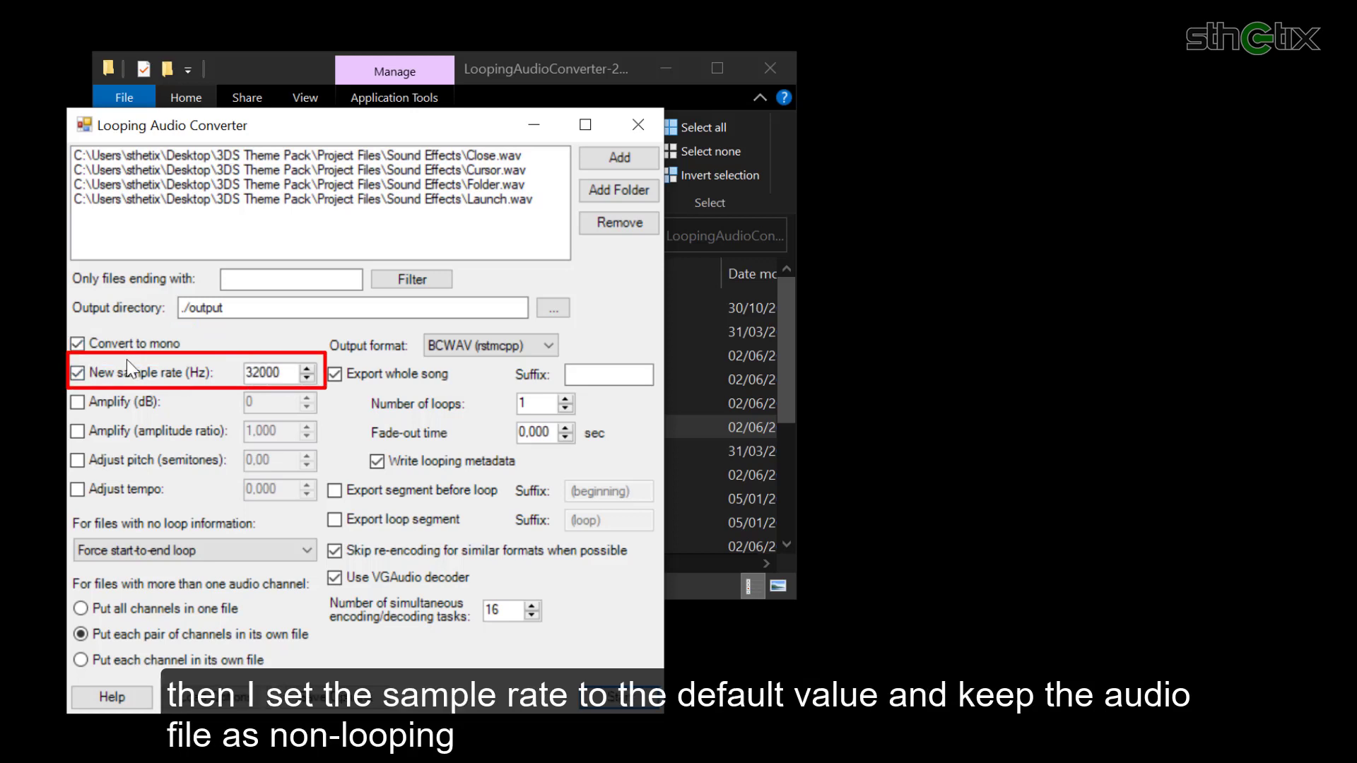
click(169, 551)
click(164, 587)
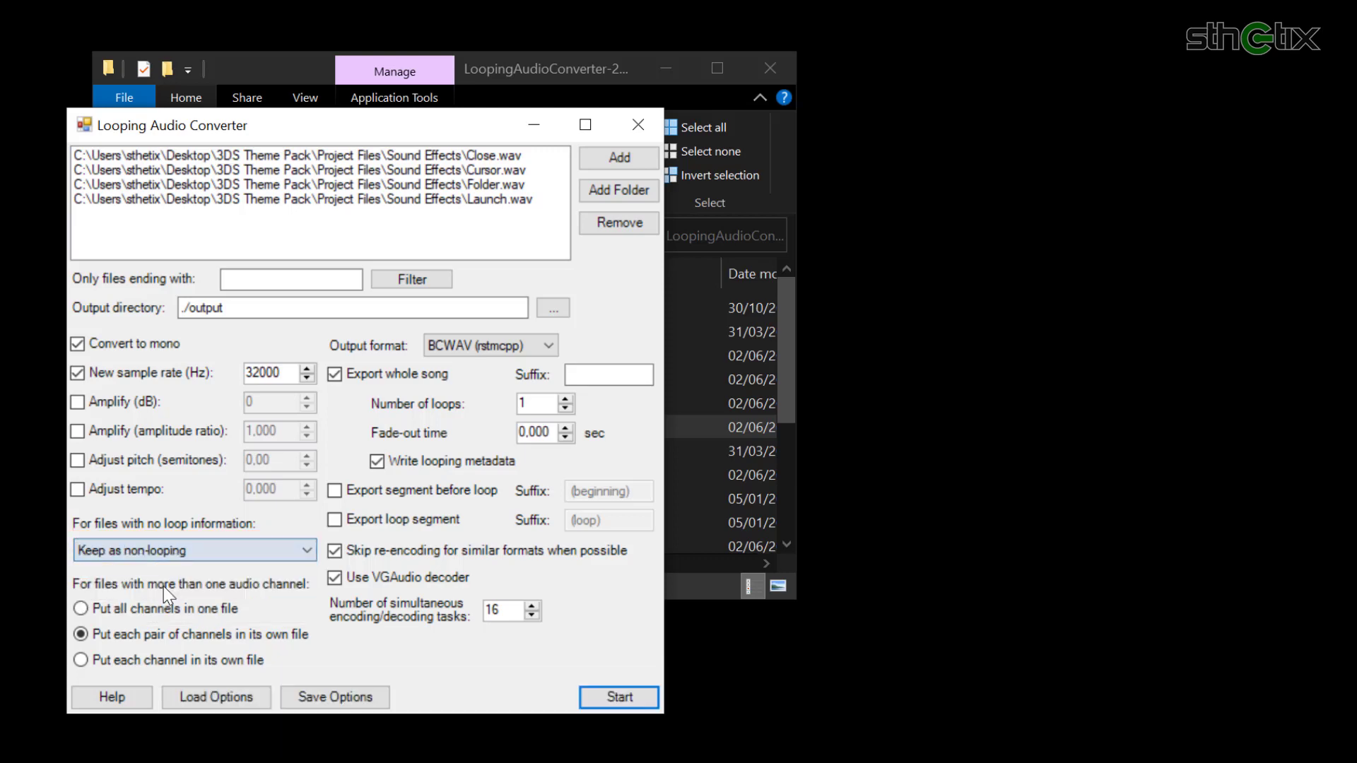
click(620, 698)
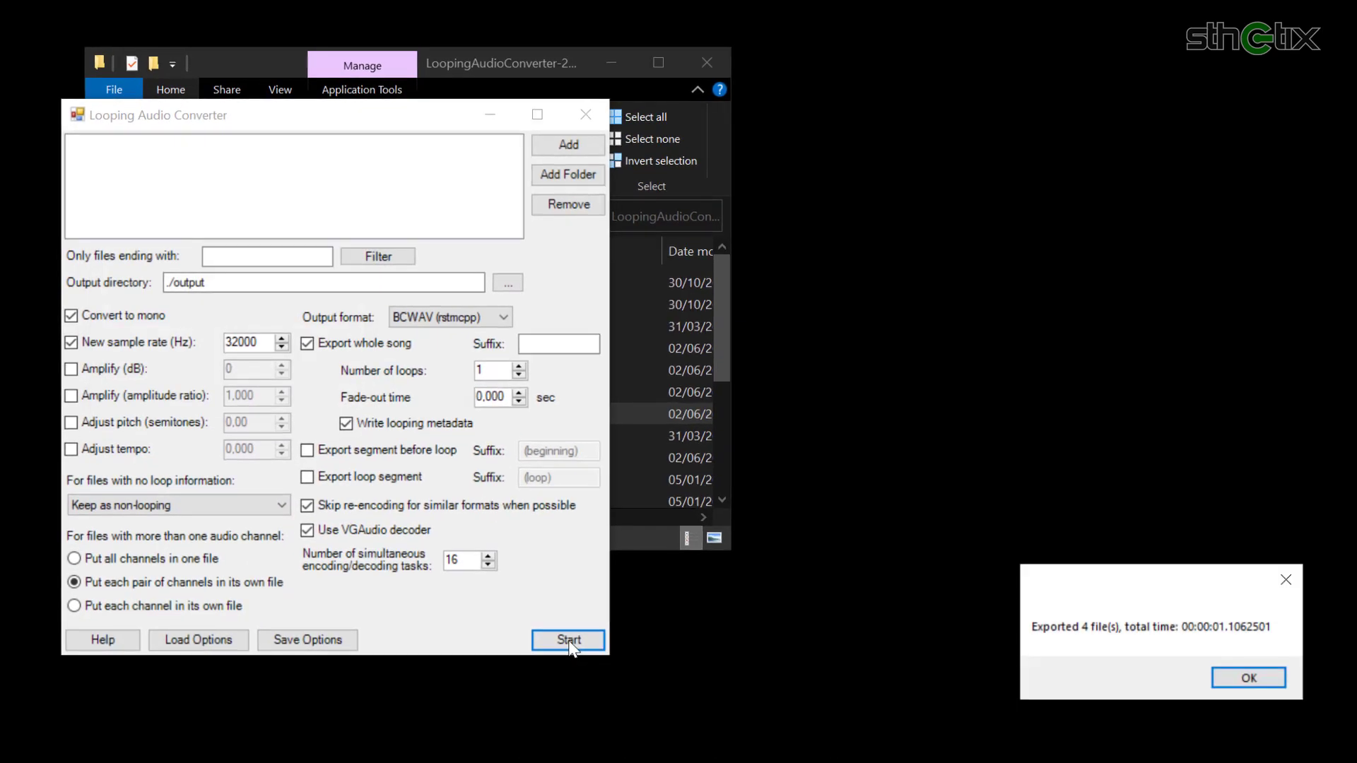
click(1245, 681)
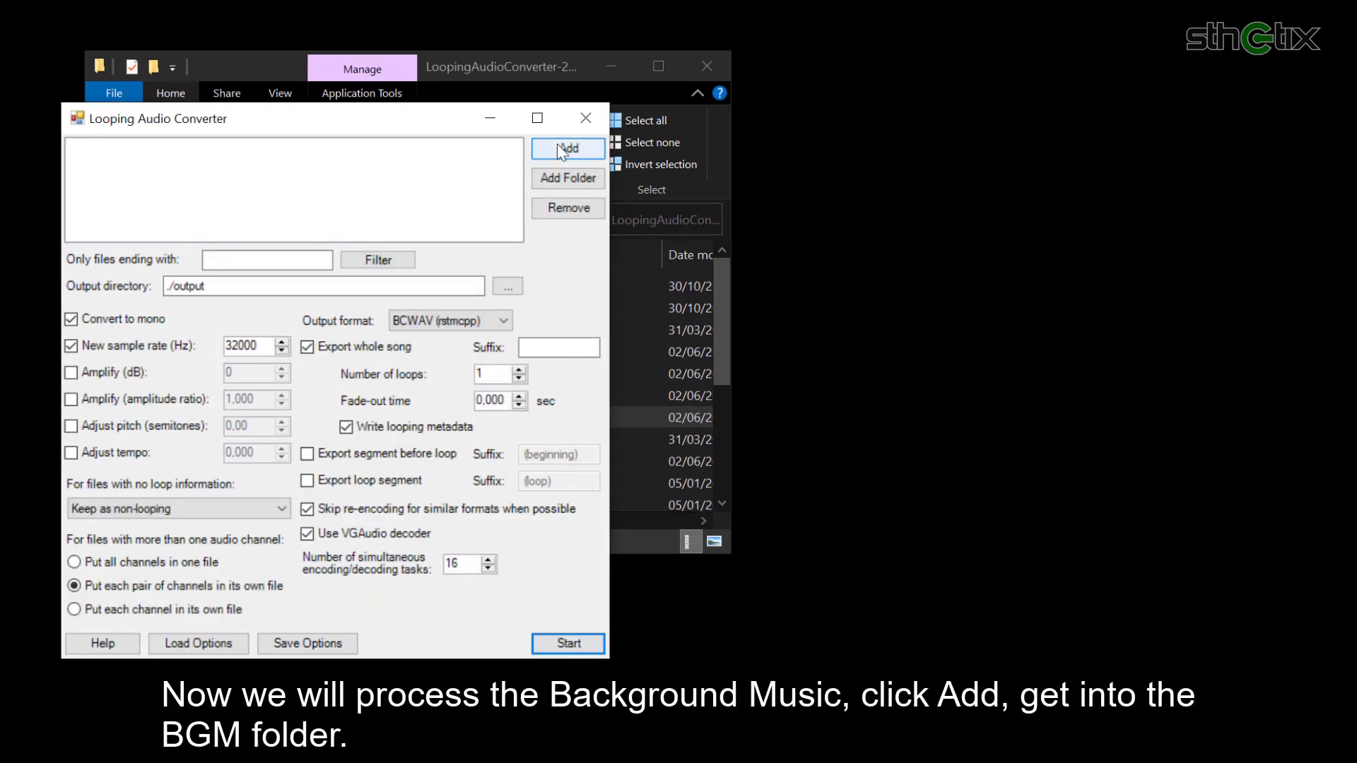
Step: Add bgm.wav from the Project Files BGM folder to the converter's list
click(557, 147)
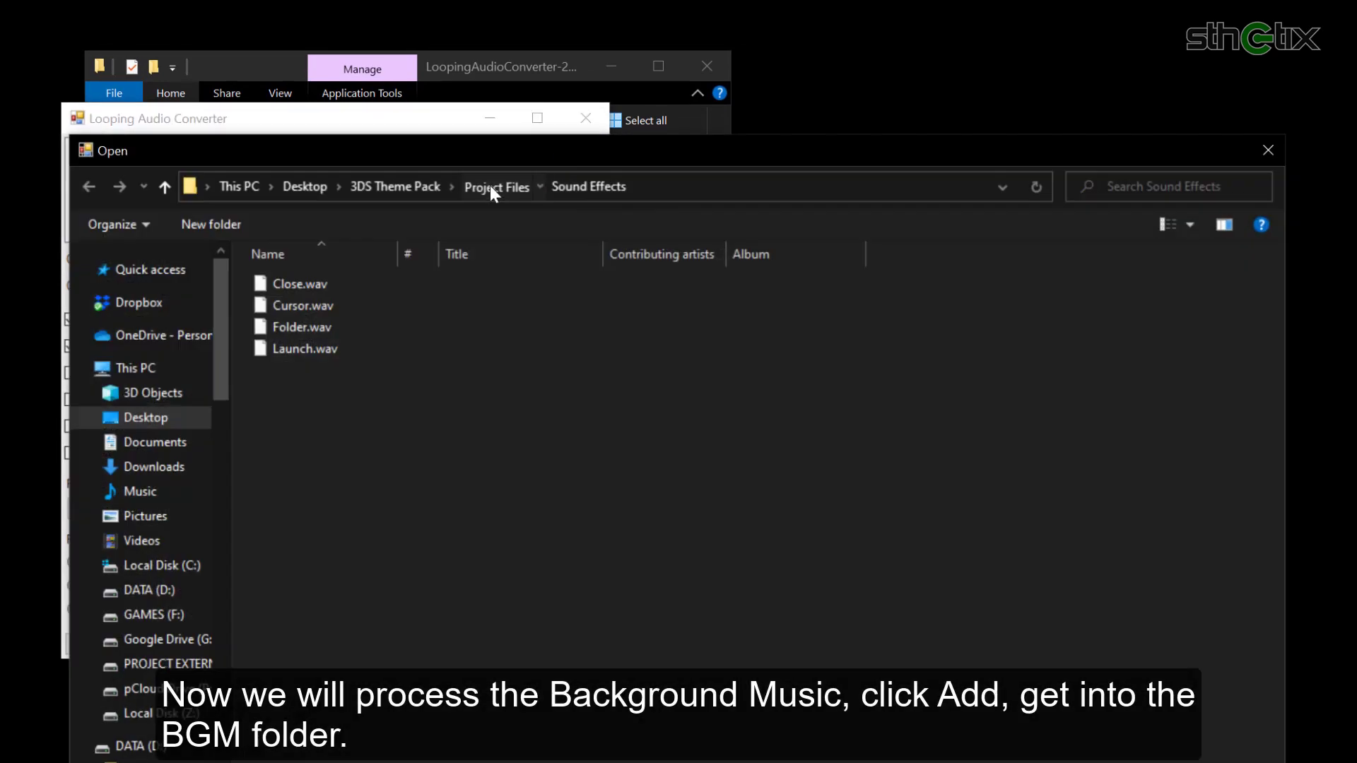
click(492, 186)
double_click(329, 284)
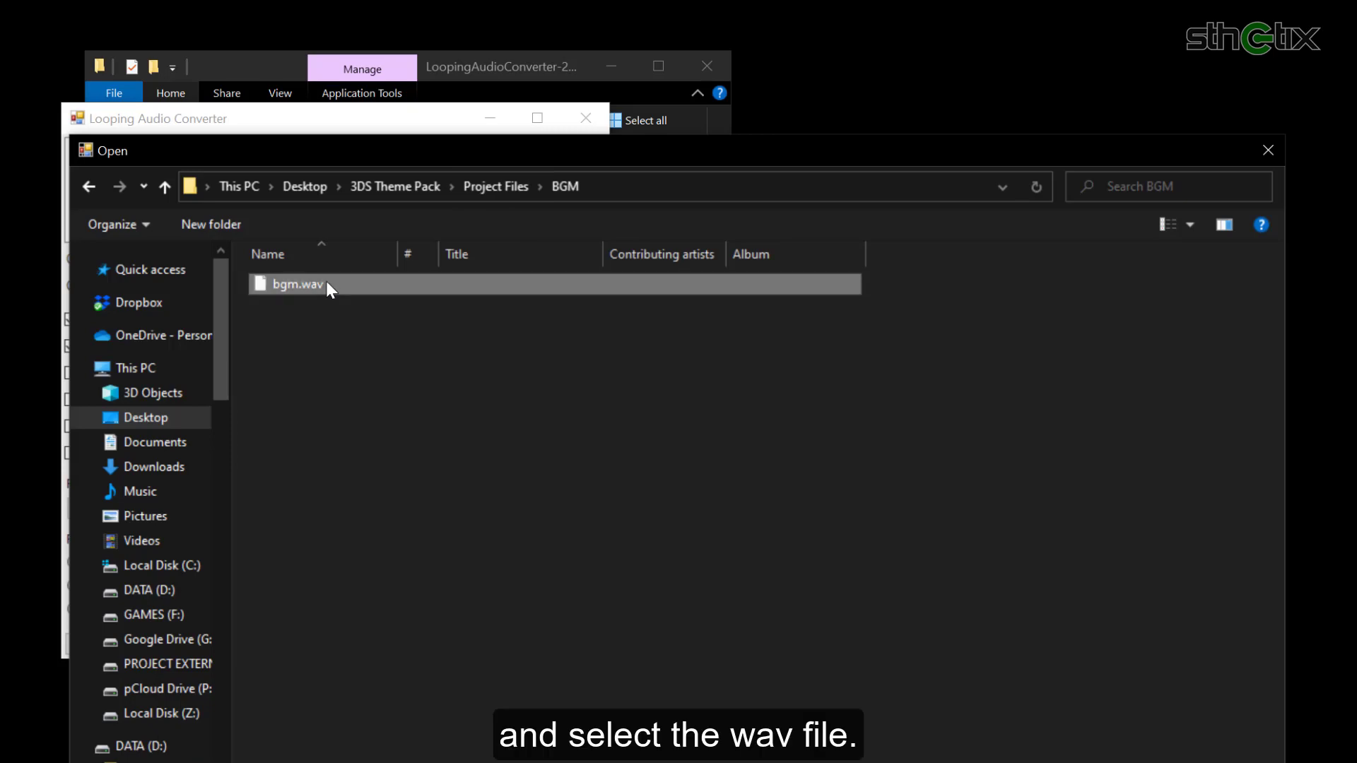
double_click(327, 282)
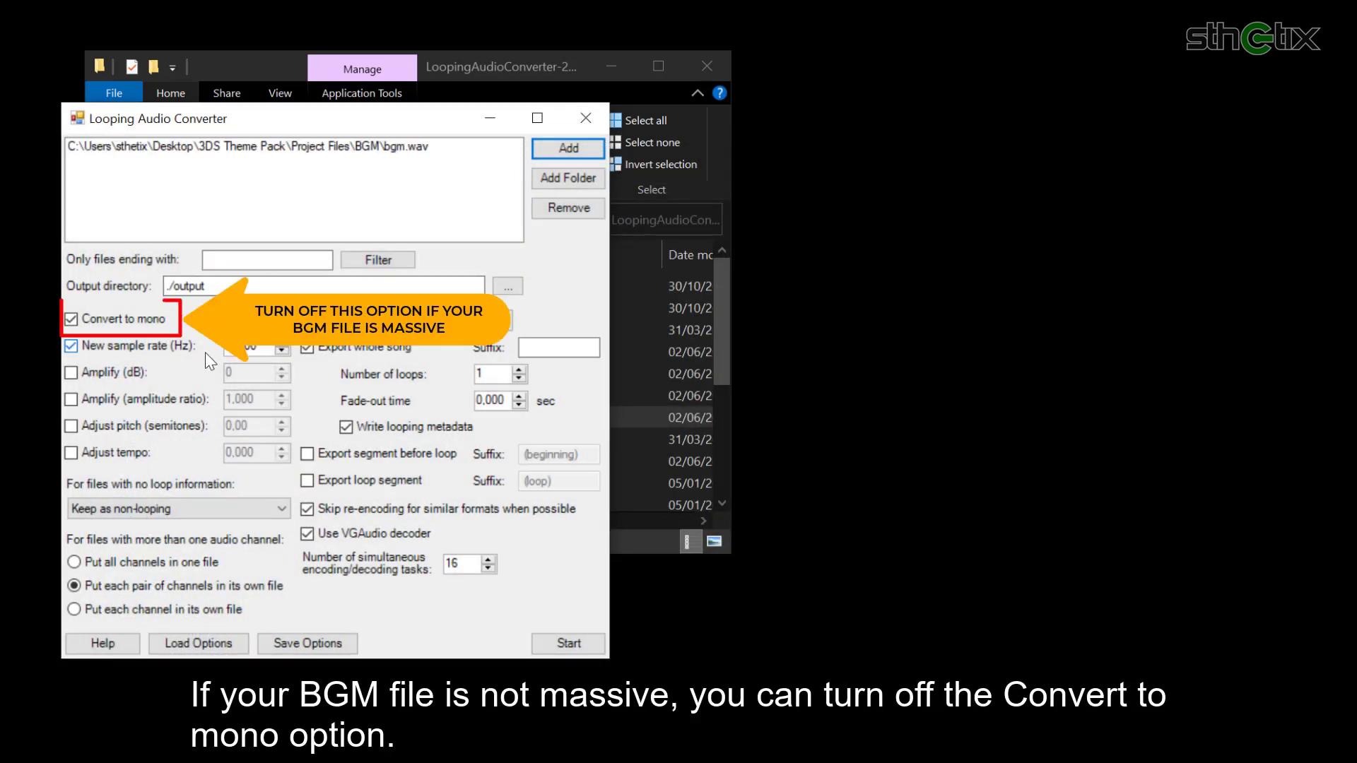
Step: Set bgm.wav to stereo, forced start-to-end looping and BCSTM (rstmcpp) output
click(141, 323)
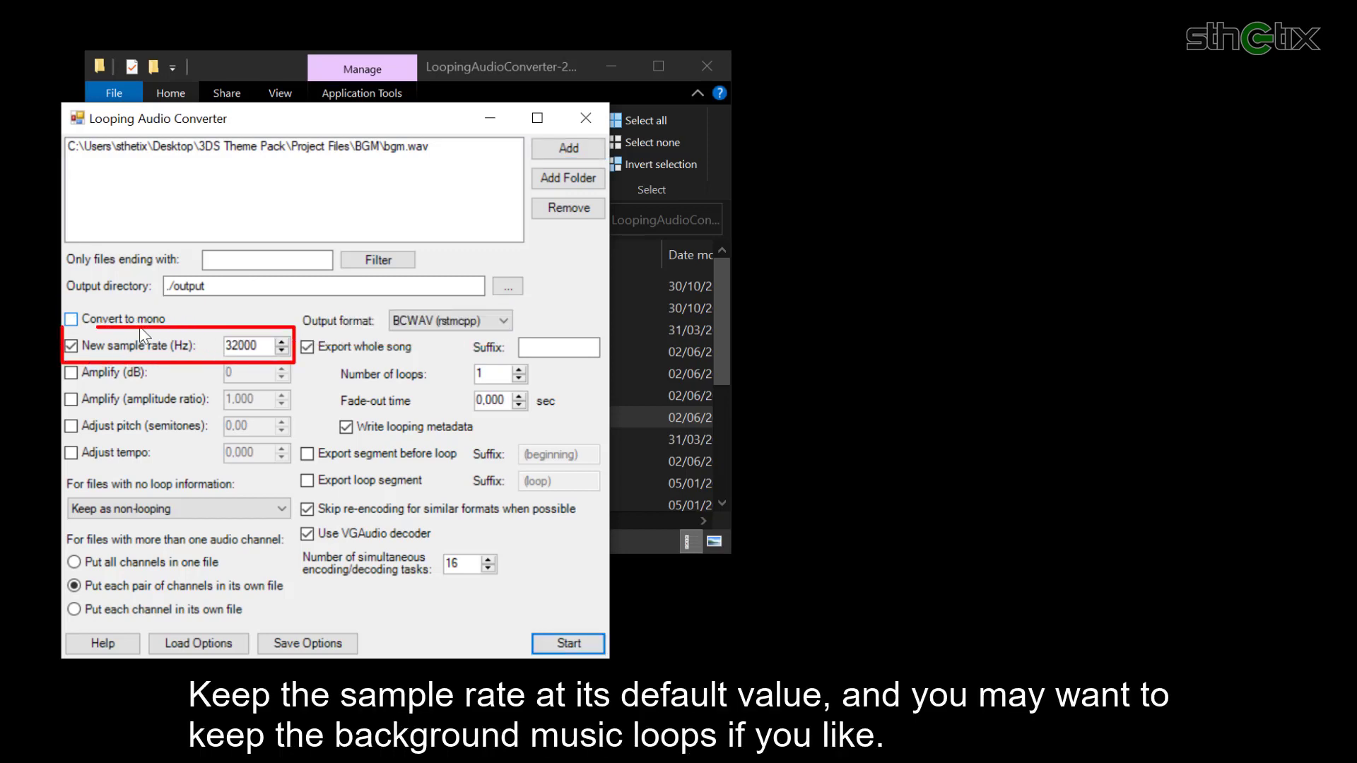
click(147, 509)
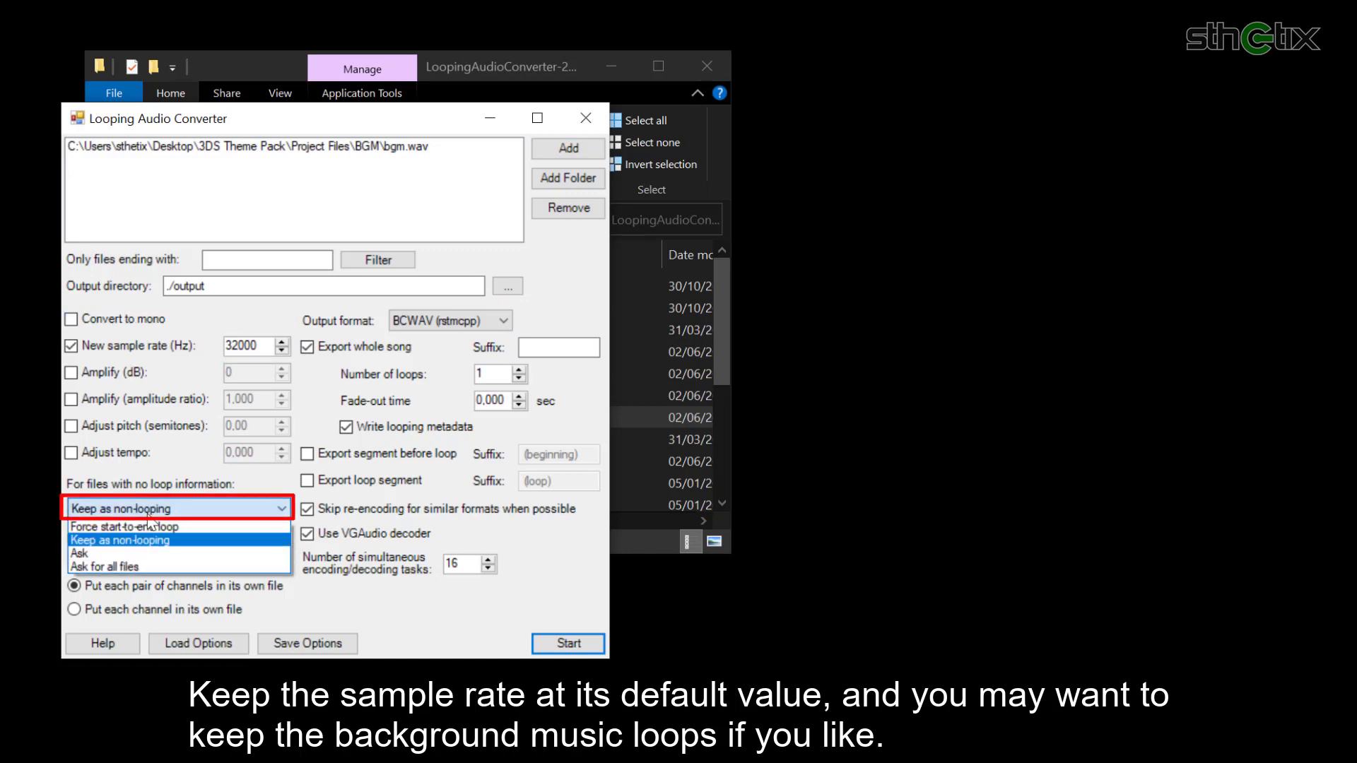
click(147, 527)
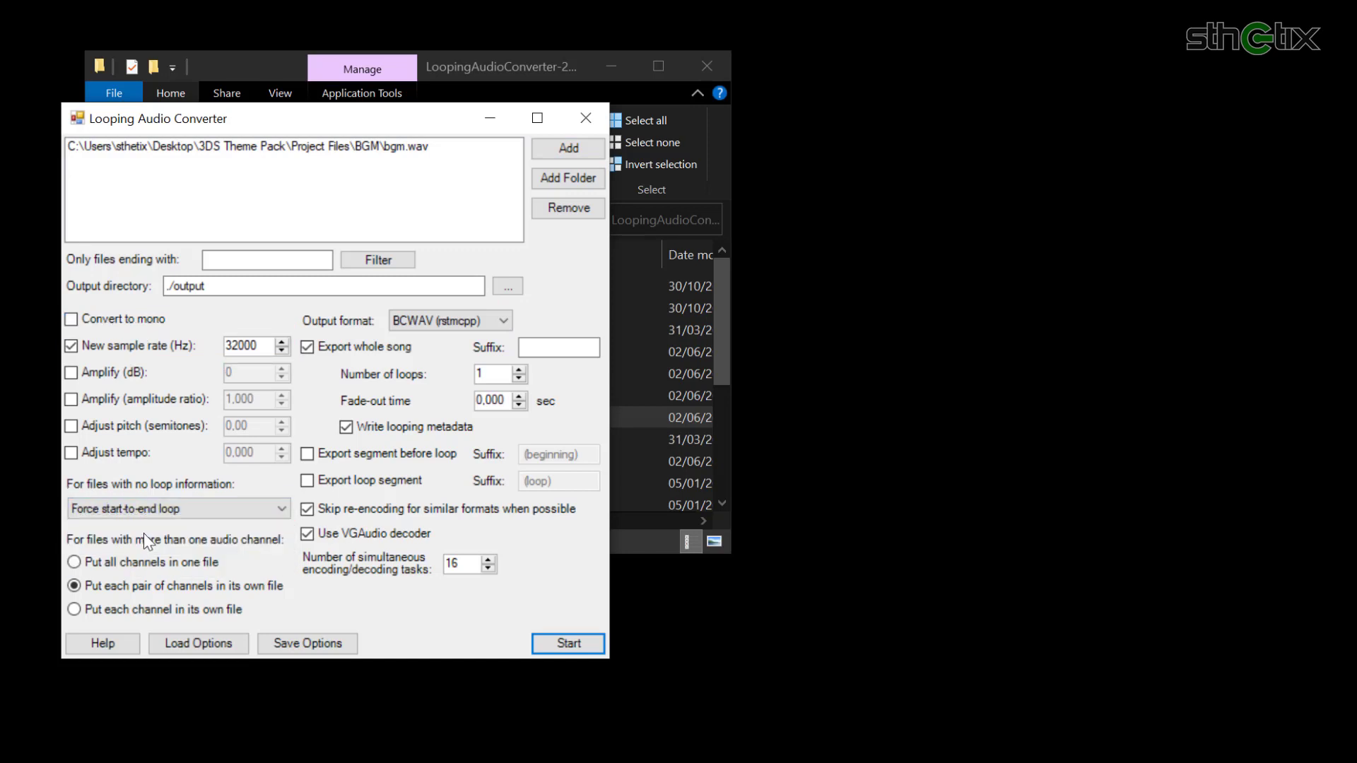
click(417, 326)
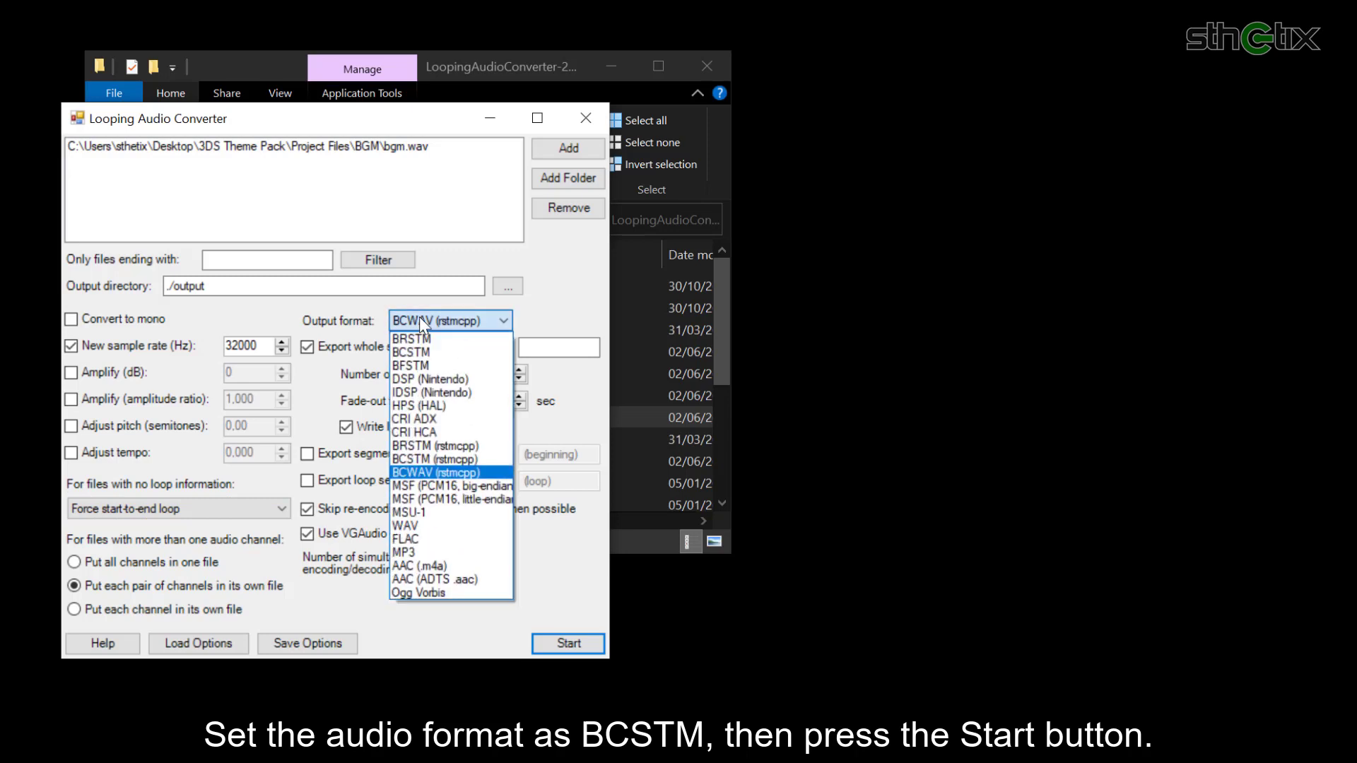
click(445, 464)
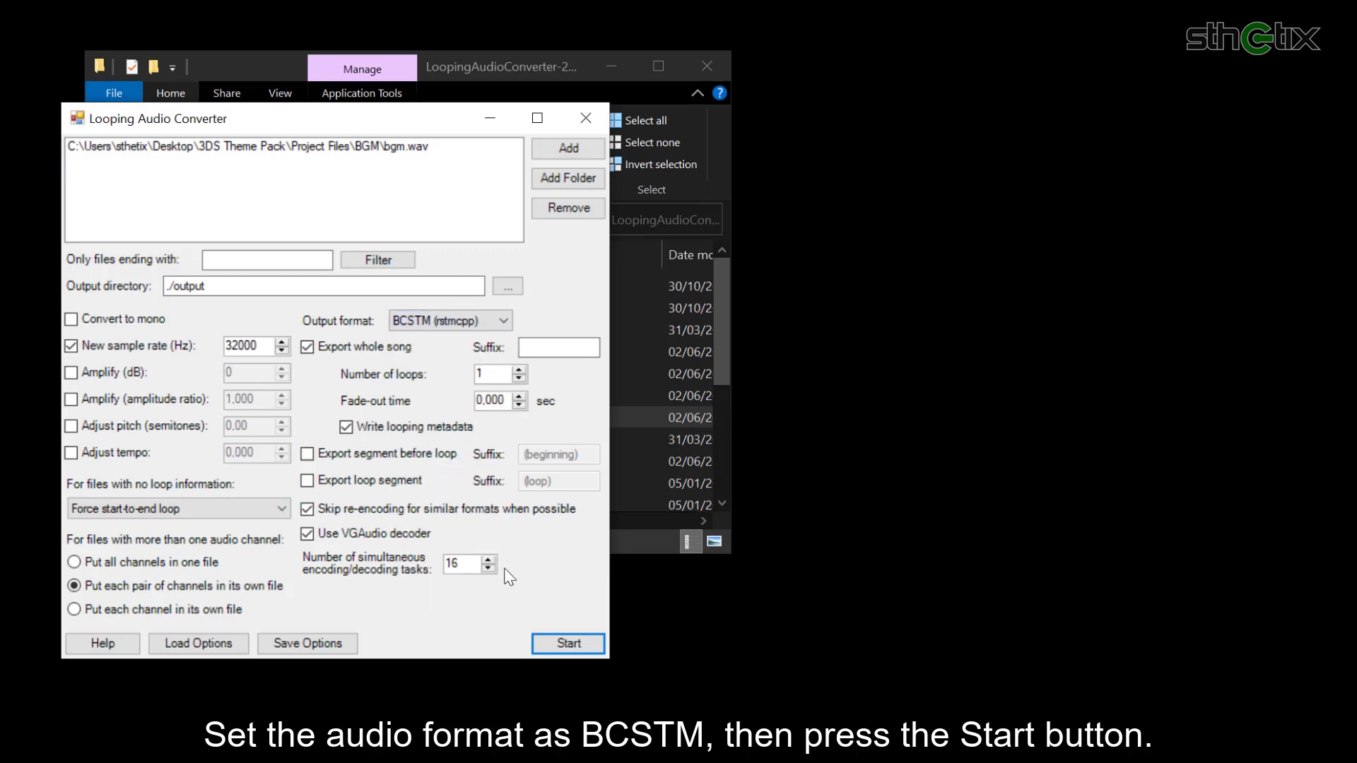
Step: Export bgm.bcstm, minimize the converter and open its output folder
click(549, 648)
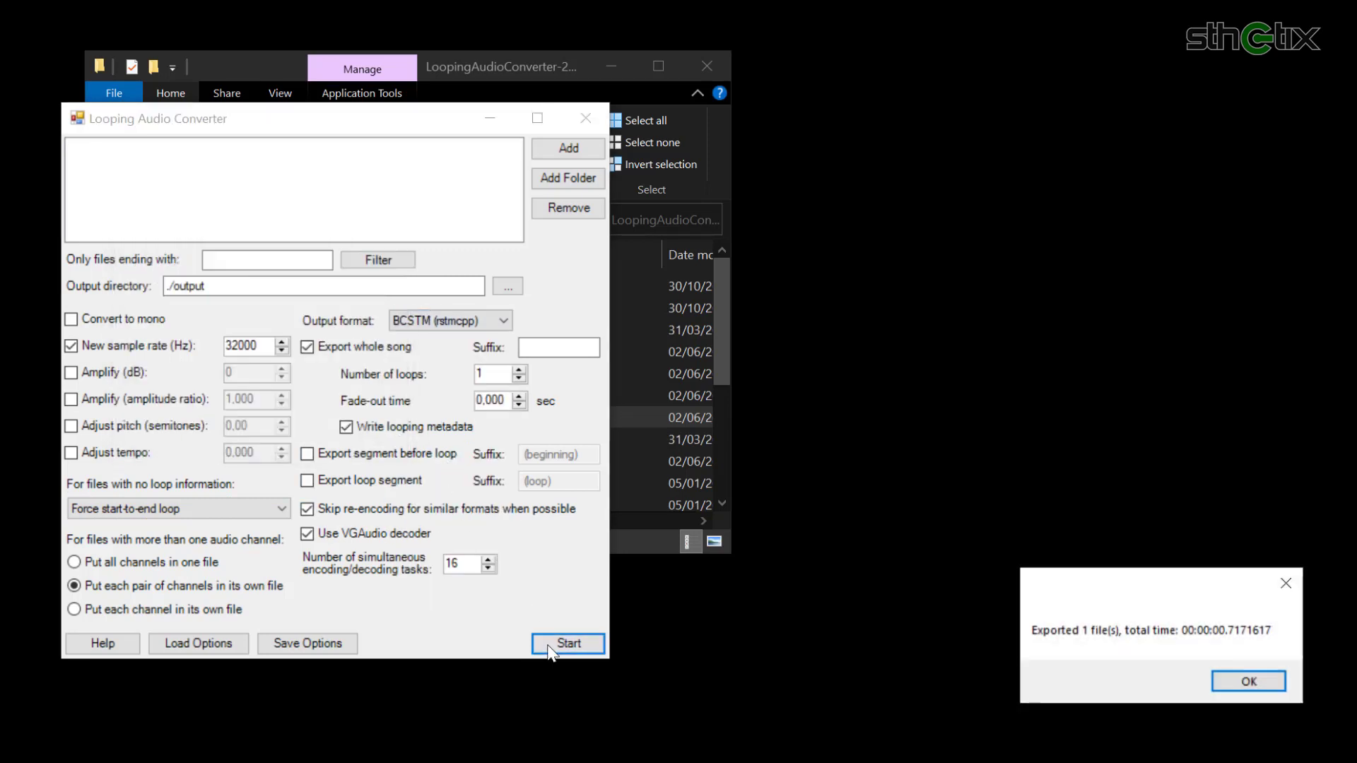
click(1241, 679)
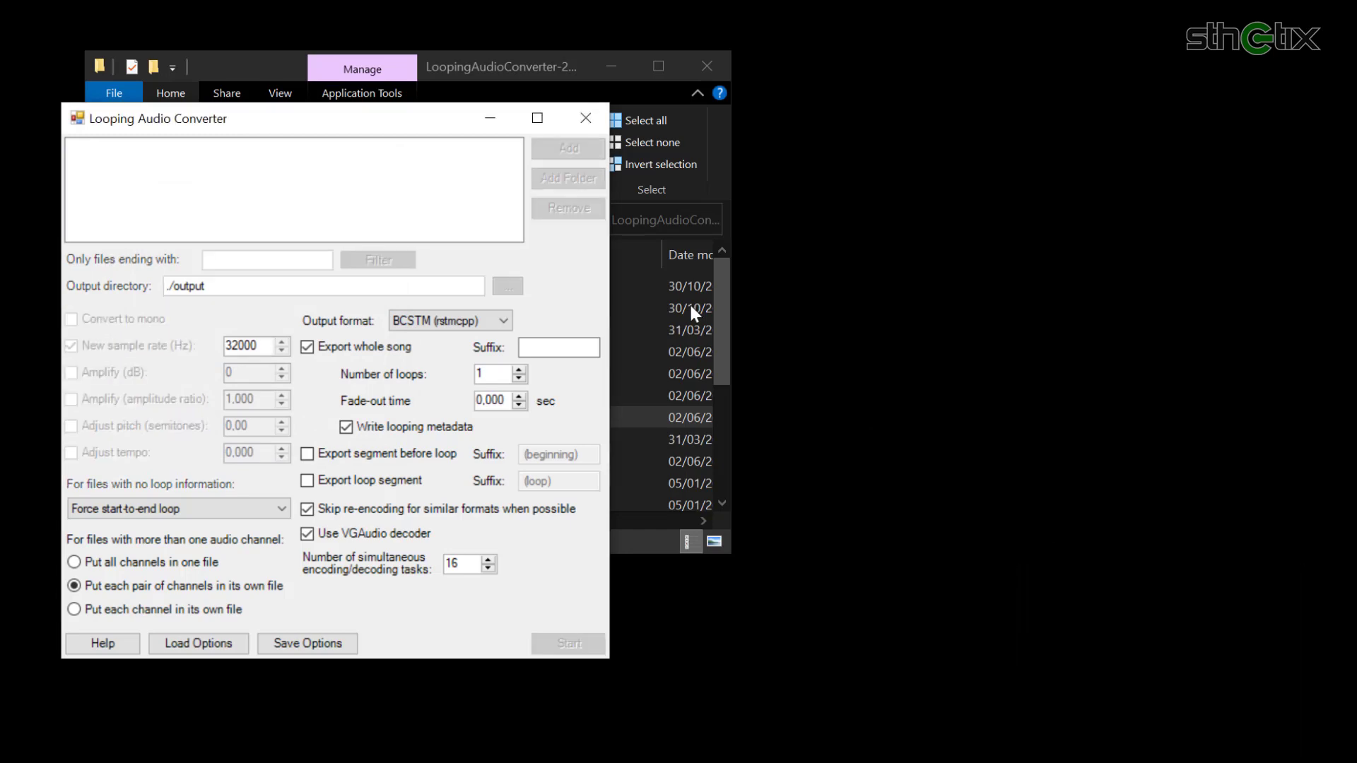
click(494, 120)
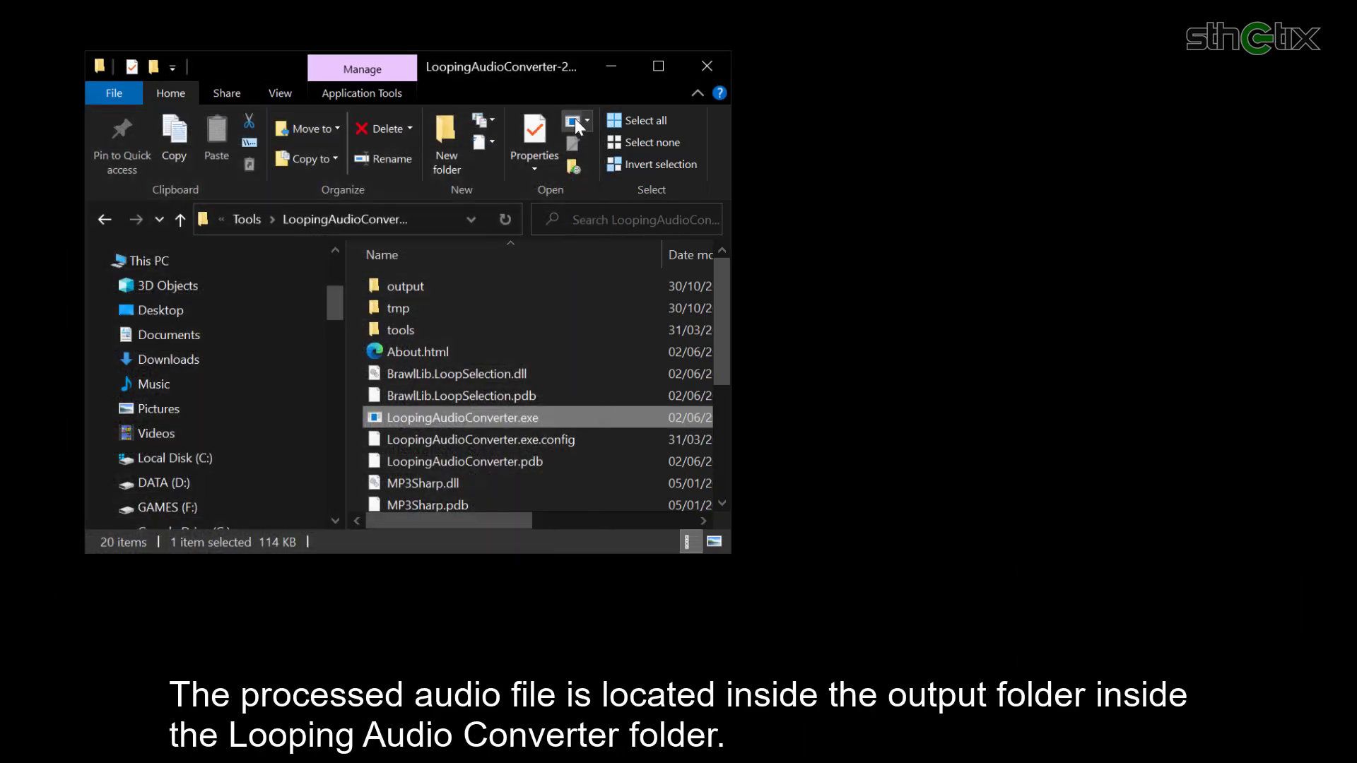
double_click(400, 292)
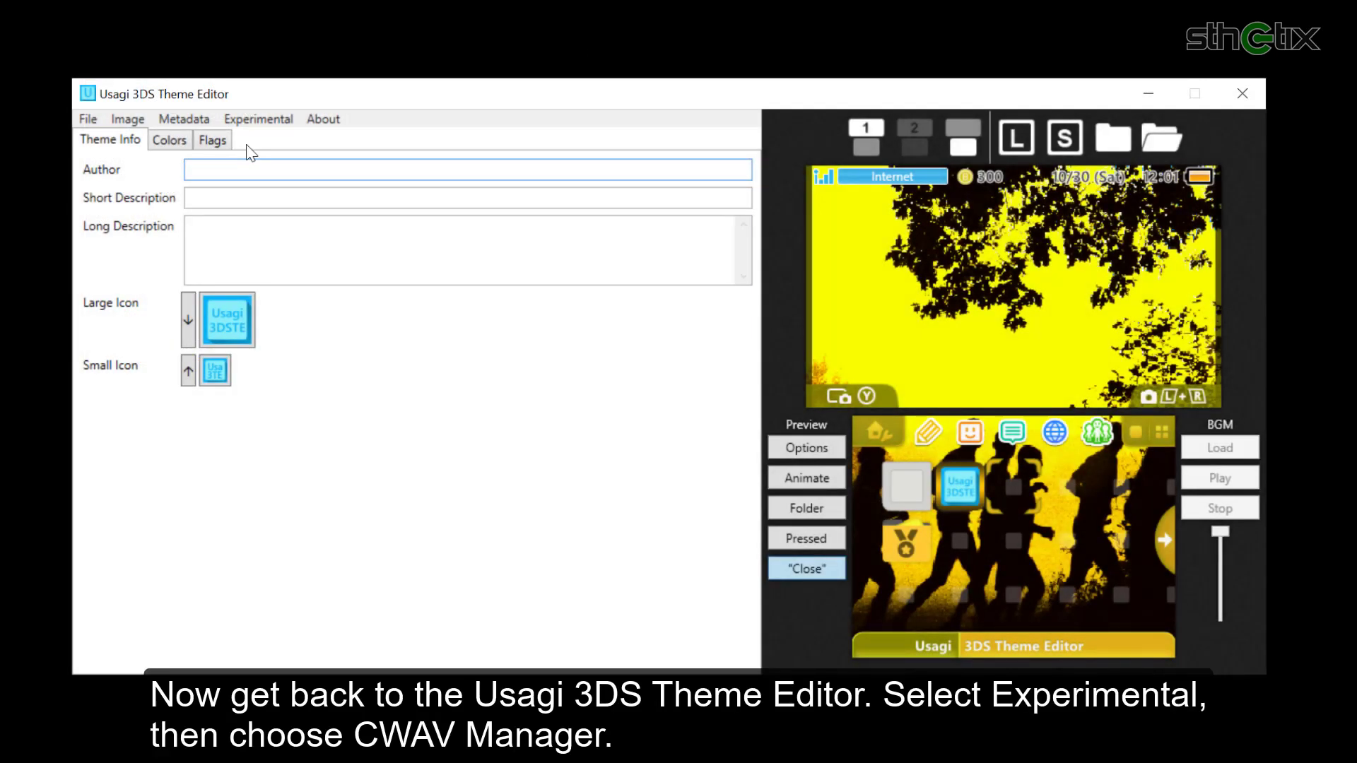
Step: In the CWAV Manager, import Cursor, Launch, Folder and Close .bcwav files for those effects
click(258, 120)
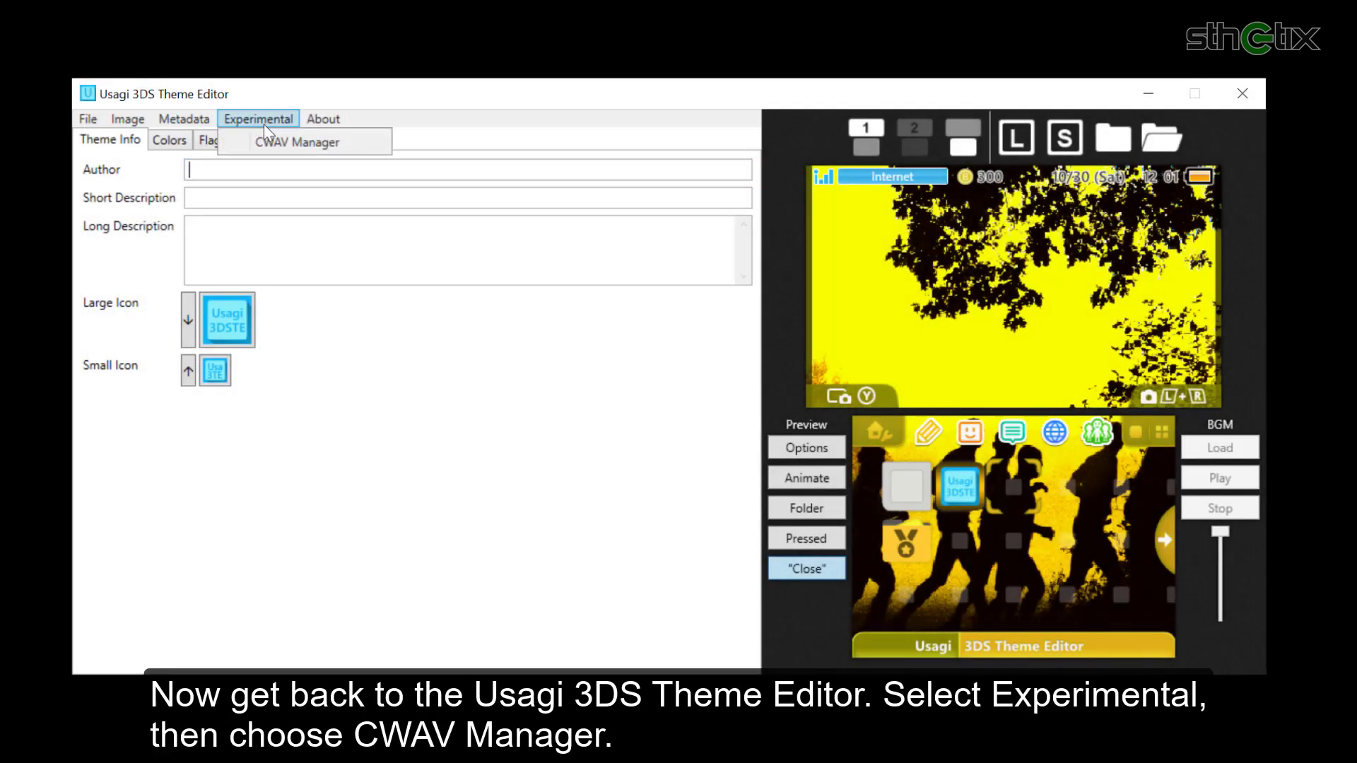
click(273, 138)
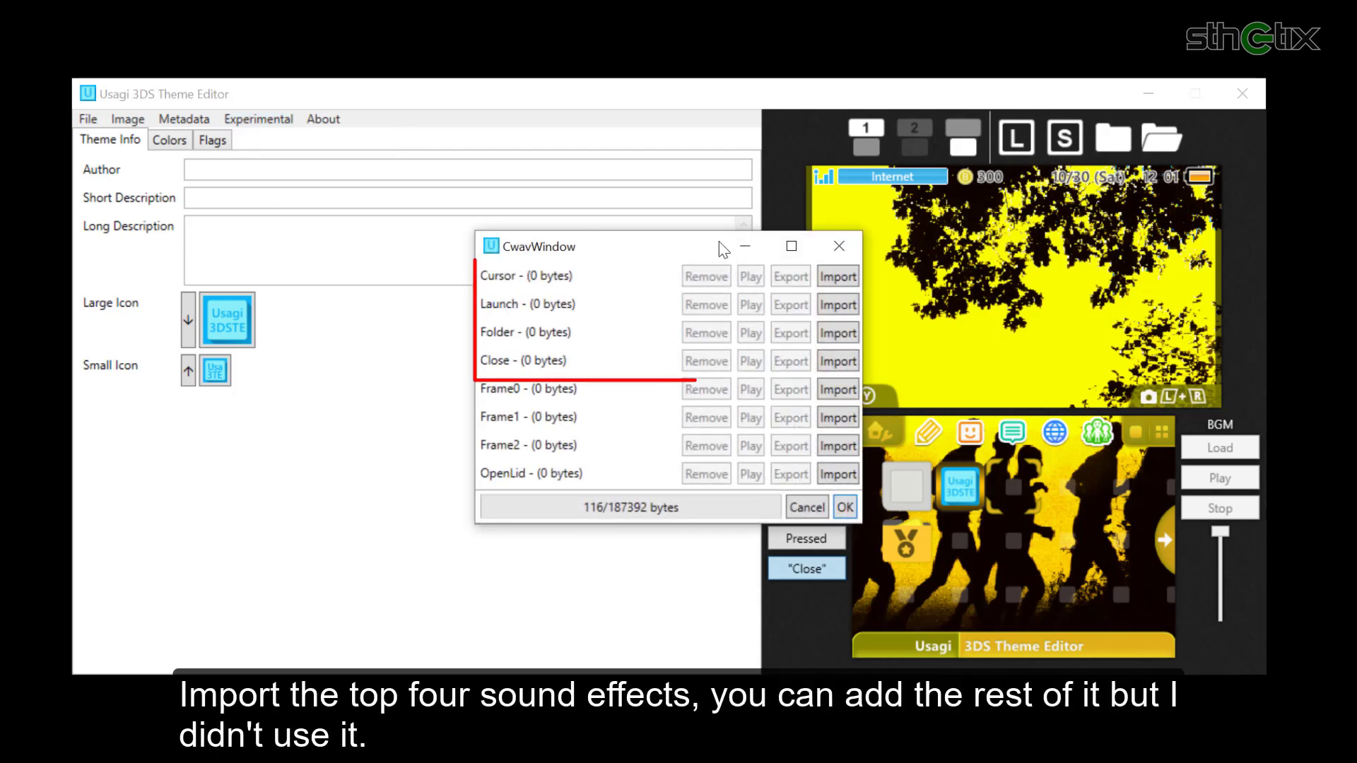
click(831, 275)
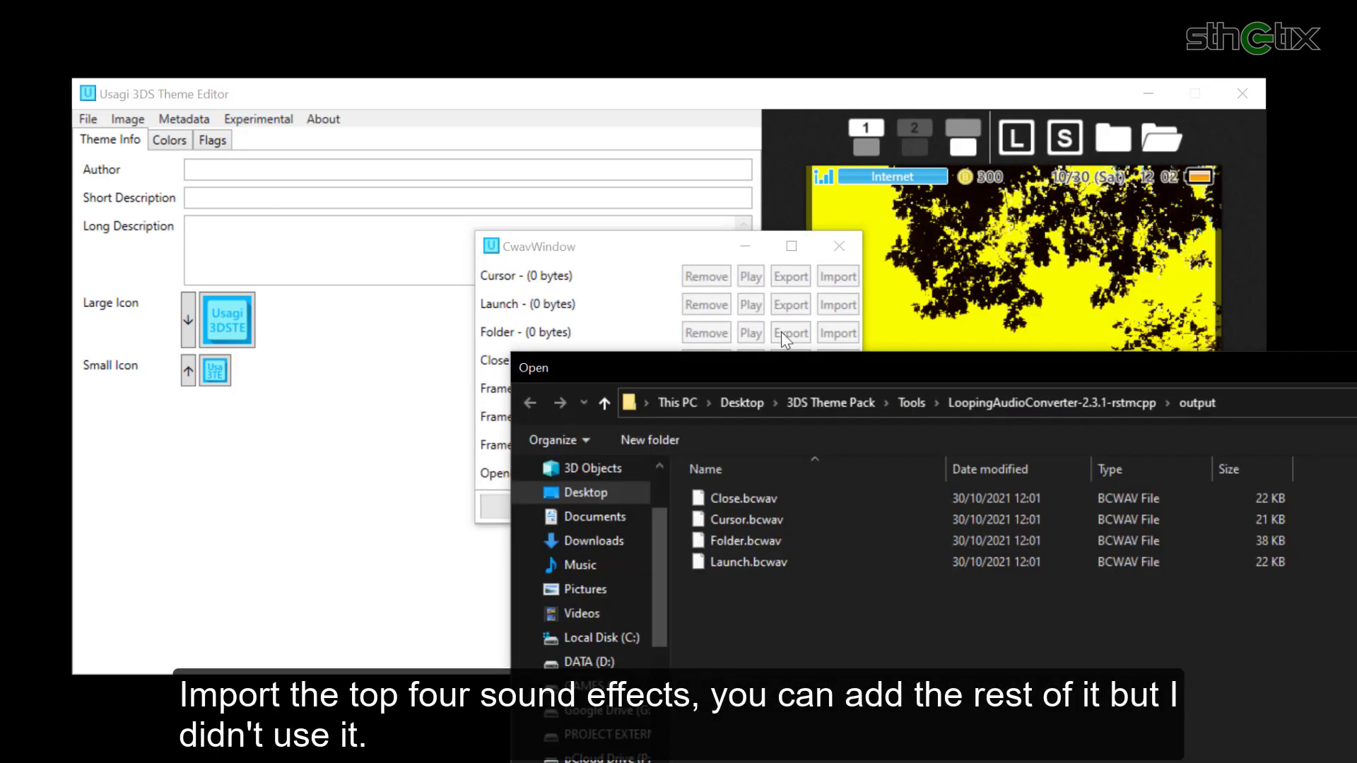
double_click(749, 519)
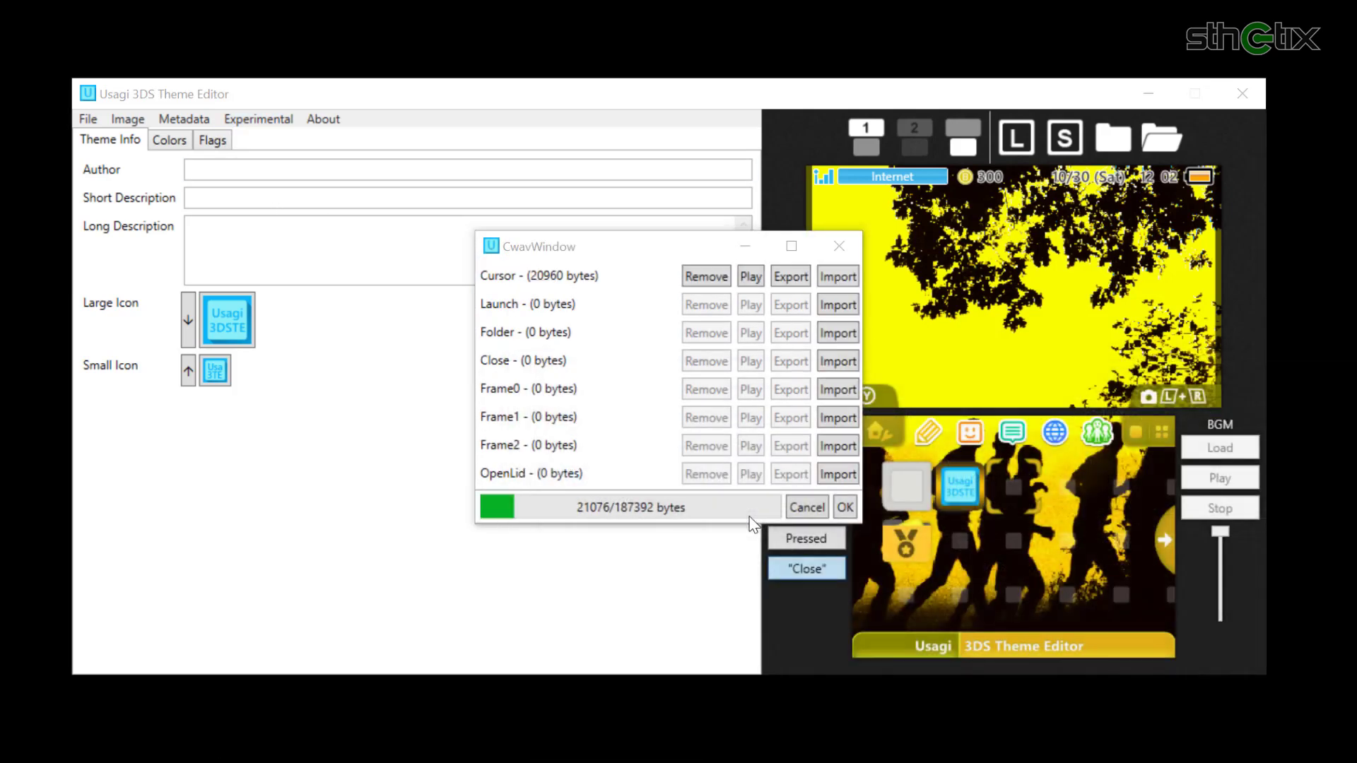
click(828, 302)
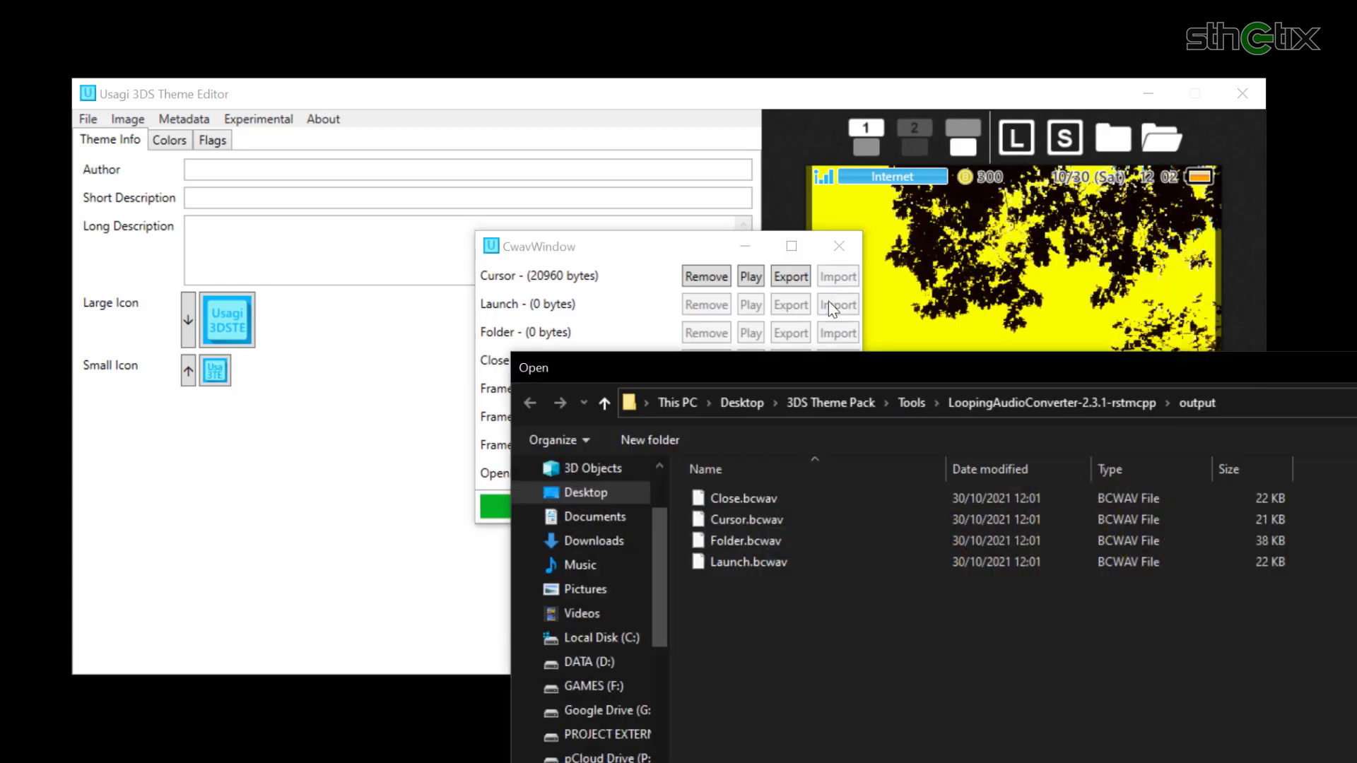
double_click(751, 562)
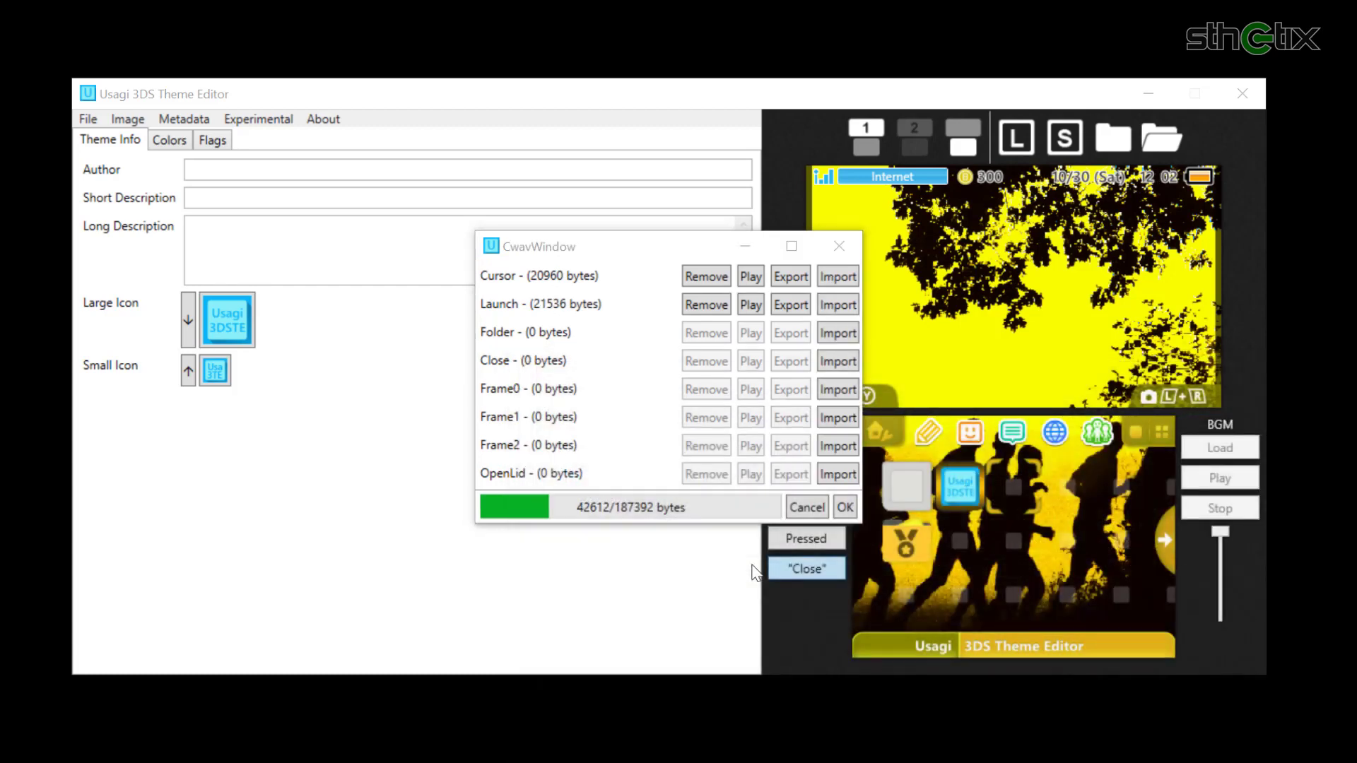
click(826, 333)
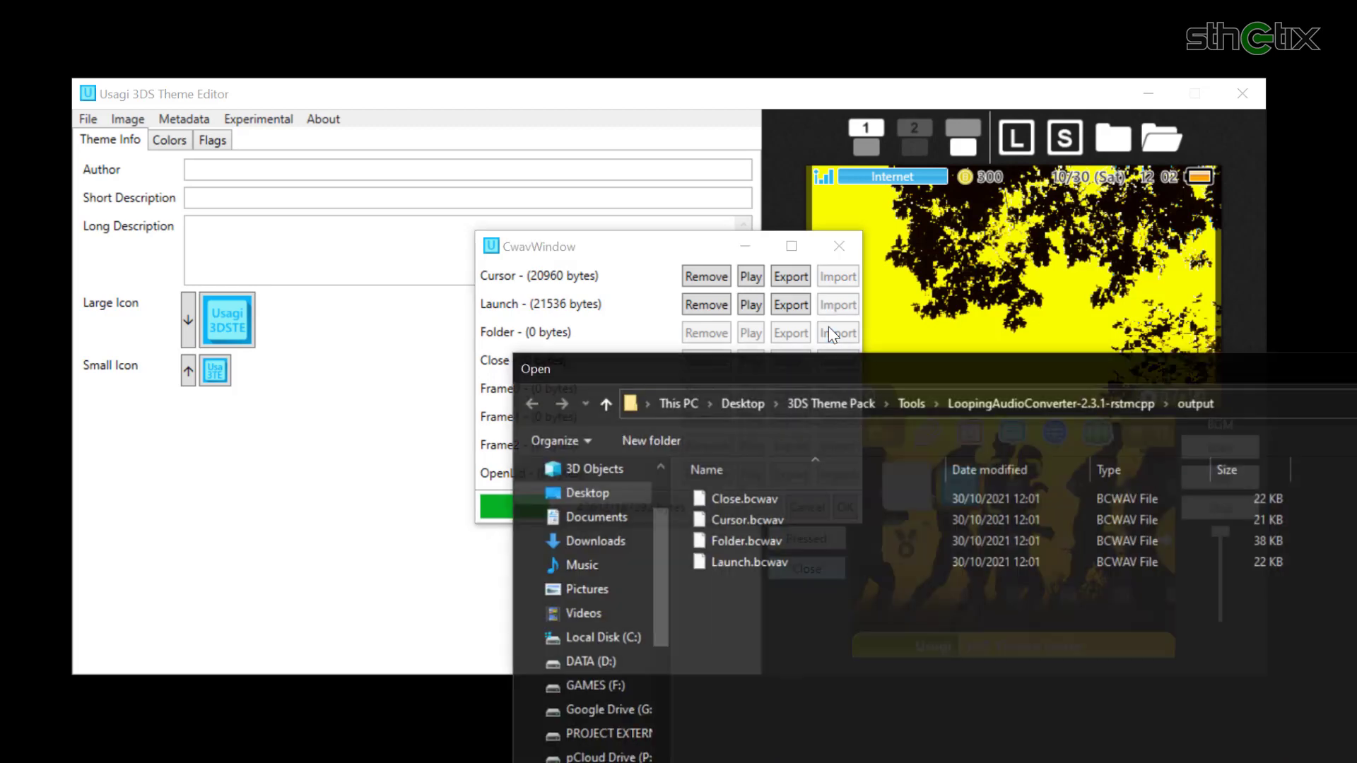
double_click(757, 537)
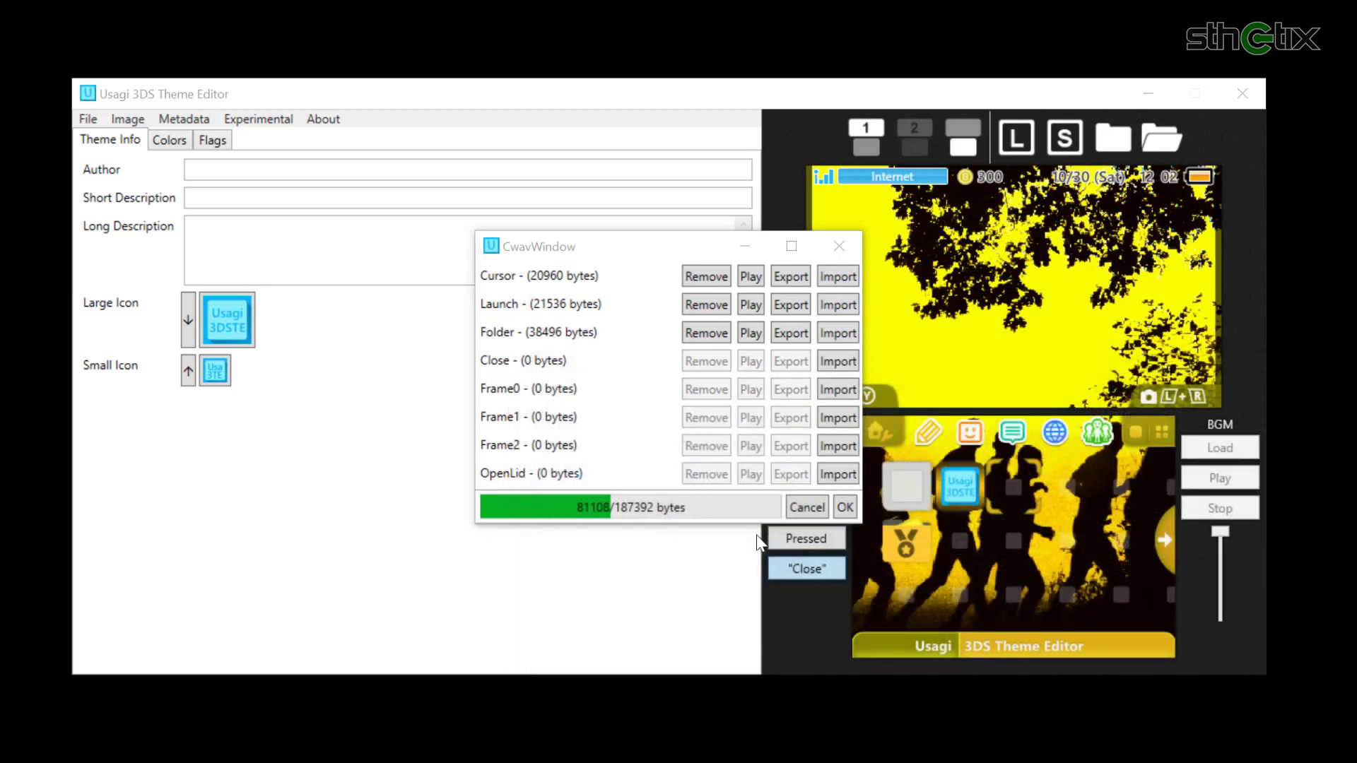
click(838, 362)
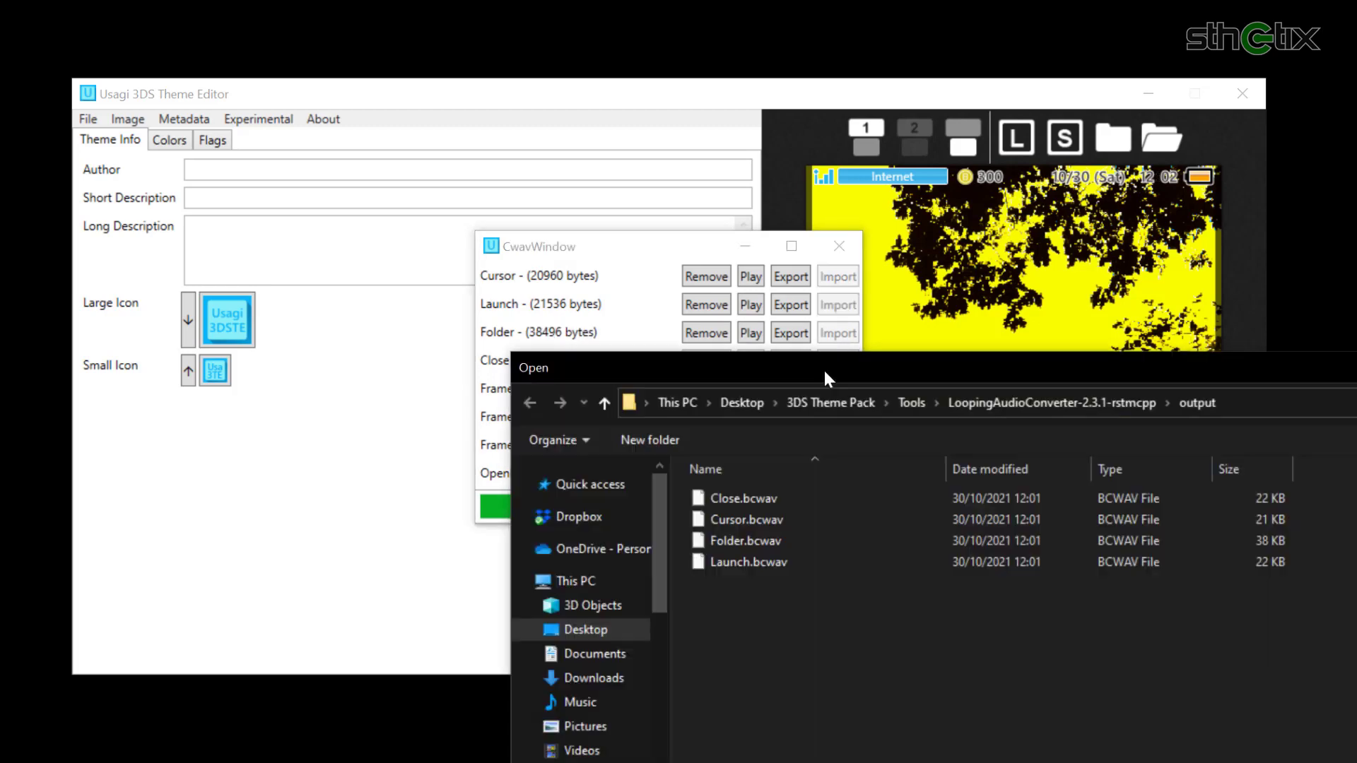
double_click(755, 497)
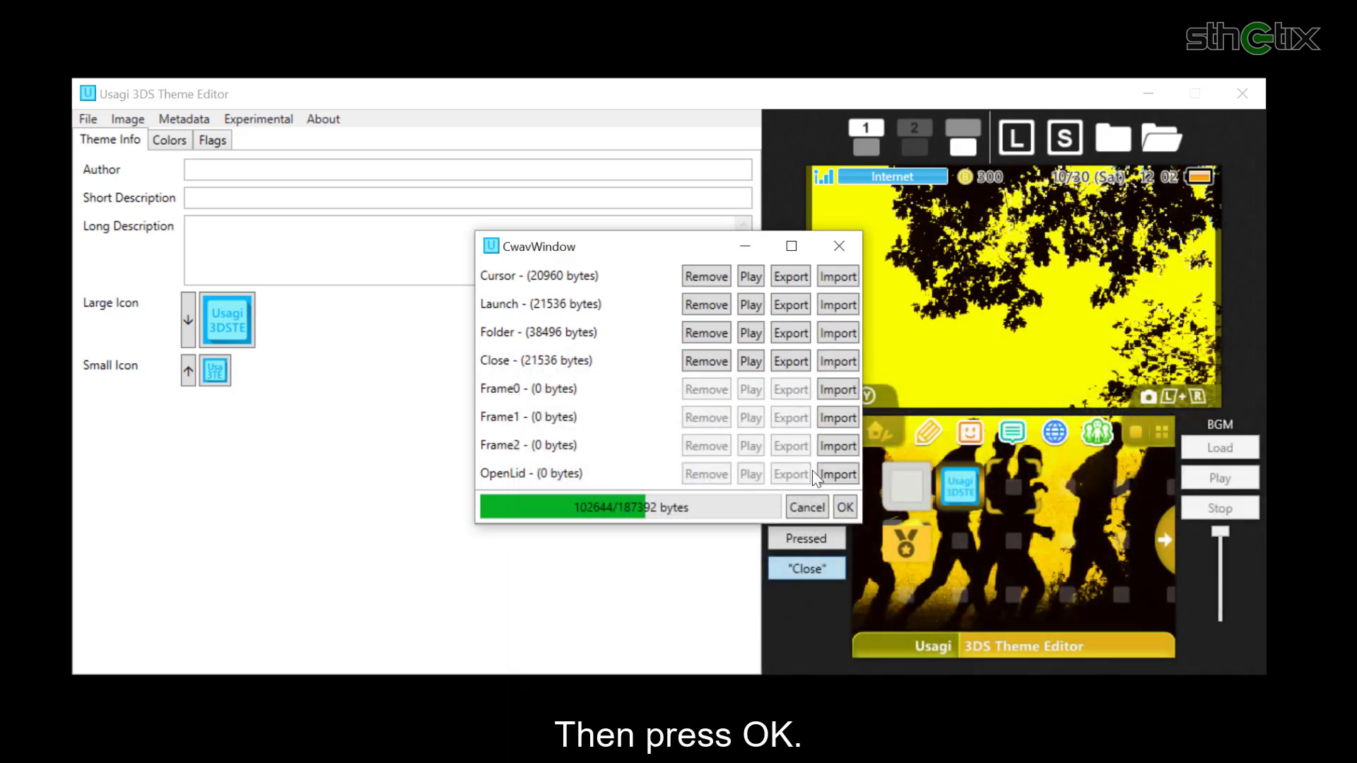
Step: Confirm the sound effects, enter the author name and short description 'Running - Normal Theme'
click(845, 508)
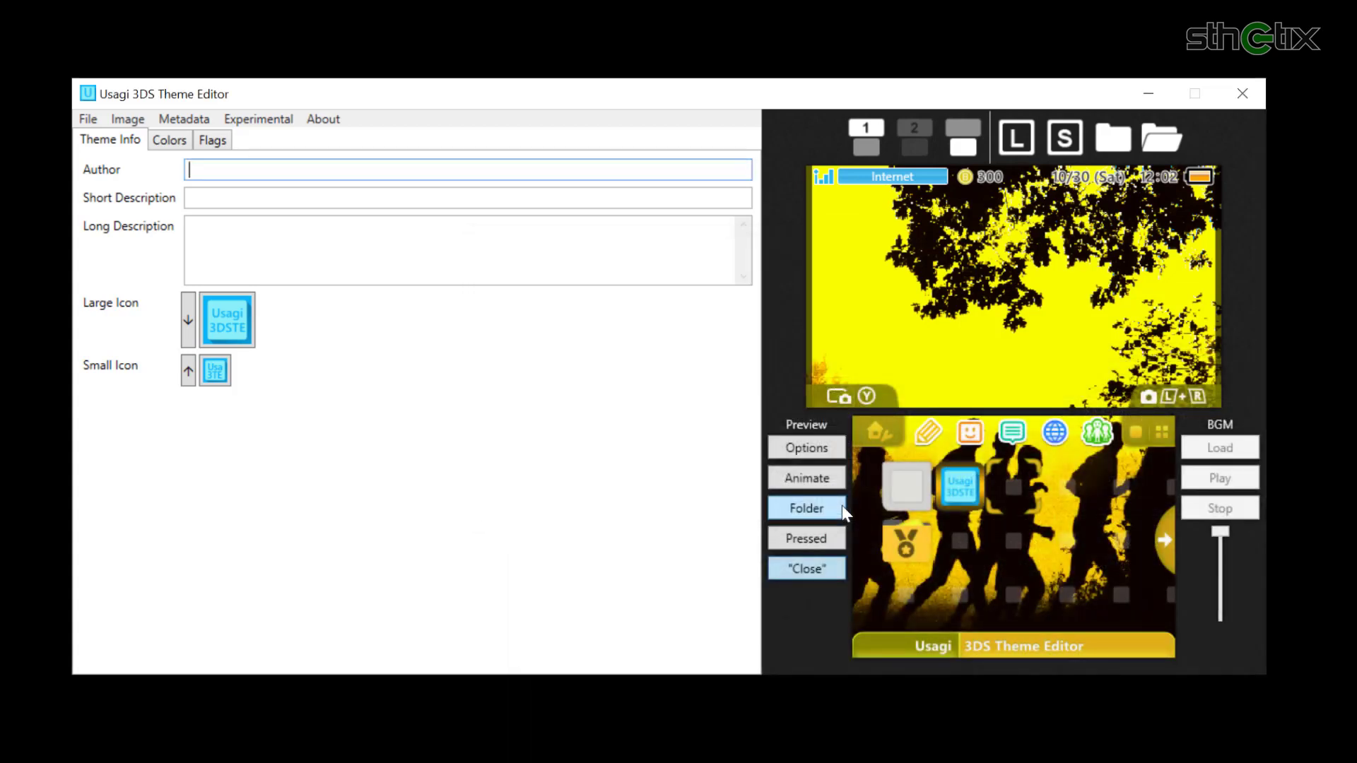
click(283, 175)
text(sthetix)
key(Tab)
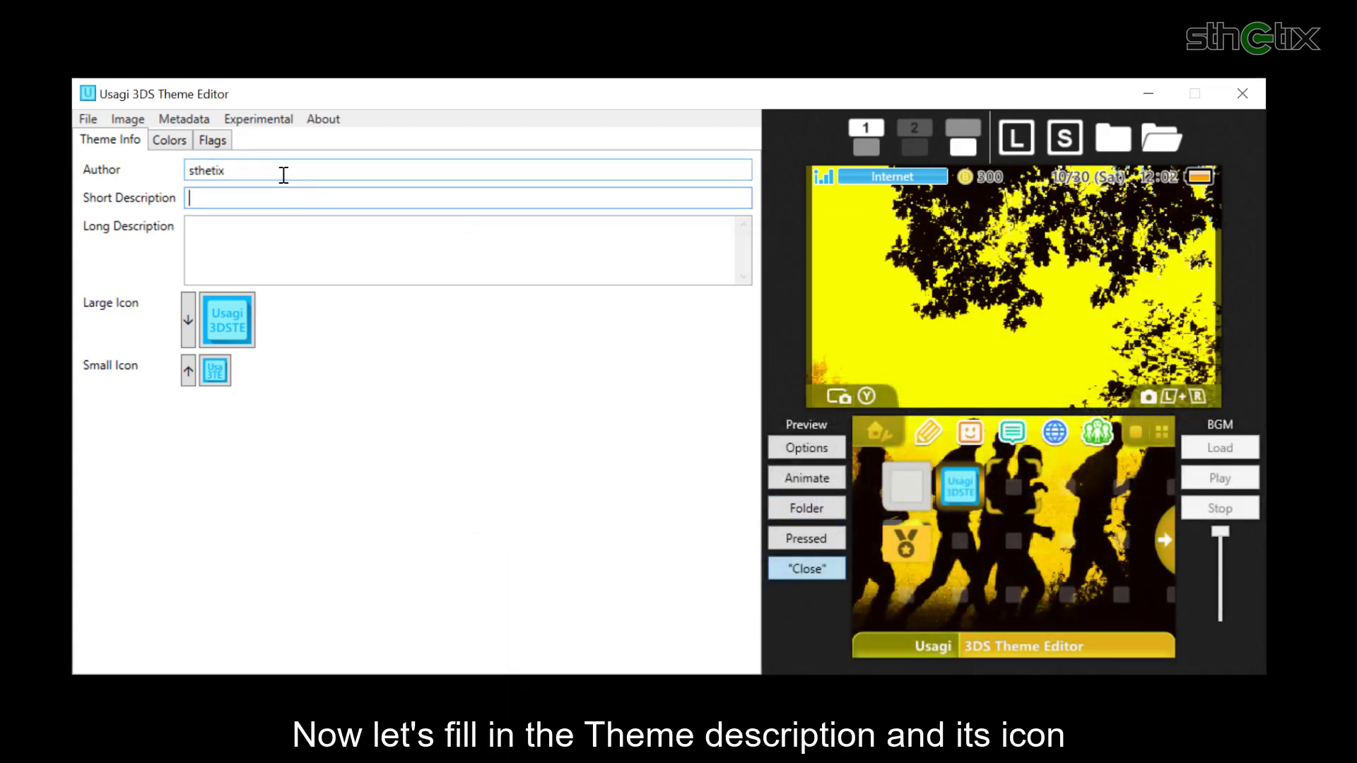
text(Running - Normal Theme)
key(Tab)
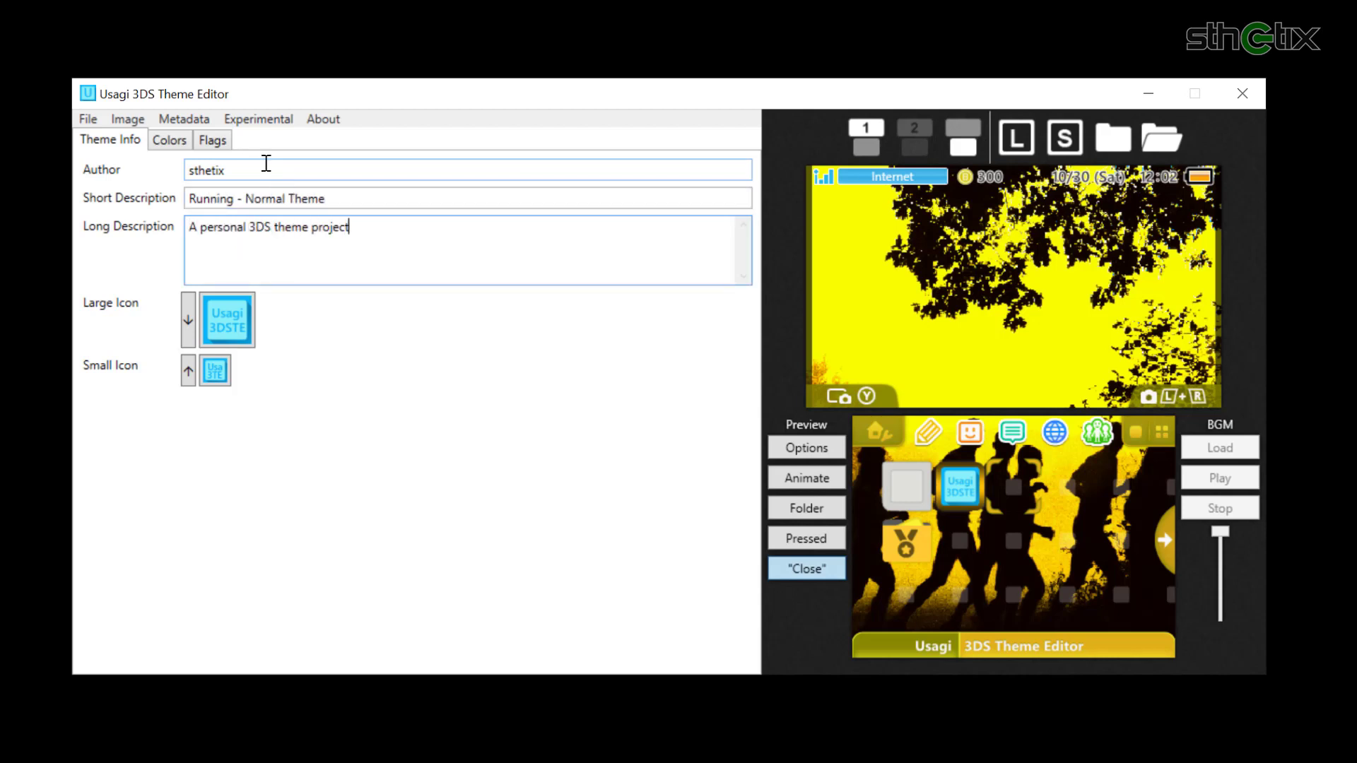
Step: Import Icon.png from Project Files\Images as the theme's large icon
click(137, 125)
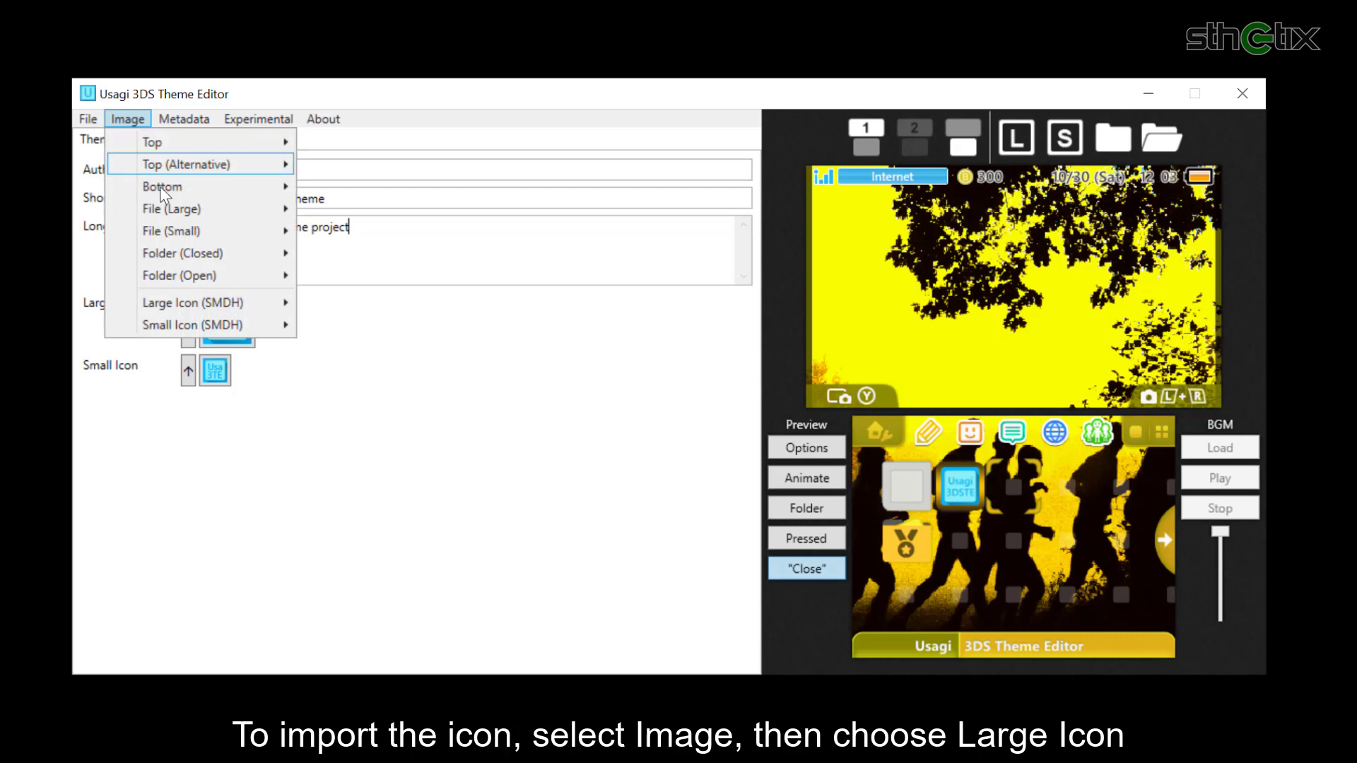
mouse_move(245, 306)
click(348, 302)
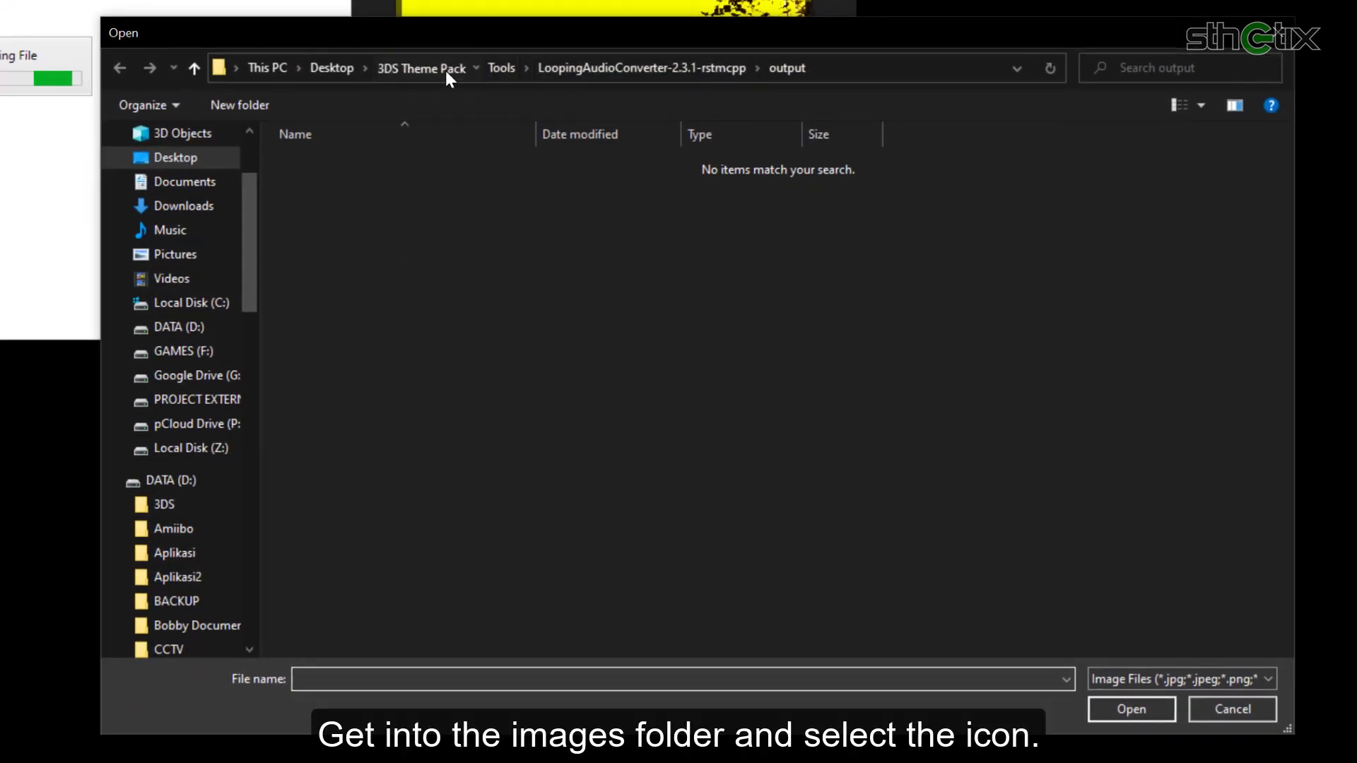
click(446, 70)
double_click(350, 160)
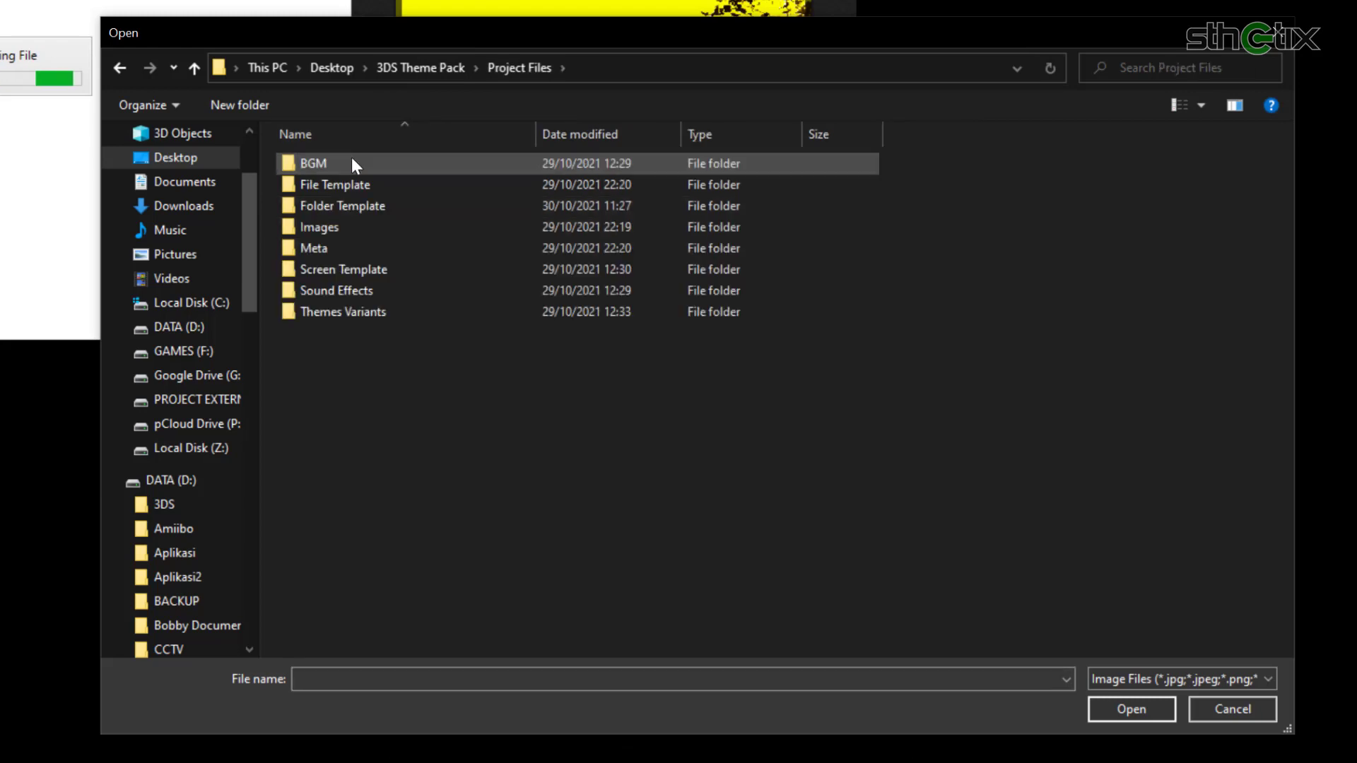
double_click(354, 225)
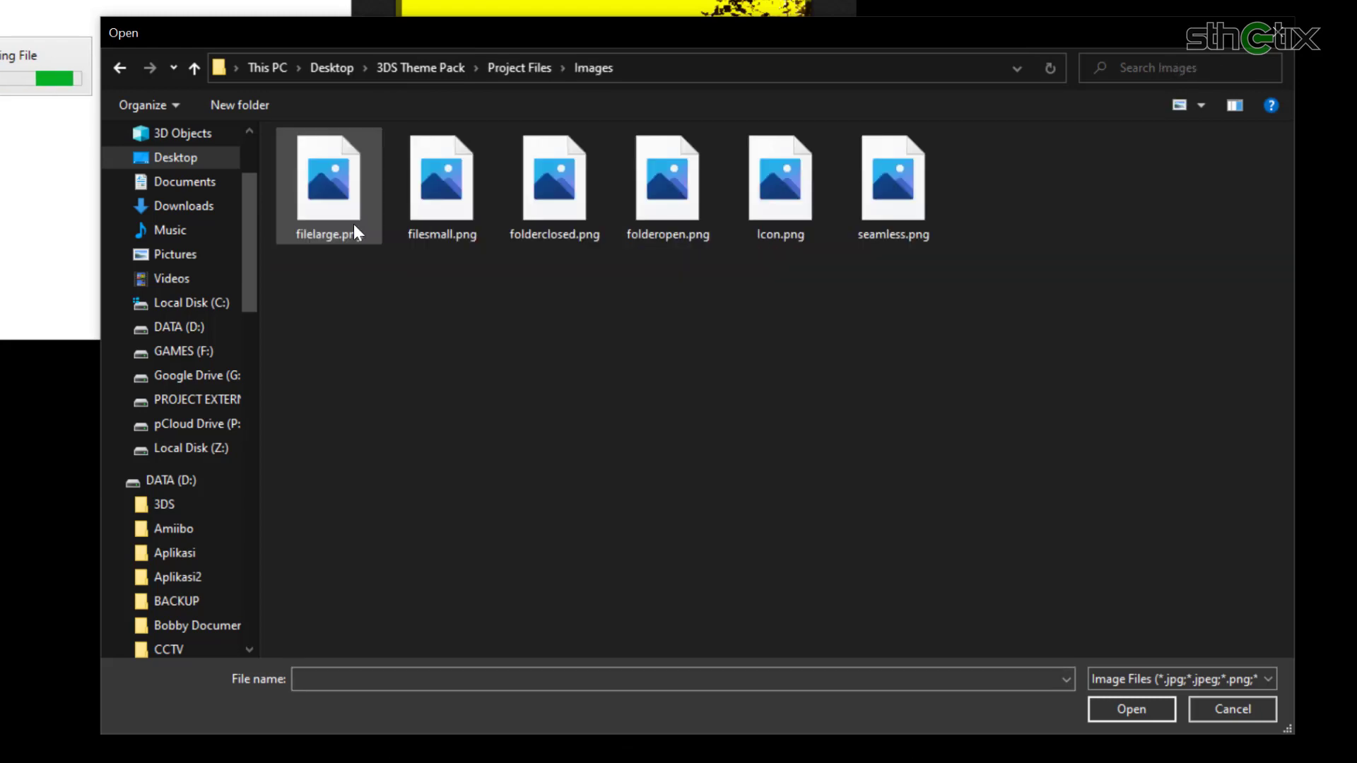
click(770, 231)
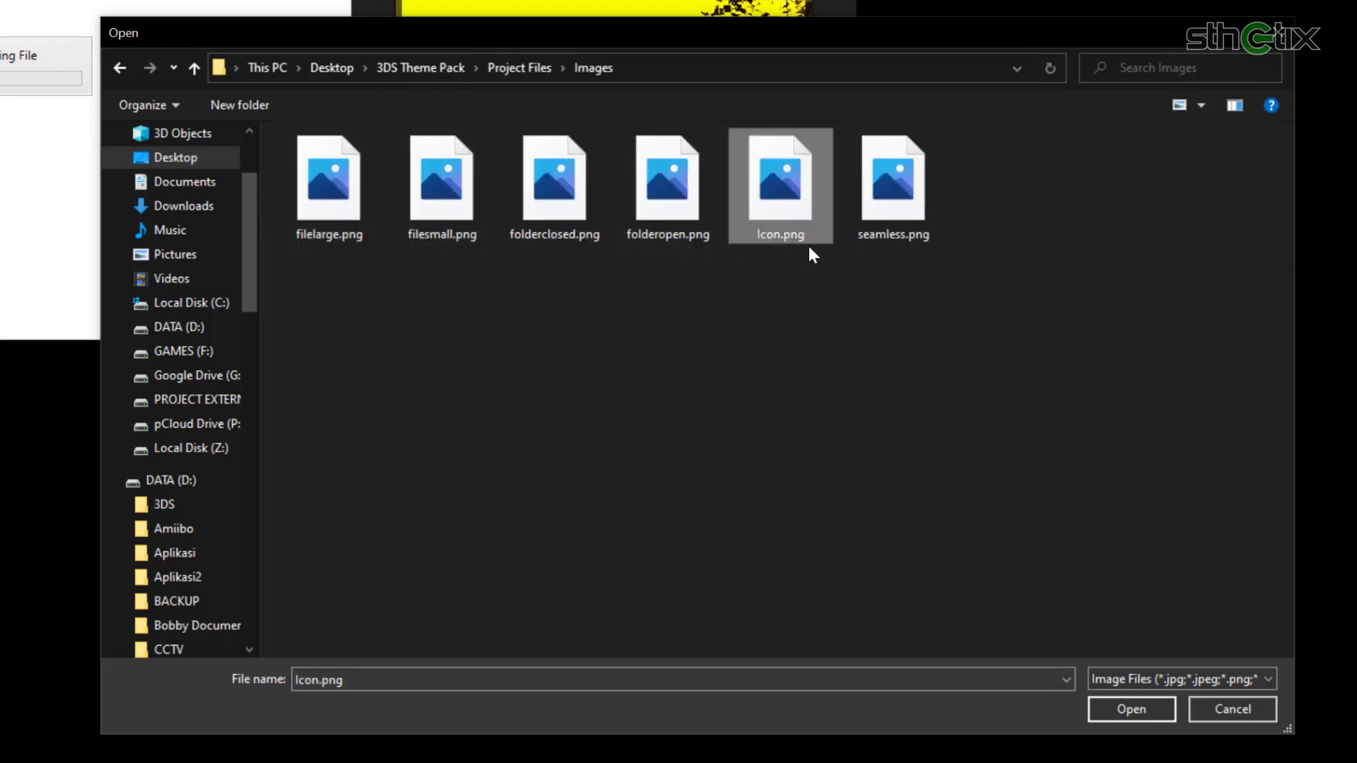
click(1131, 709)
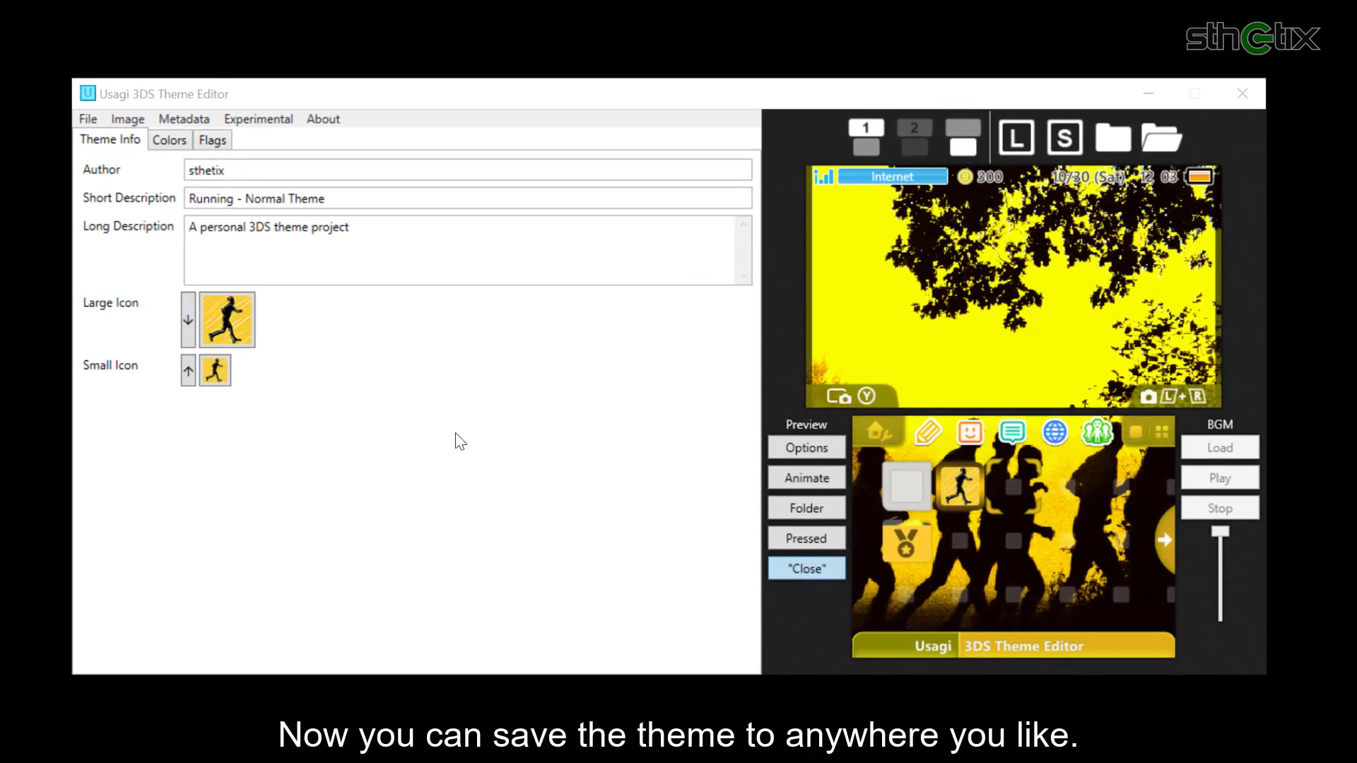
Step: Save the theme as body_lz.bin in Project Files\Themes Variants\Normal Theme
click(2, 47)
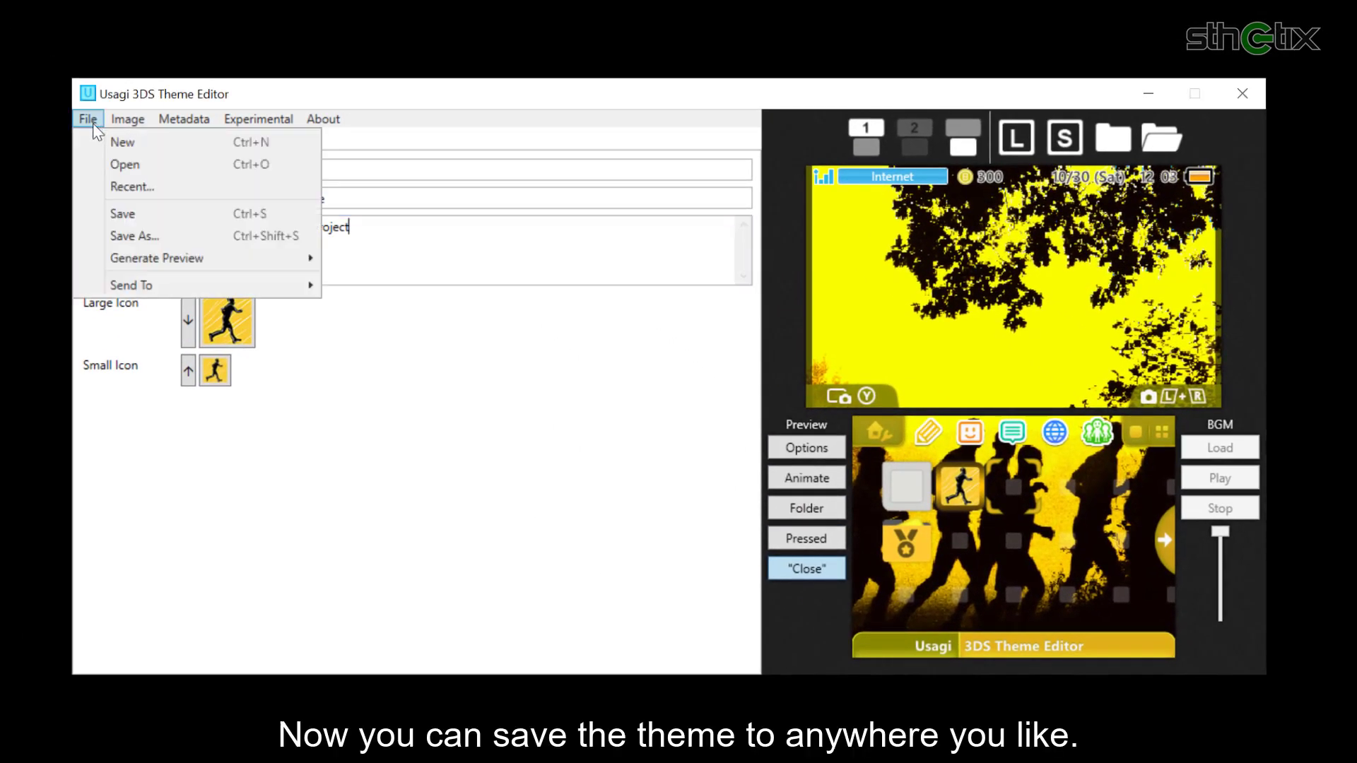
click(124, 213)
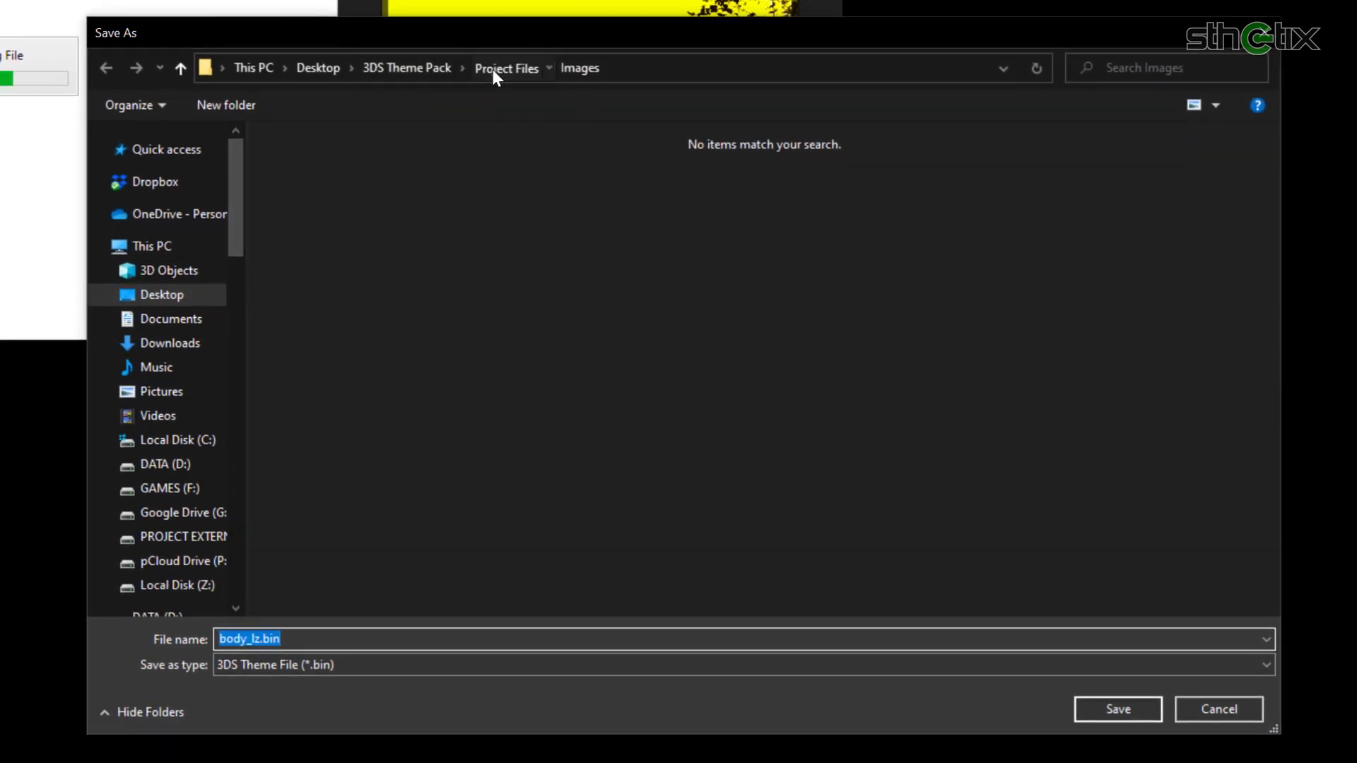
click(587, 143)
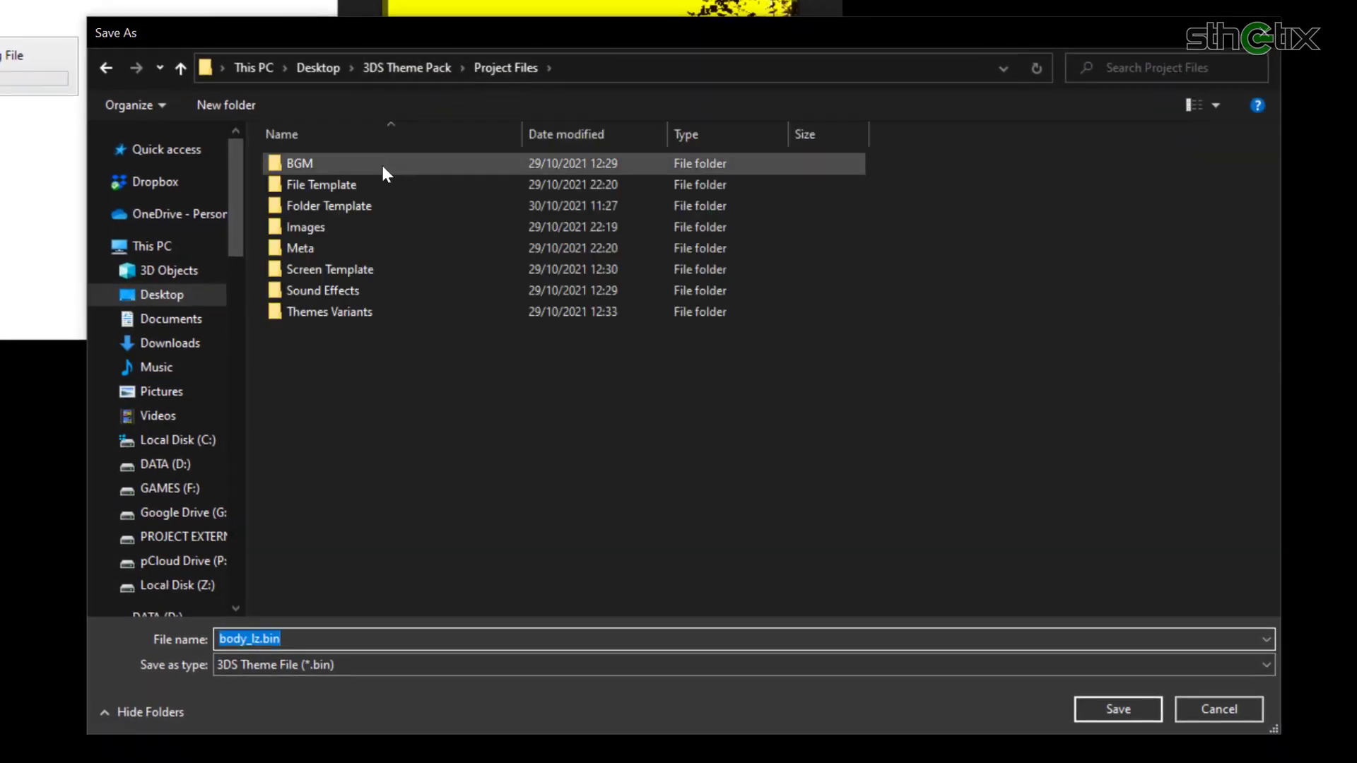
double_click(336, 310)
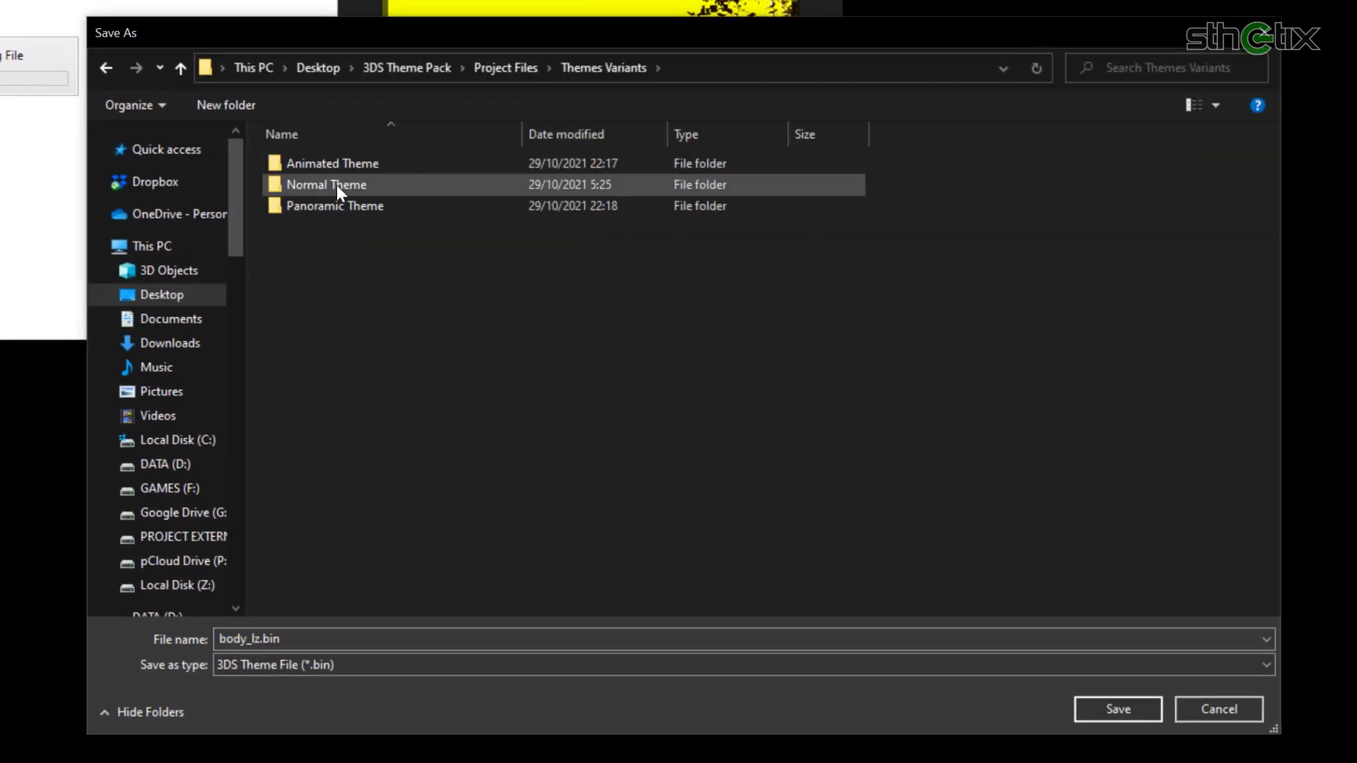
double_click(336, 185)
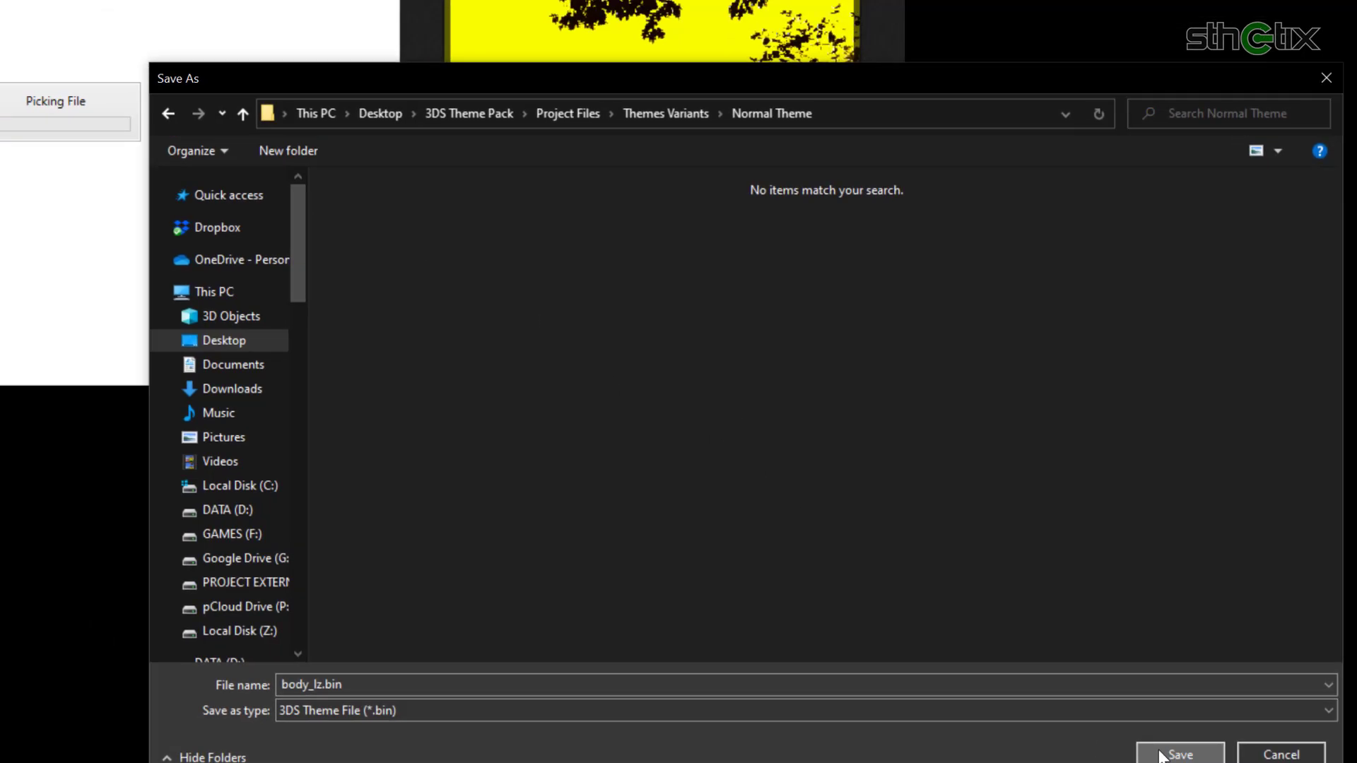
click(1098, 708)
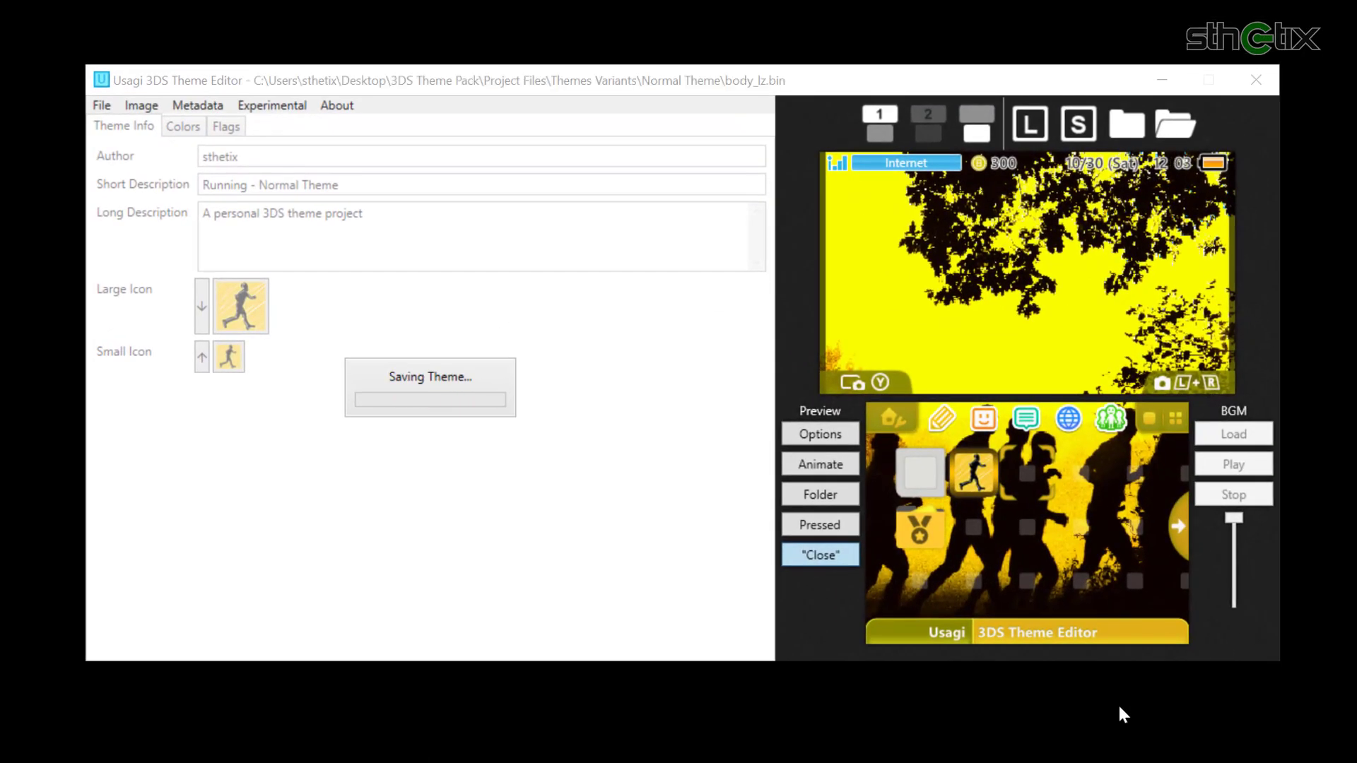
click(1176, 596)
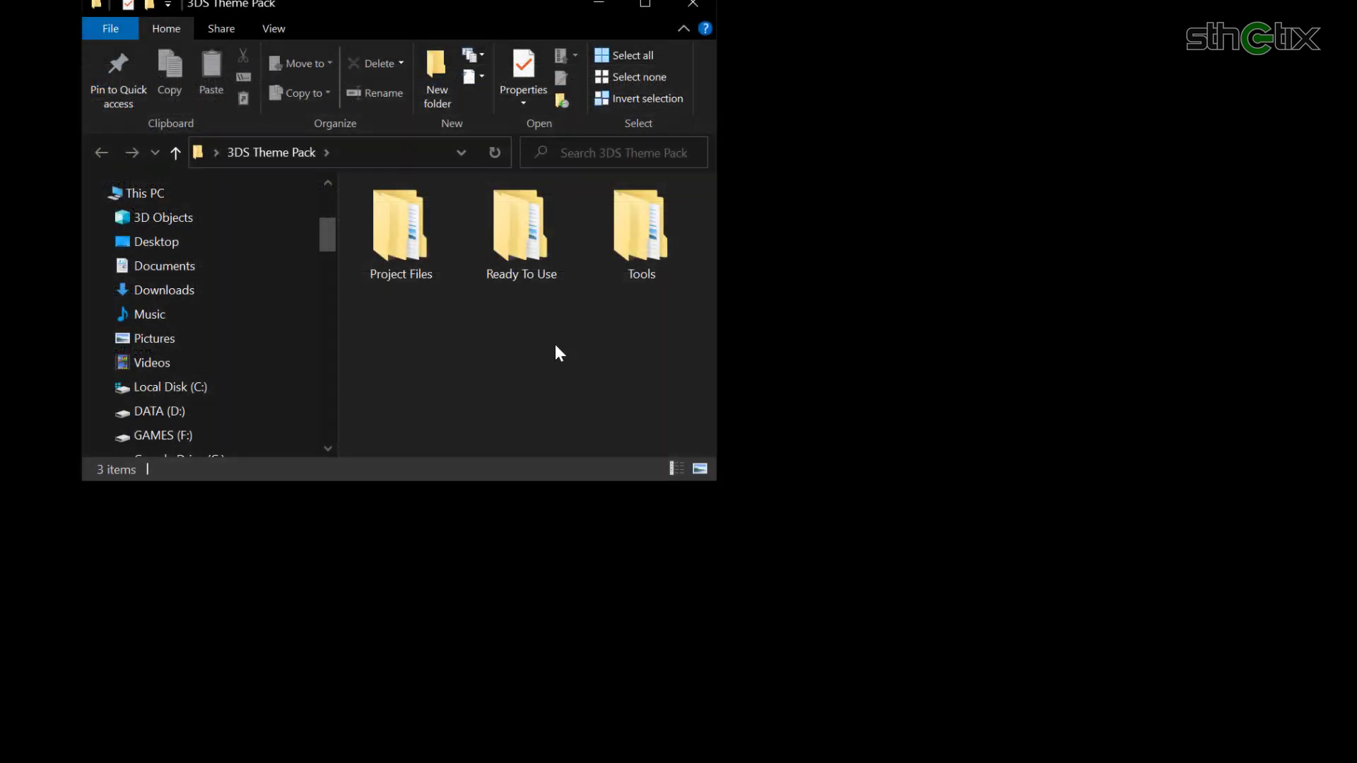
Step: Select bgm.bcstm in the Tools\LoopingAudioConverter output folder
double_click(620, 259)
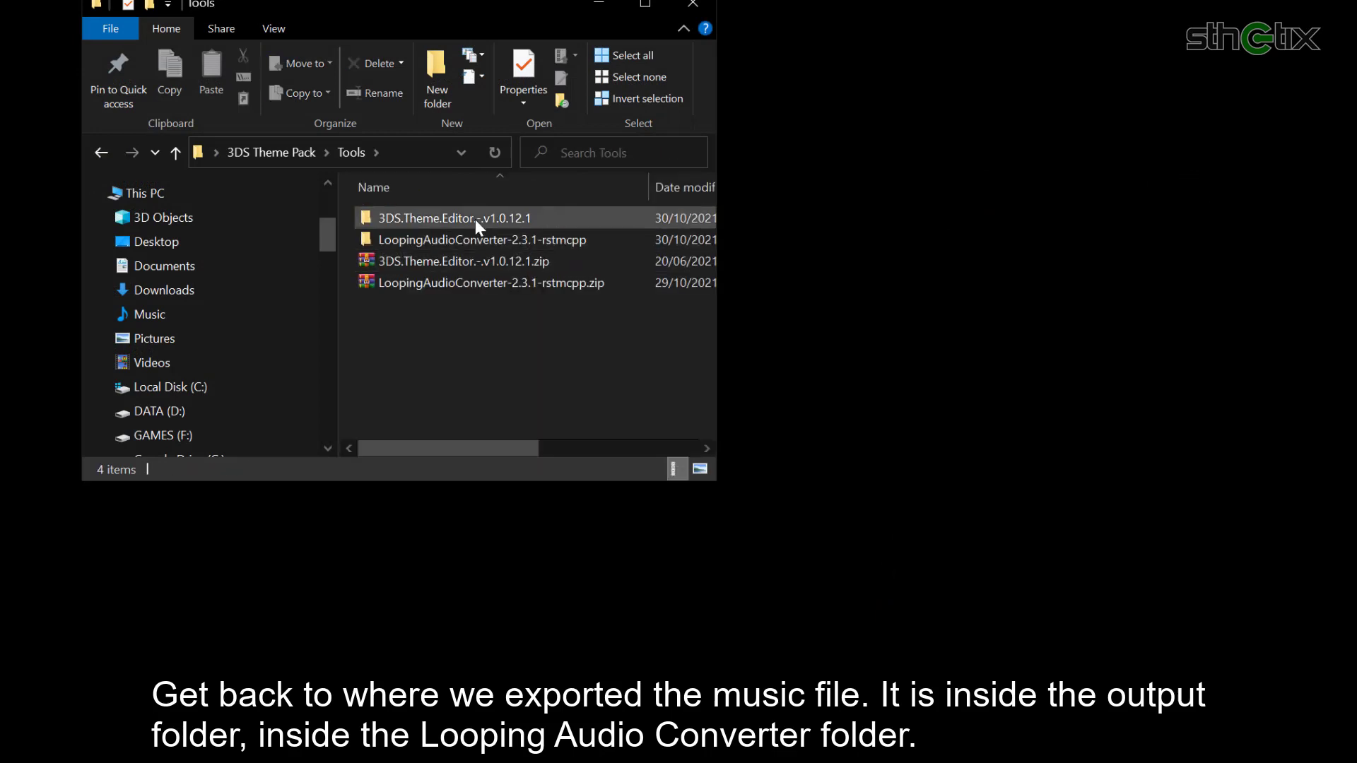
double_click(469, 239)
double_click(431, 219)
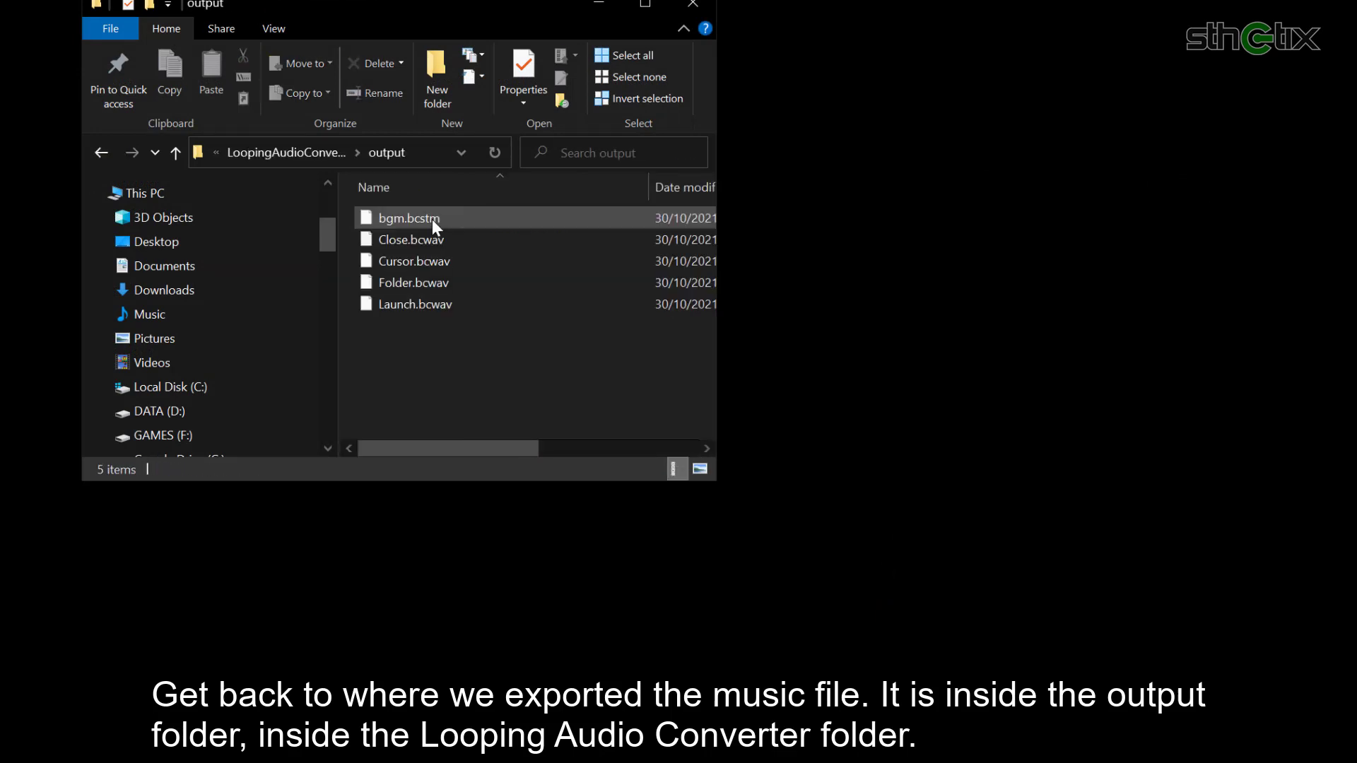
click(436, 219)
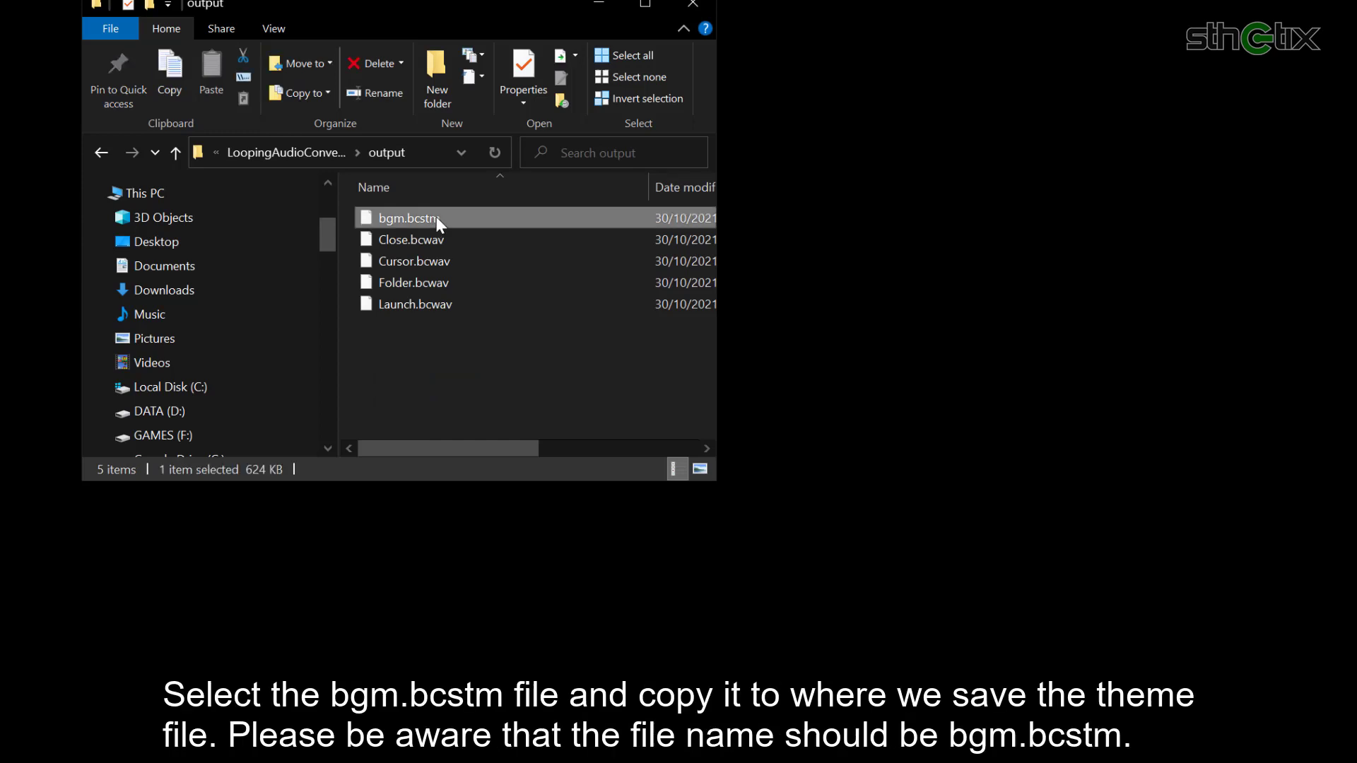
Step: Paste bgm.bcstm into Project Files\Themes Variants\Normal Theme
click(99, 155)
click(99, 155)
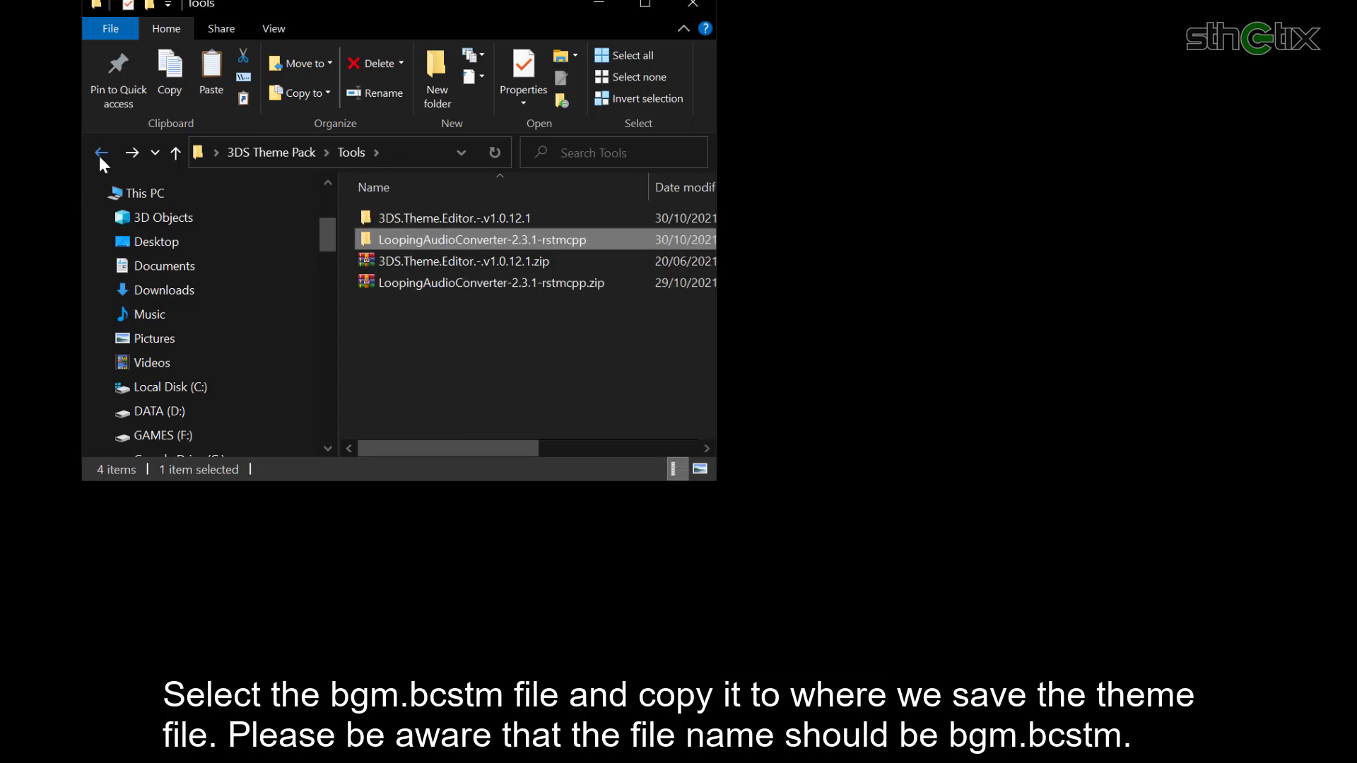
click(98, 154)
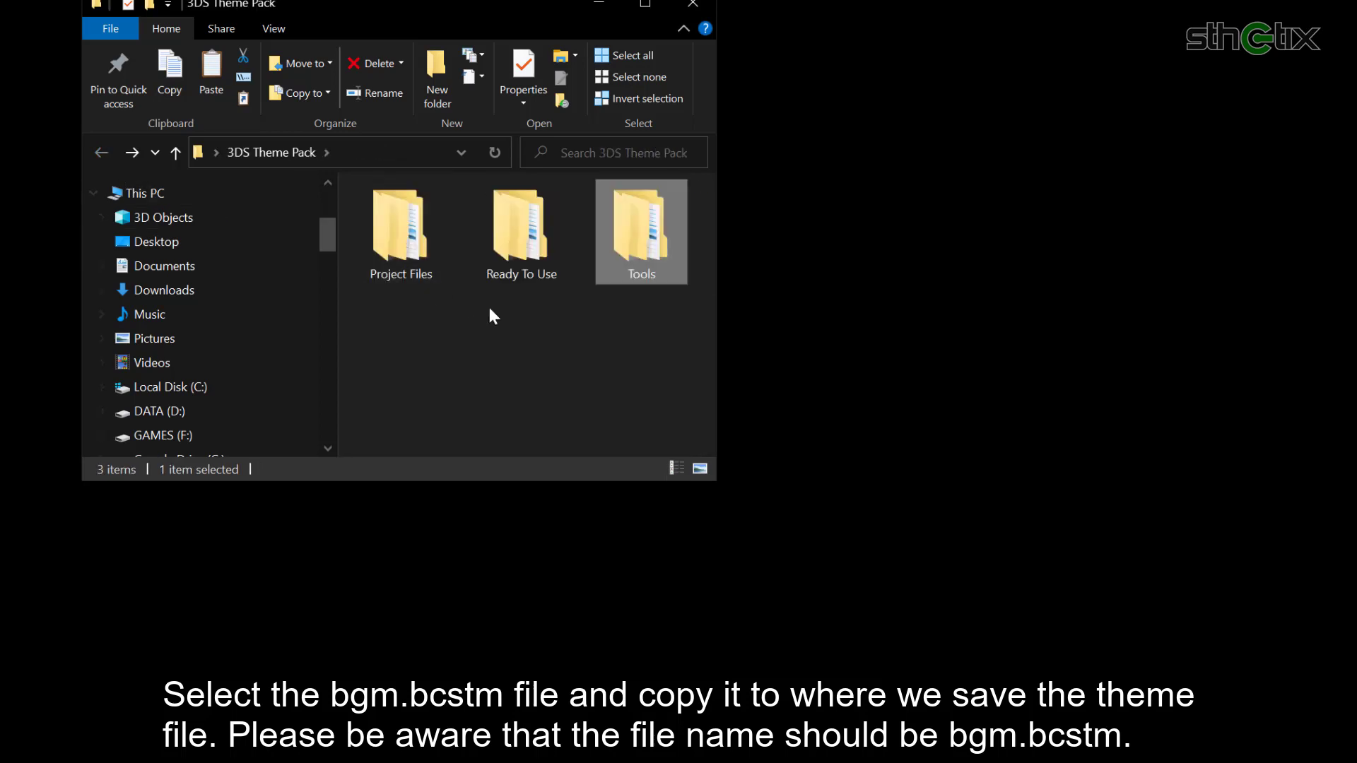
double_click(418, 262)
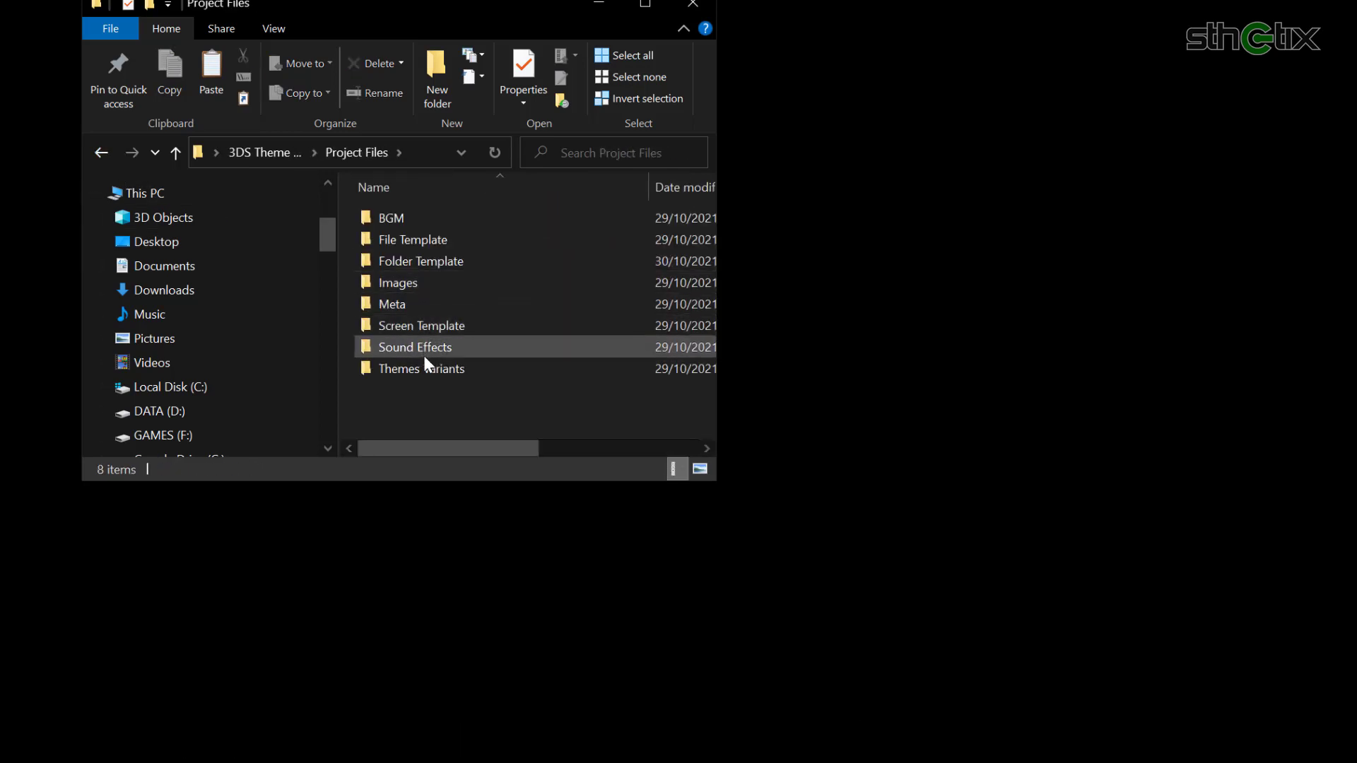
click(426, 366)
double_click(426, 368)
click(404, 241)
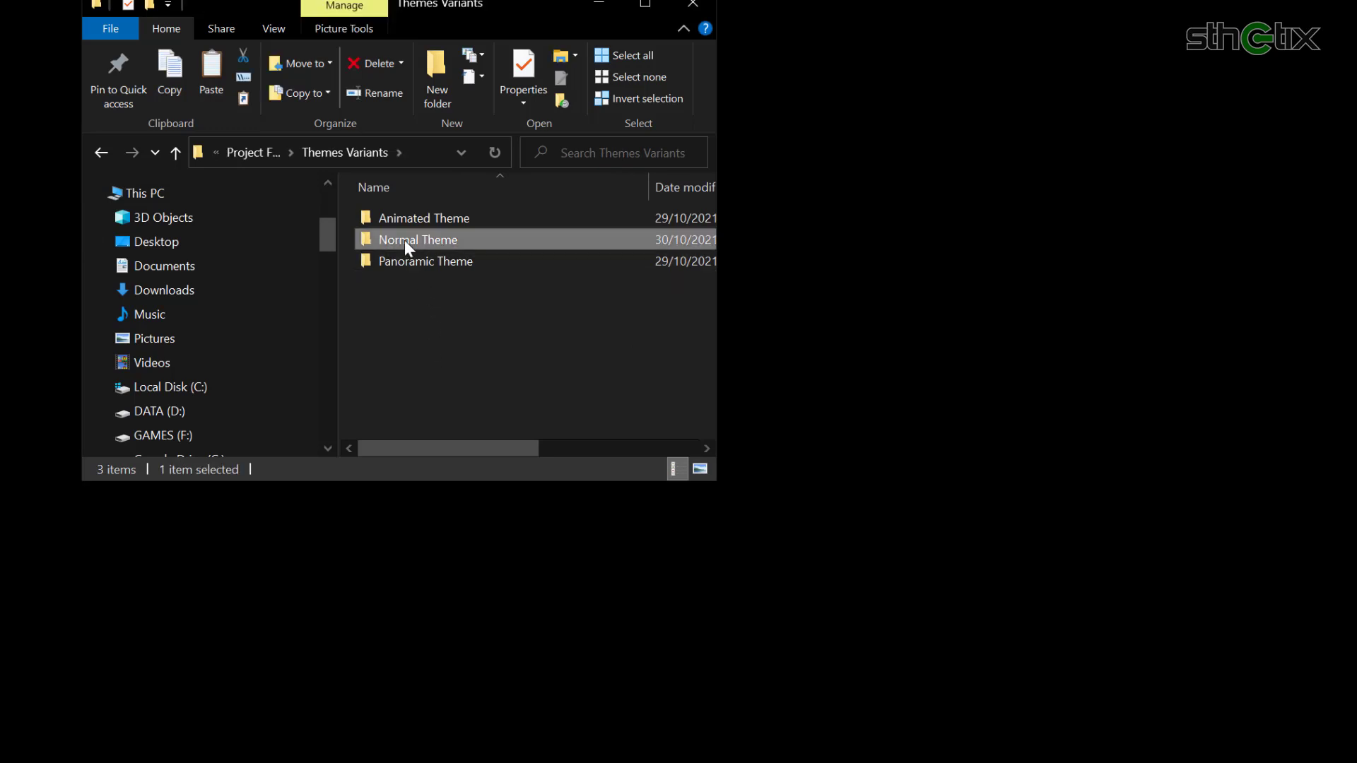
double_click(404, 241)
right_click(653, 379)
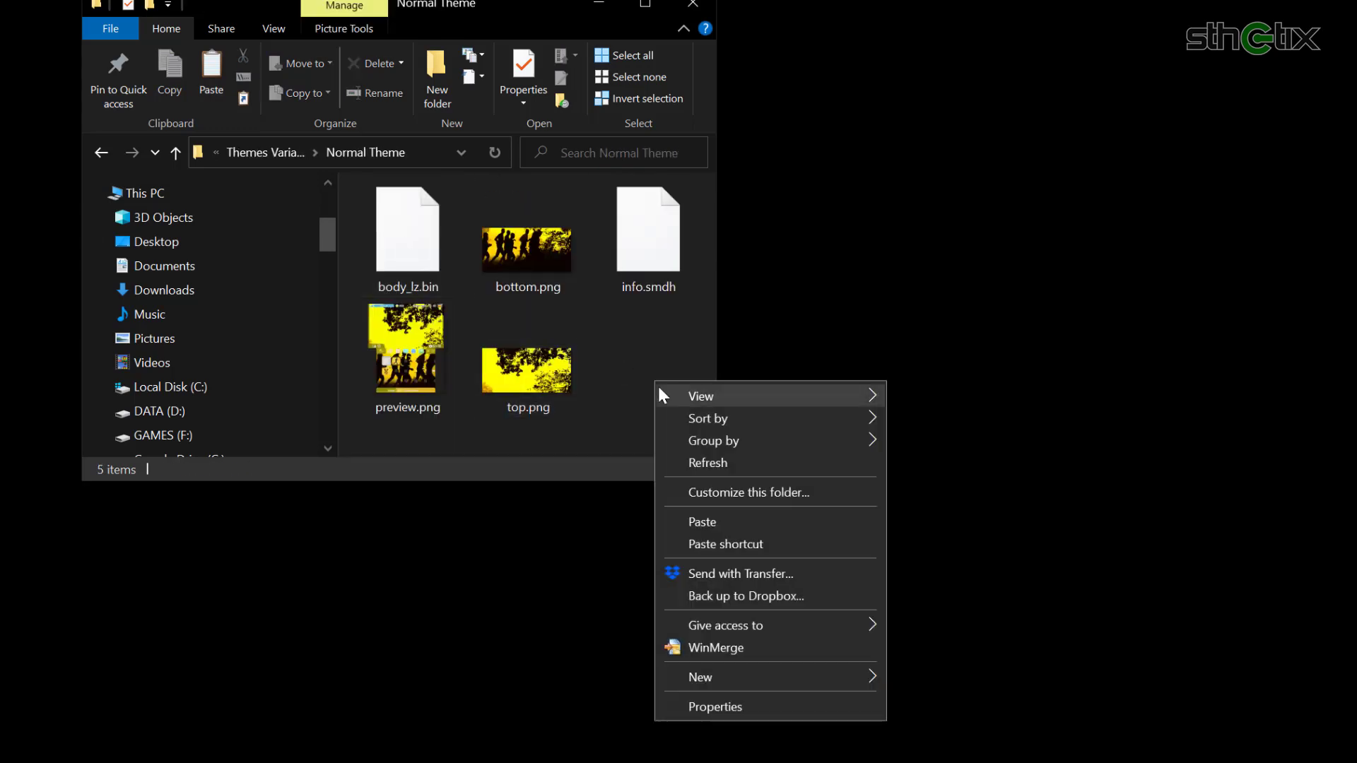
click(713, 520)
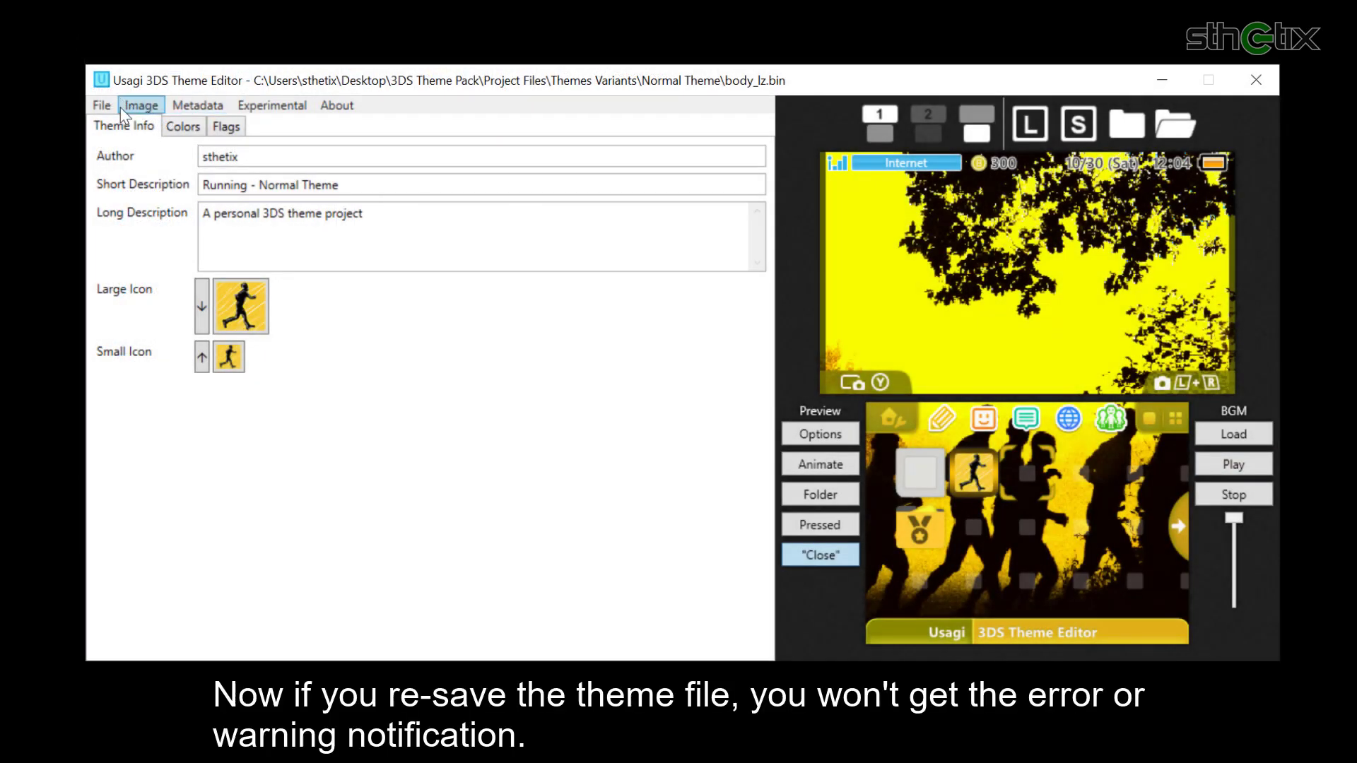
Step: Re-save the theme in Usagi and select the four Normal Theme files for archiving
click(102, 106)
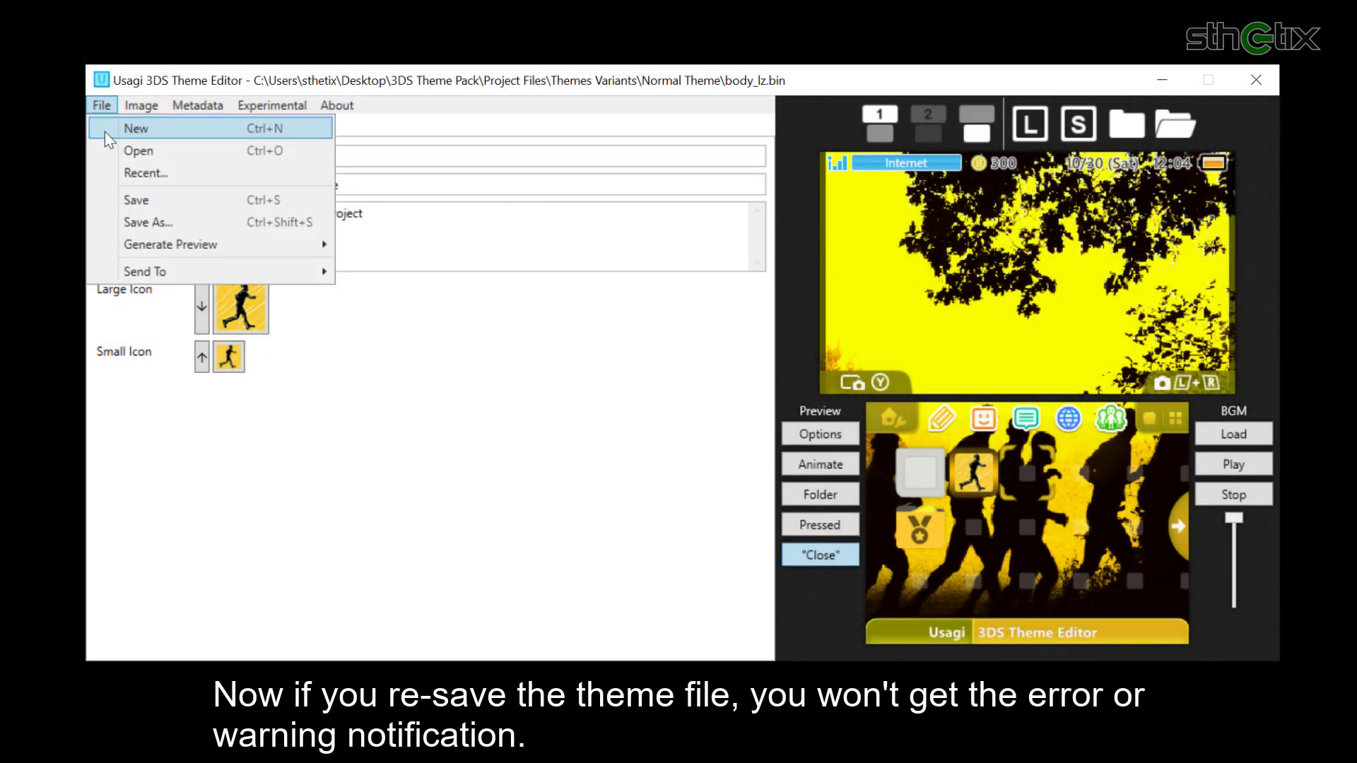
click(133, 198)
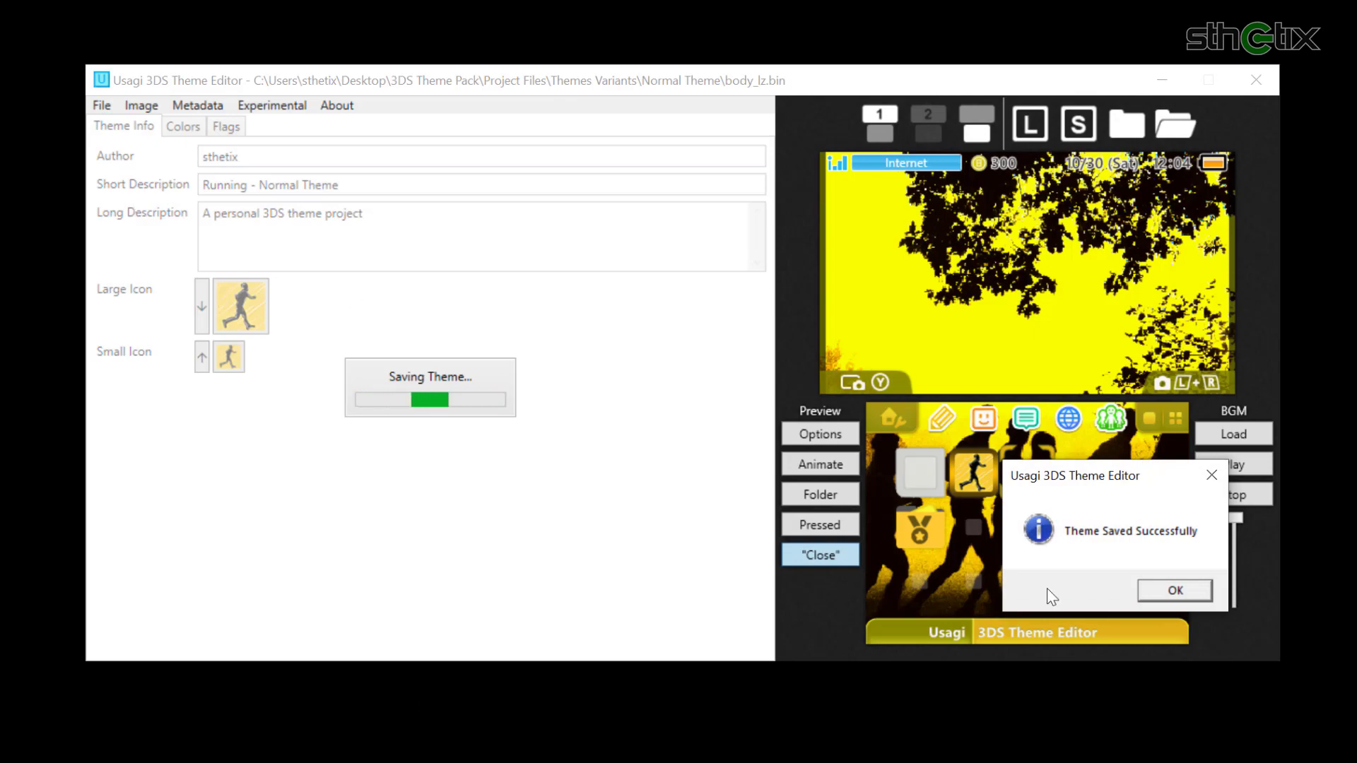
click(1150, 598)
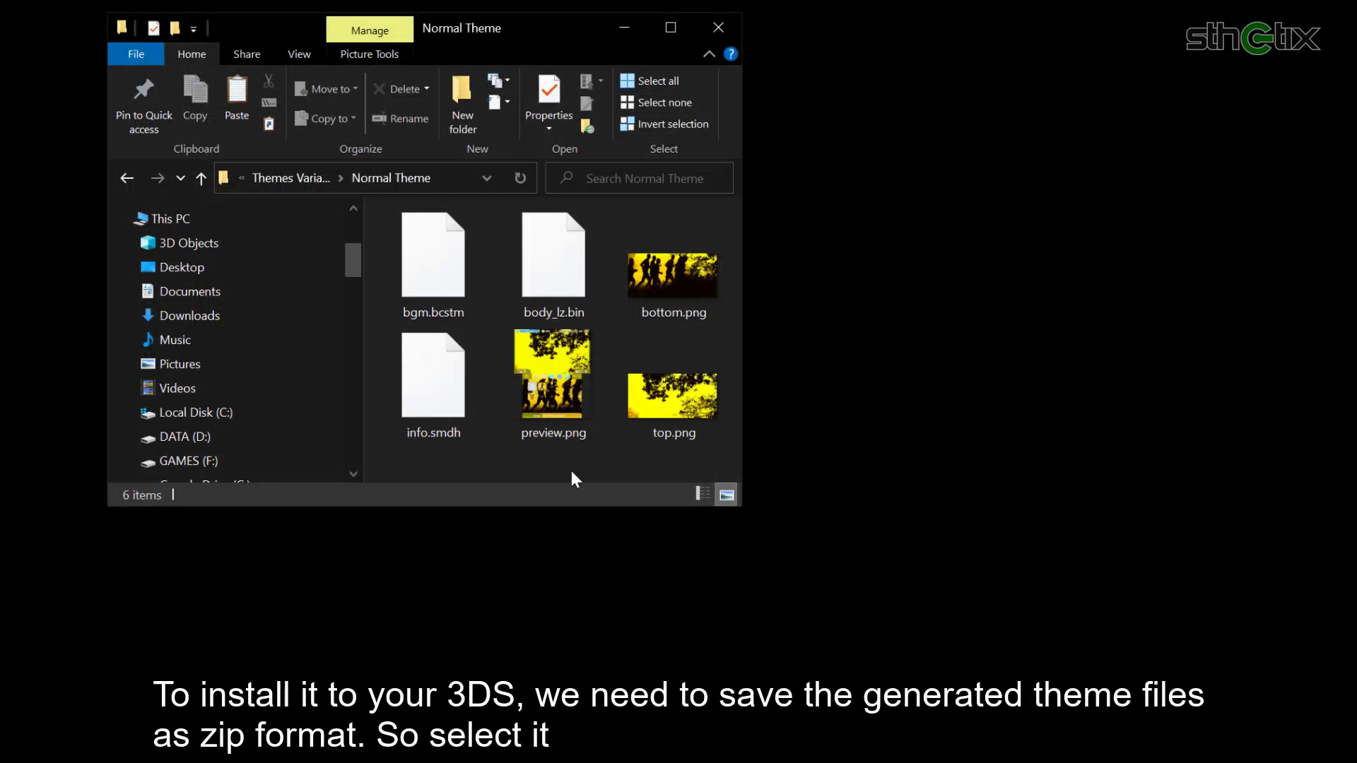
drag(571, 470, 421, 265)
right_click(421, 268)
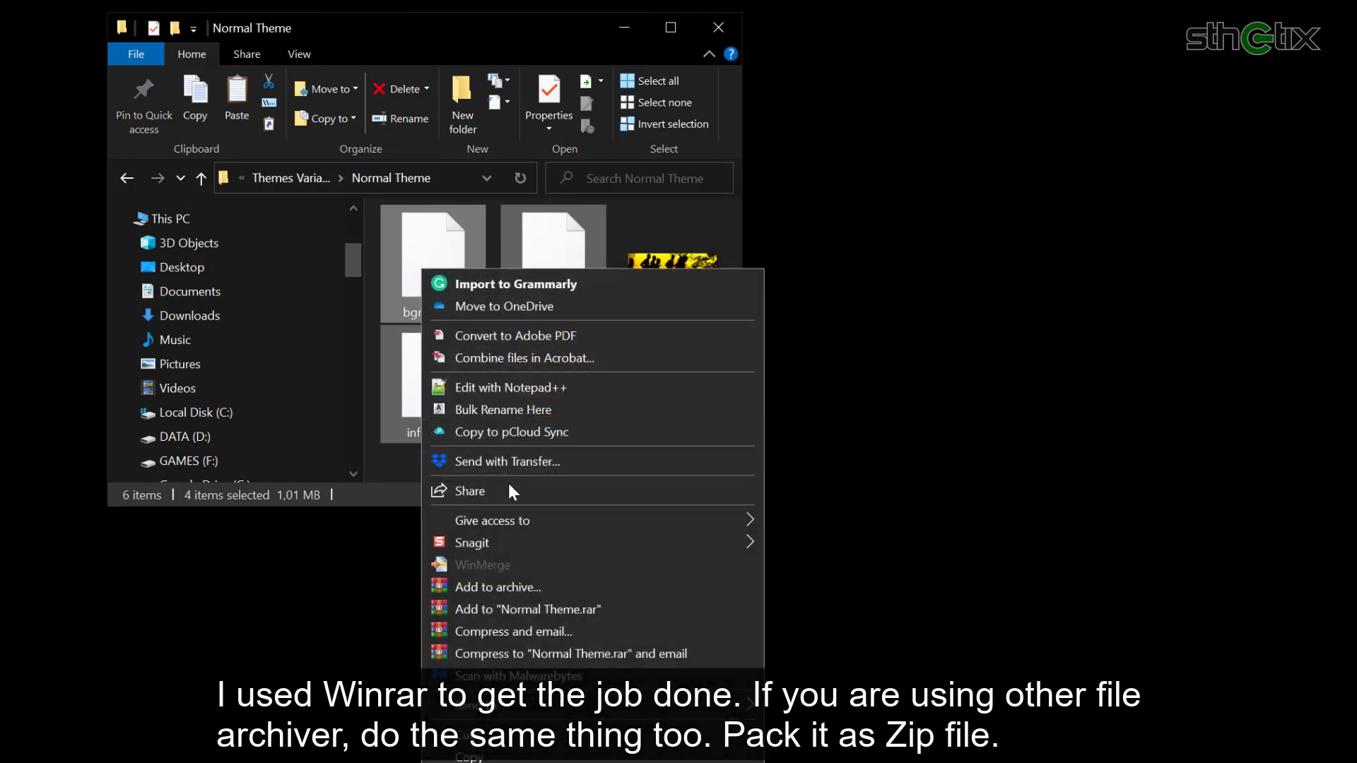
Step: Pack the four files into Normal Theme.zip using WinRAR's ZIP format
click(541, 586)
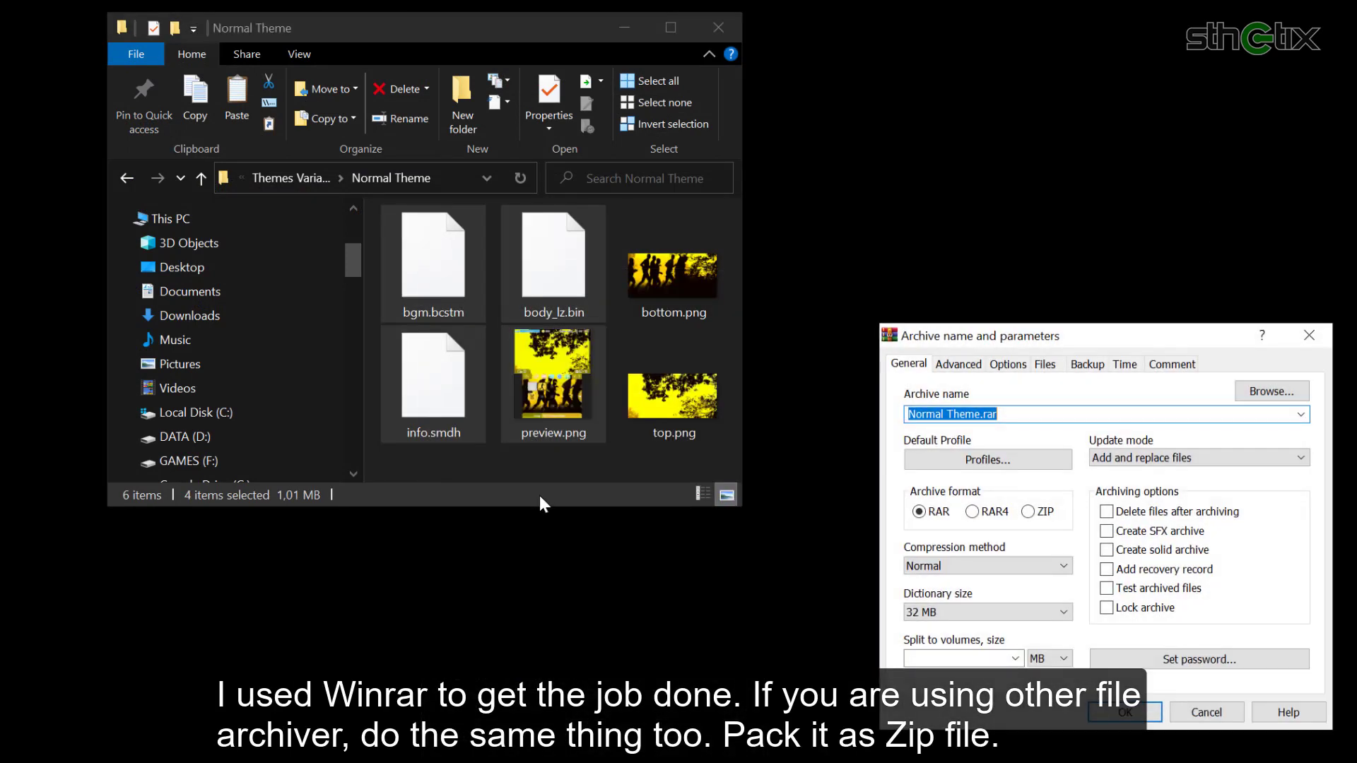
click(1027, 511)
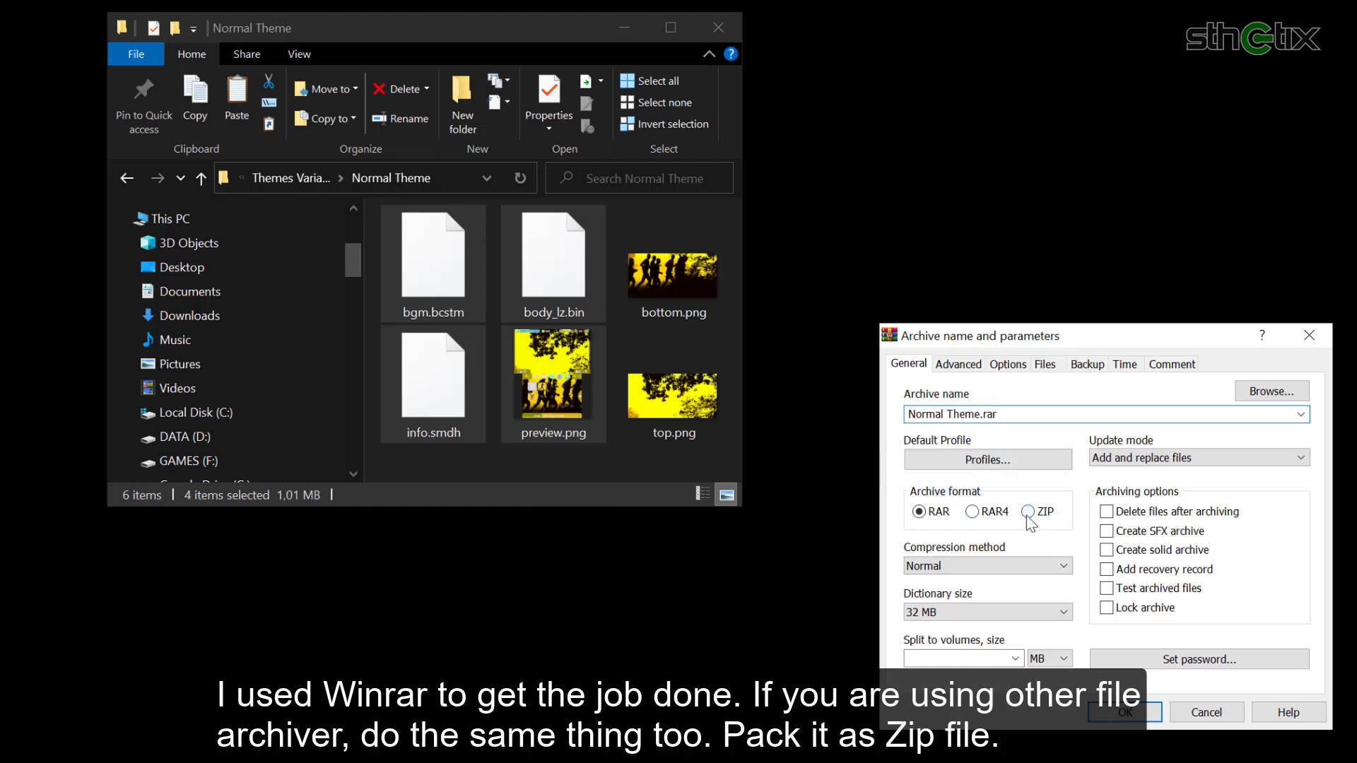
click(1125, 712)
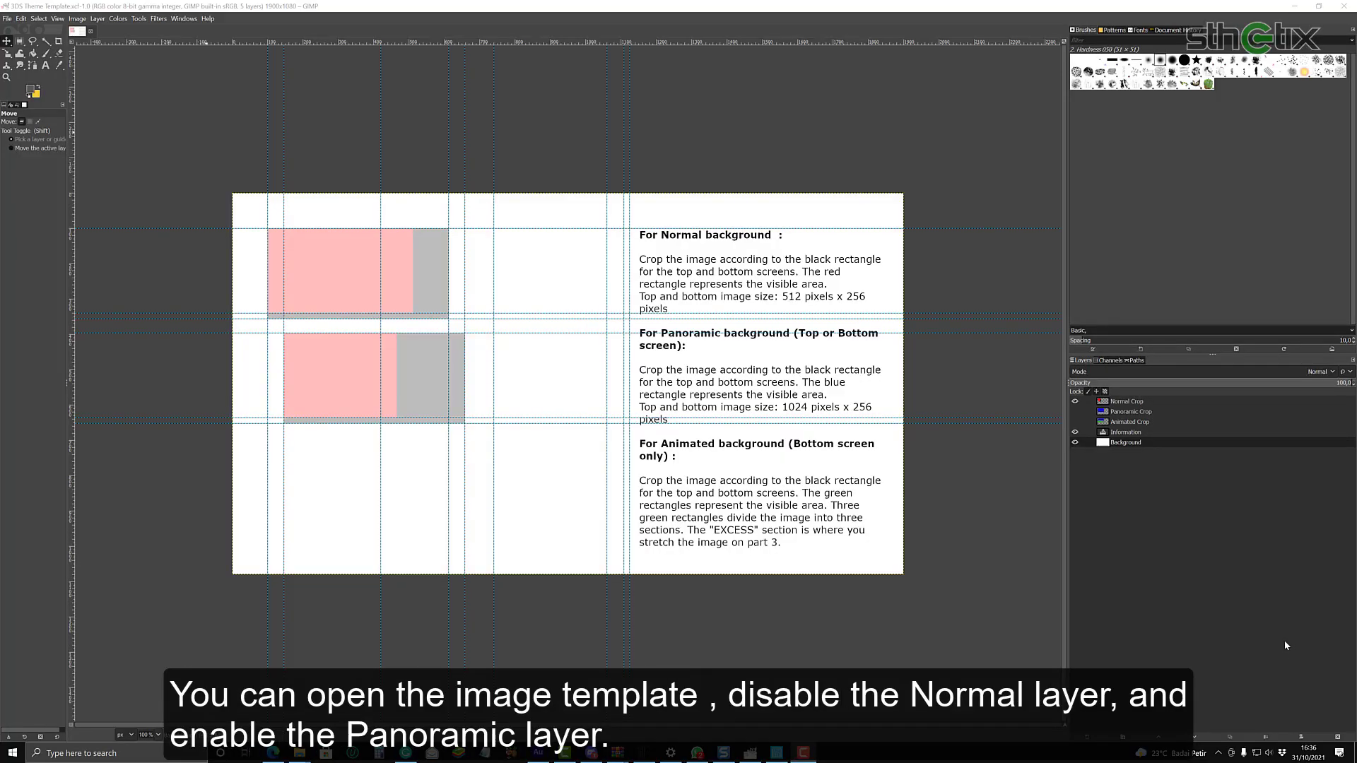
Step: Hide the Normal Crop guide layer and show the Panoramic Crop layer
click(1075, 401)
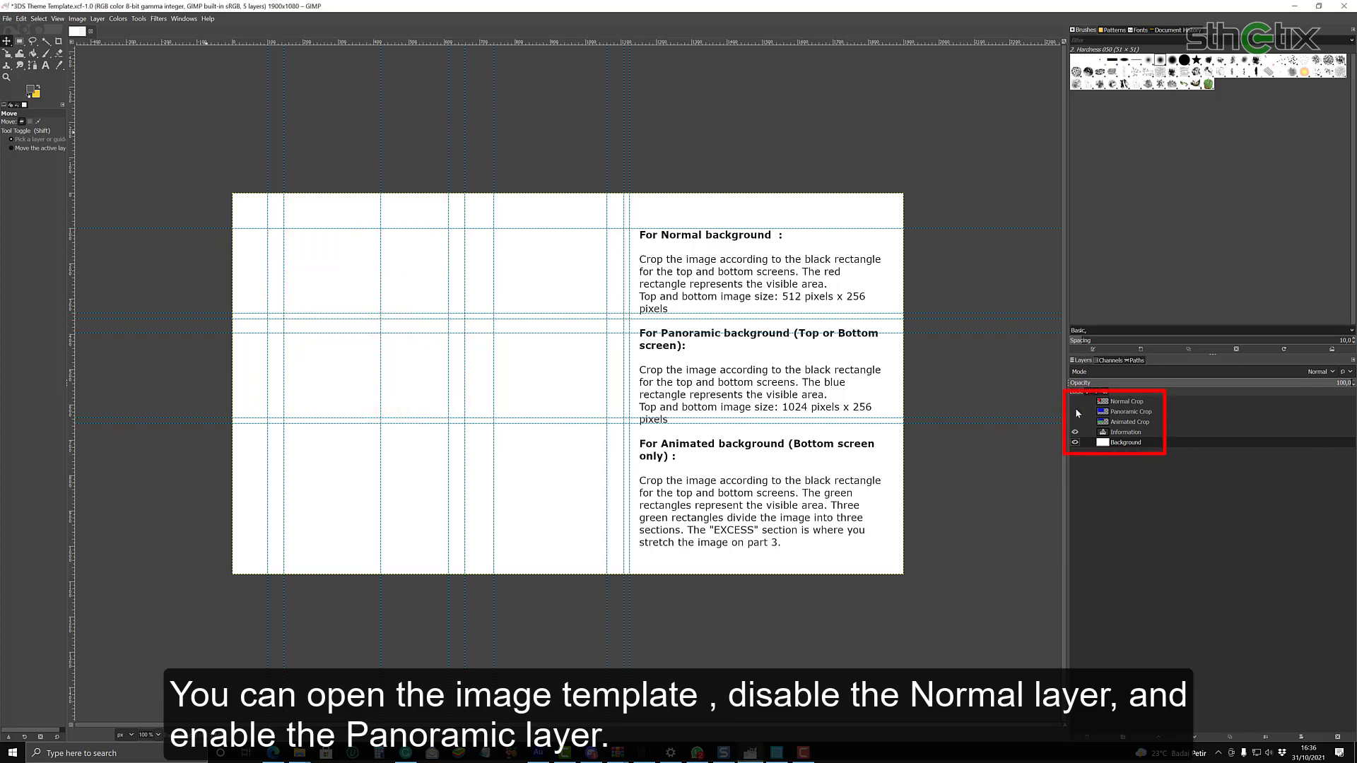
click(1075, 411)
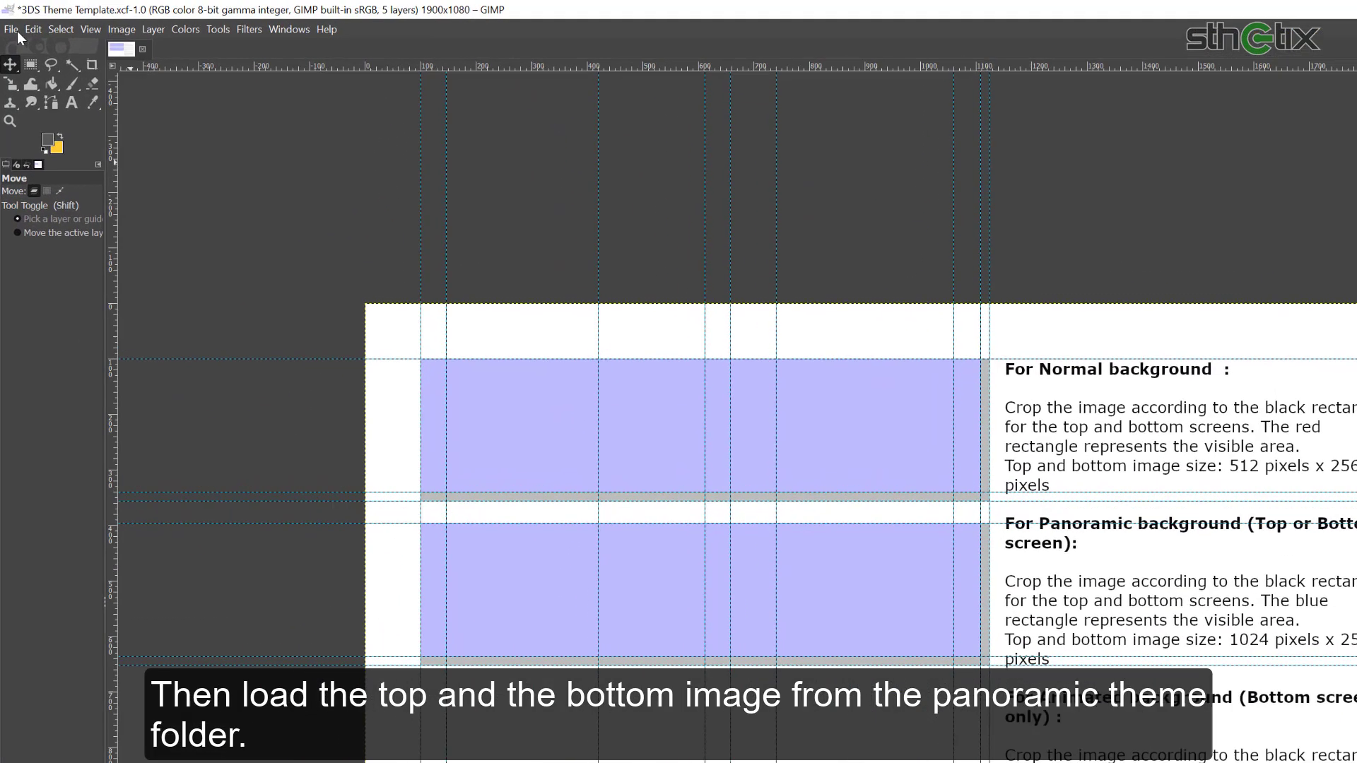
click(7, 19)
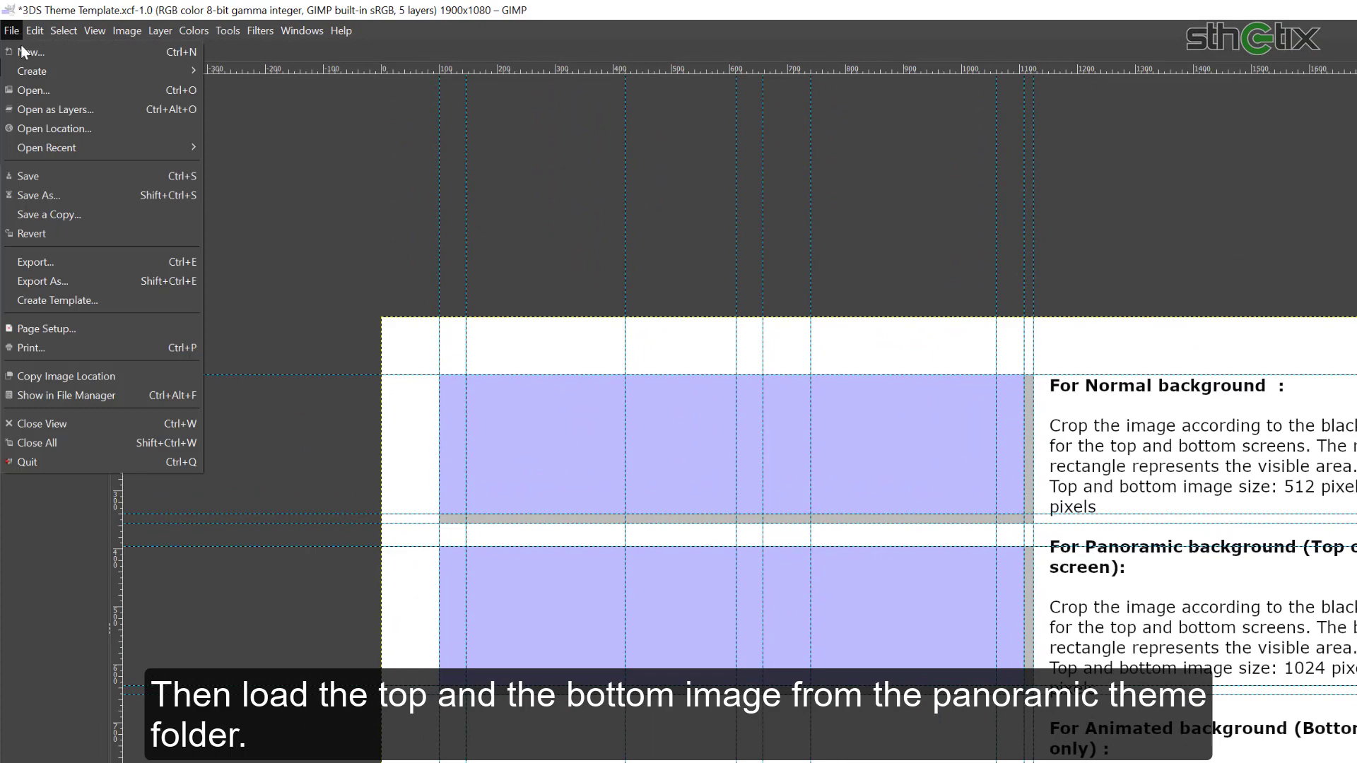
click(53, 108)
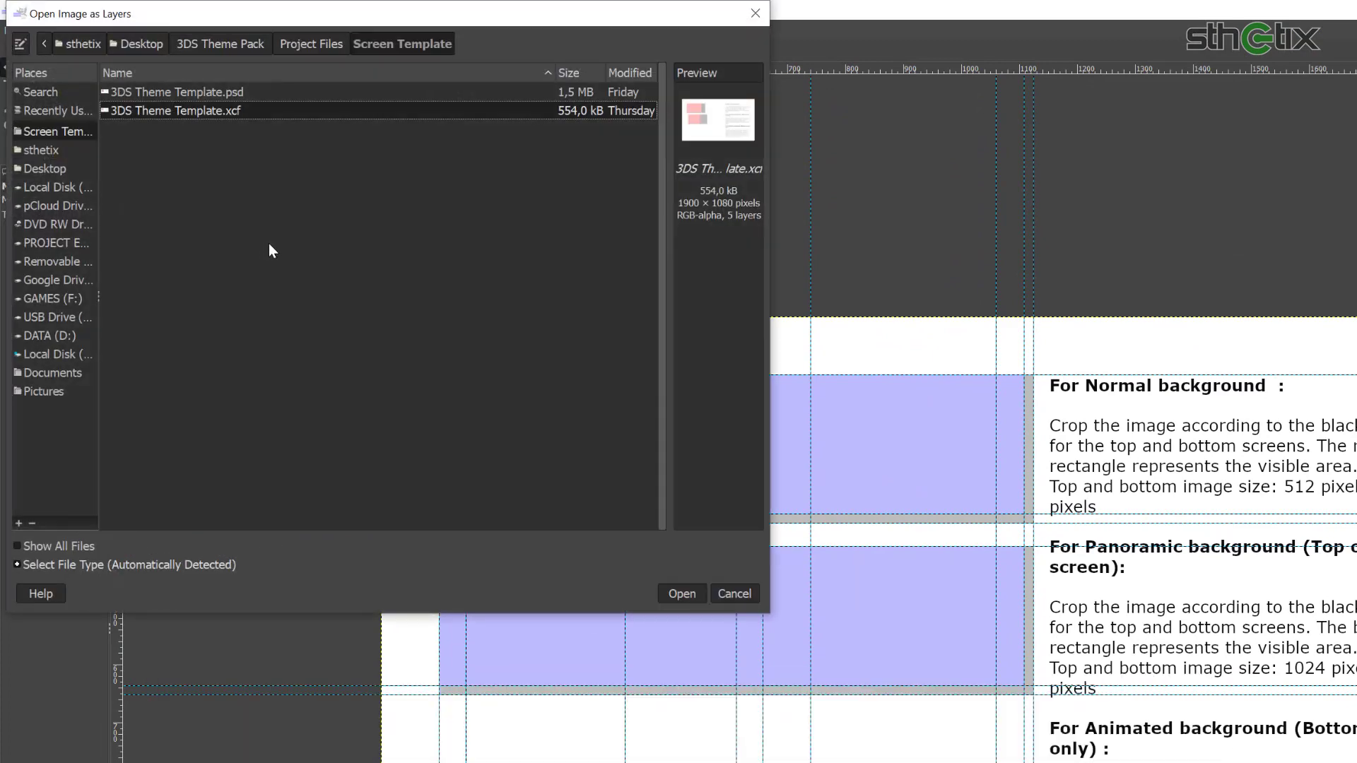
Step: Open Panoramic Theme's top.png as a layer and move it over the top crop area
click(303, 45)
double_click(172, 222)
double_click(151, 130)
double_click(163, 110)
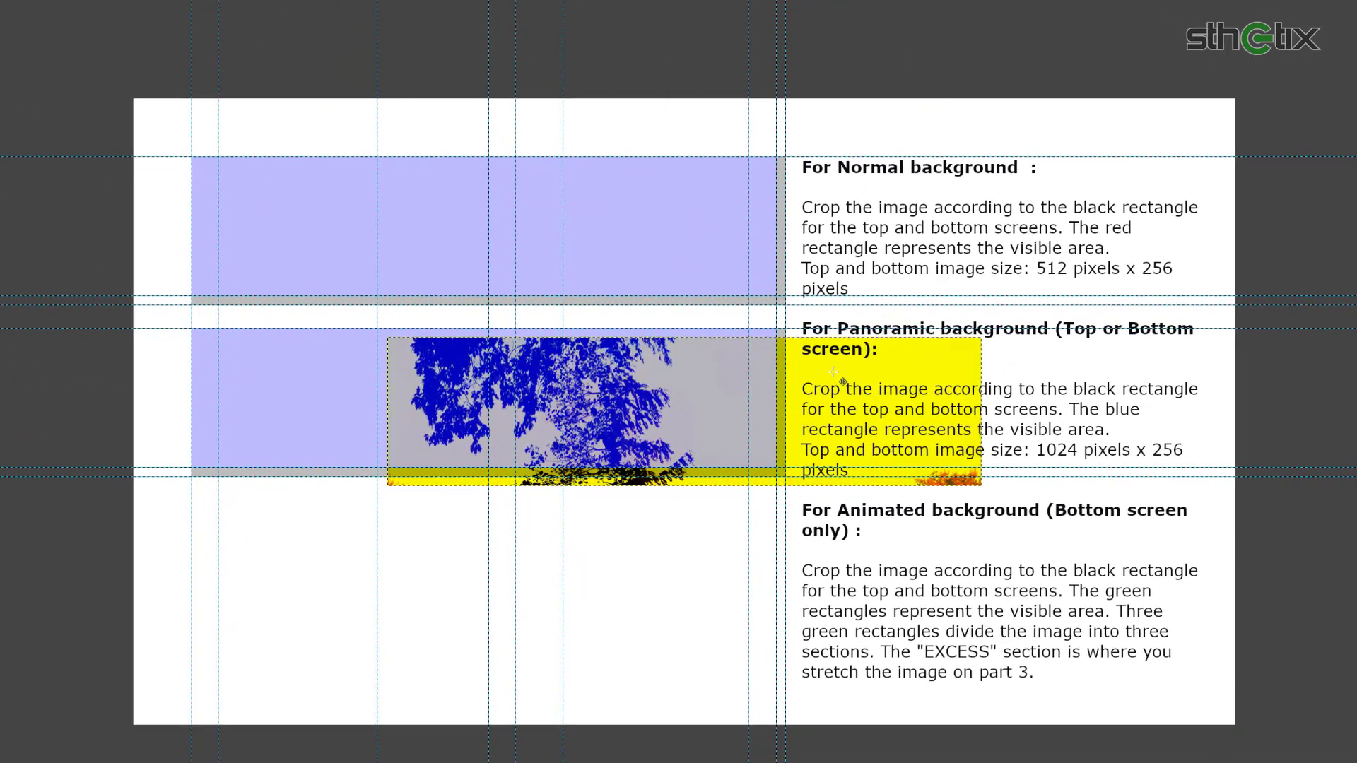
drag(826, 367, 634, 191)
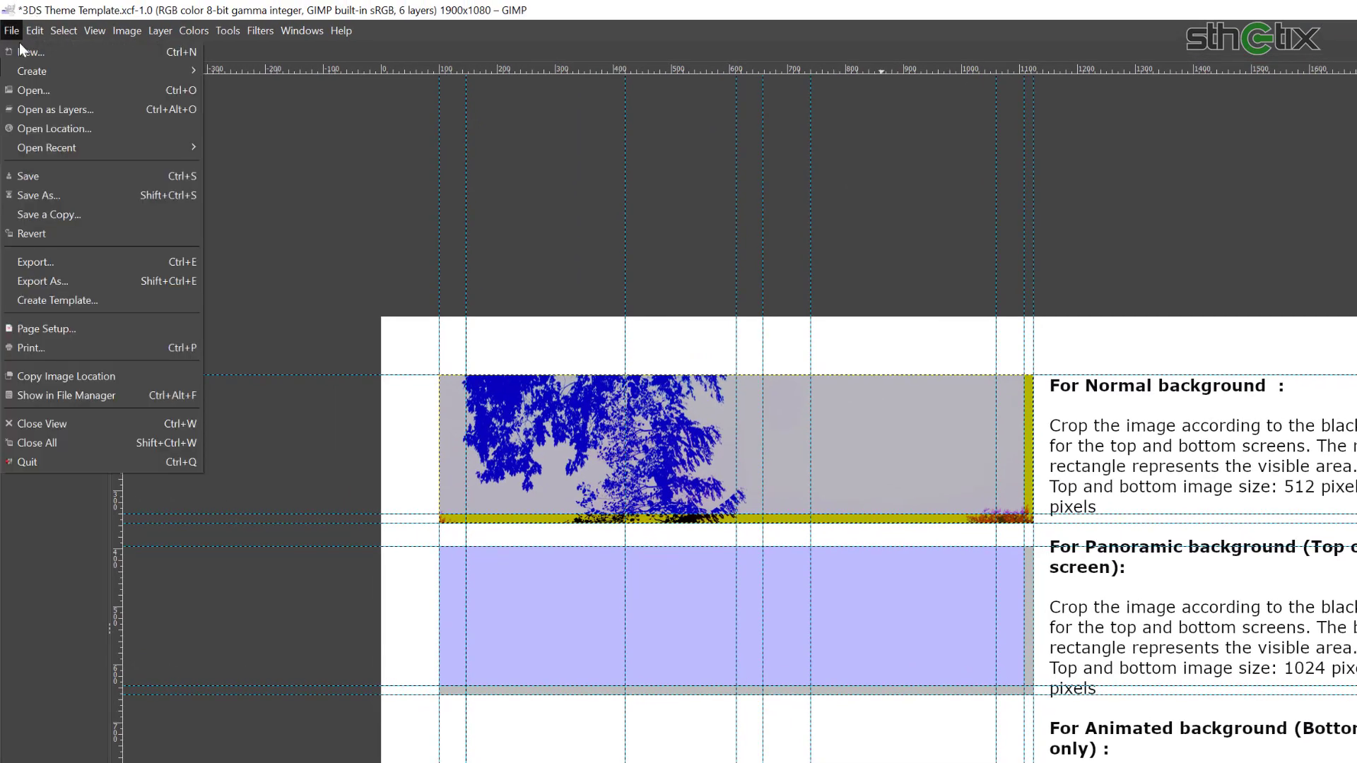
Step: Open bottom.png from Themes Variants\Panoramic Theme as a new layer
click(43, 109)
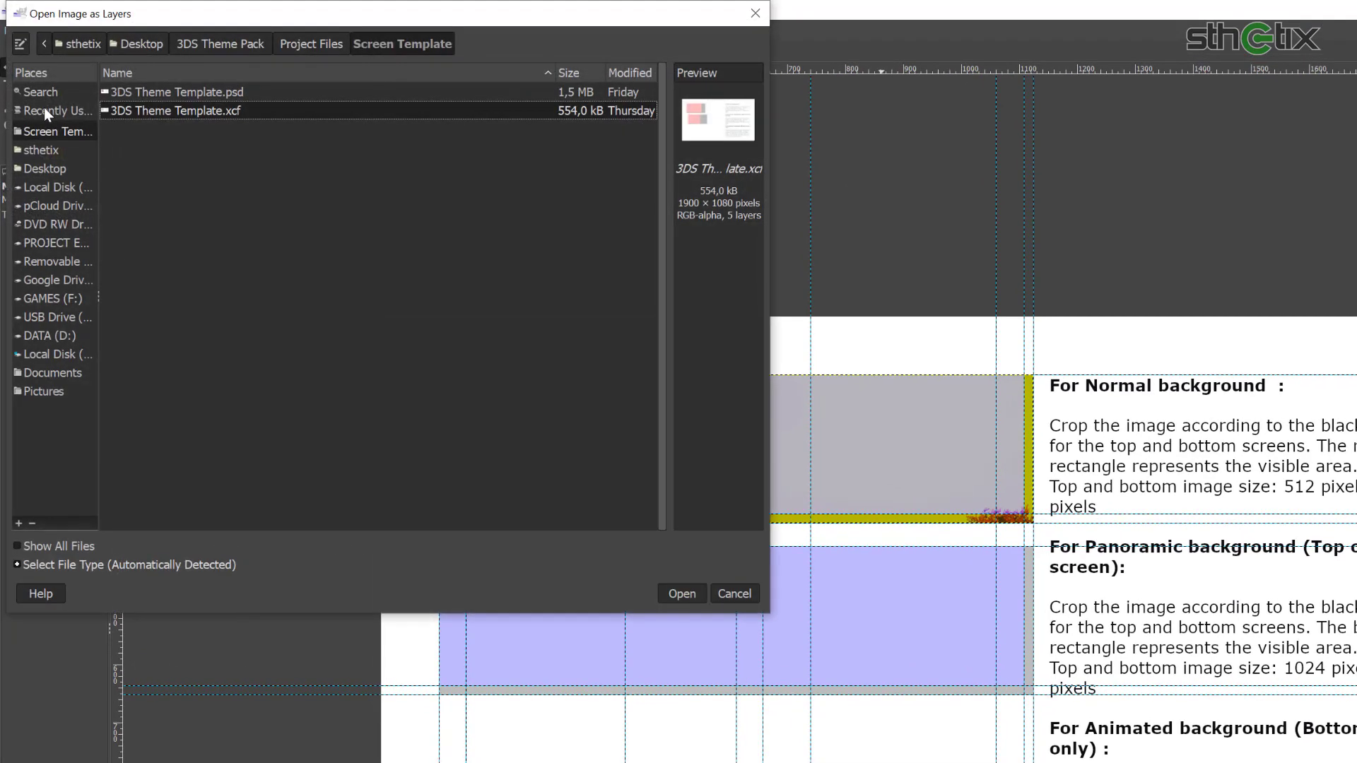
click(294, 49)
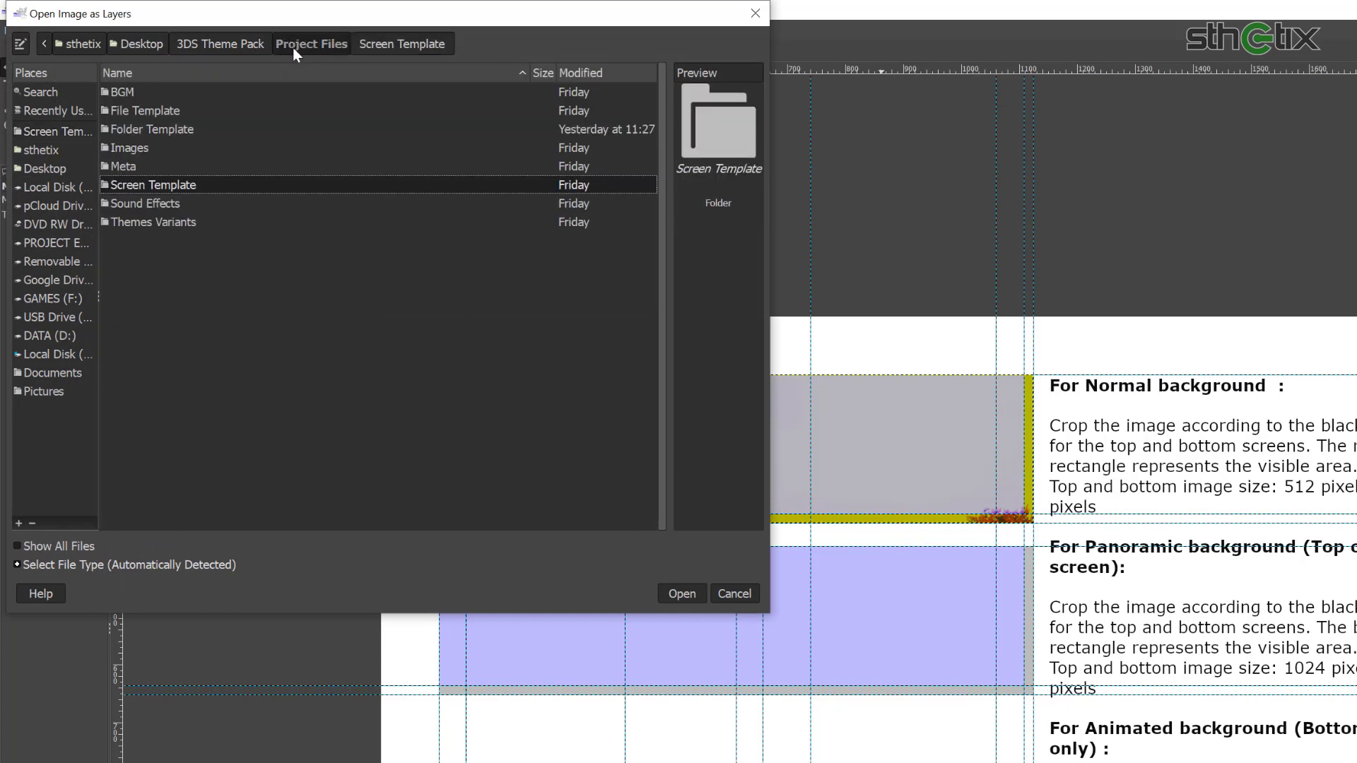
double_click(167, 220)
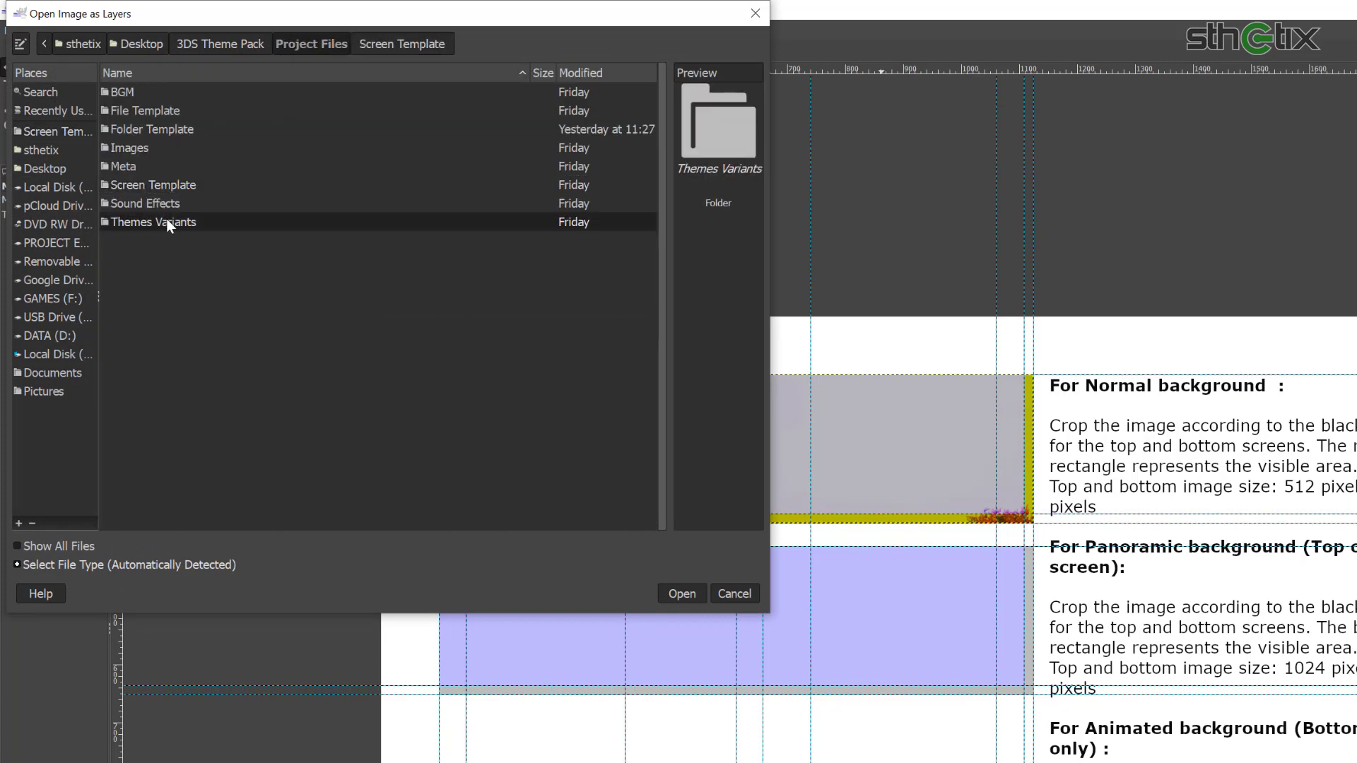
double_click(164, 132)
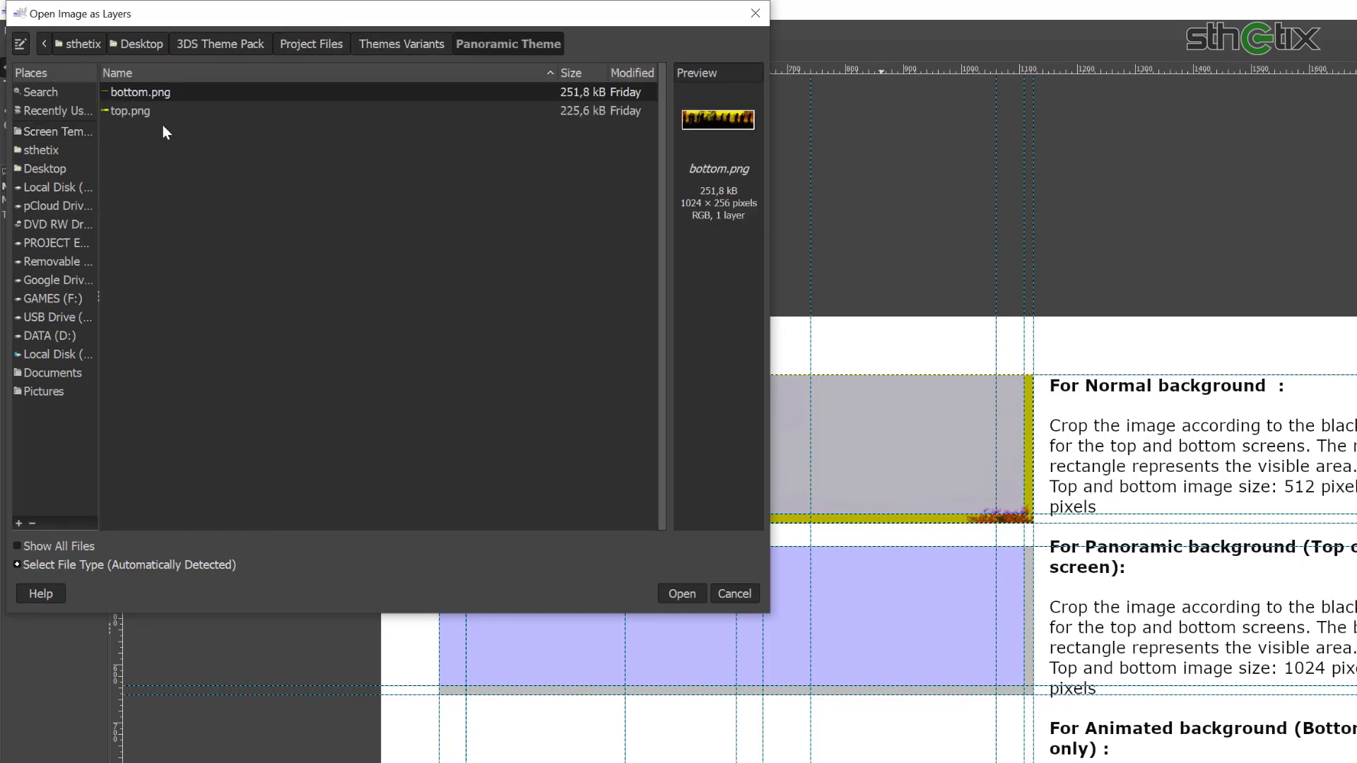
double_click(152, 92)
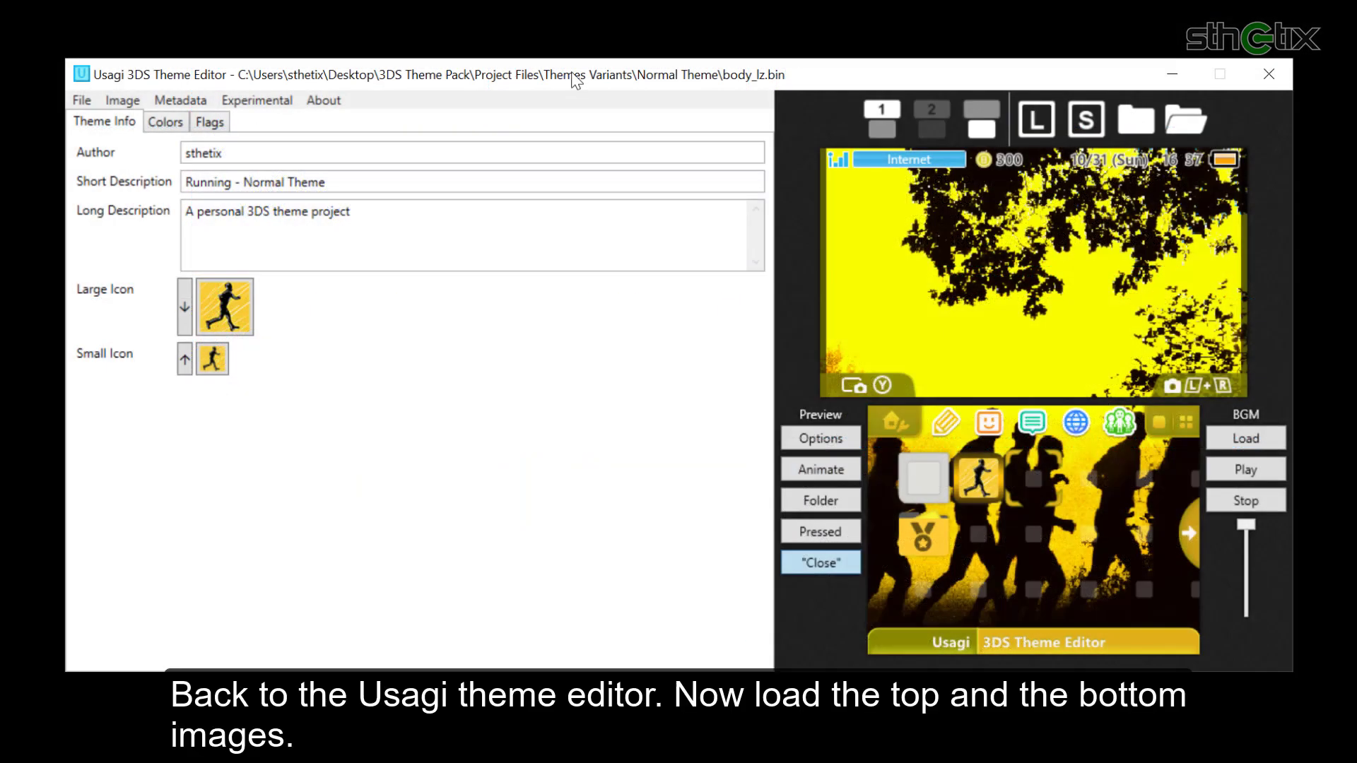
Step: Import top.png from the Panoramic Theme folder as the top-screen image
click(126, 100)
mouse_move(275, 126)
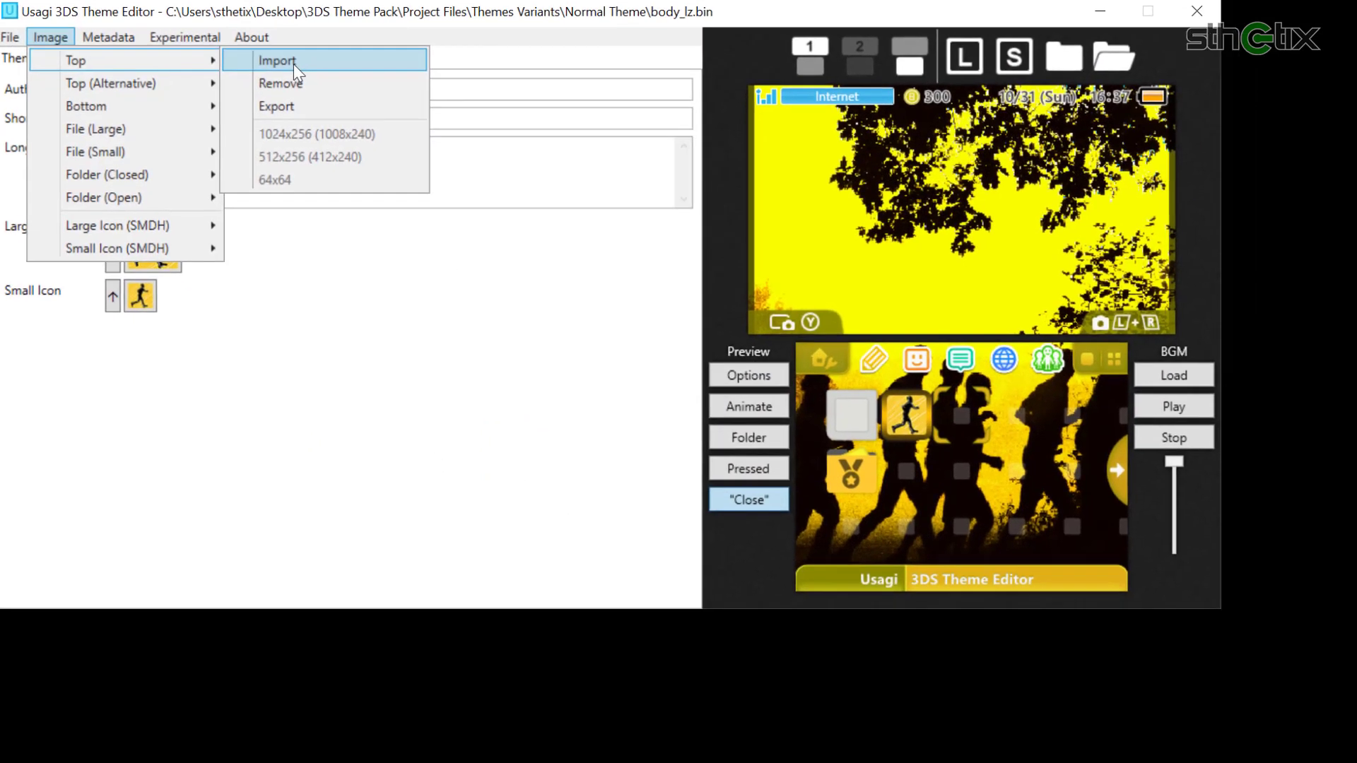
click(332, 124)
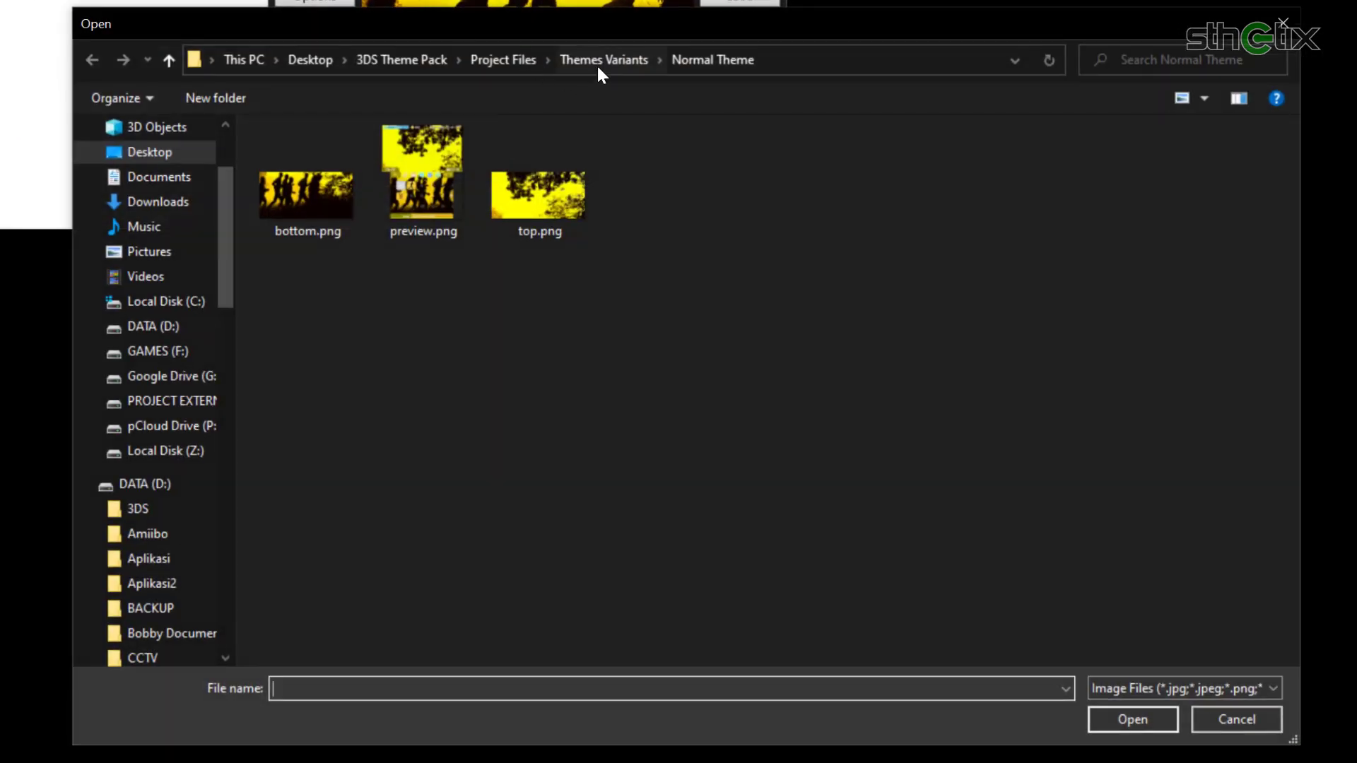
click(596, 65)
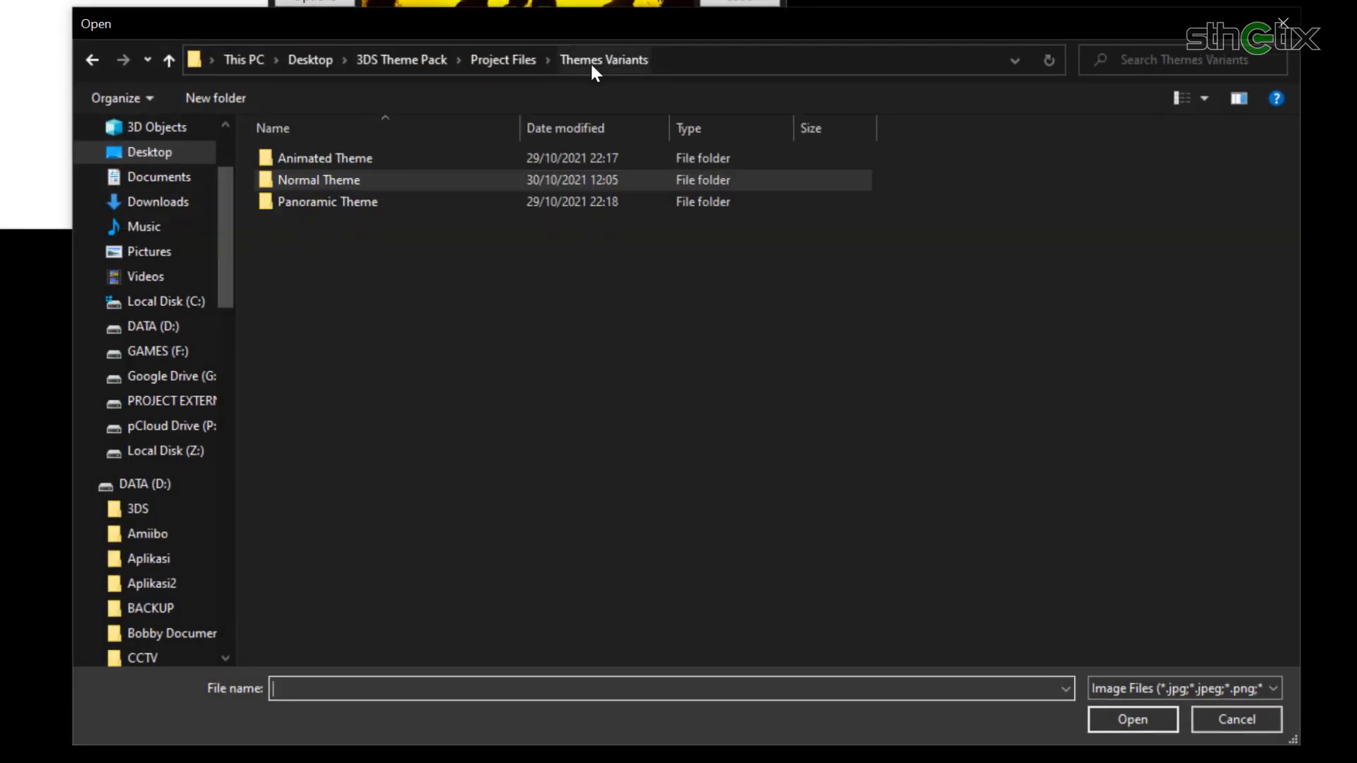
double_click(345, 202)
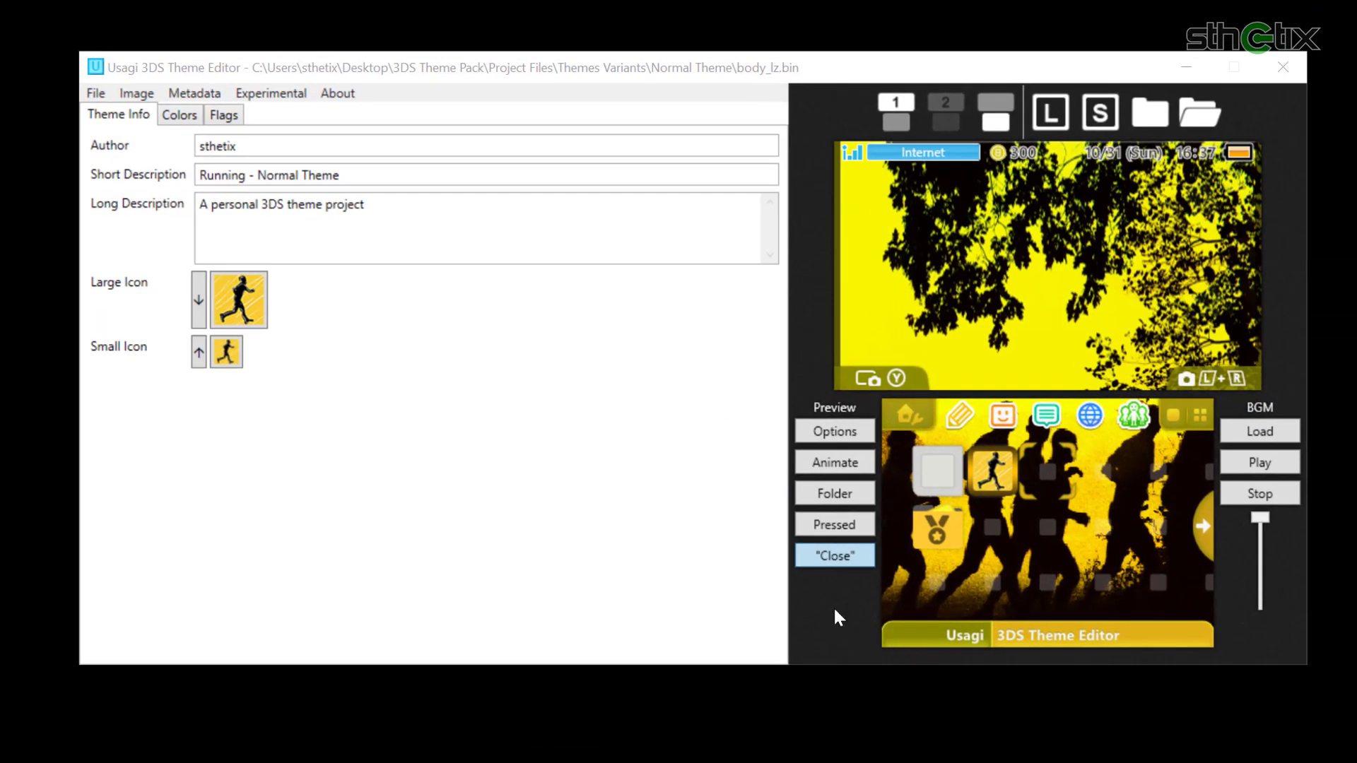
Step: Import bottom.png from the Panoramic Theme folder as the bottom-screen image
click(138, 95)
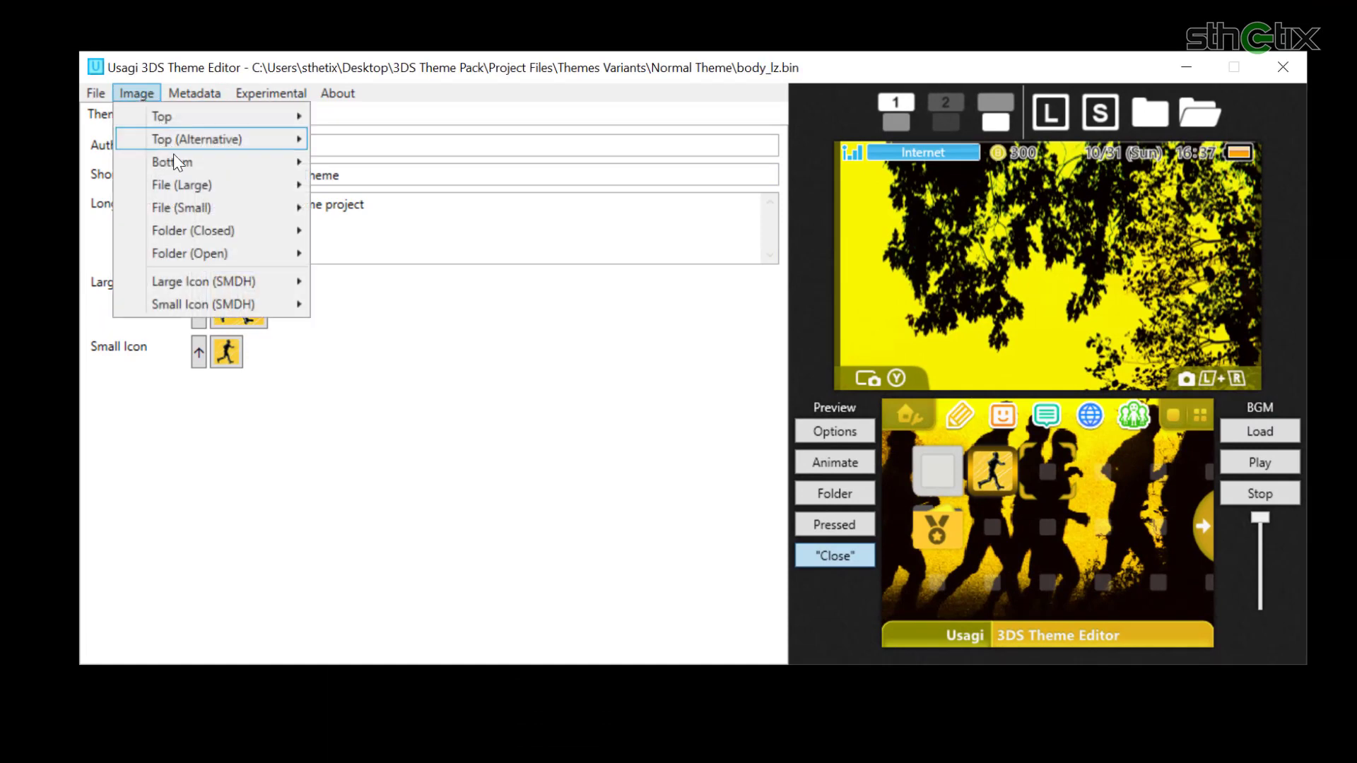
mouse_move(215, 165)
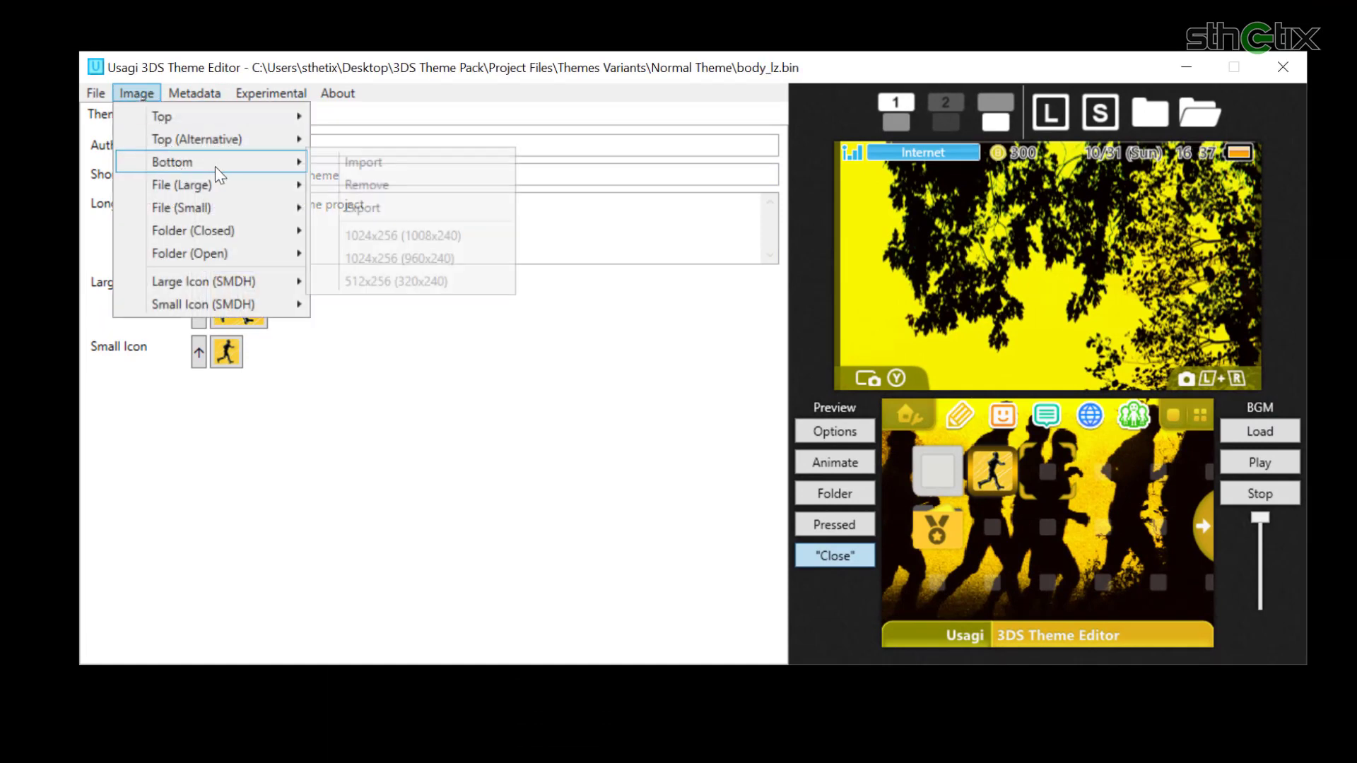
click(364, 165)
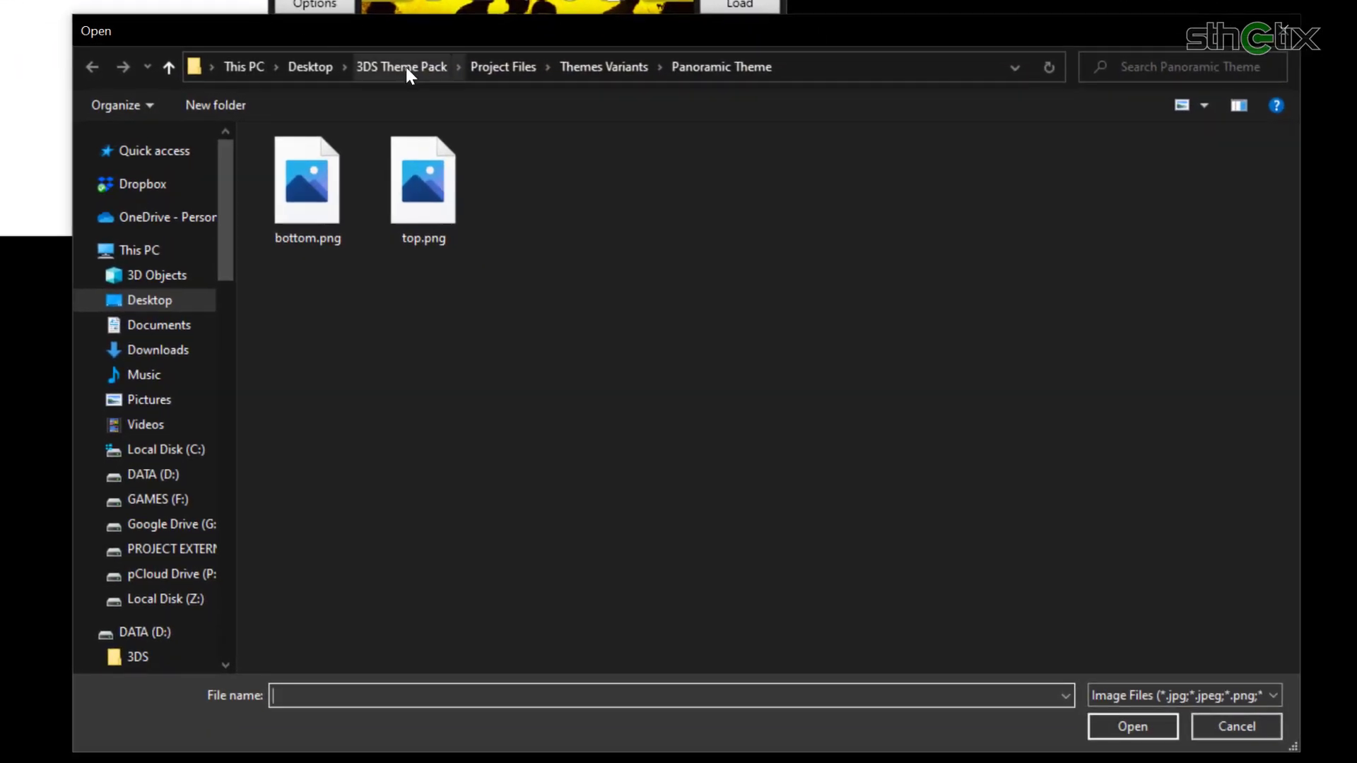
double_click(298, 182)
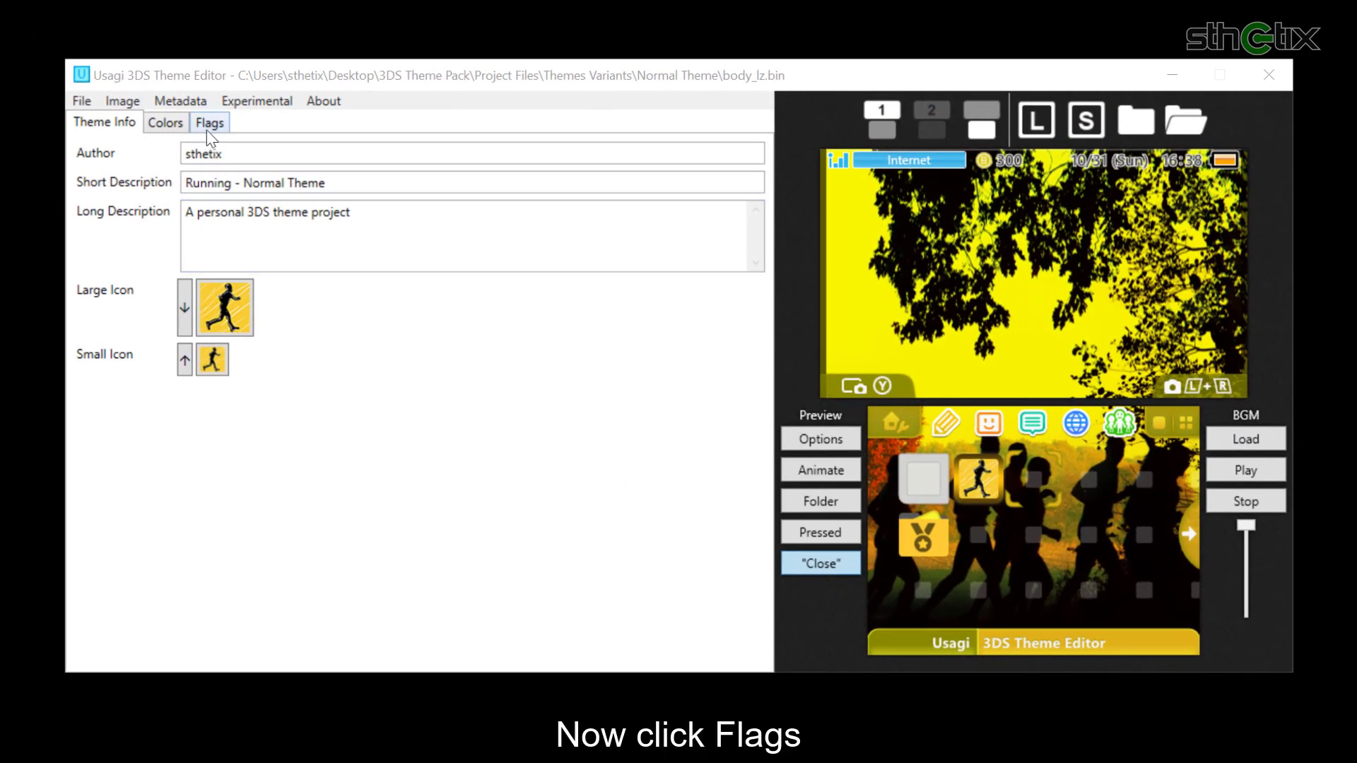
Step: Confirm both Top and Bottom Screen Frame Types are Fast Scroll, then play the scrolling animation preview
click(210, 124)
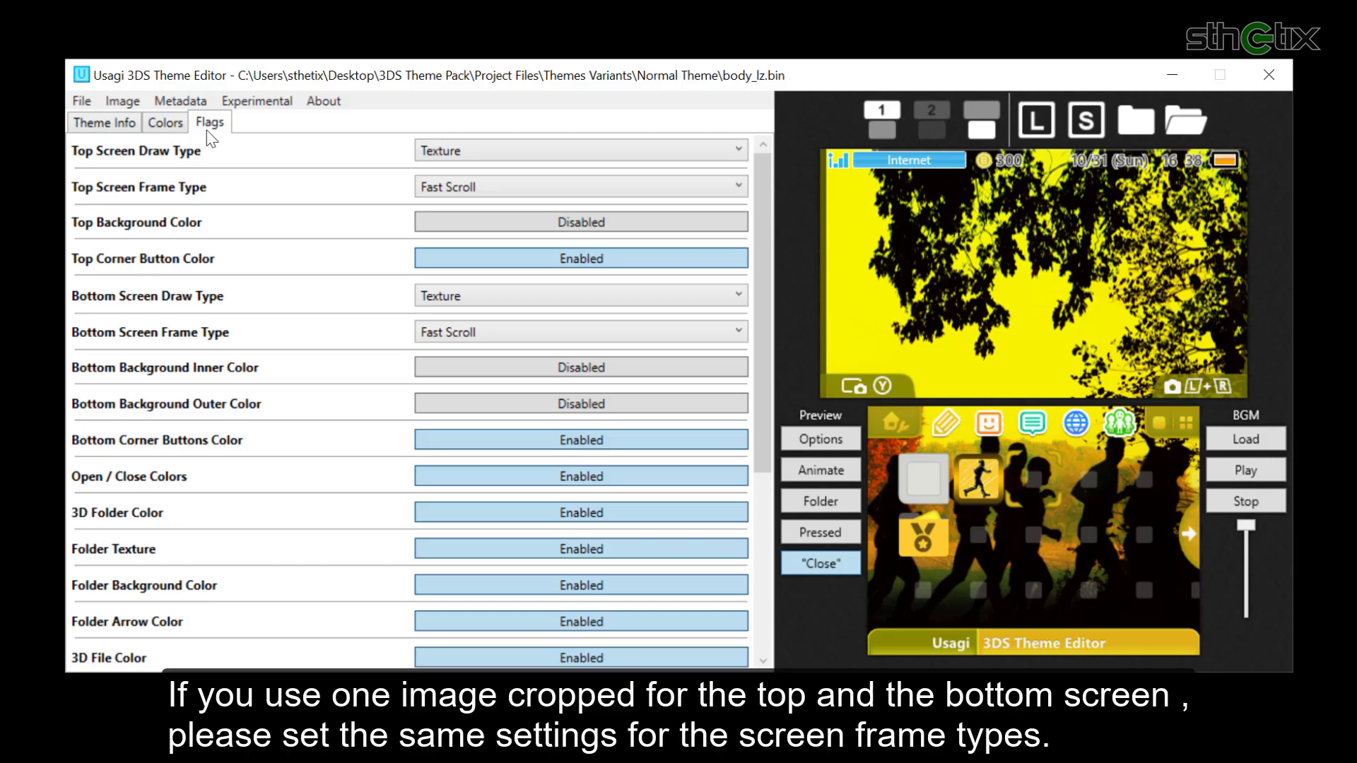
click(817, 475)
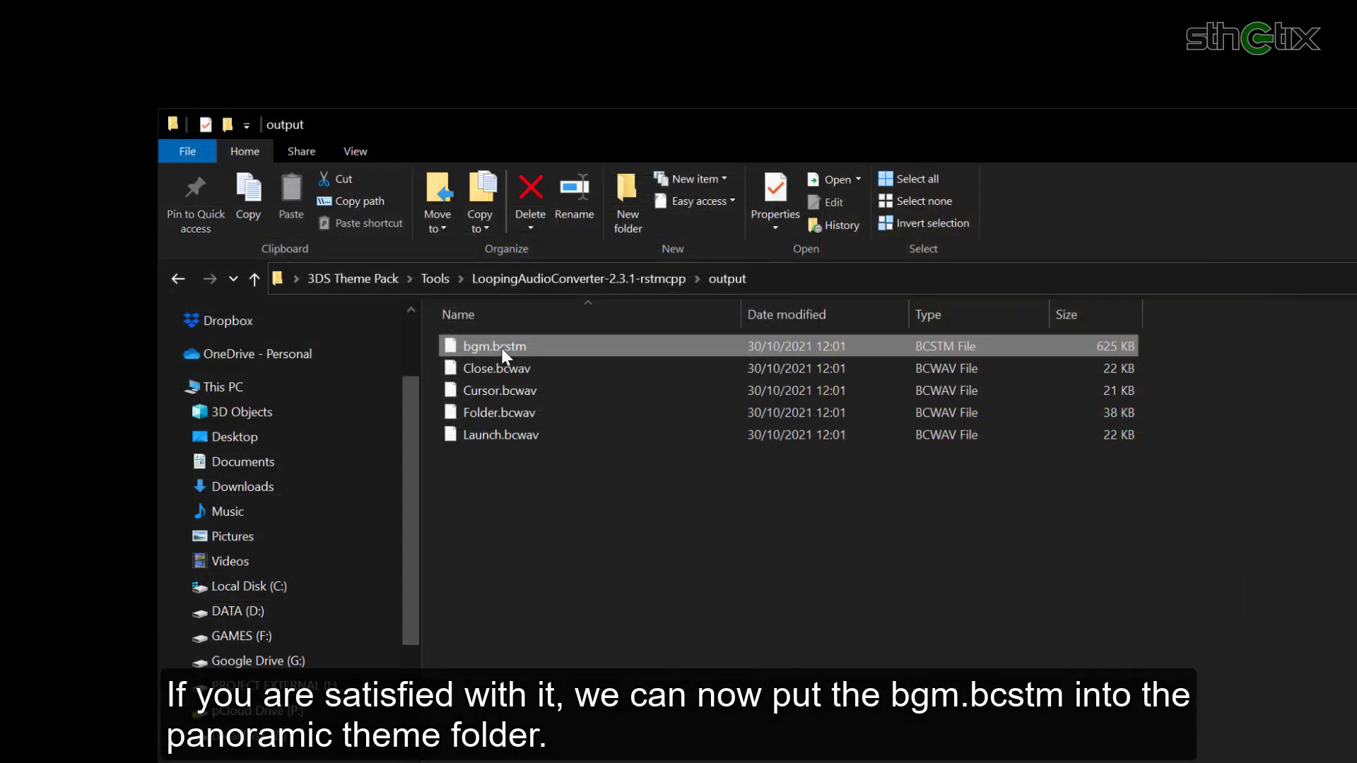
Step: Copy bgm.bcstm and paste it into Project Files > Themes Variants > Panoramic Theme
key(ctrl+c)
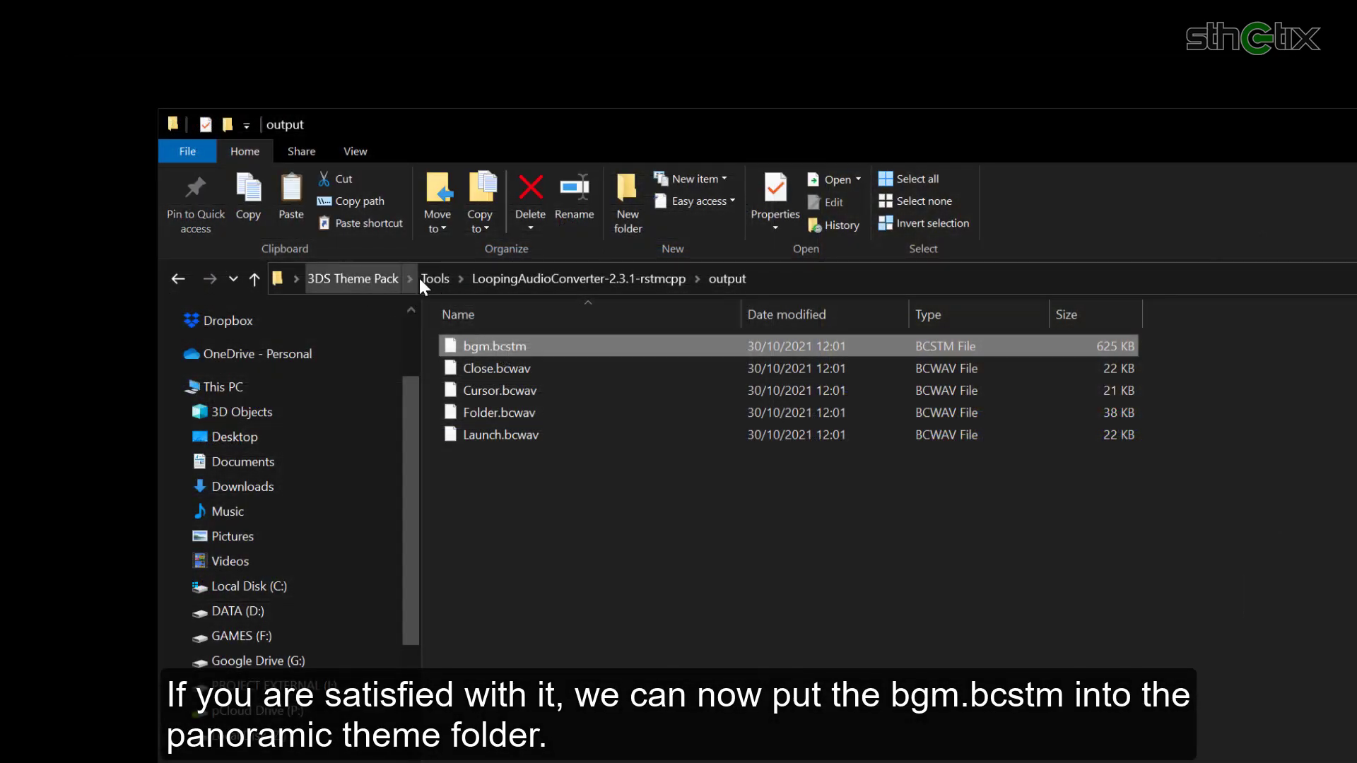
click(371, 275)
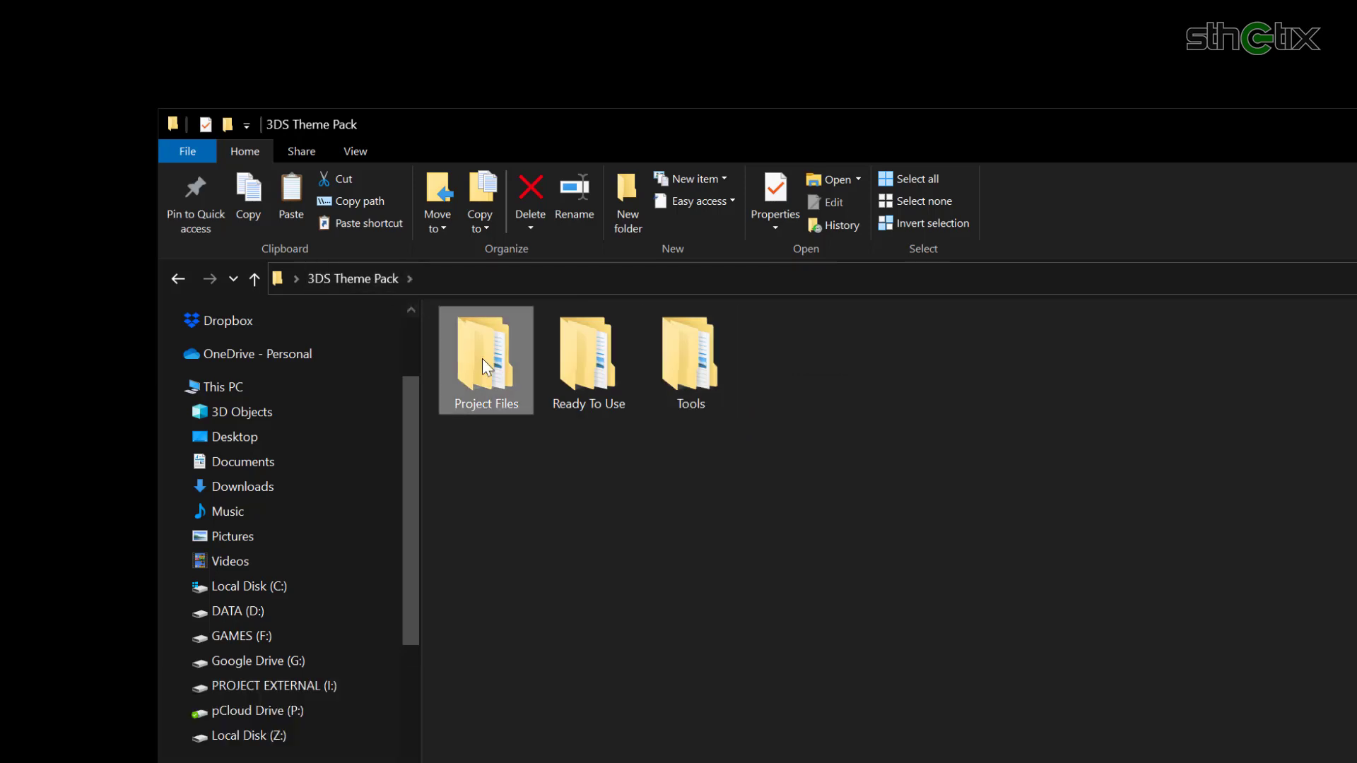
double_click(482, 359)
double_click(520, 499)
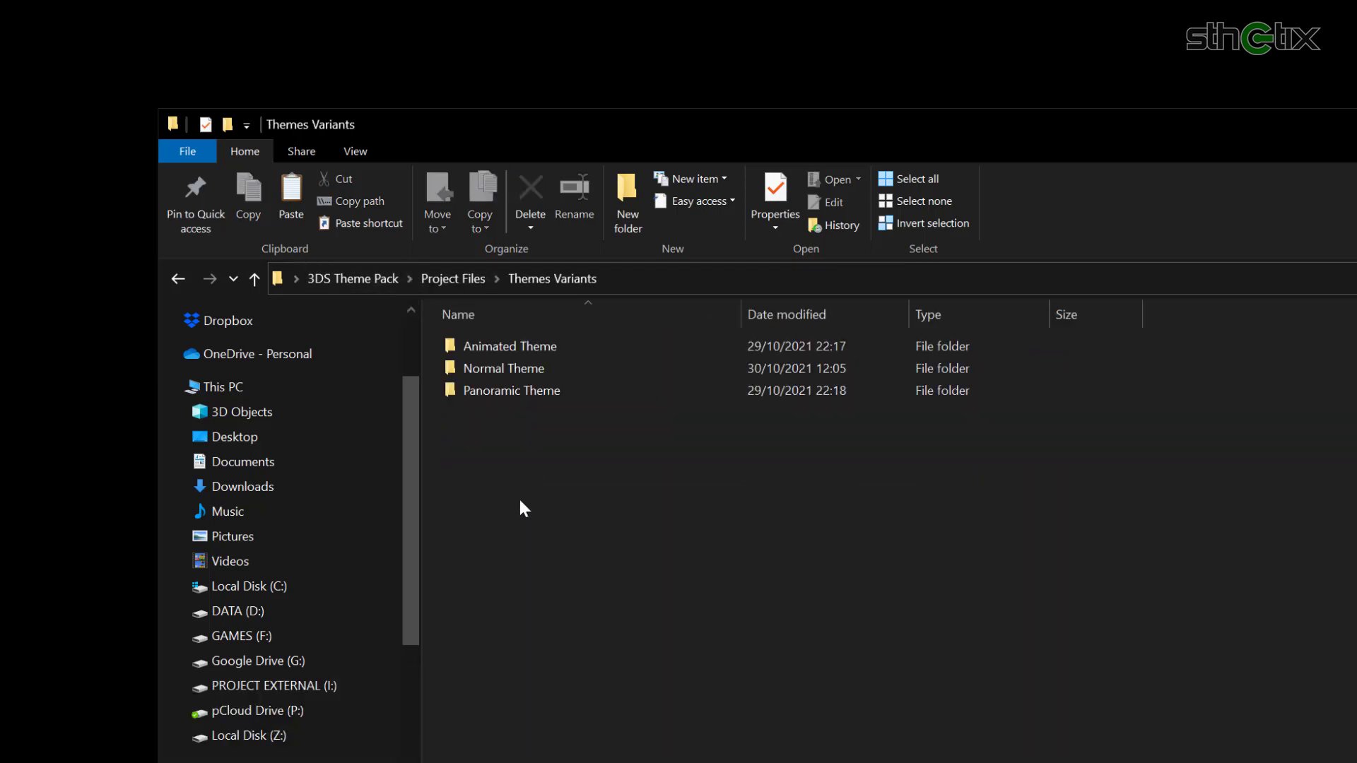
double_click(491, 391)
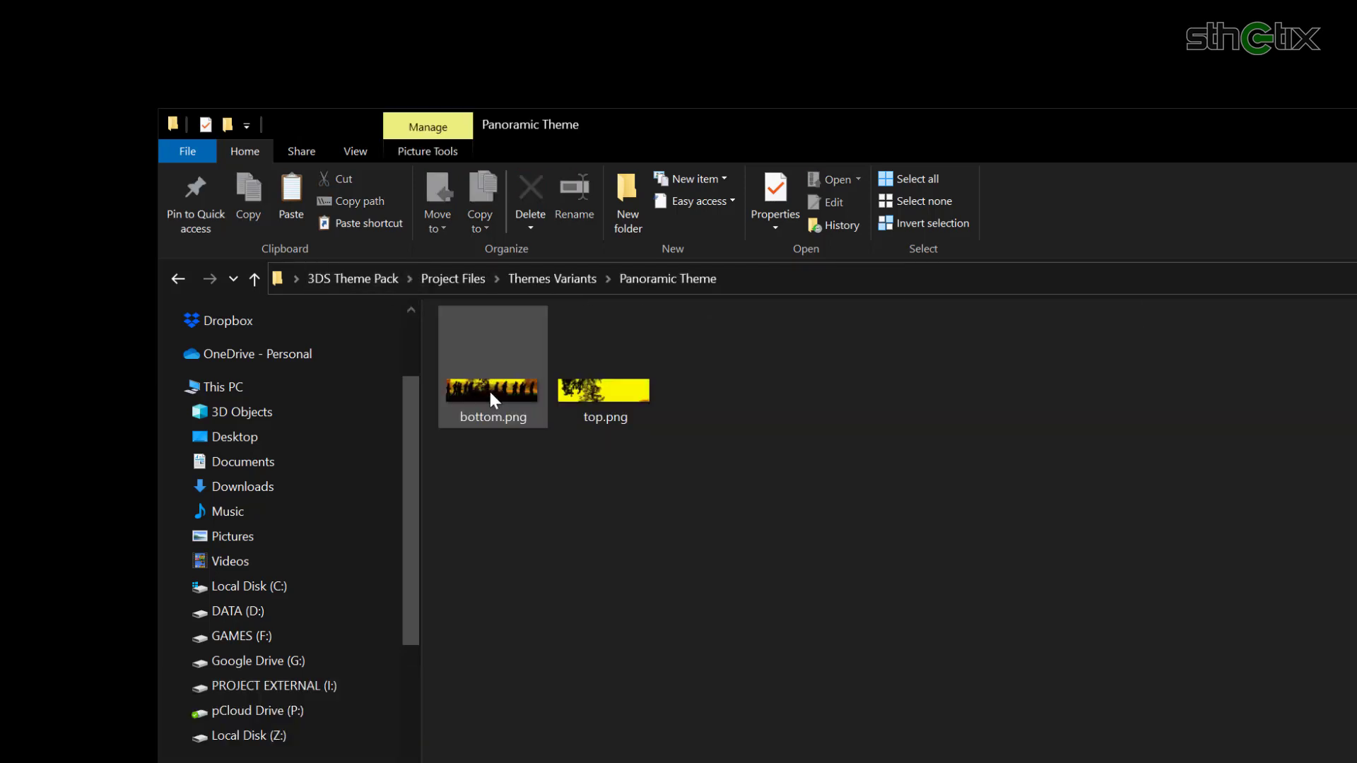
right_click(508, 479)
click(572, 621)
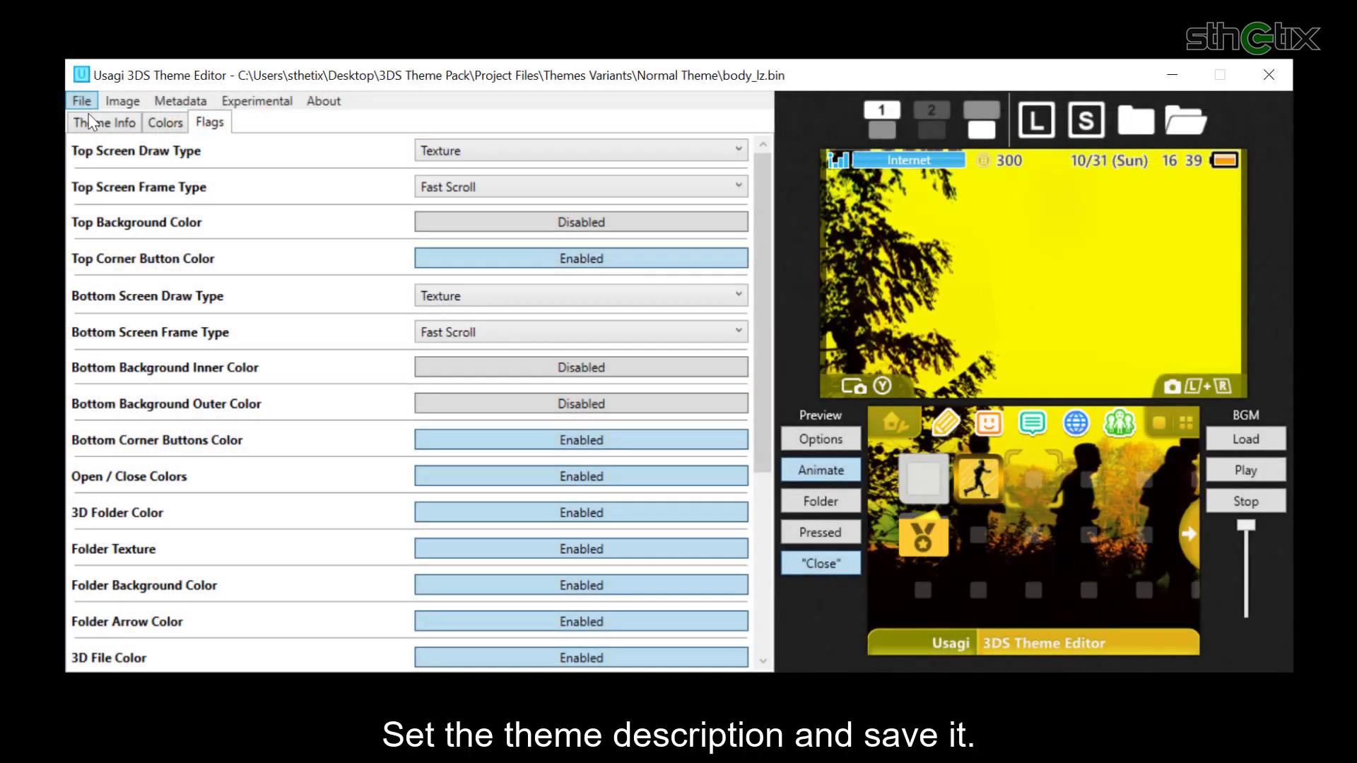
Step: On Theme Info, replace 'Normal' with 'Panoramic' in the Short Description
click(105, 122)
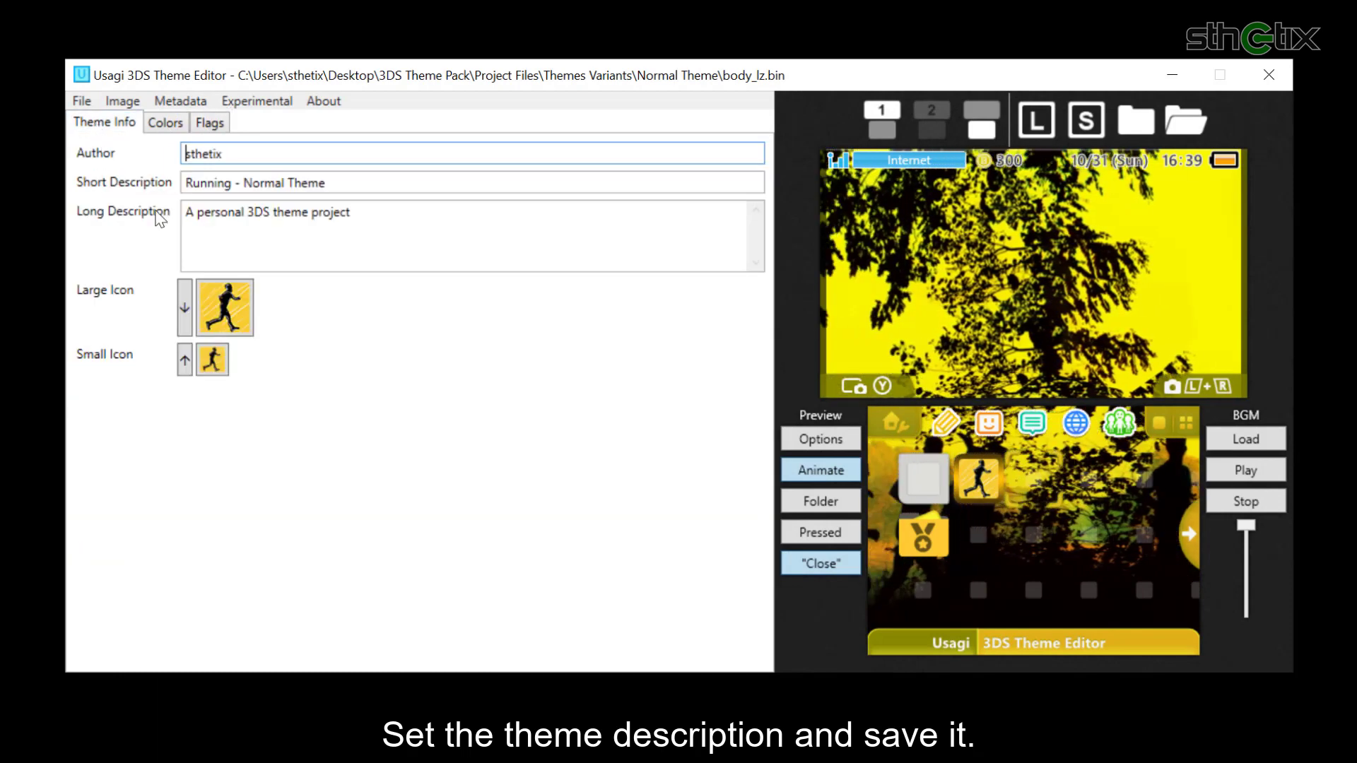
drag(243, 183, 287, 183)
text(Panor)
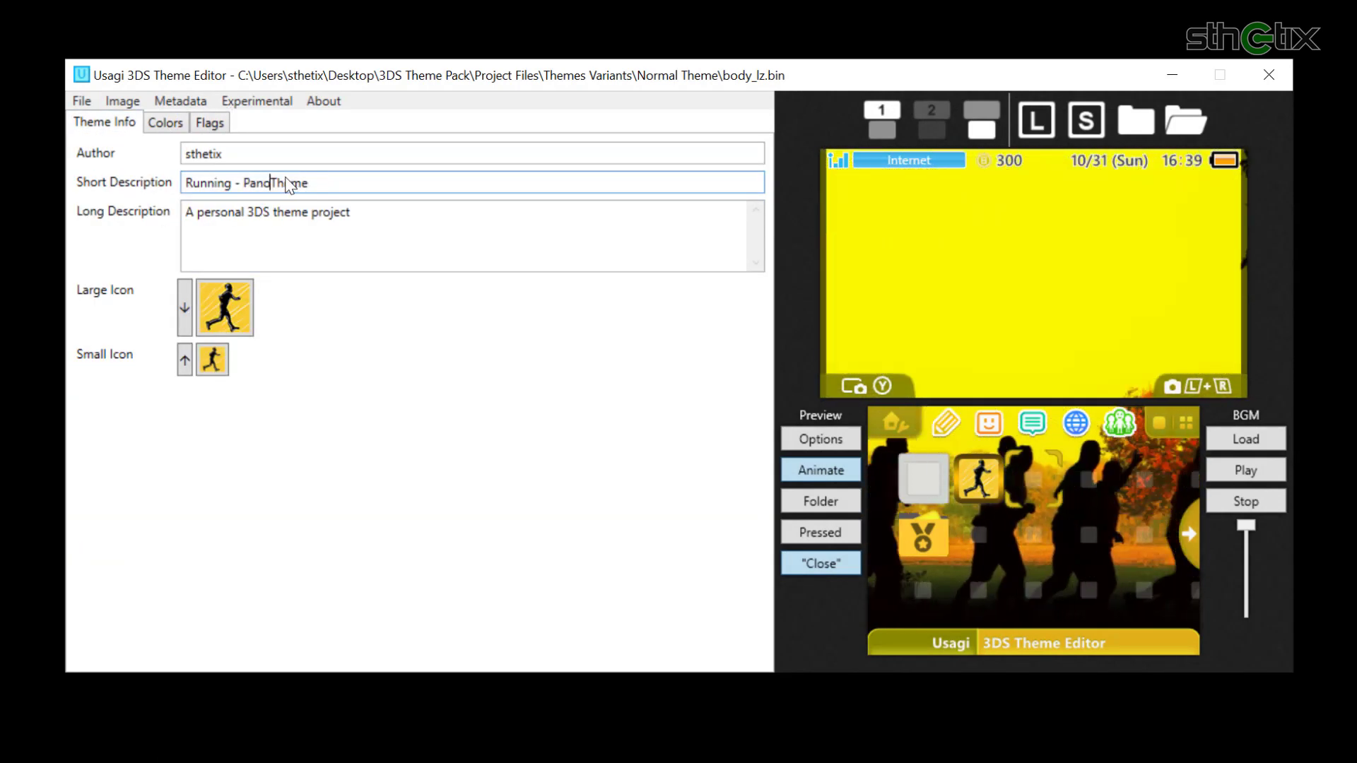
text(amic)
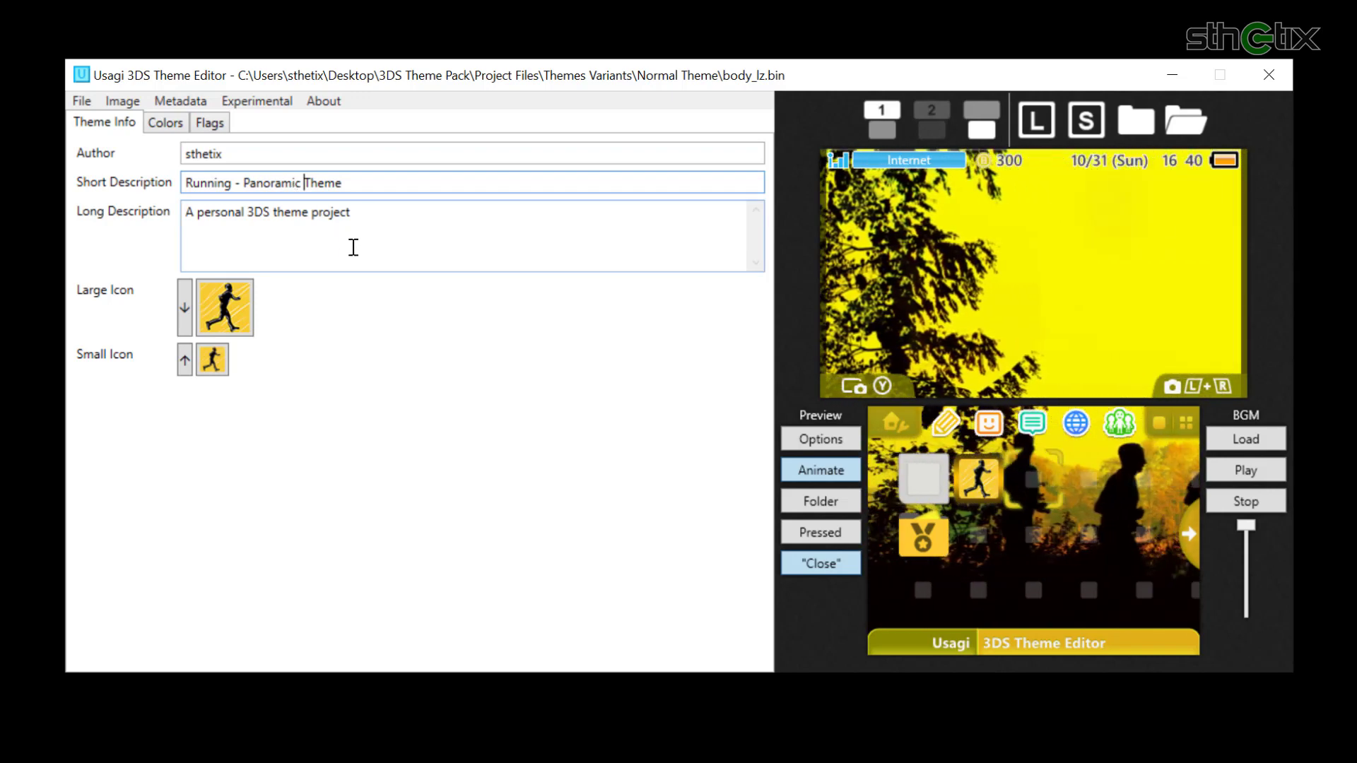
Step: Save the theme as body_lz.bin into the Panoramic Theme folder with Save As
click(82, 101)
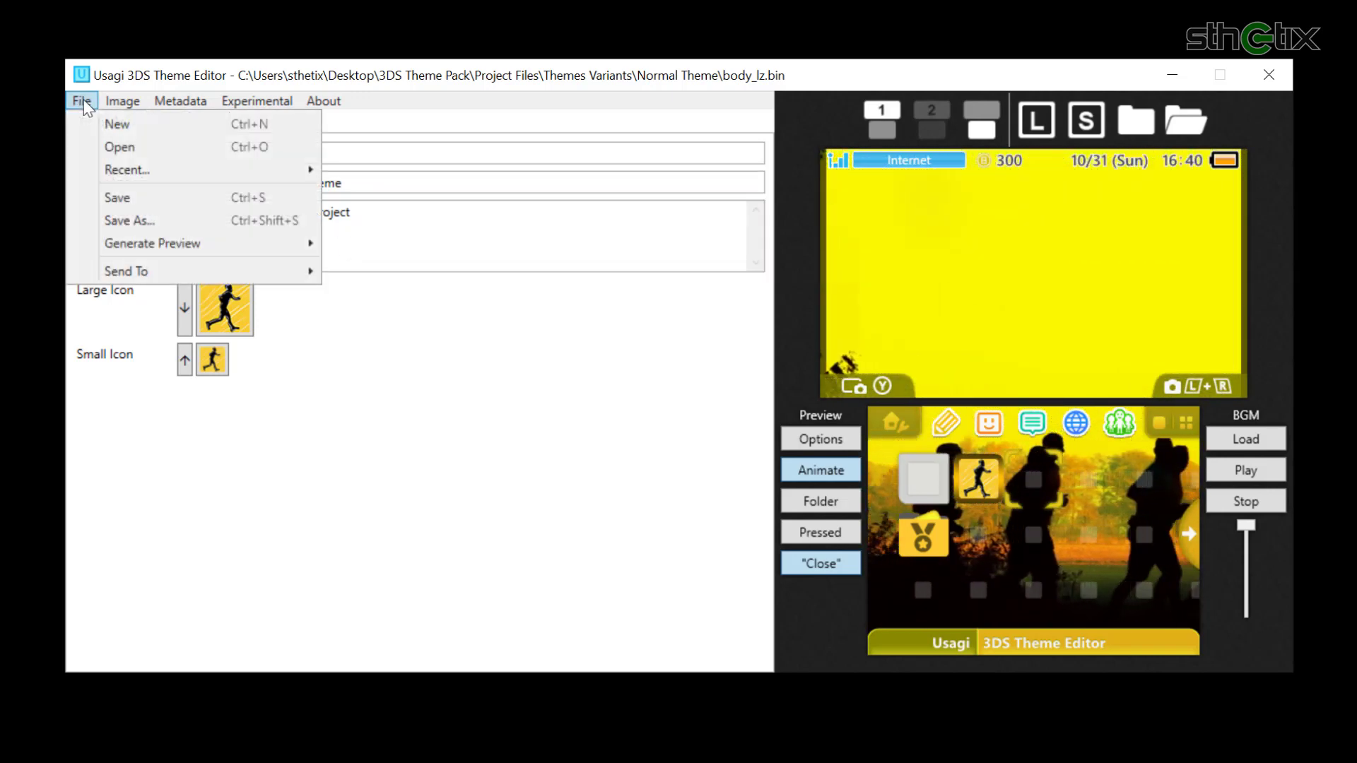
click(134, 222)
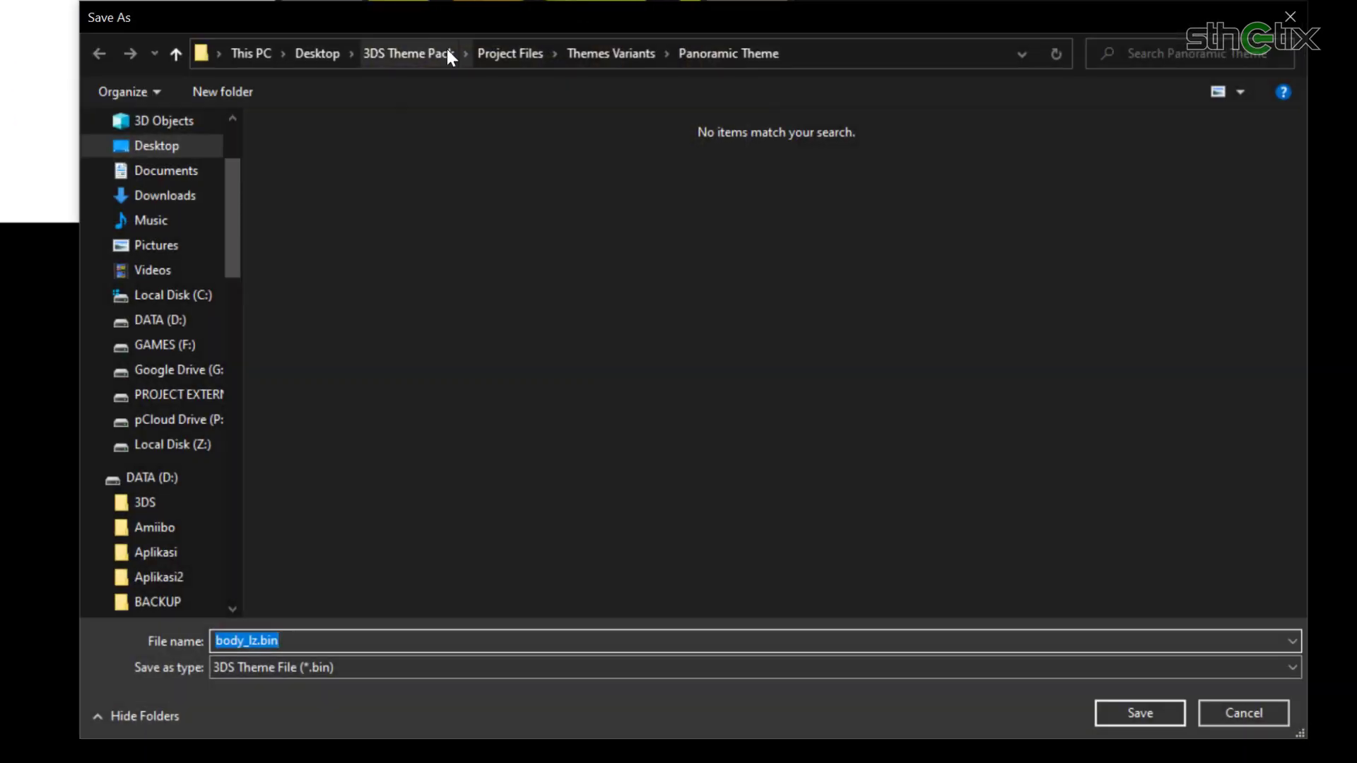
click(1090, 713)
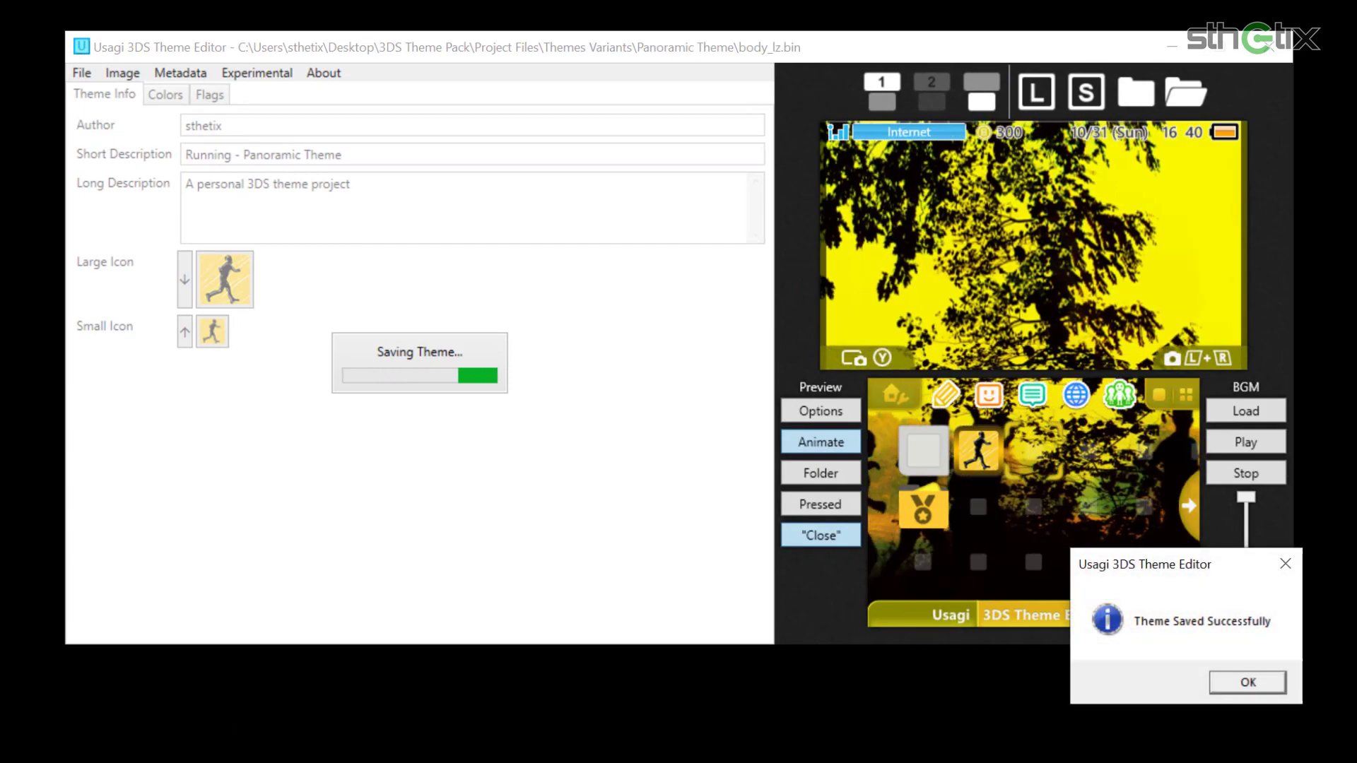
Step: Zip bgm.bcstm, body_lz.bin, info.smdh and preview.png into a ZIP-format Panoramic Theme.zip
click(1245, 682)
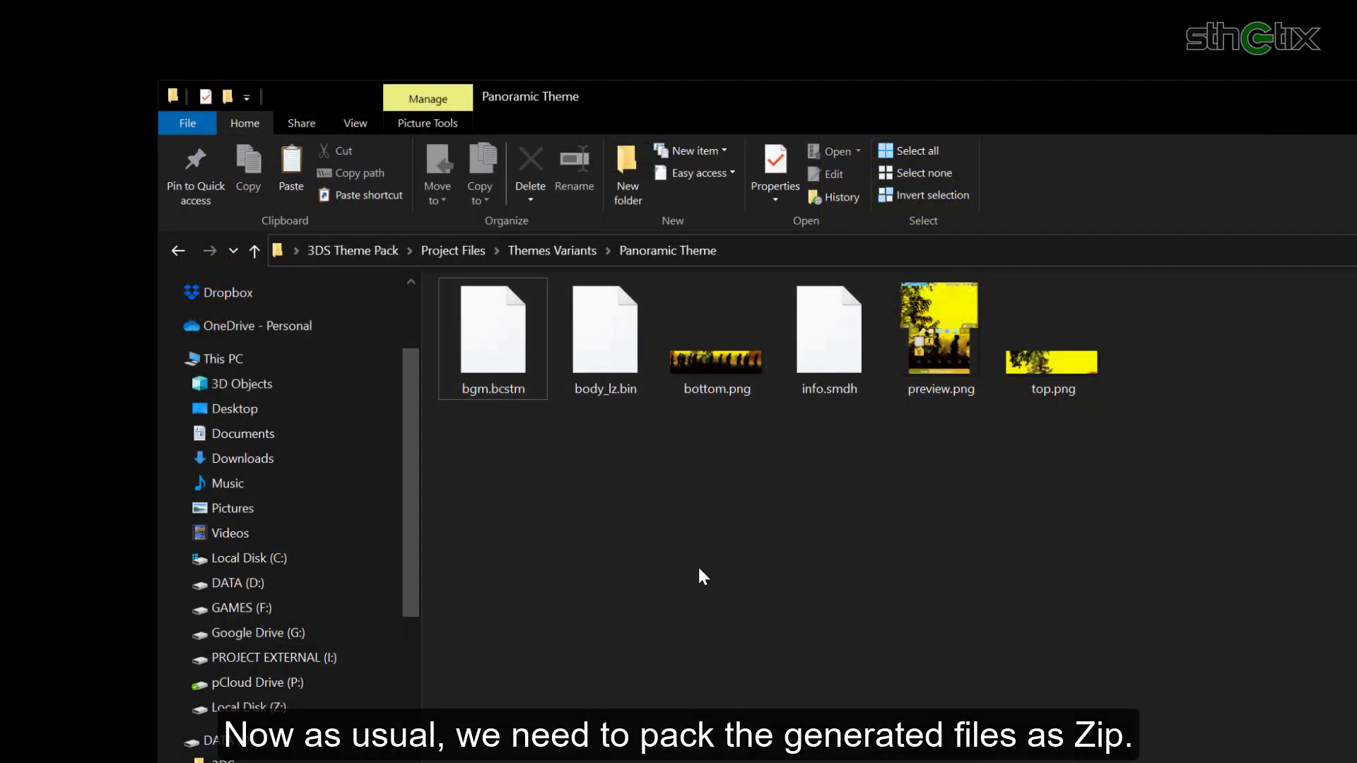
click(494, 332)
ctrl+click(580, 353)
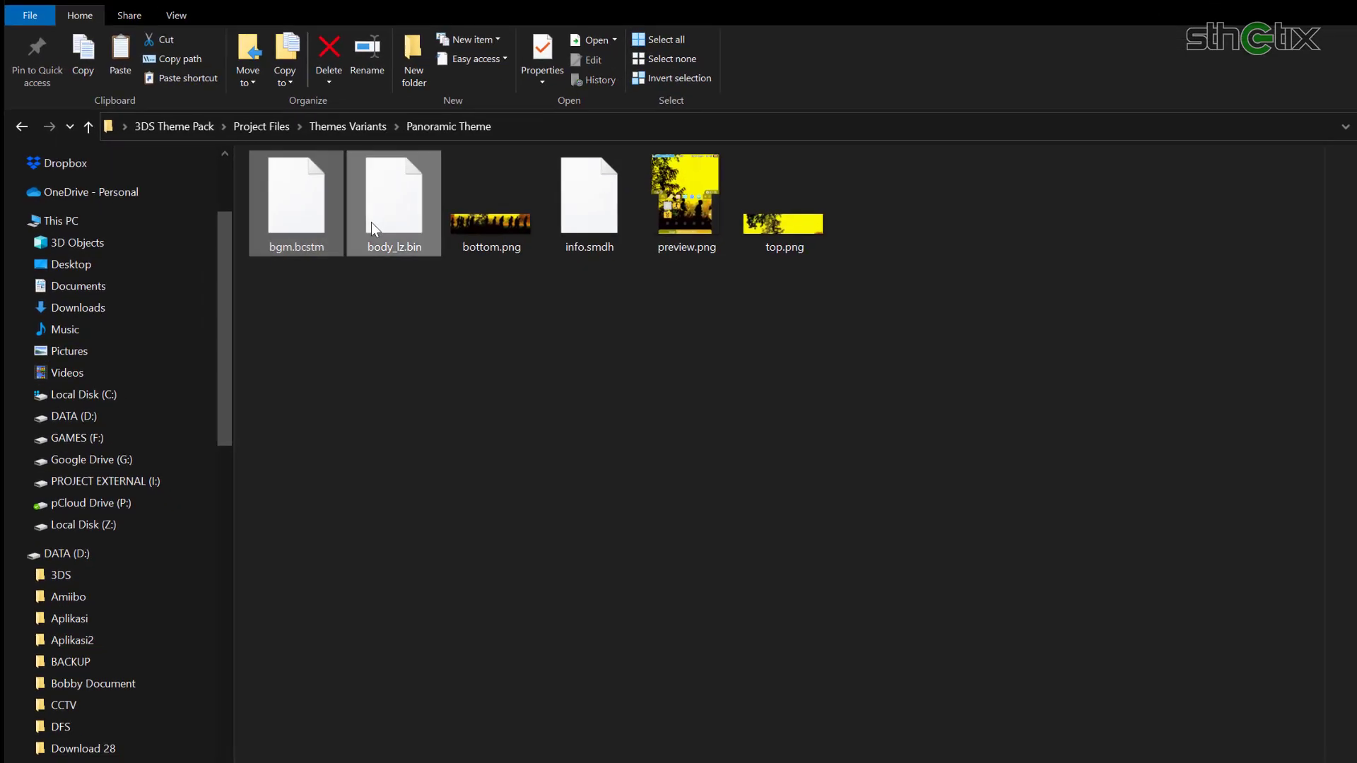
ctrl+click(587, 221)
ctrl+click(673, 221)
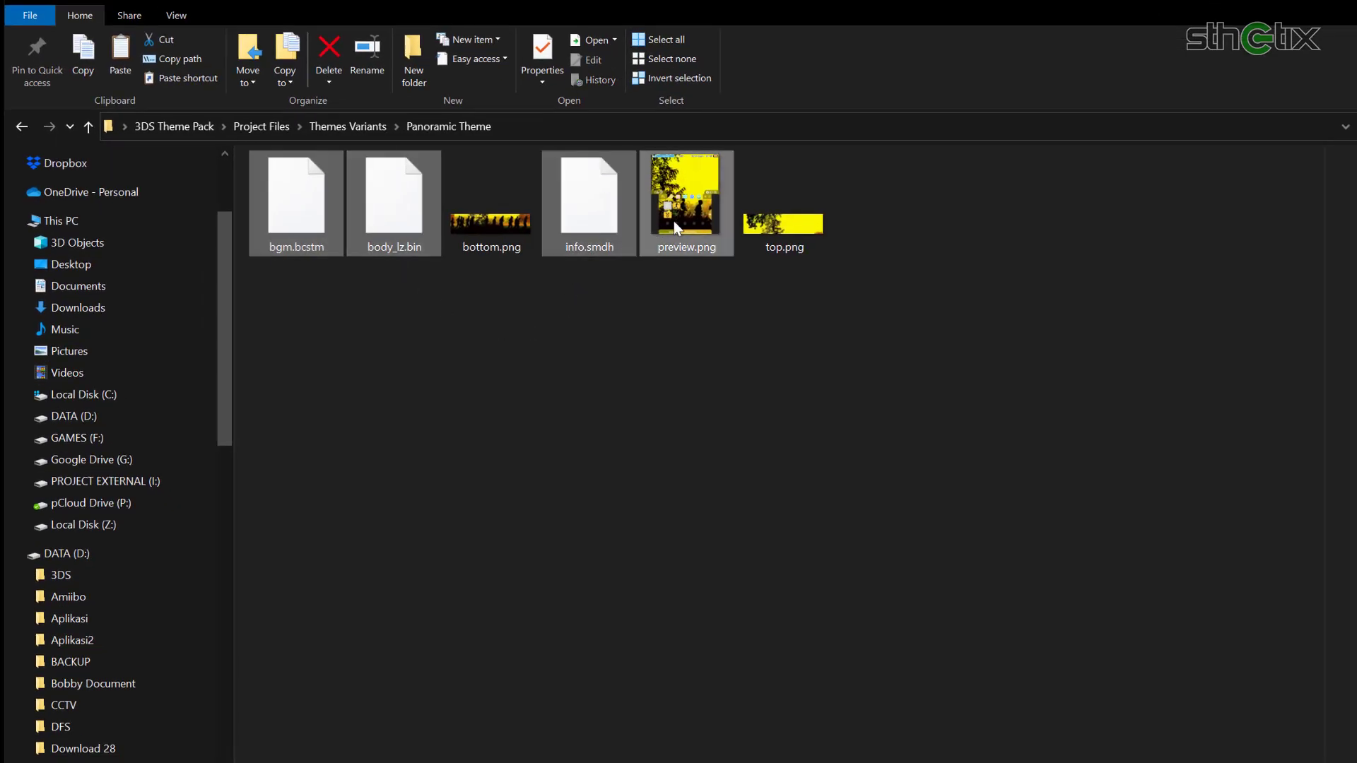
right_click(673, 221)
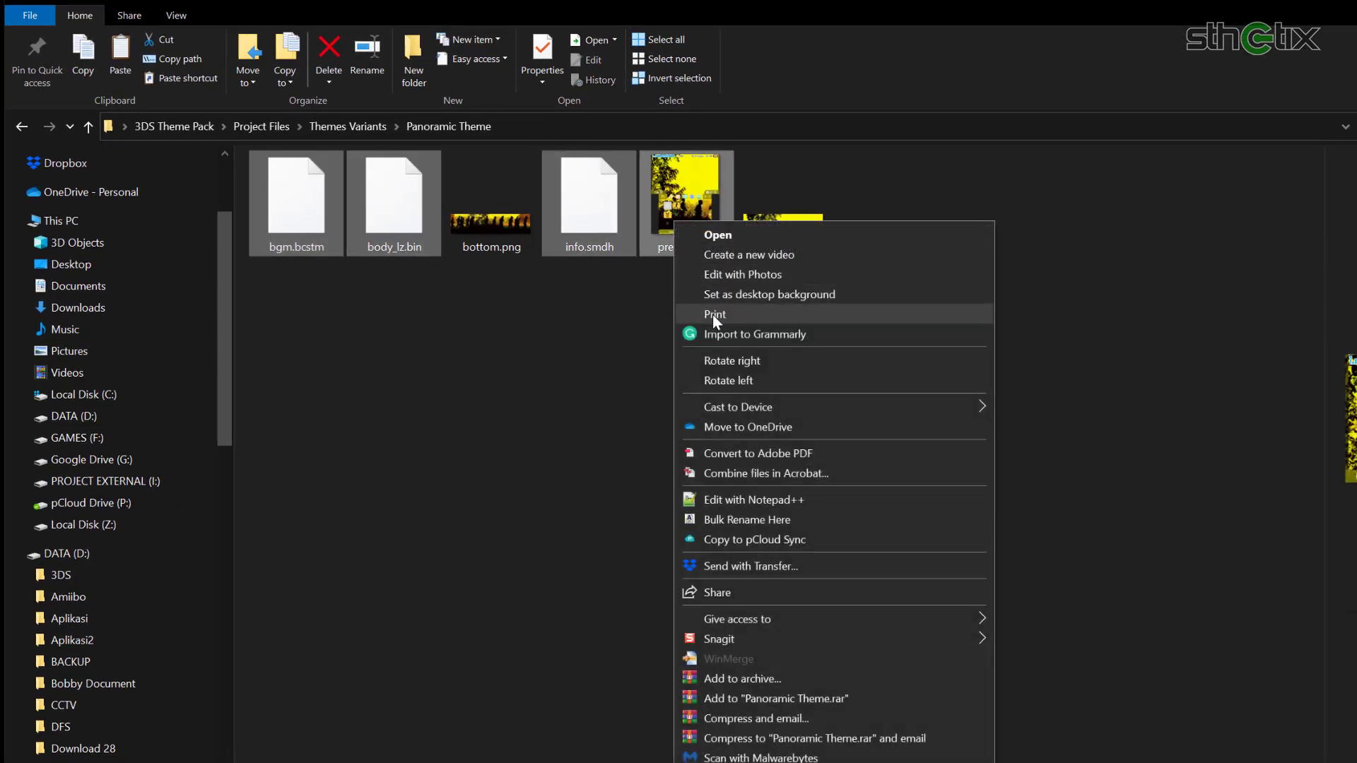
click(754, 678)
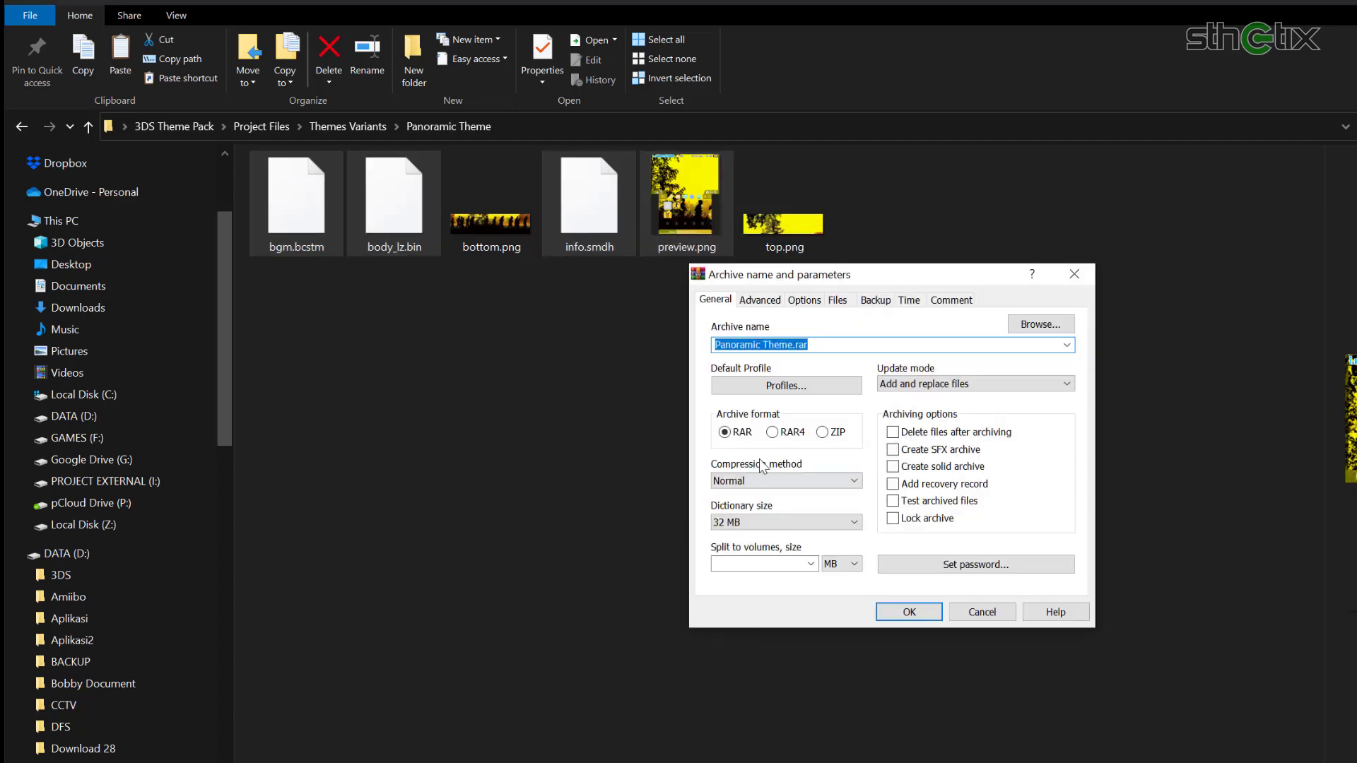
click(821, 433)
click(910, 612)
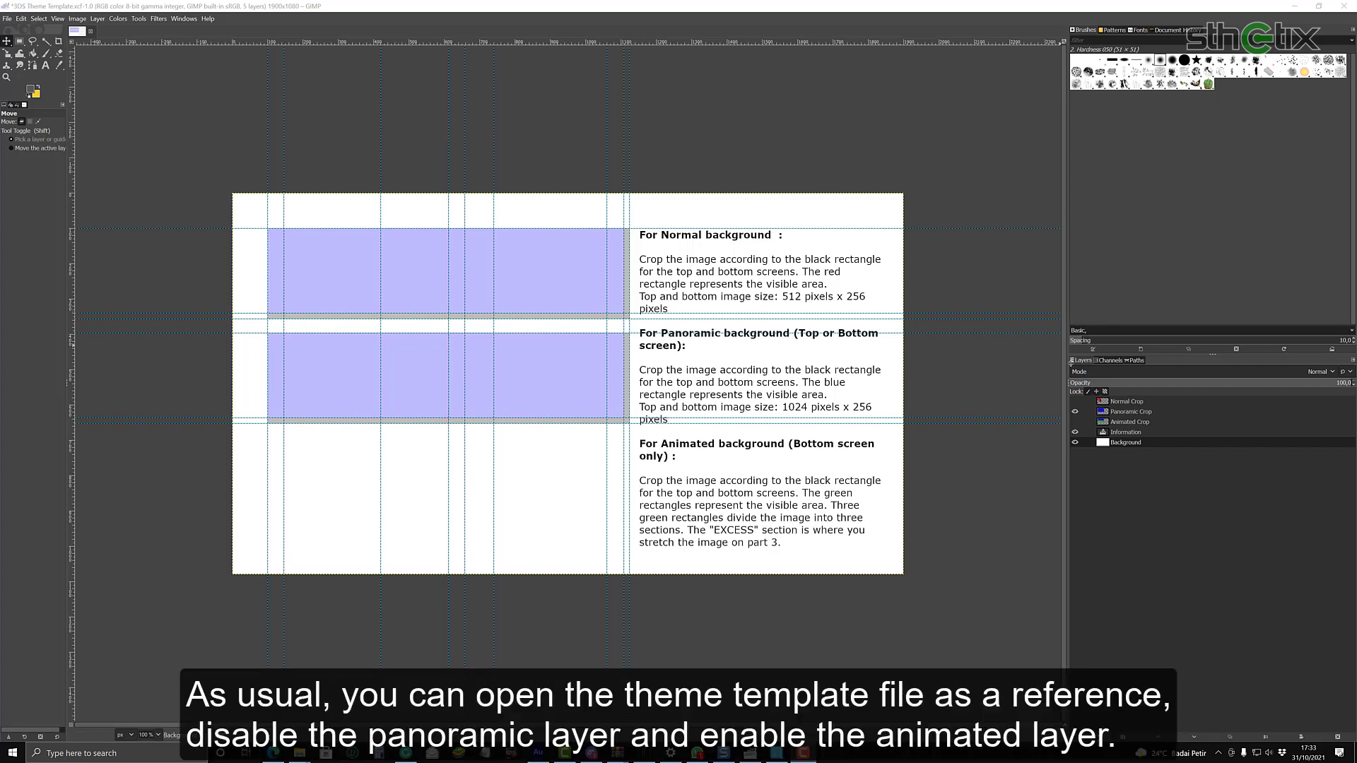
Step: Turn off the Panoramic Crop layer's visibility and turn on the Animated Crop layer
click(1075, 411)
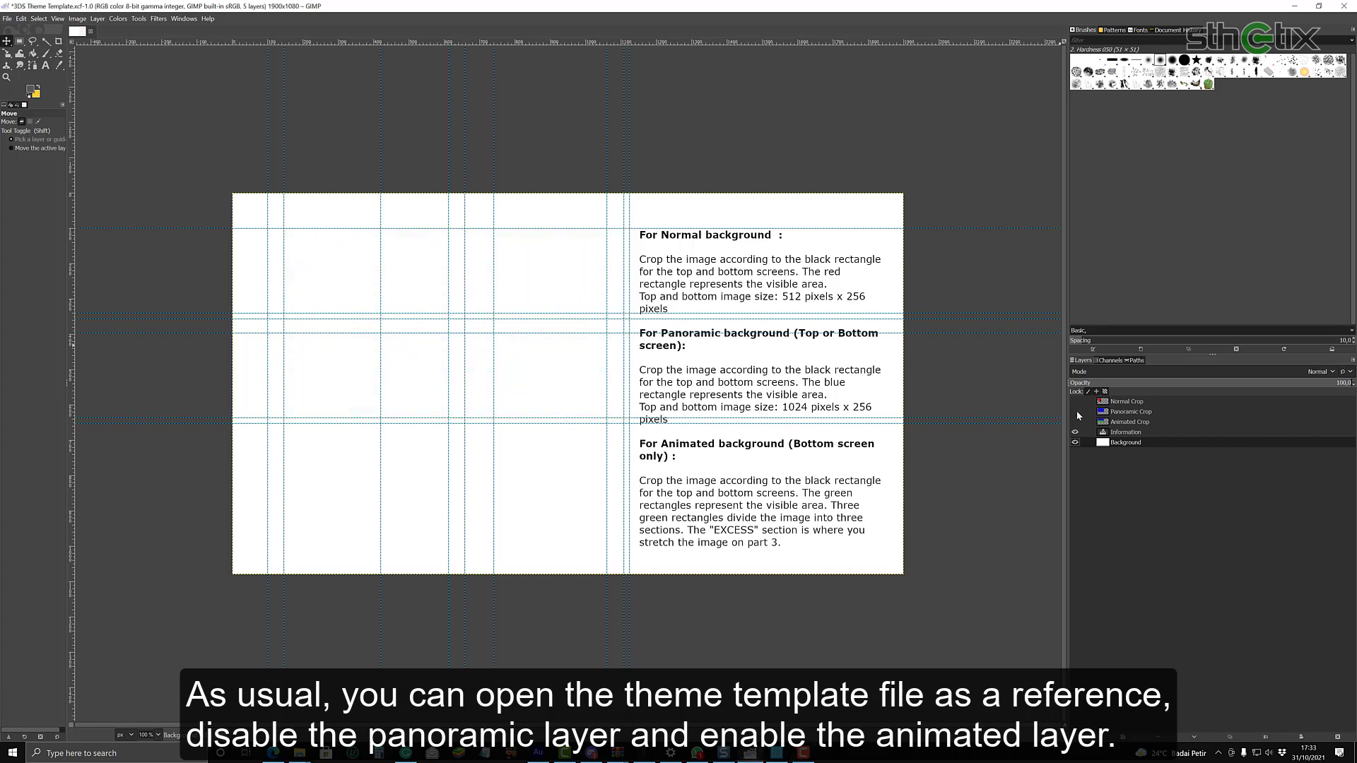
click(1075, 421)
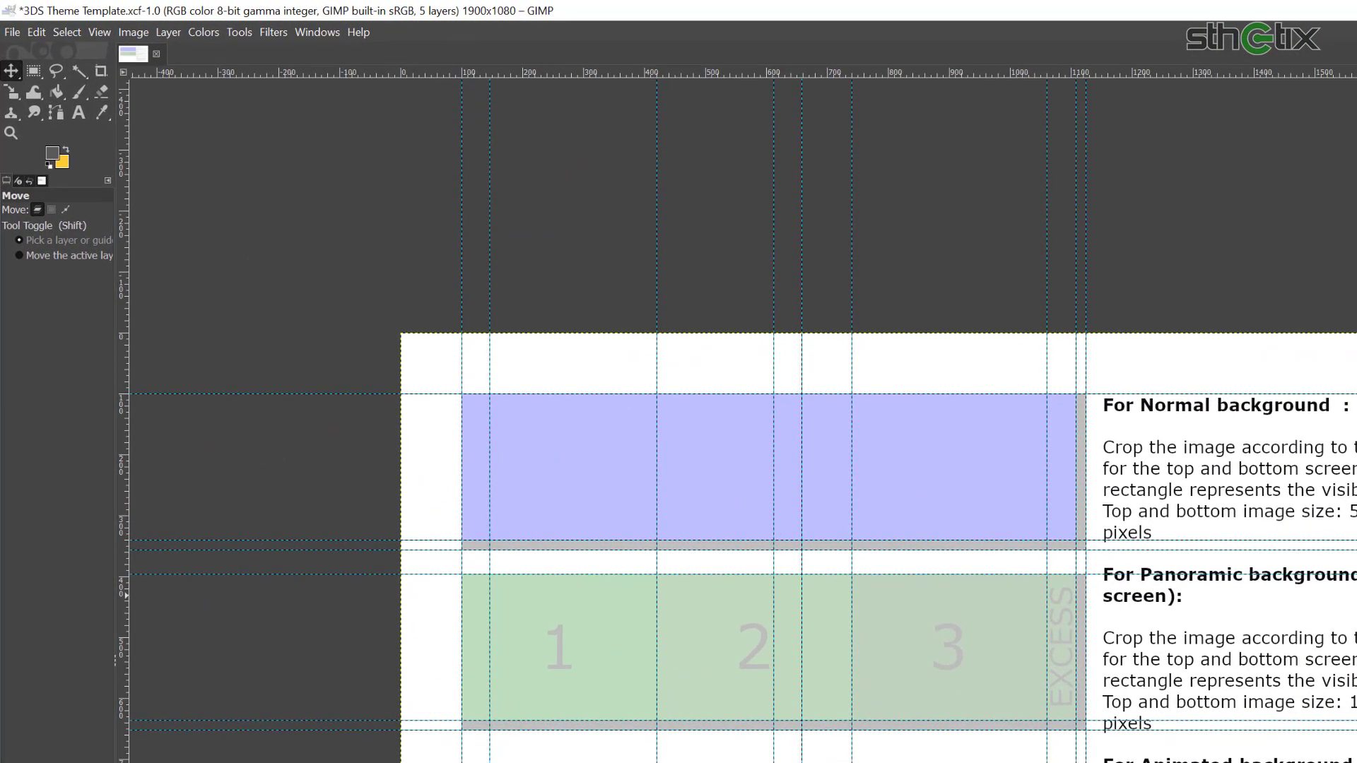
Step: Open the Animated Theme's top.png as a layer and move it over the top-screen area
click(12, 32)
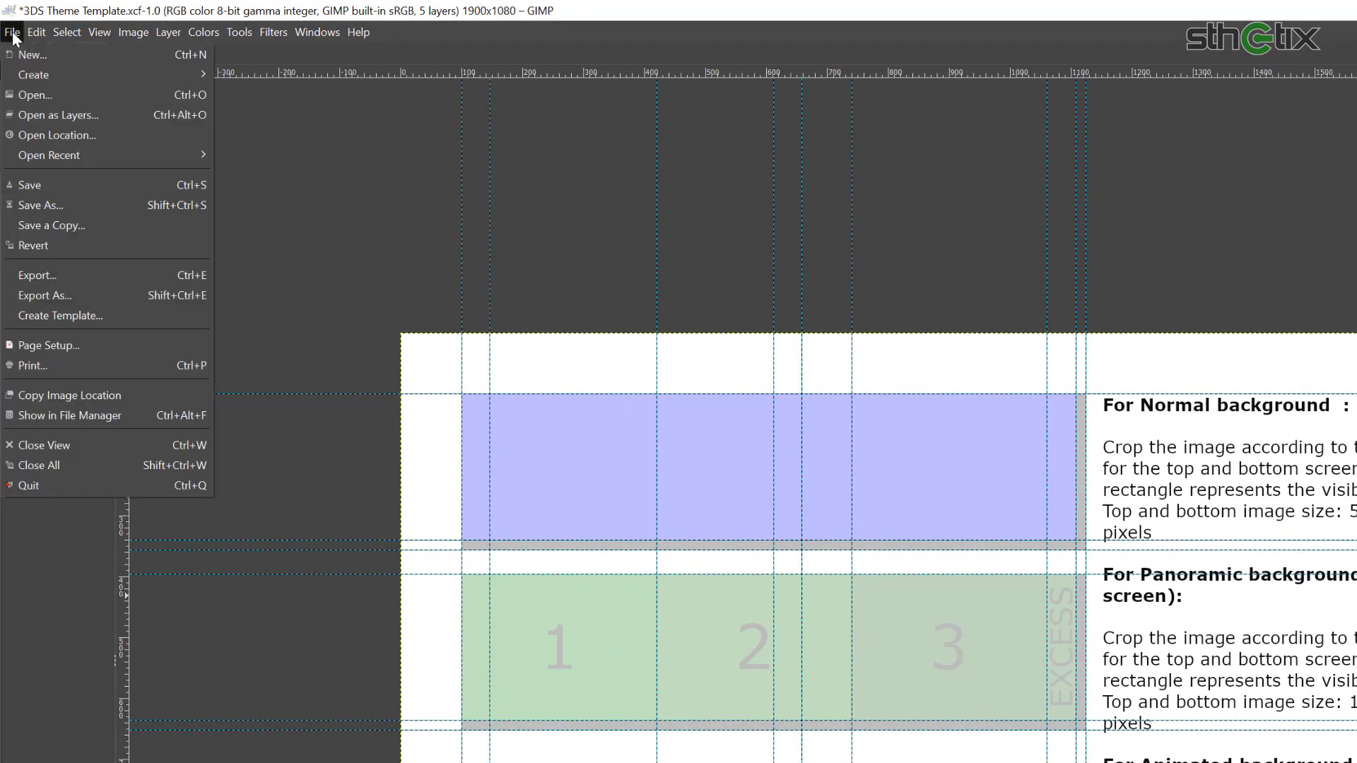
click(58, 115)
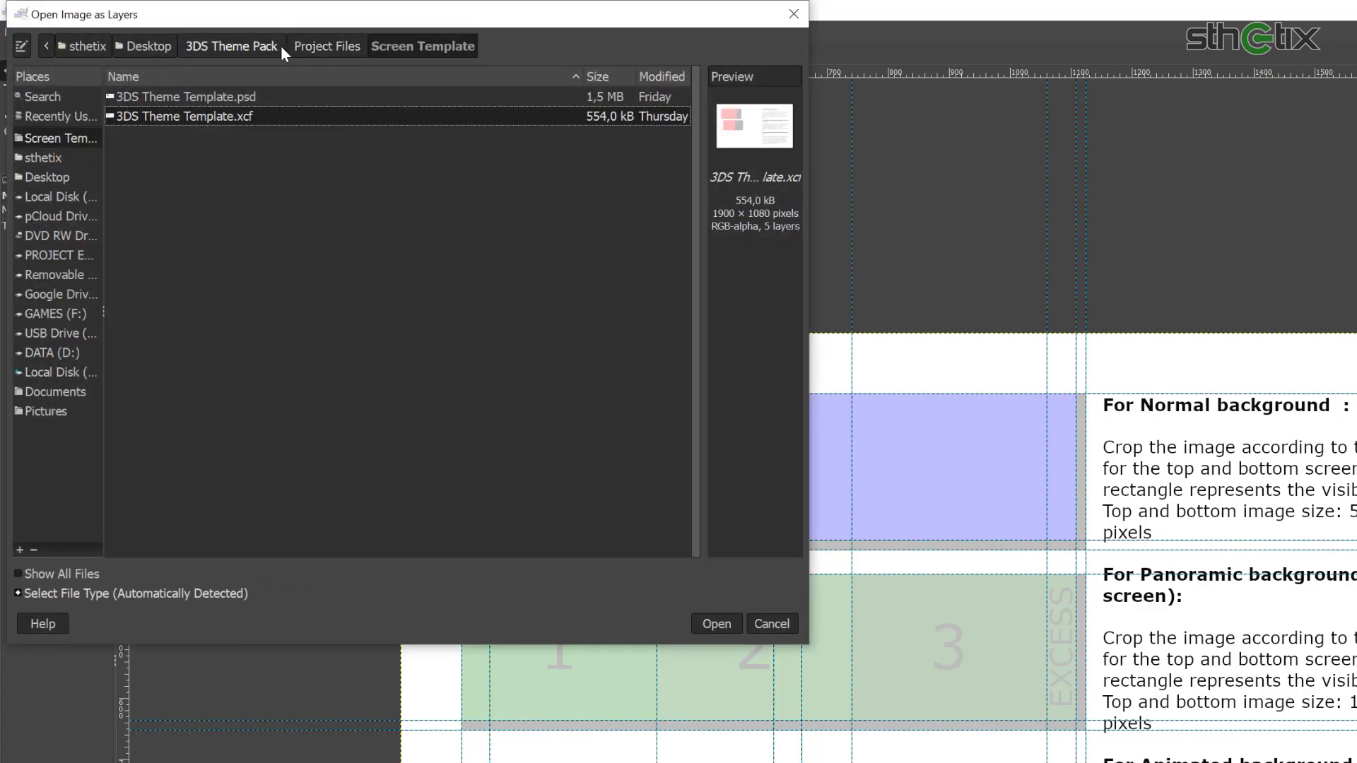
click(311, 45)
double_click(192, 231)
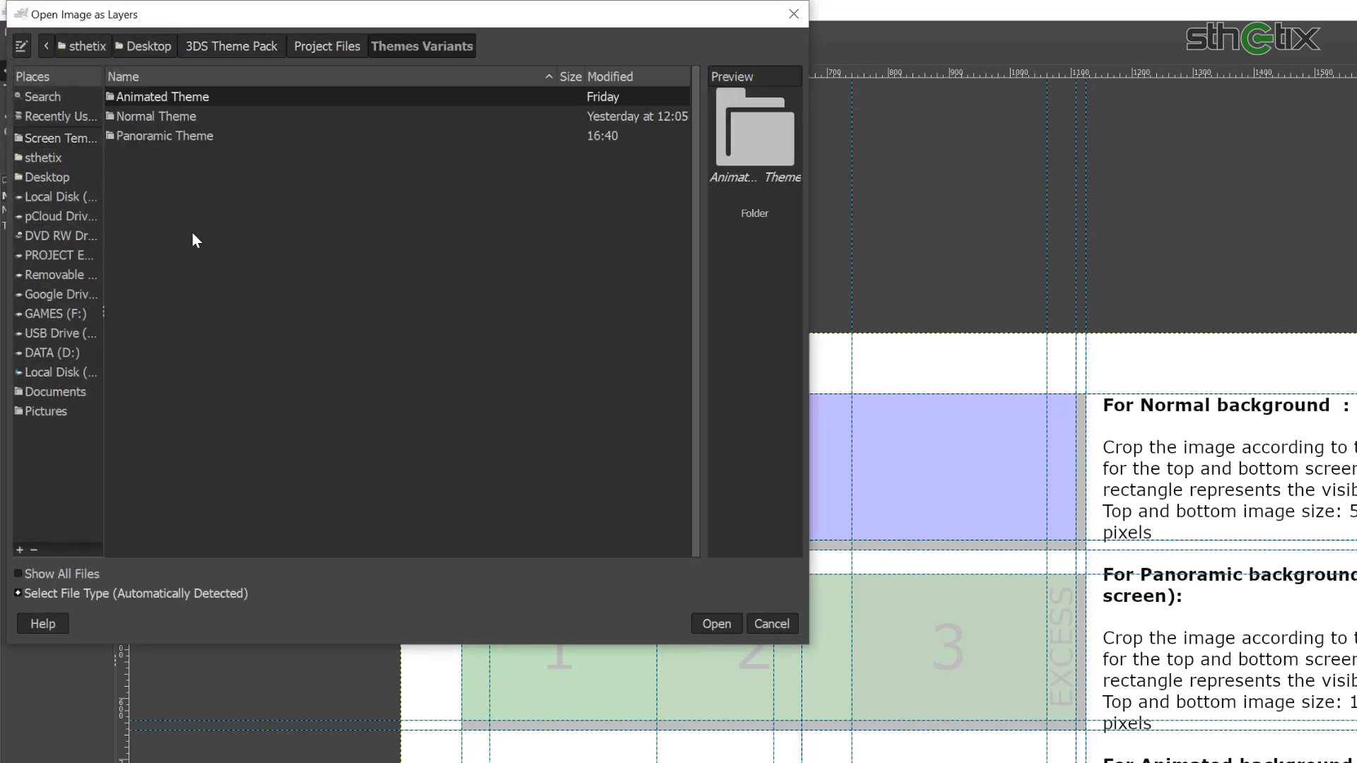
double_click(160, 96)
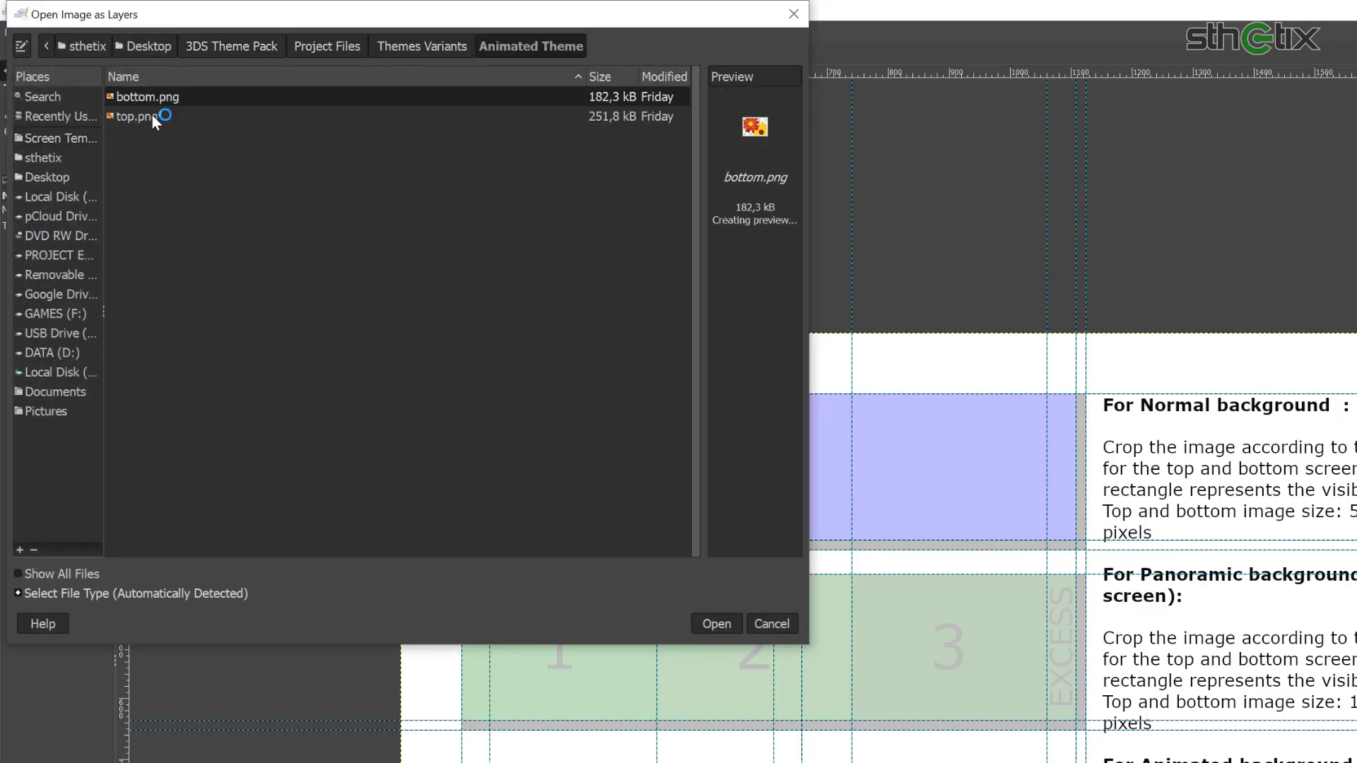
double_click(150, 117)
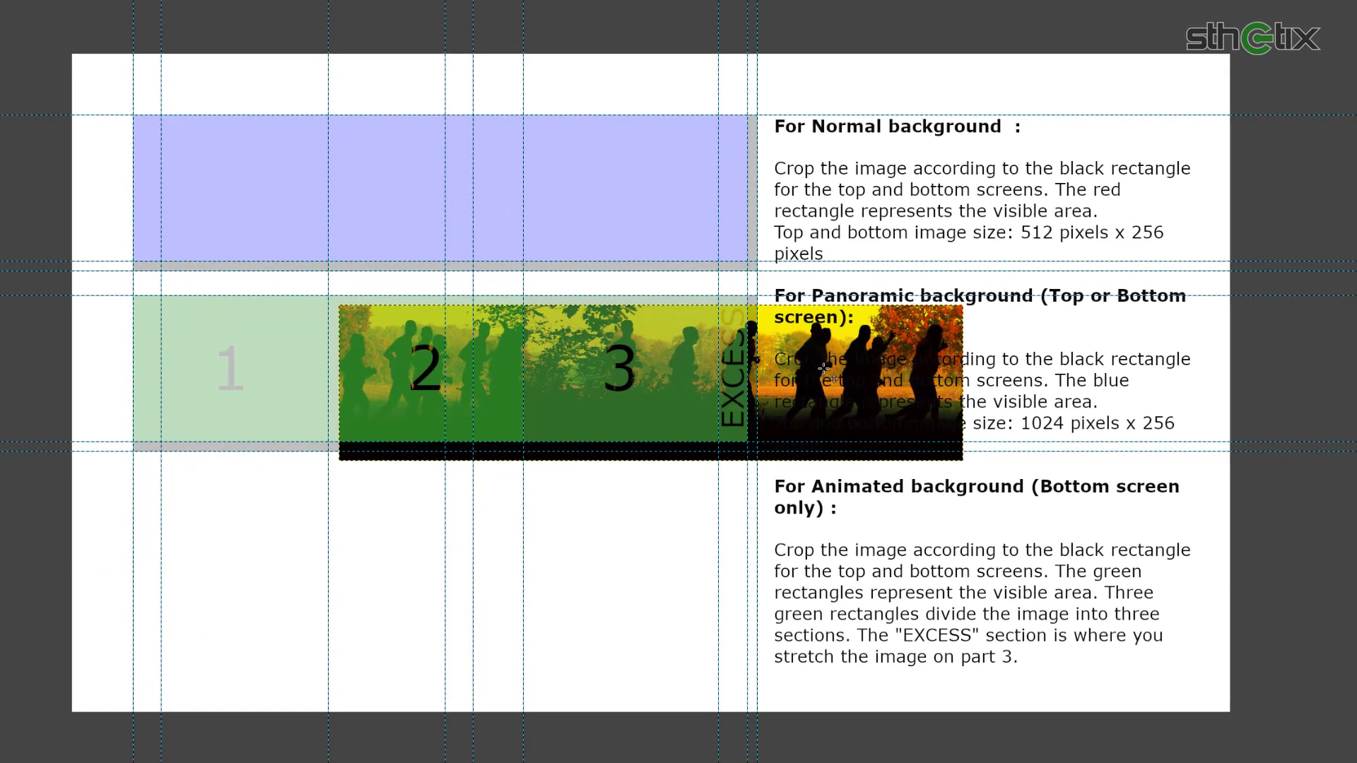
drag(820, 369, 616, 181)
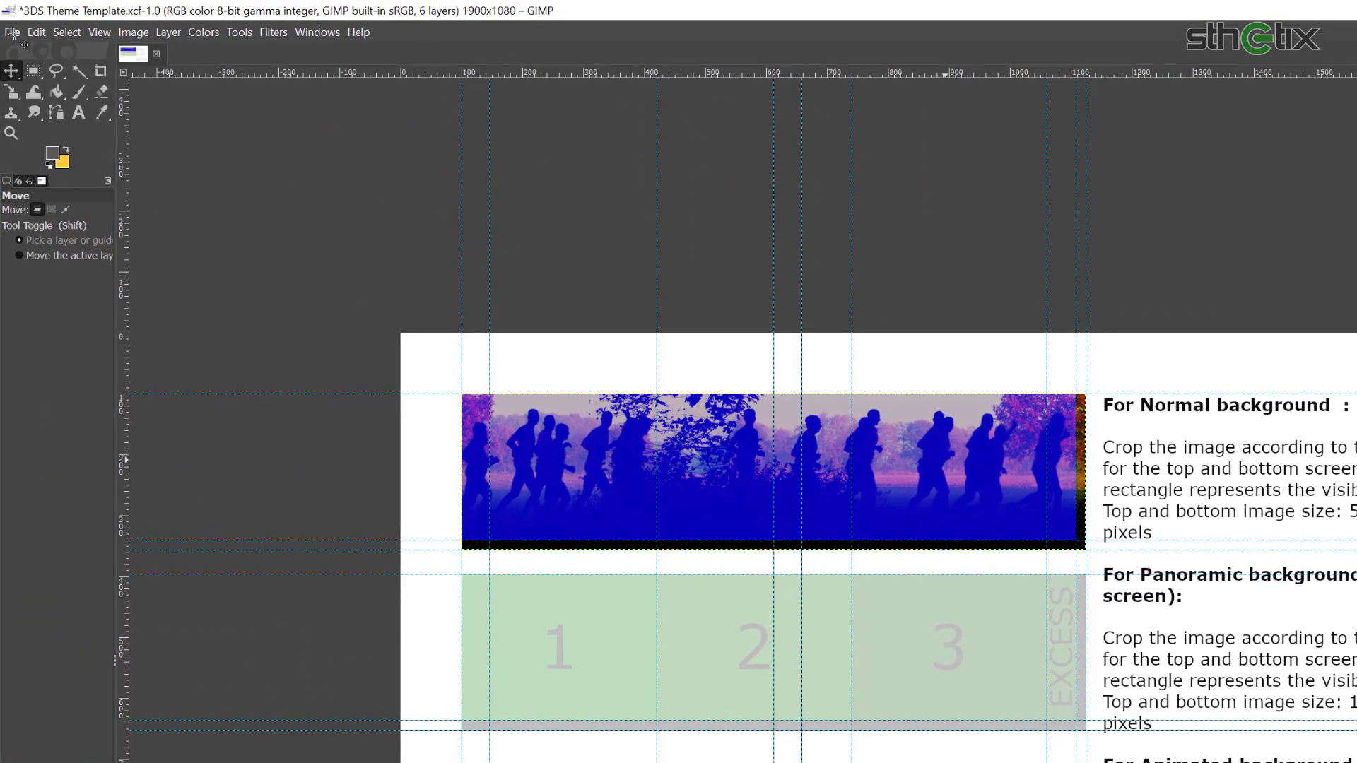
Step: Open the Animated Theme's bottom.png as another layer in the template
click(13, 33)
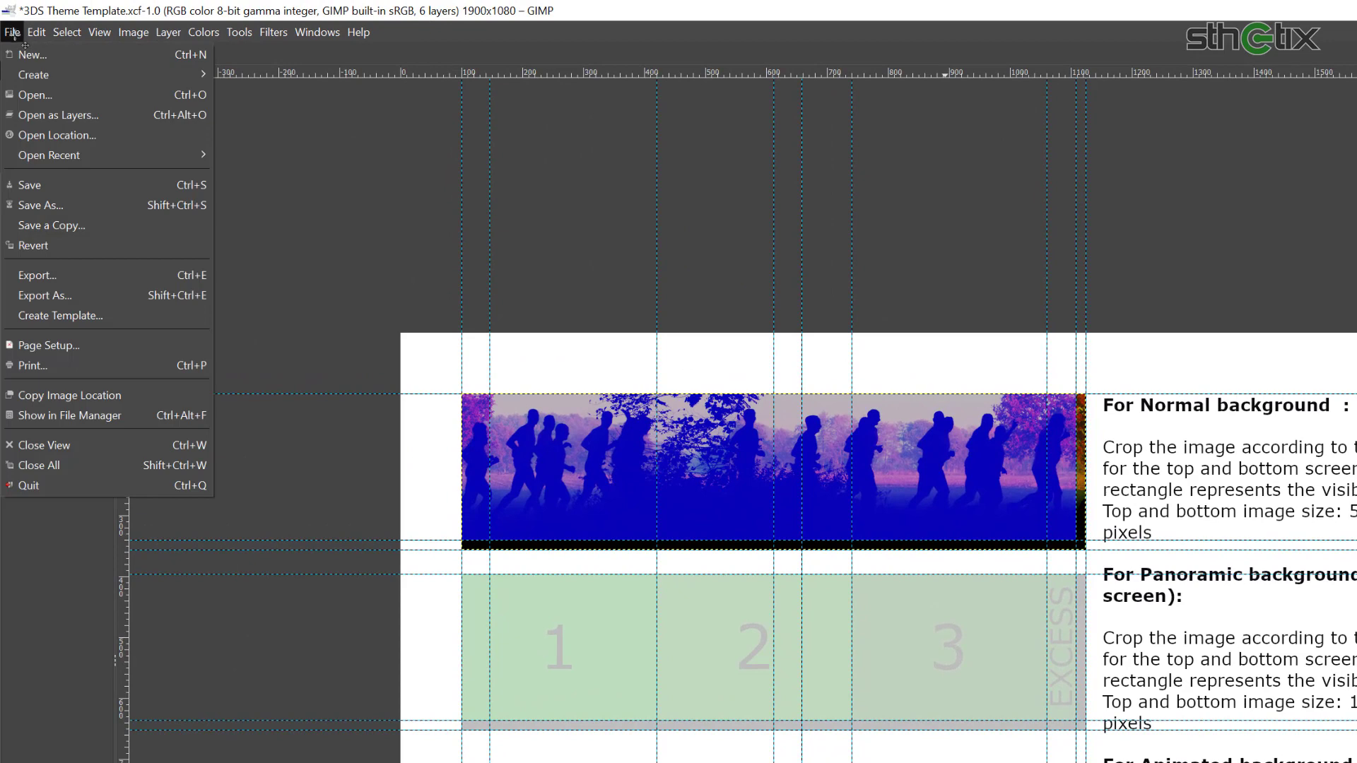
click(78, 115)
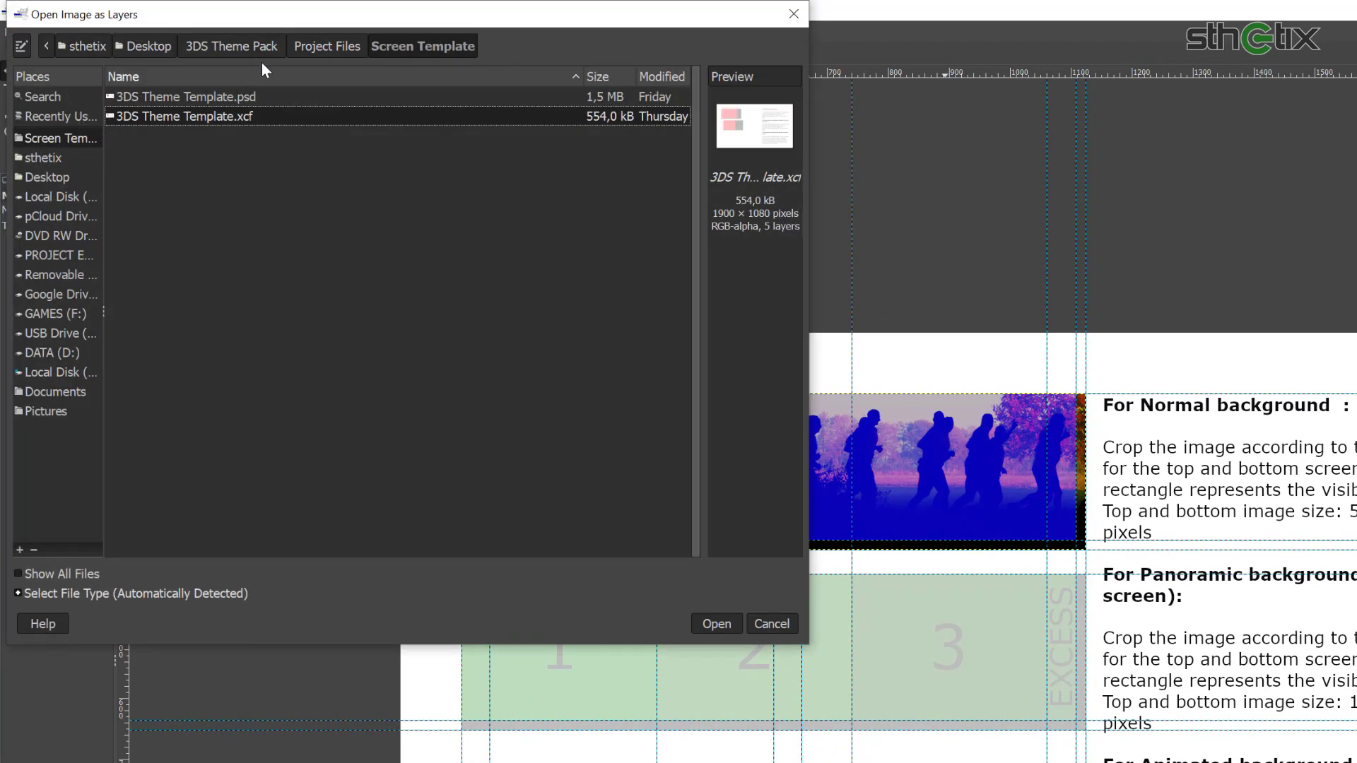
click(324, 48)
double_click(196, 233)
double_click(163, 101)
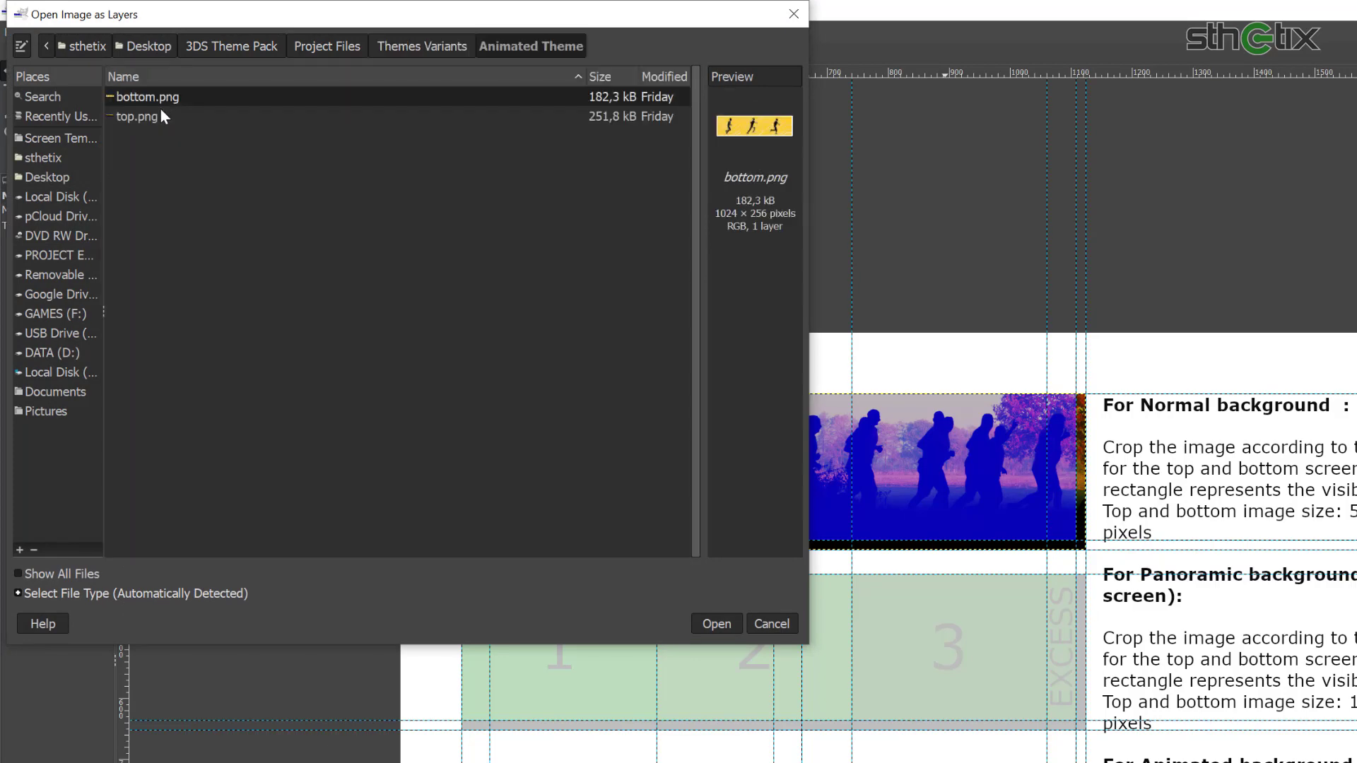
double_click(155, 96)
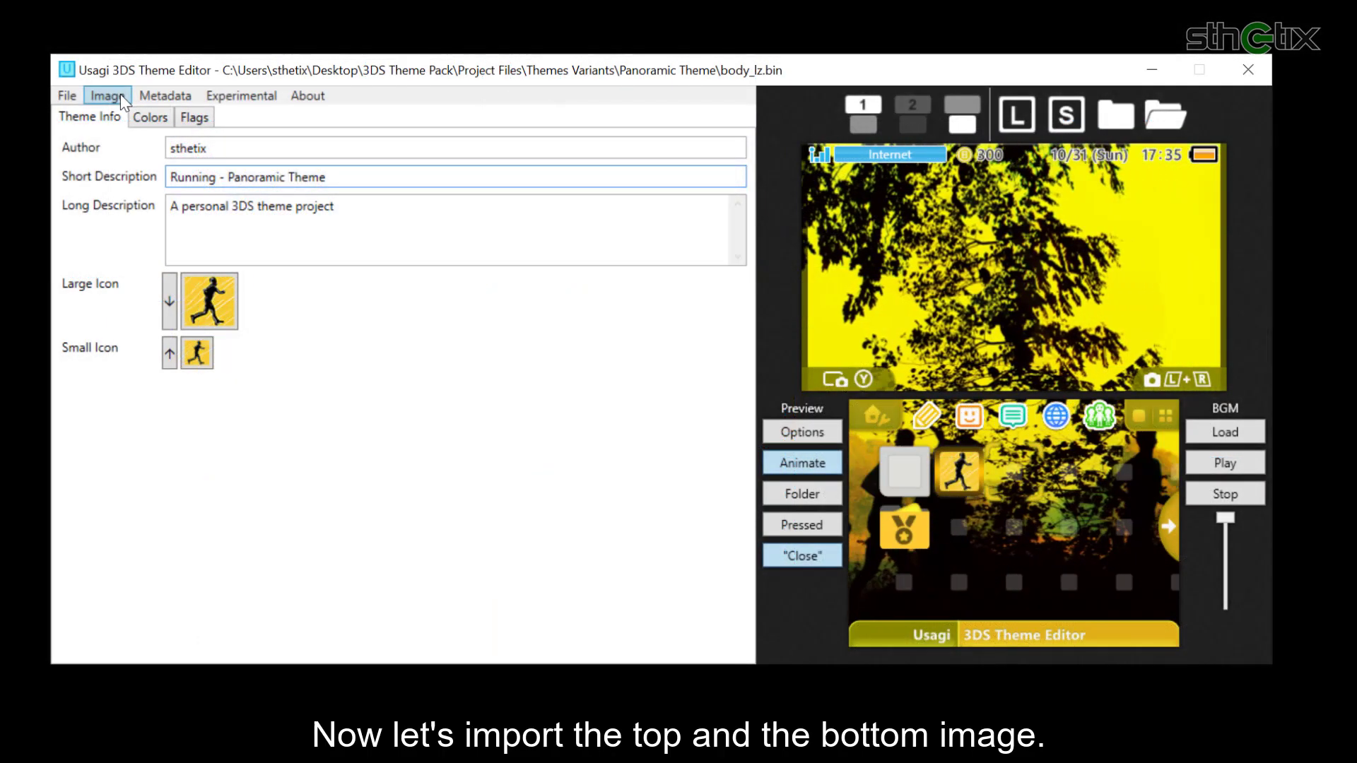
Step: Import the Animated Theme folder's top.png as the top screen background image
click(120, 95)
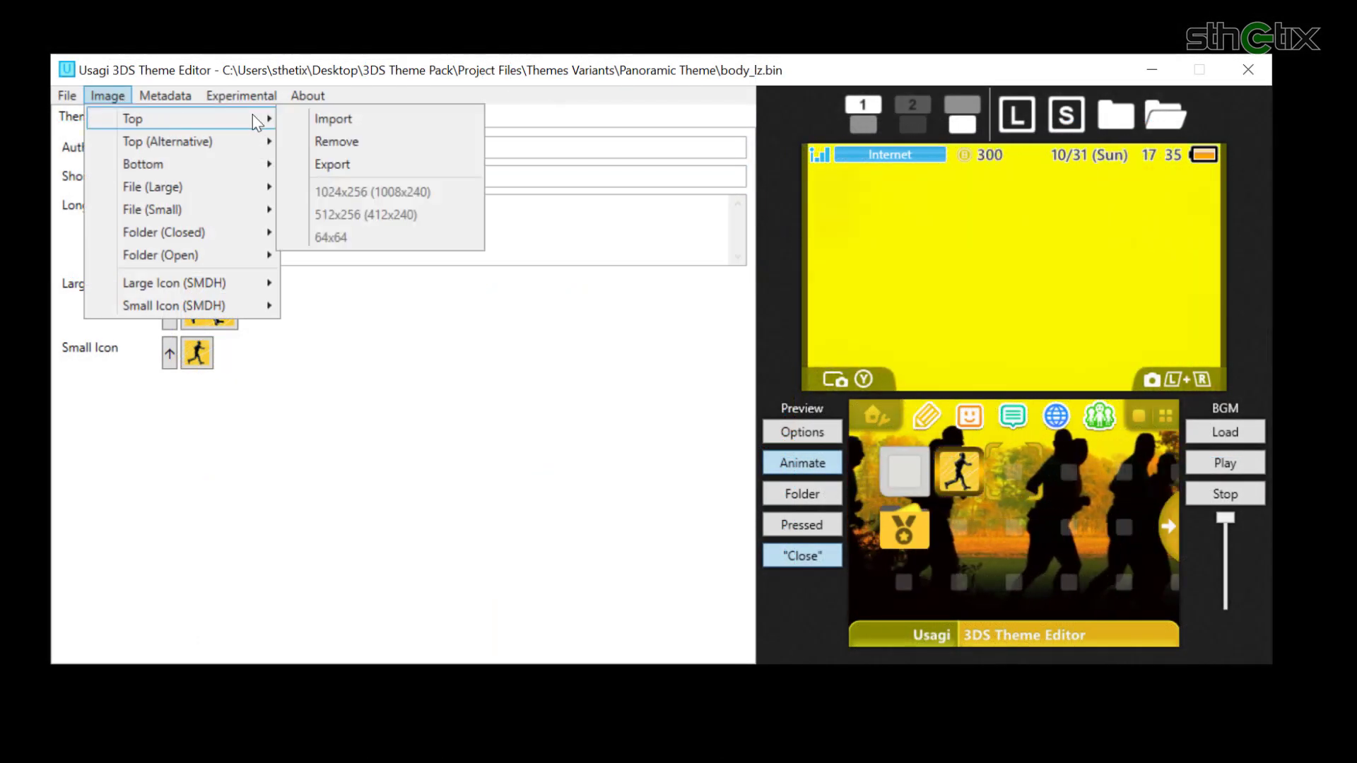
click(314, 119)
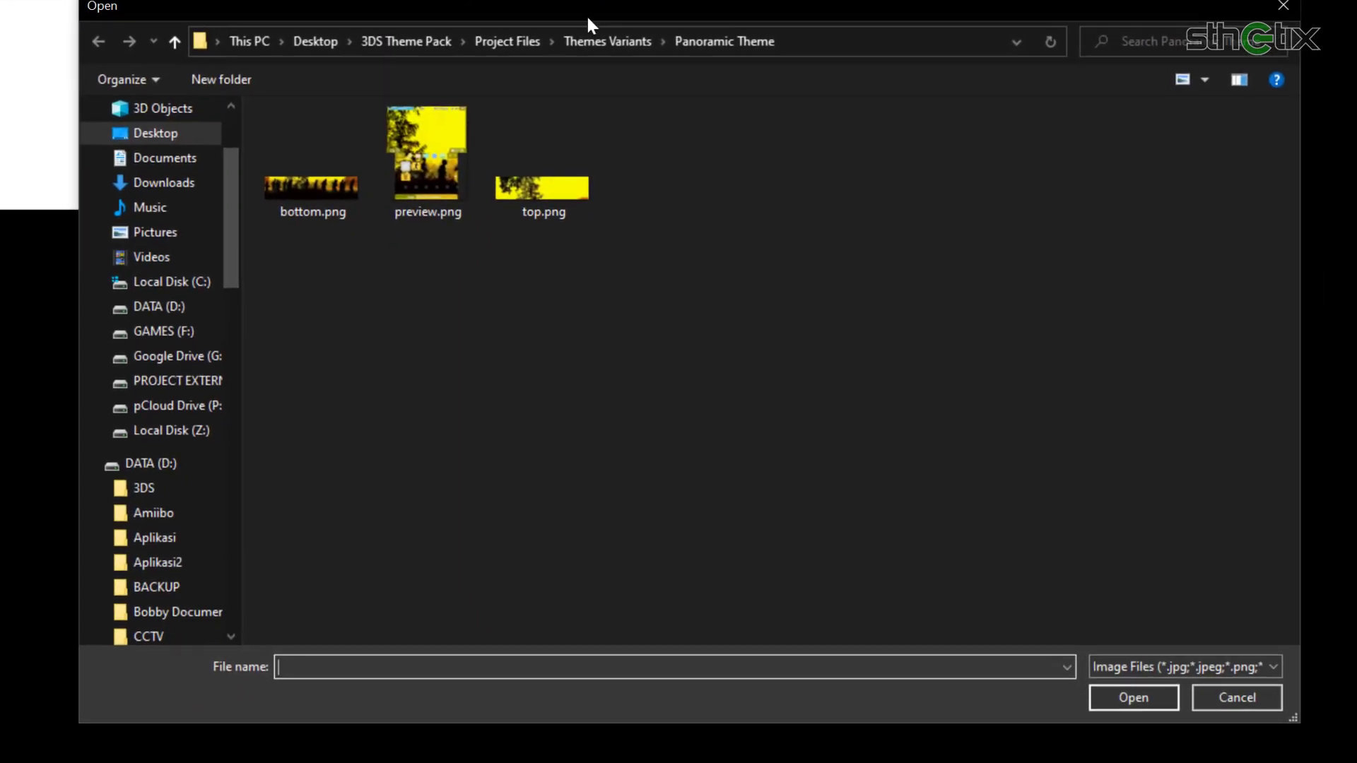
click(589, 40)
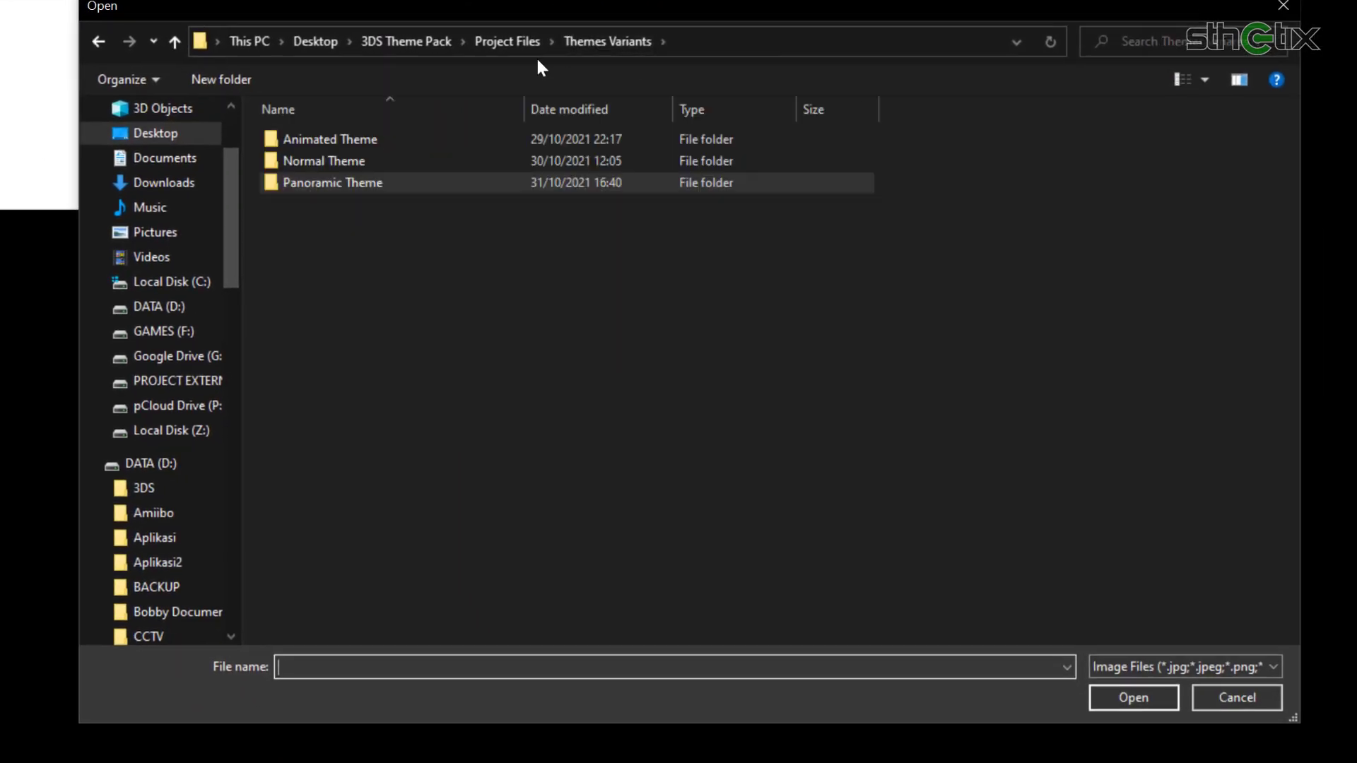
double_click(336, 139)
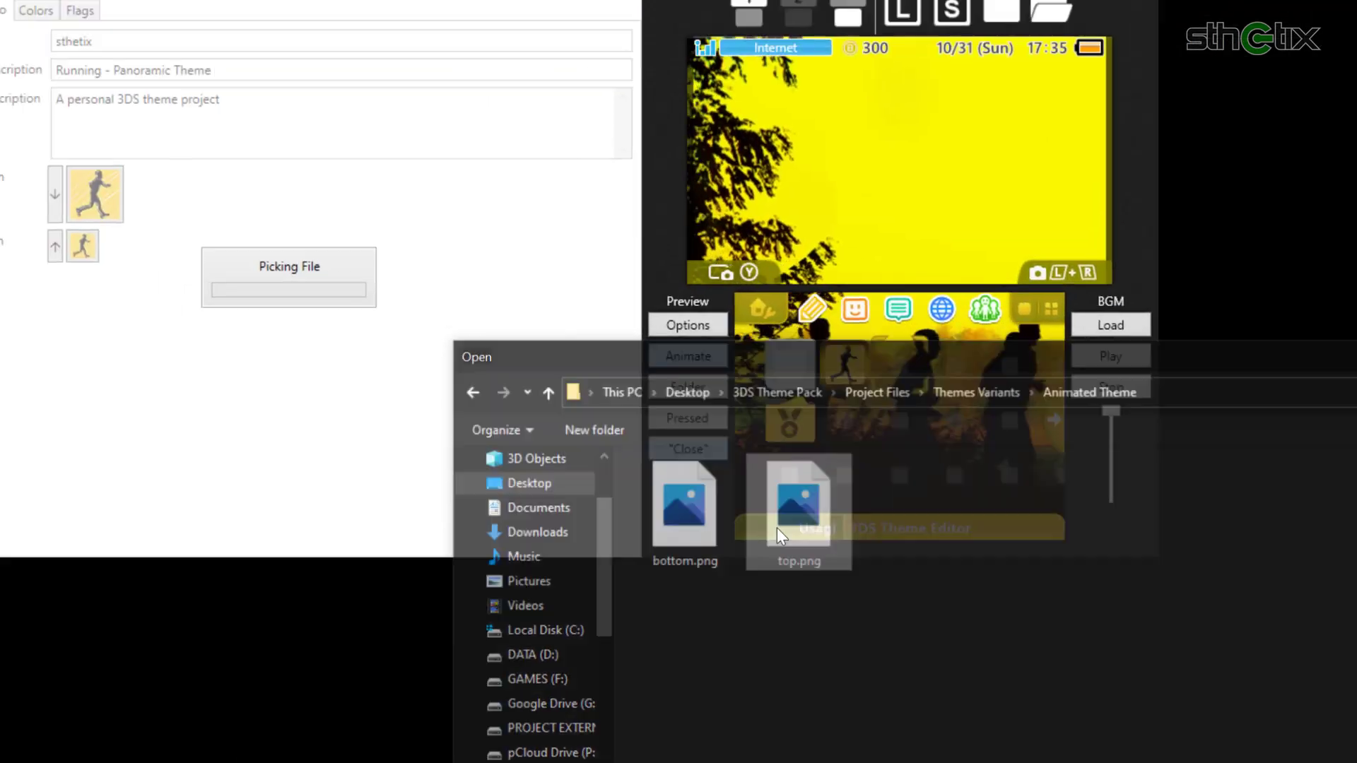
double_click(428, 205)
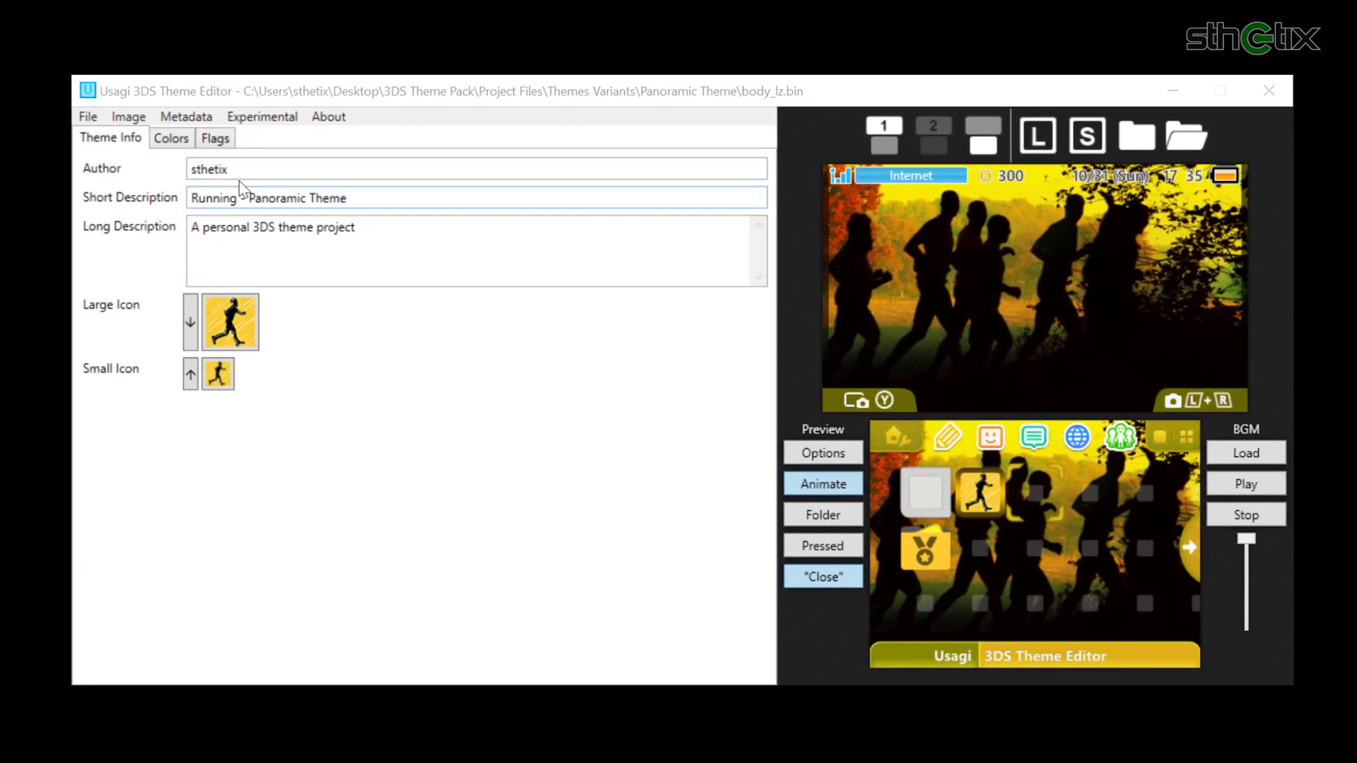
click(127, 116)
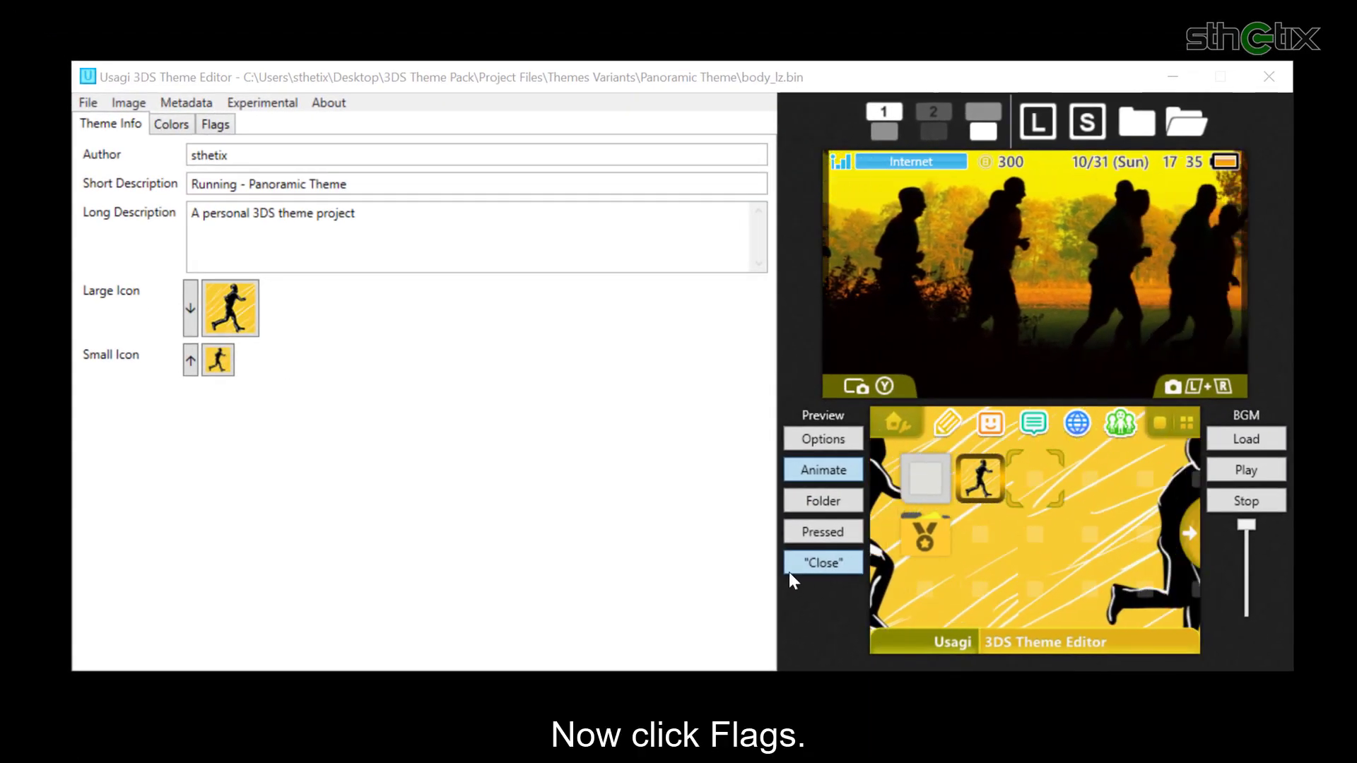
Step: On the Flags tab, set Bottom Screen Frame Type to Page Scroll (1-2-3-1-2-3)
click(214, 127)
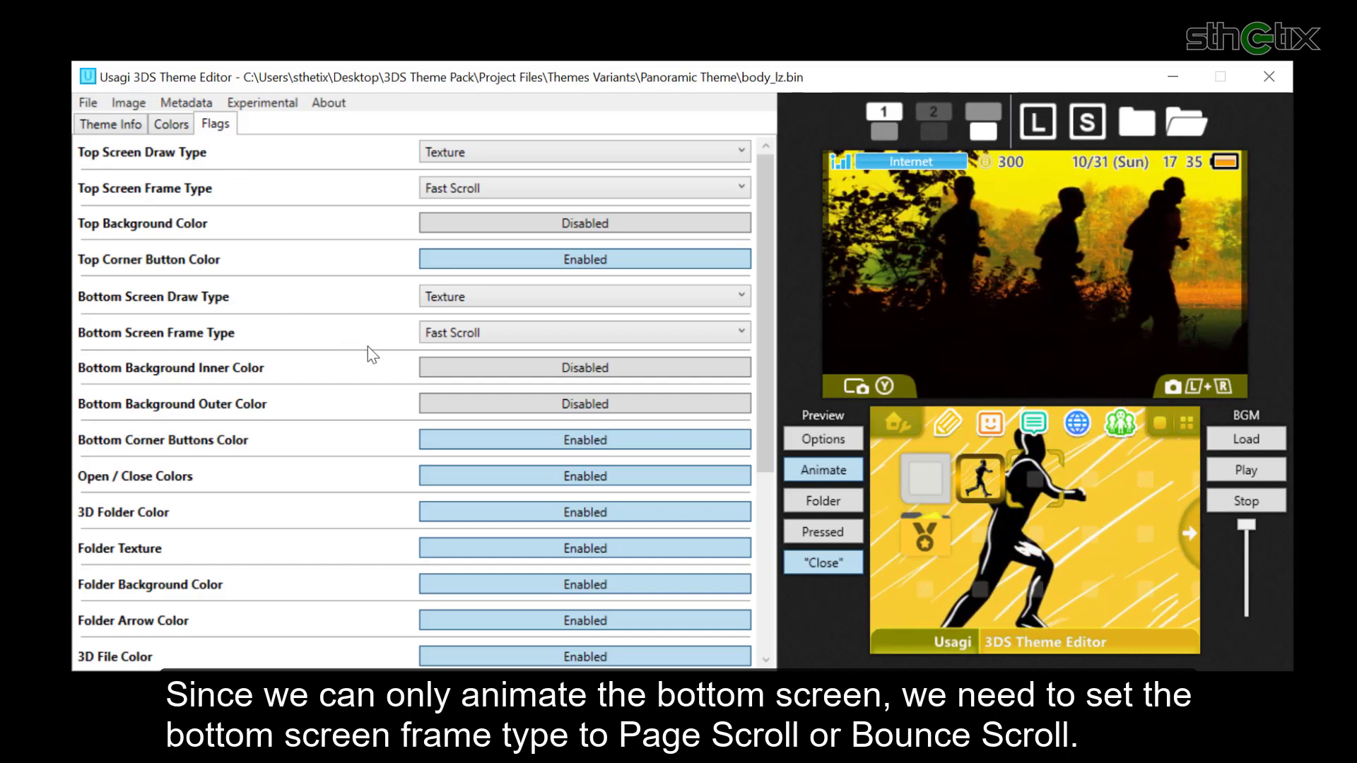
click(478, 336)
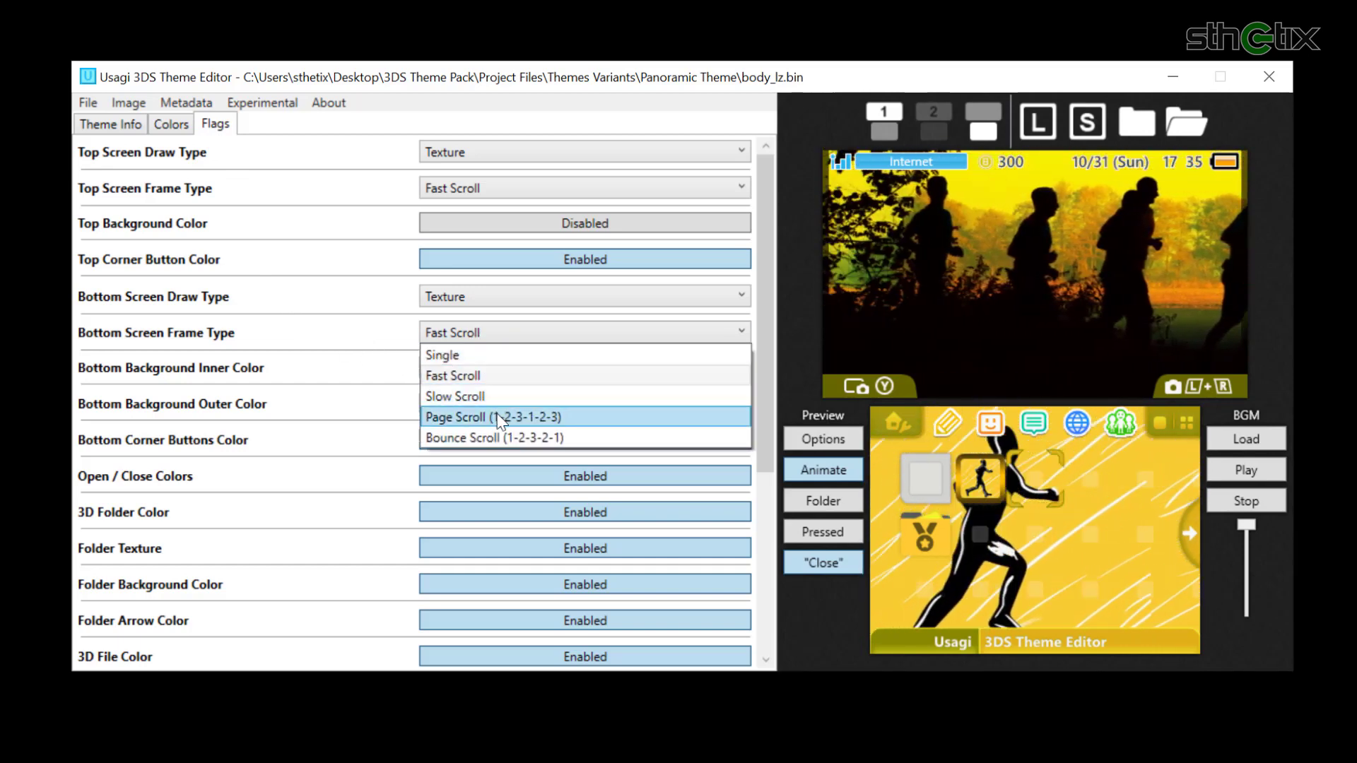
click(494, 417)
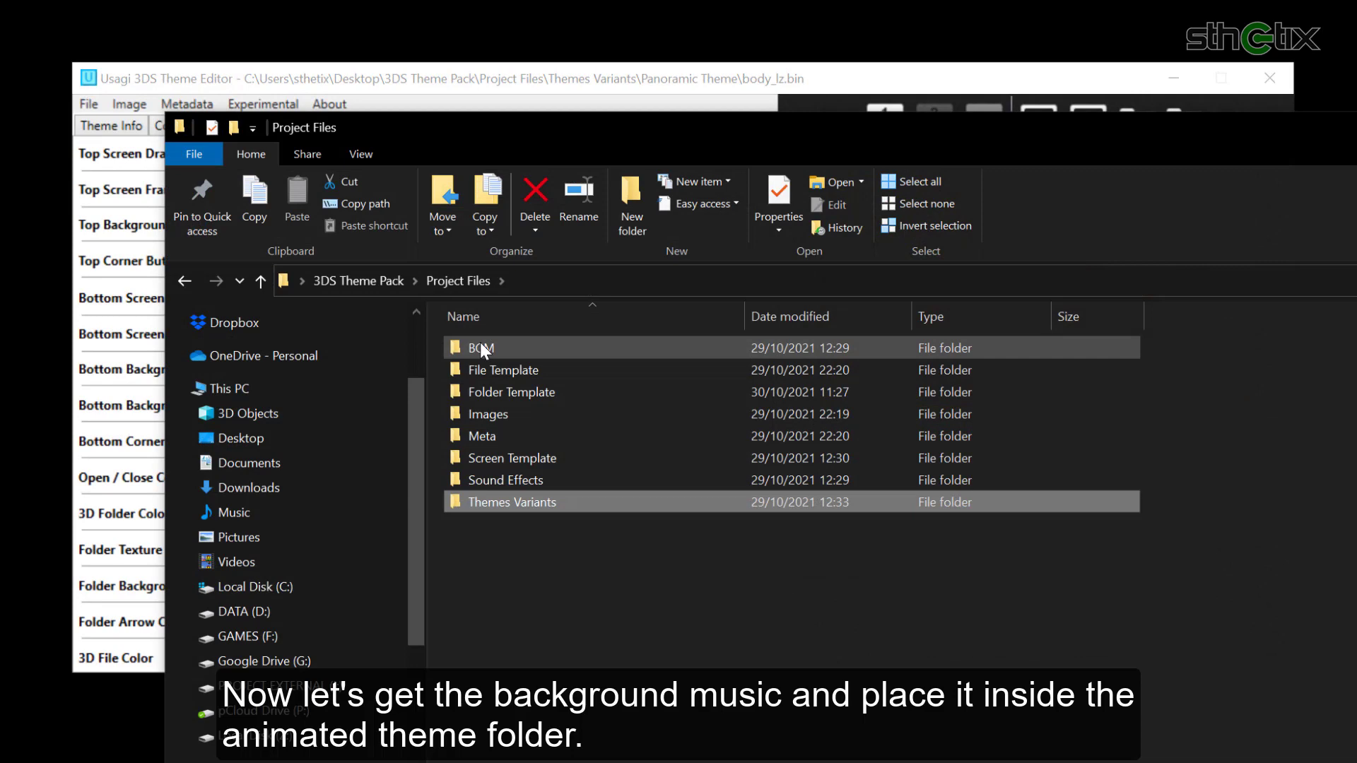
Step: Copy bgm.bcstm from Tools > LoopingAudioConverter-2.3.1-rstmcpp > output
click(382, 282)
double_click(657, 371)
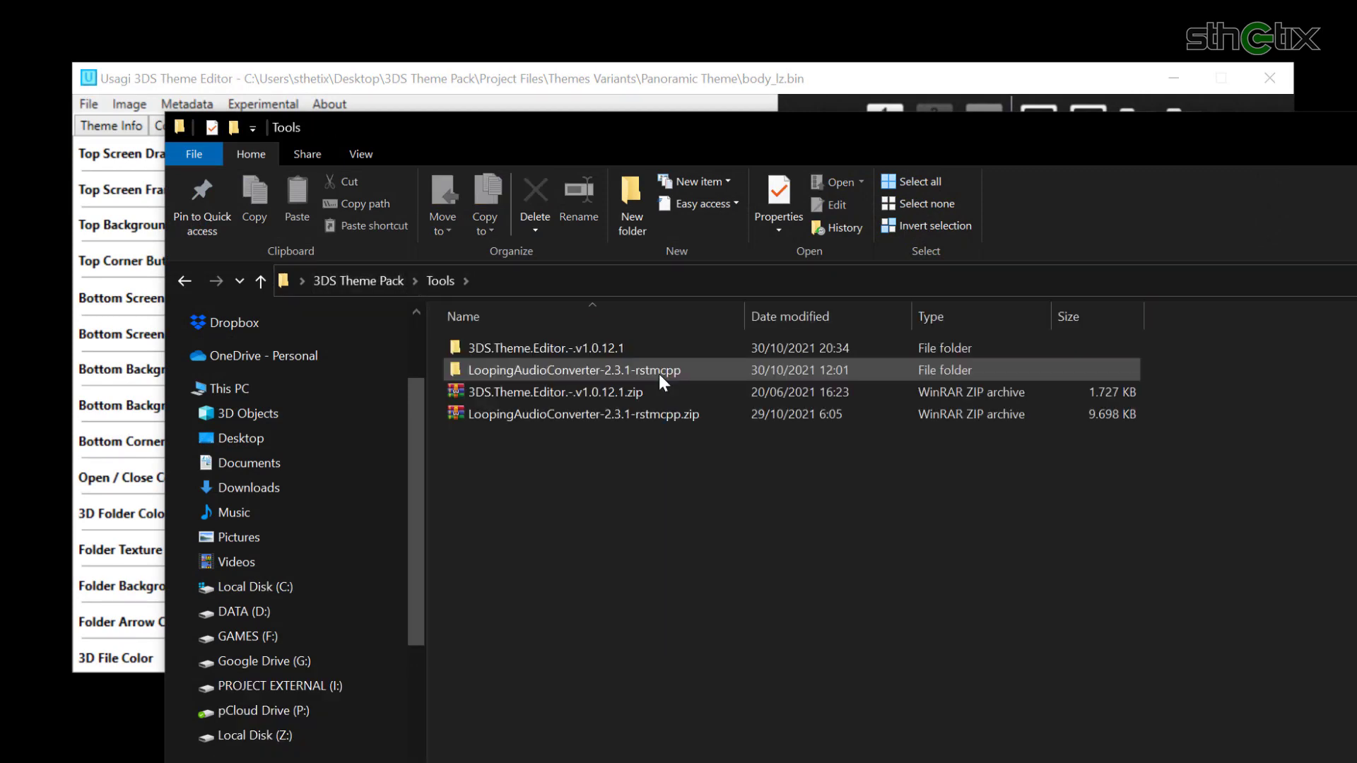
double_click(595, 369)
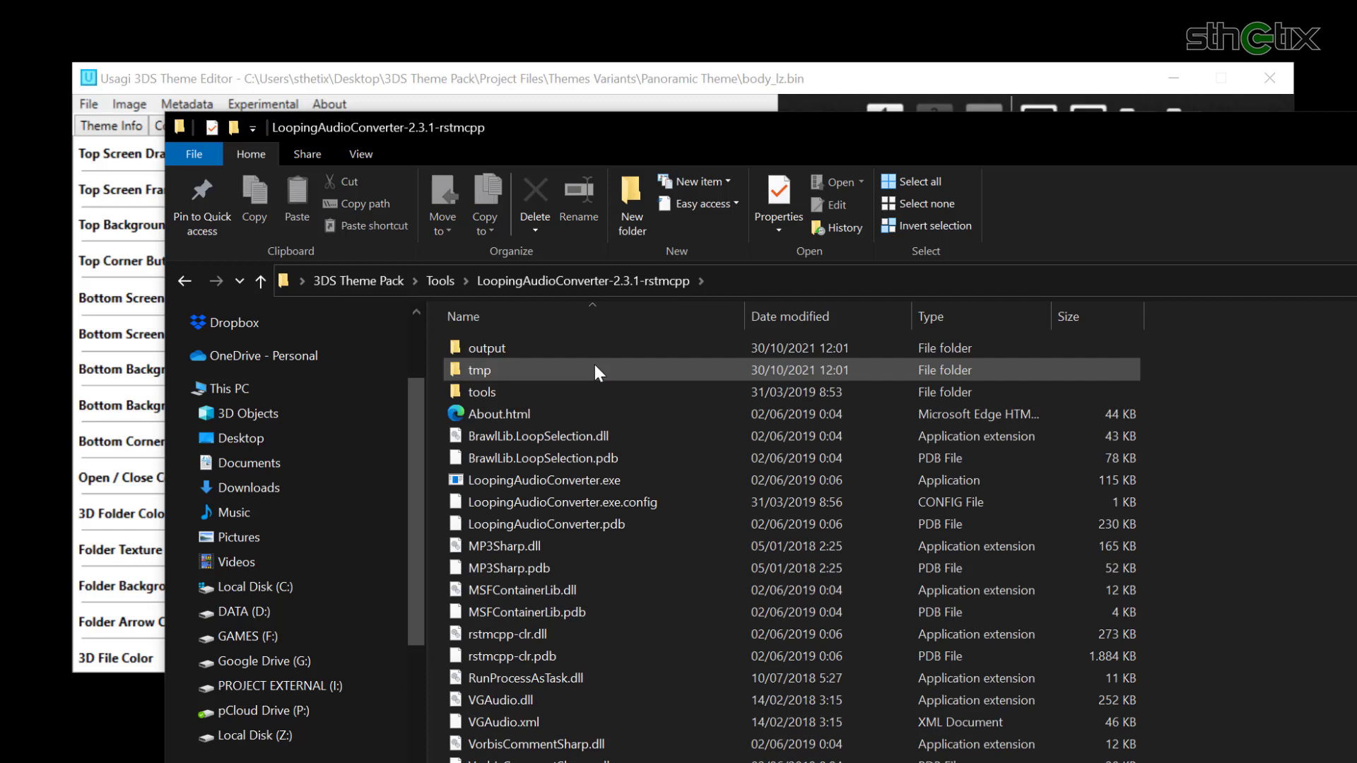
double_click(549, 347)
click(519, 349)
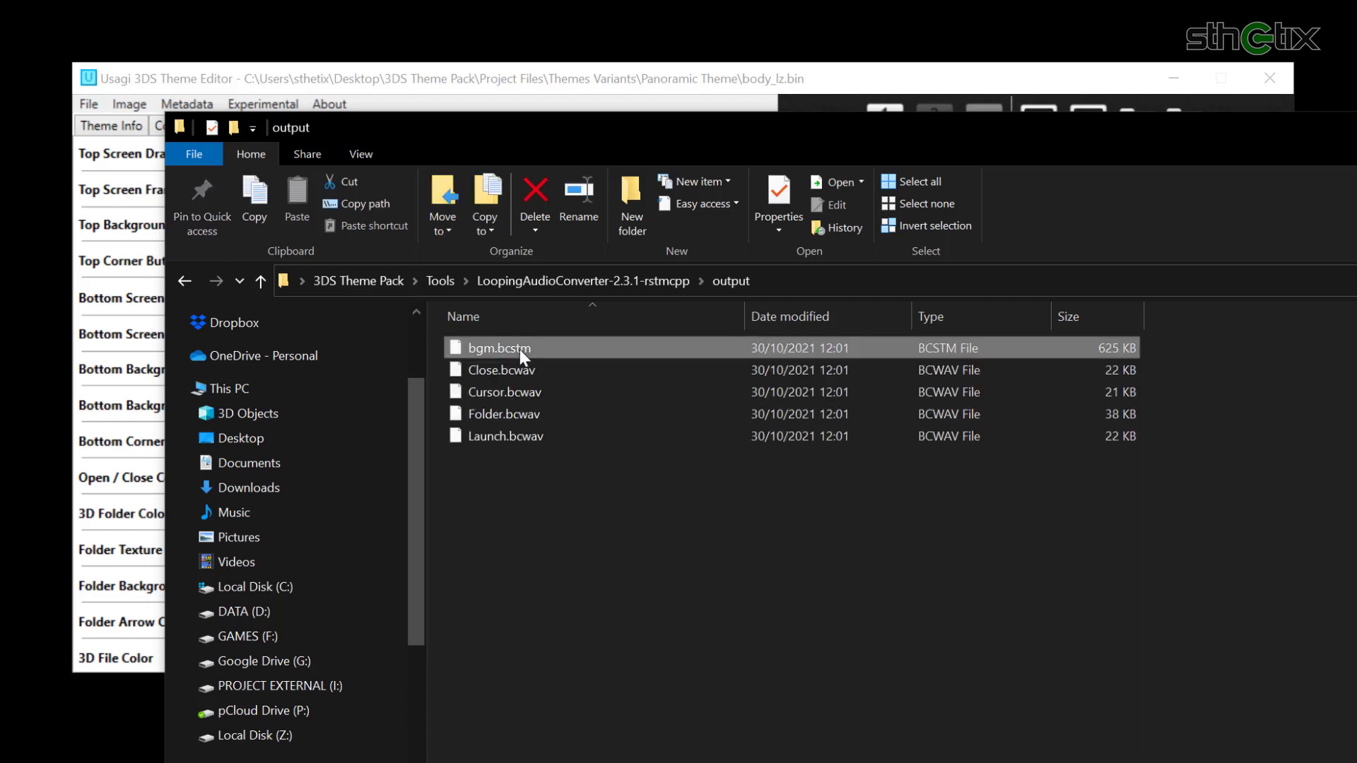
key(ctrl+c)
Step: Paste bgm.bcstm into Project Files > Themes Variants > Animated Theme
click(373, 281)
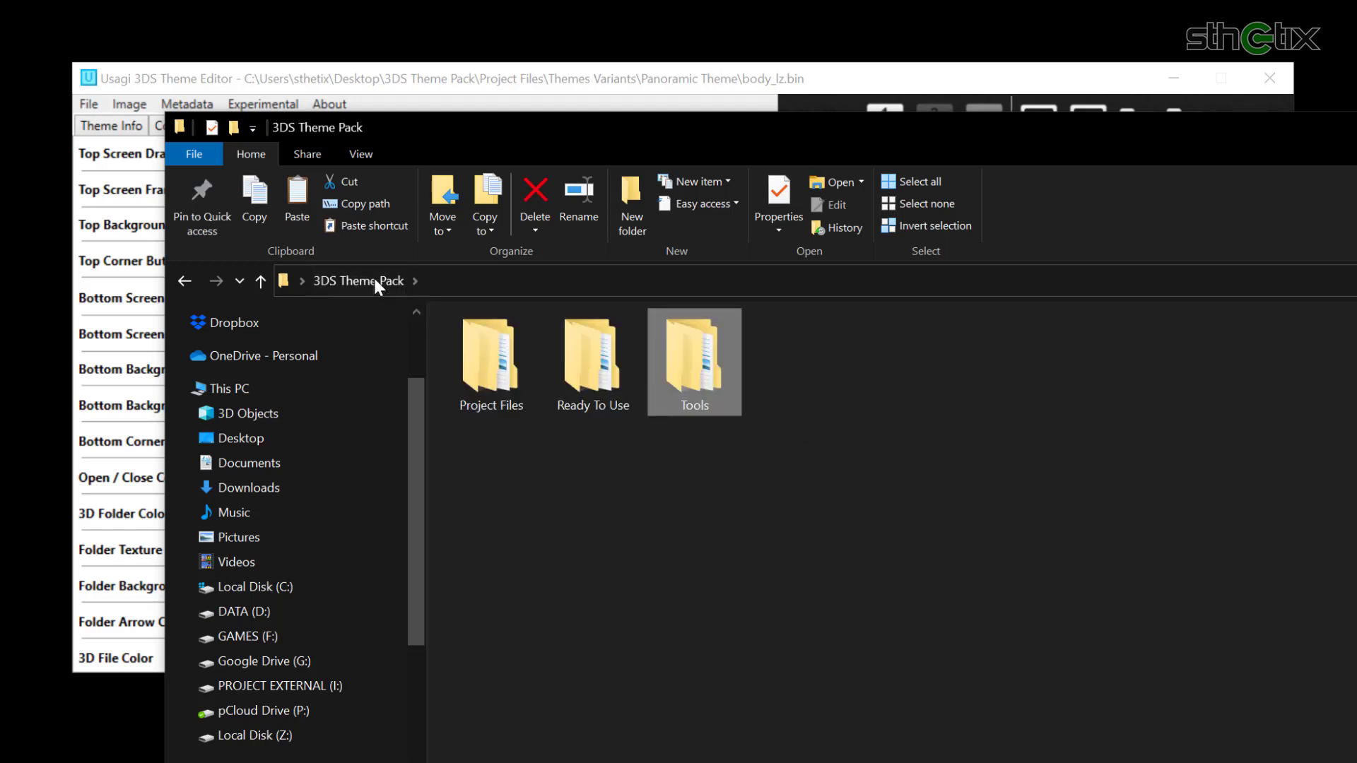
double_click(489, 346)
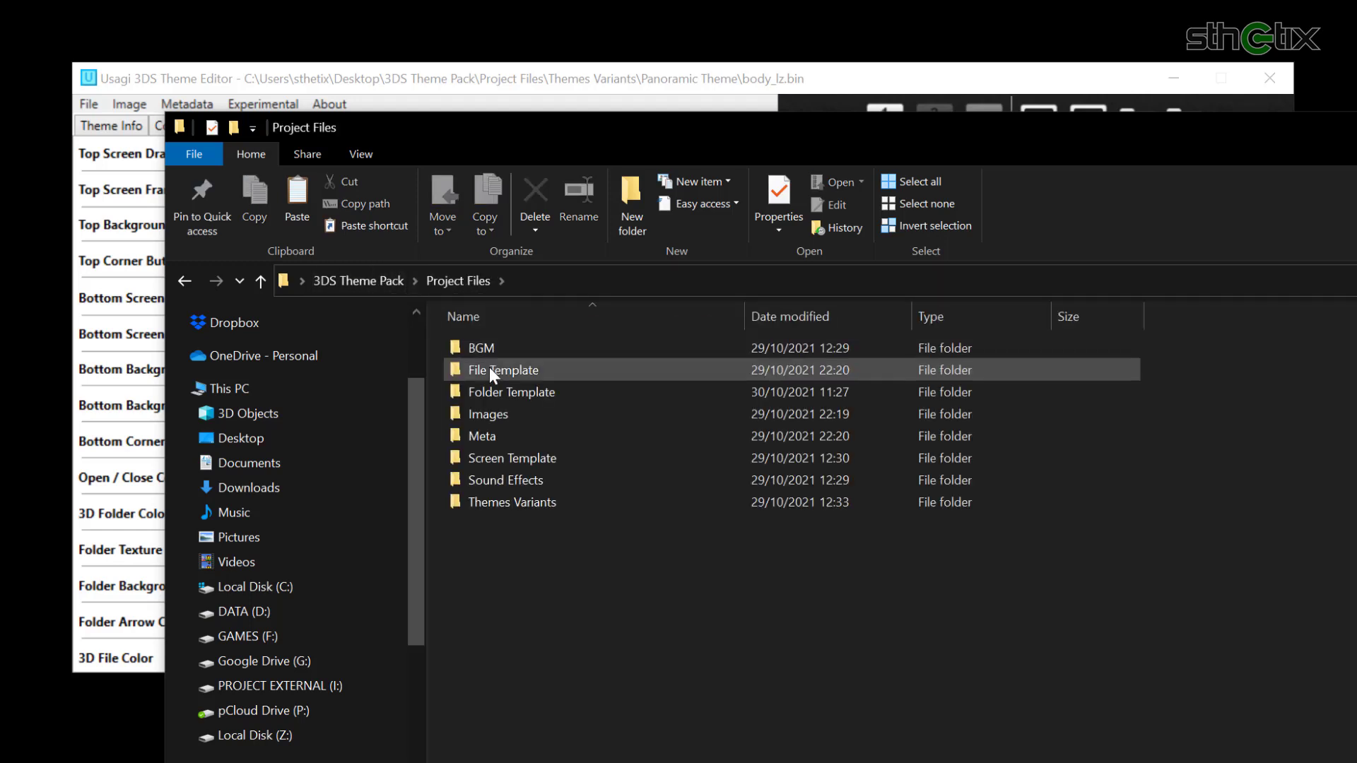
double_click(515, 494)
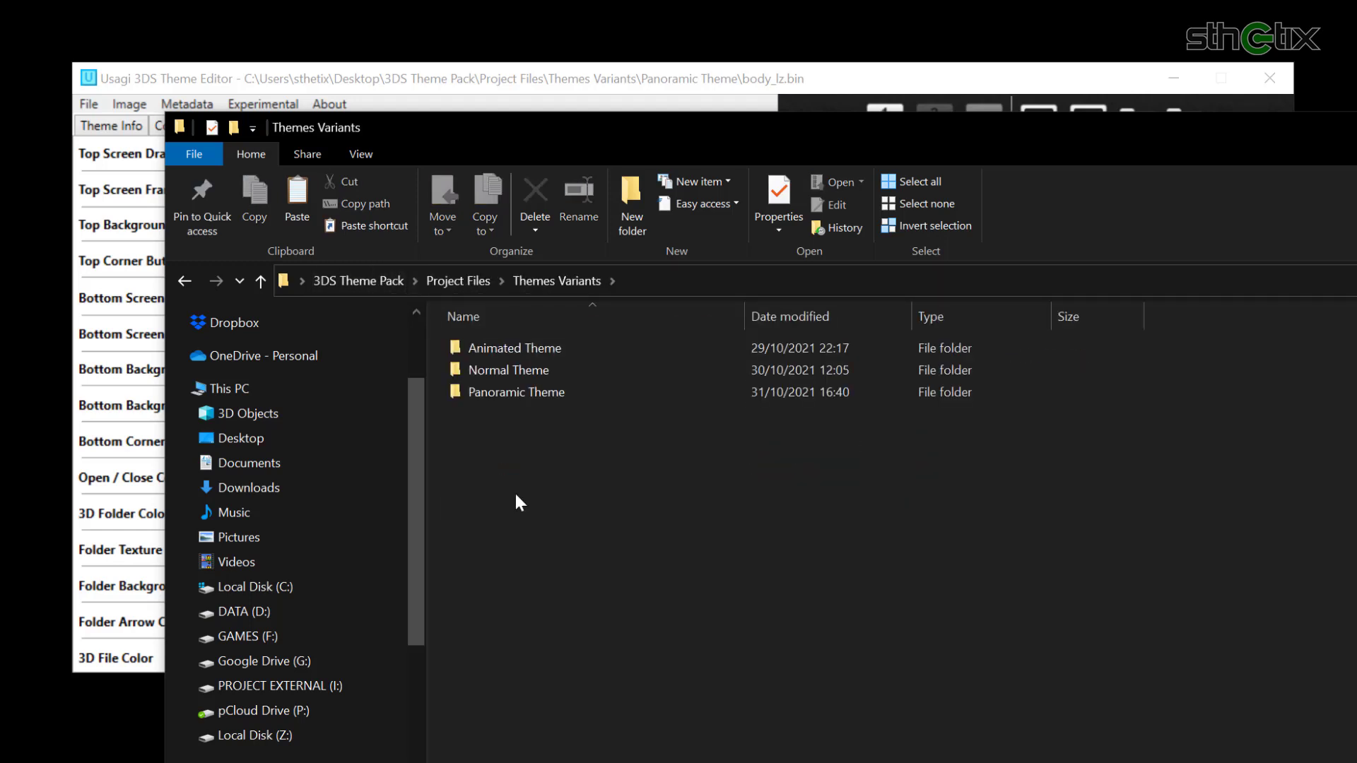
double_click(507, 347)
right_click(551, 481)
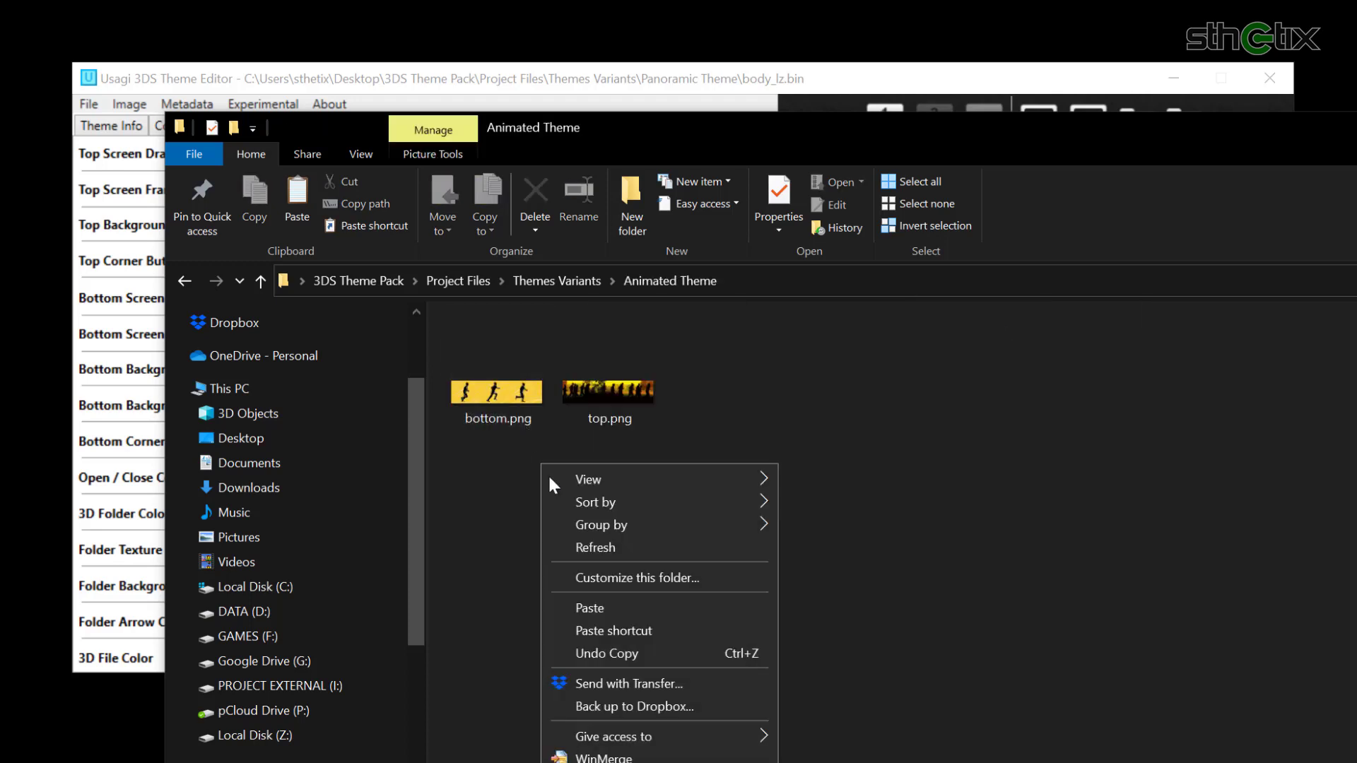
click(613, 605)
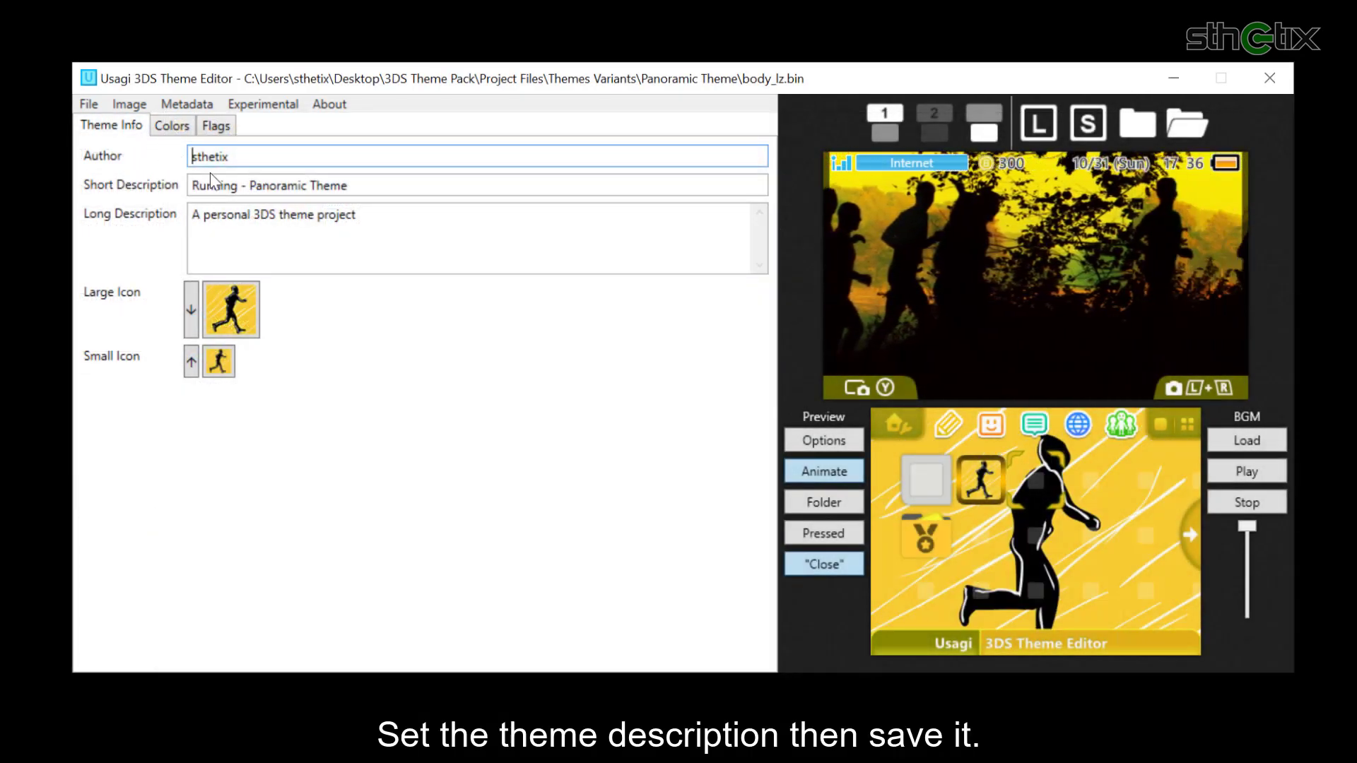
Step: Change 'Panoramic' to 'Animated' in the Short Description, fixing a typo
drag(249, 185, 306, 185)
text(Ani)
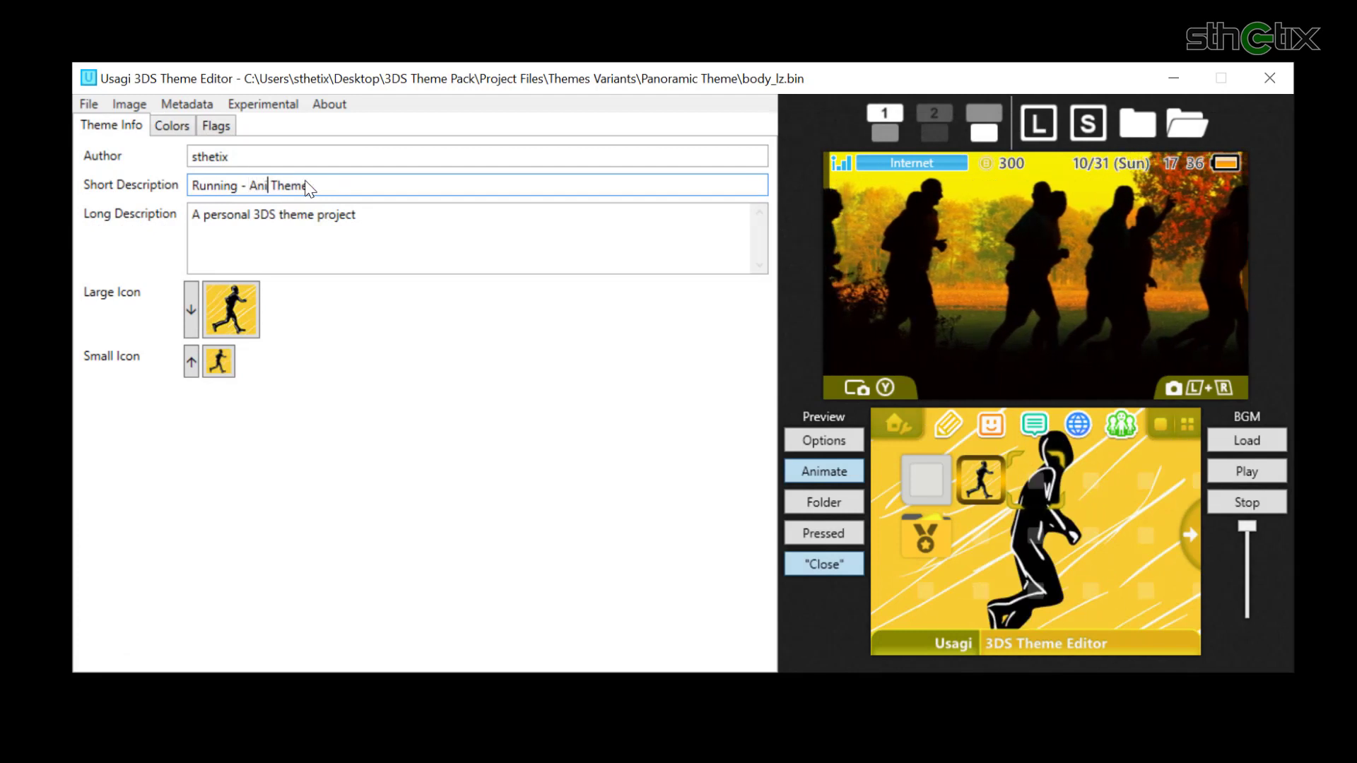
text(matre)
key(BackSpace)
key(BackSpace)
text(e)
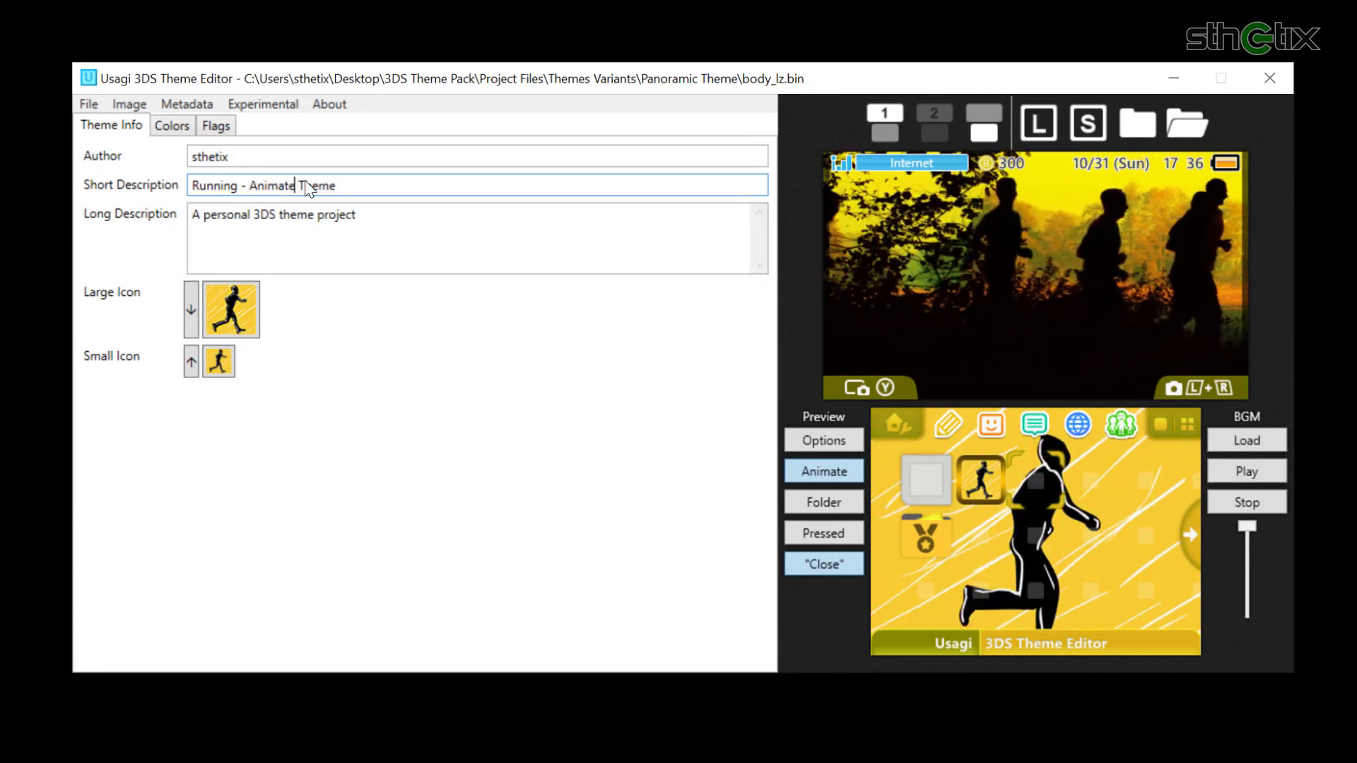
text(d)
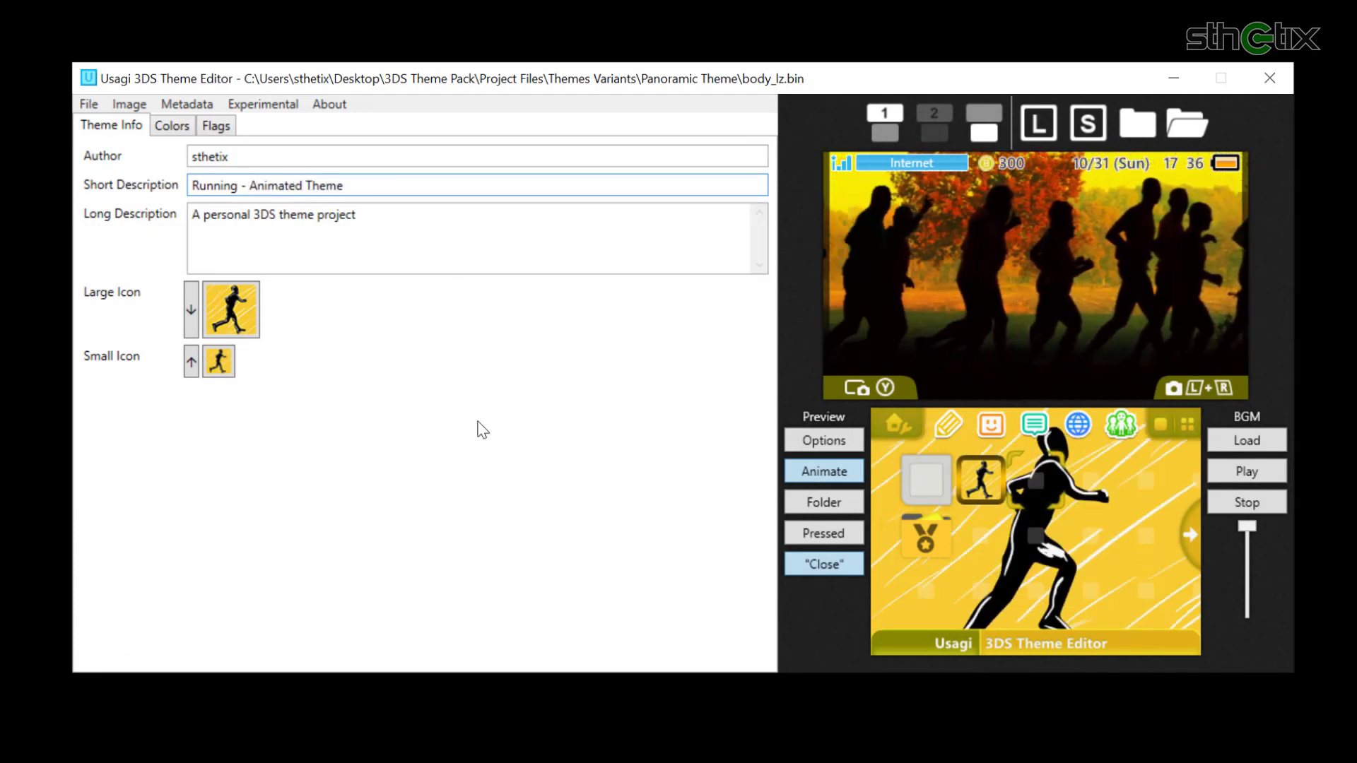
Step: Save the theme as body_lz.bin into the Animated Theme folder with Save As
click(88, 103)
click(125, 216)
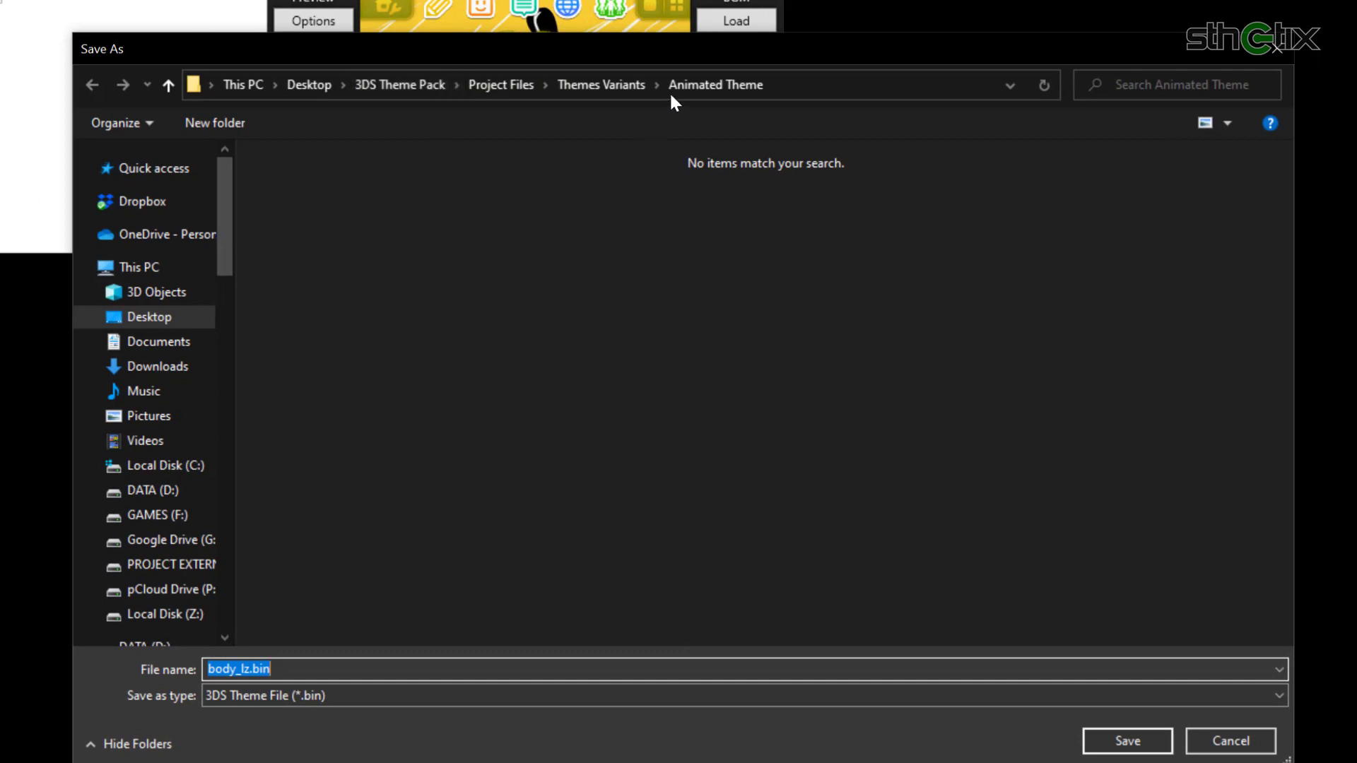
click(1122, 742)
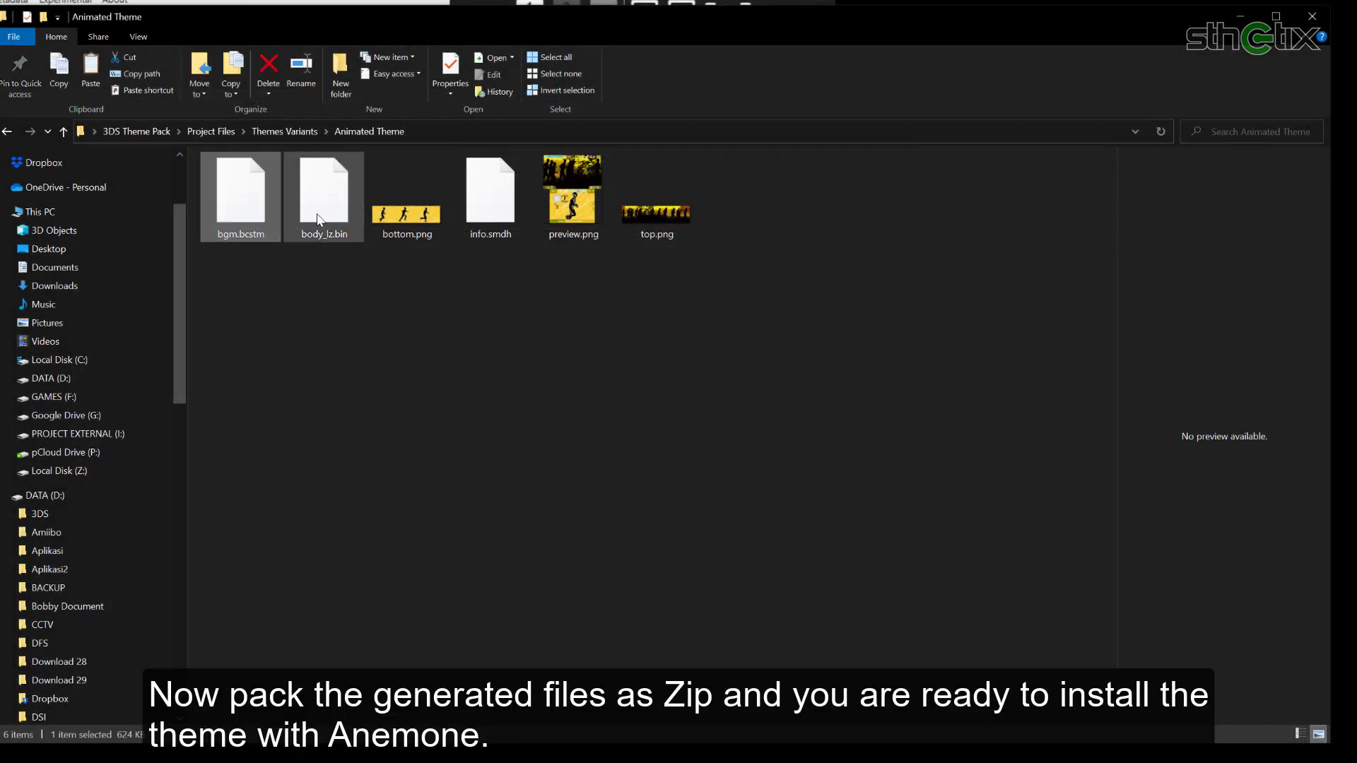
Step: Zip bgm.bcstm, body_lz.bin, info.smdh and preview.png into Animated Theme.zip
ctrl+click(317, 219)
ctrl+click(498, 230)
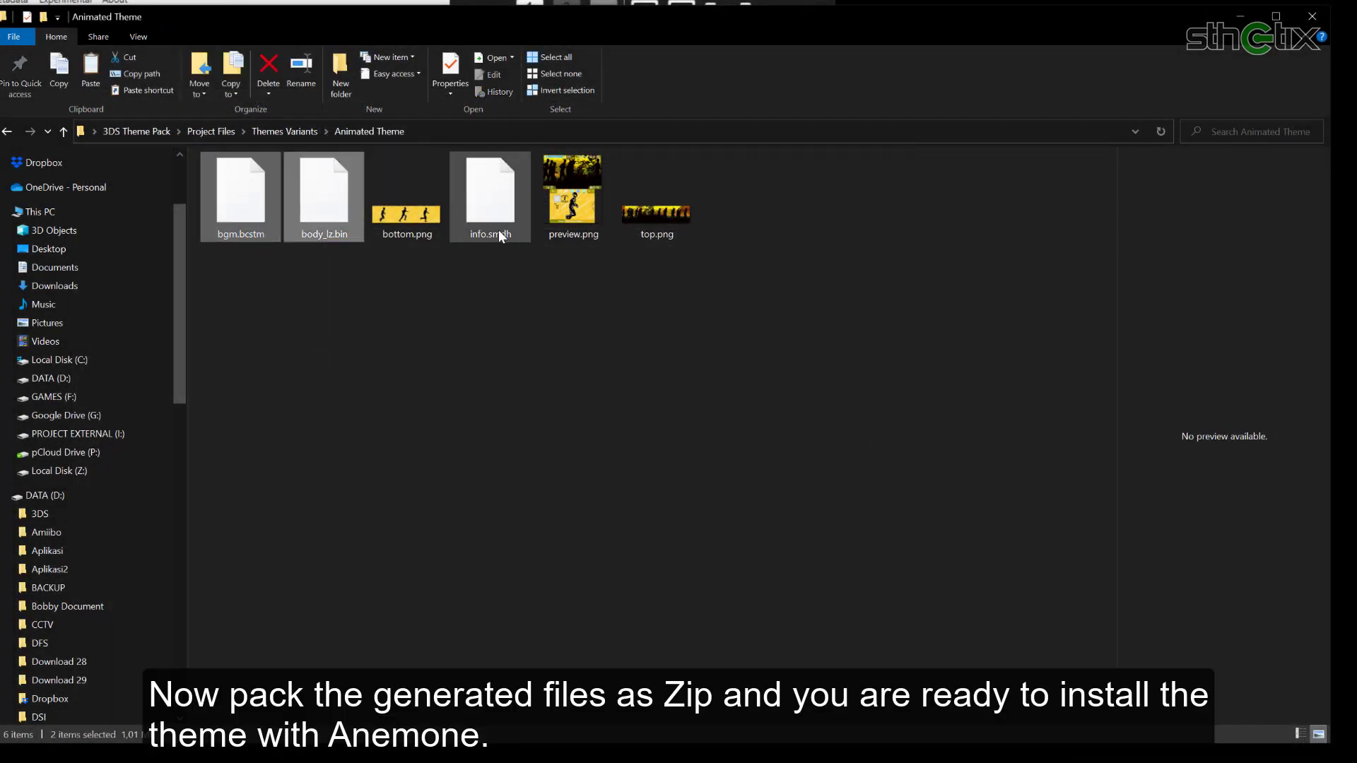
ctrl+click(560, 223)
right_click(558, 219)
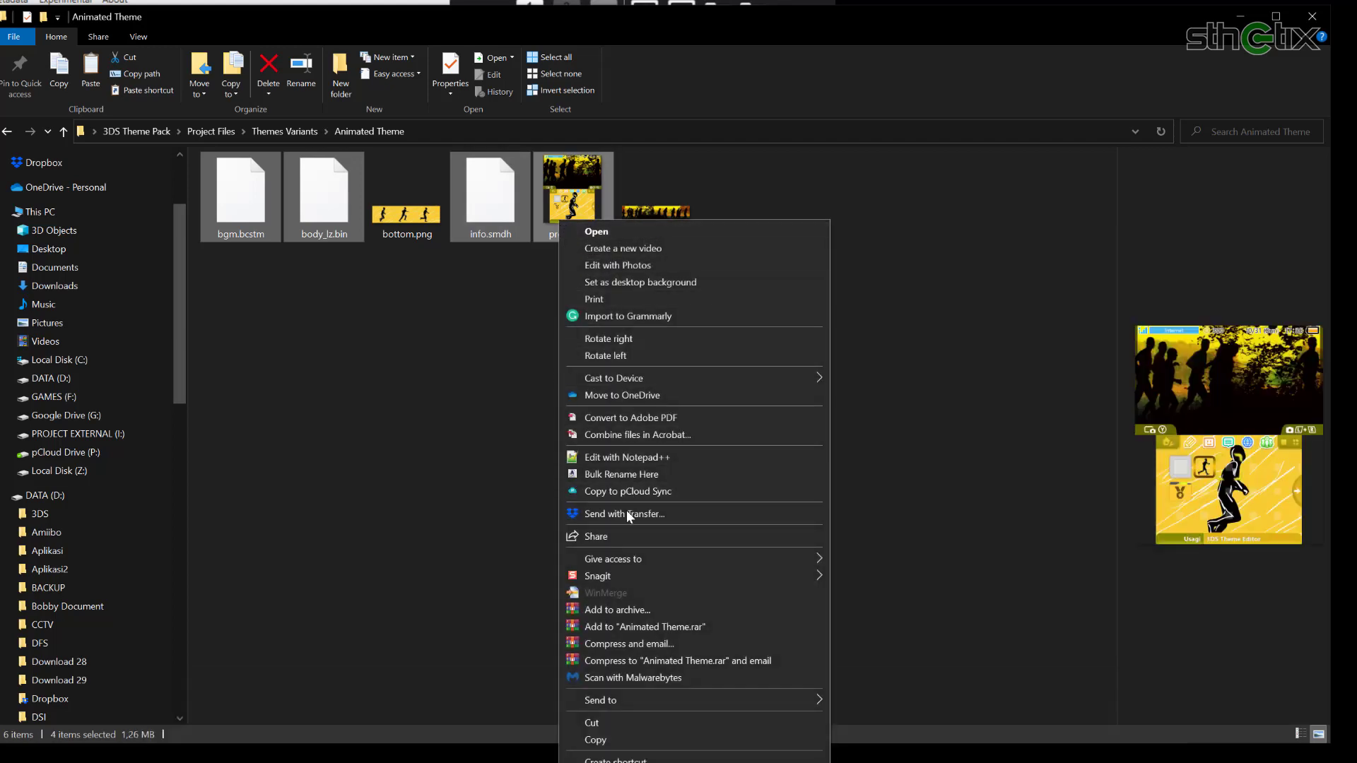
click(631, 609)
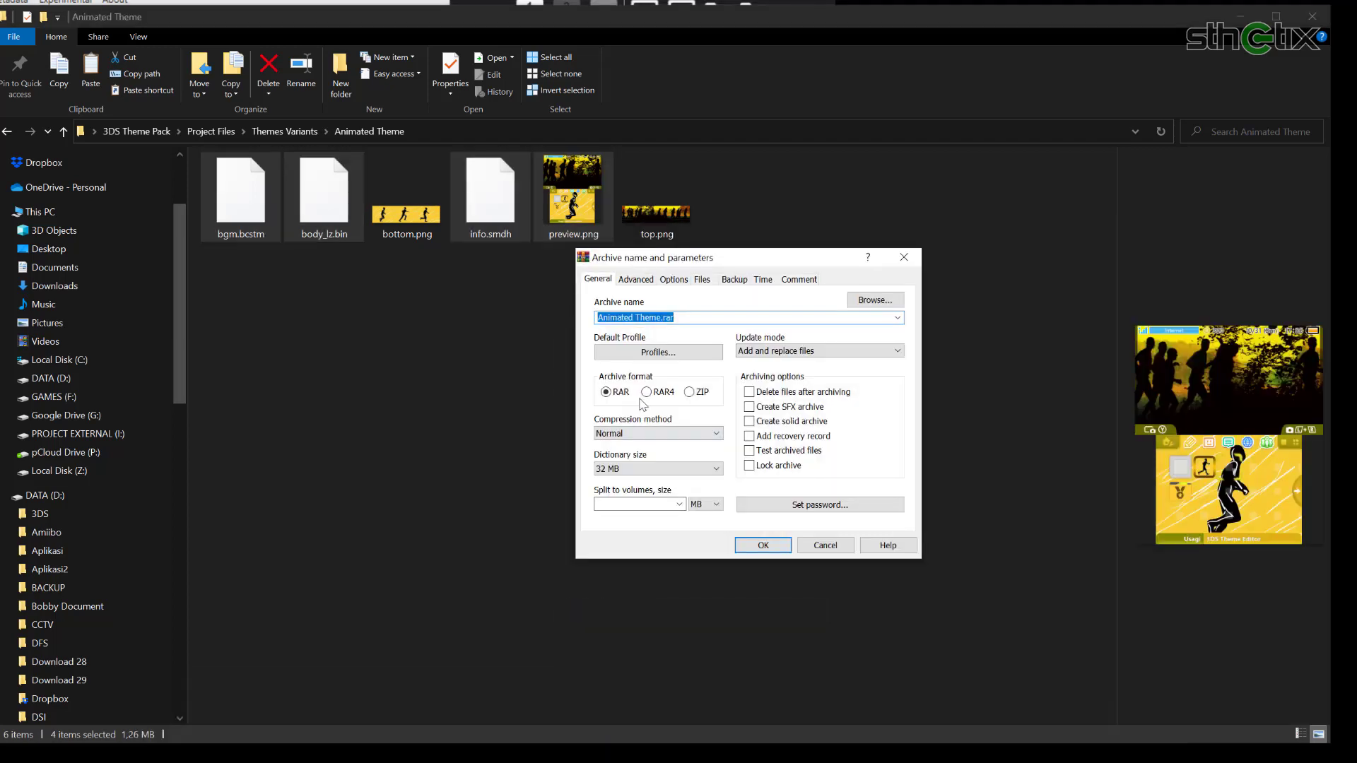
click(763, 545)
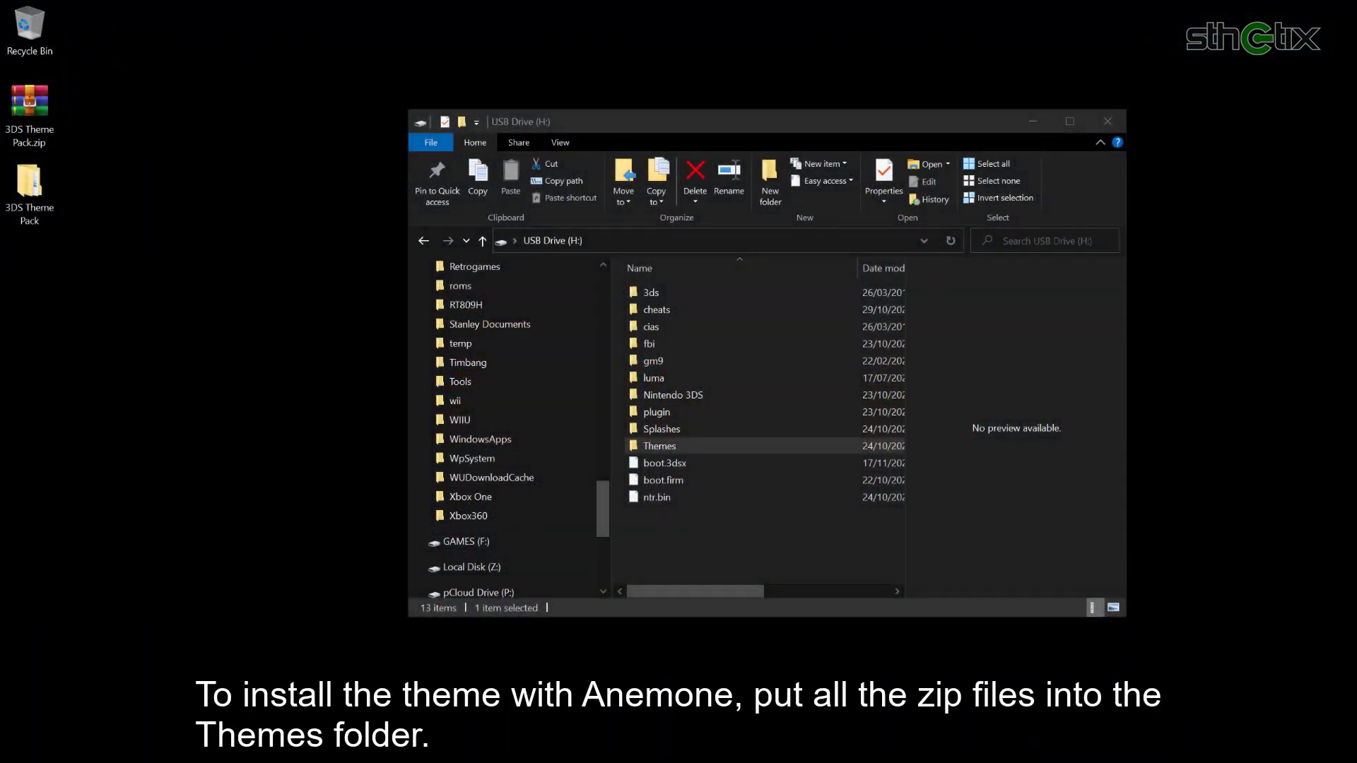
Step: Open the Themes folder on the USB Drive (H:) to view the four theme zips
double_click(757, 445)
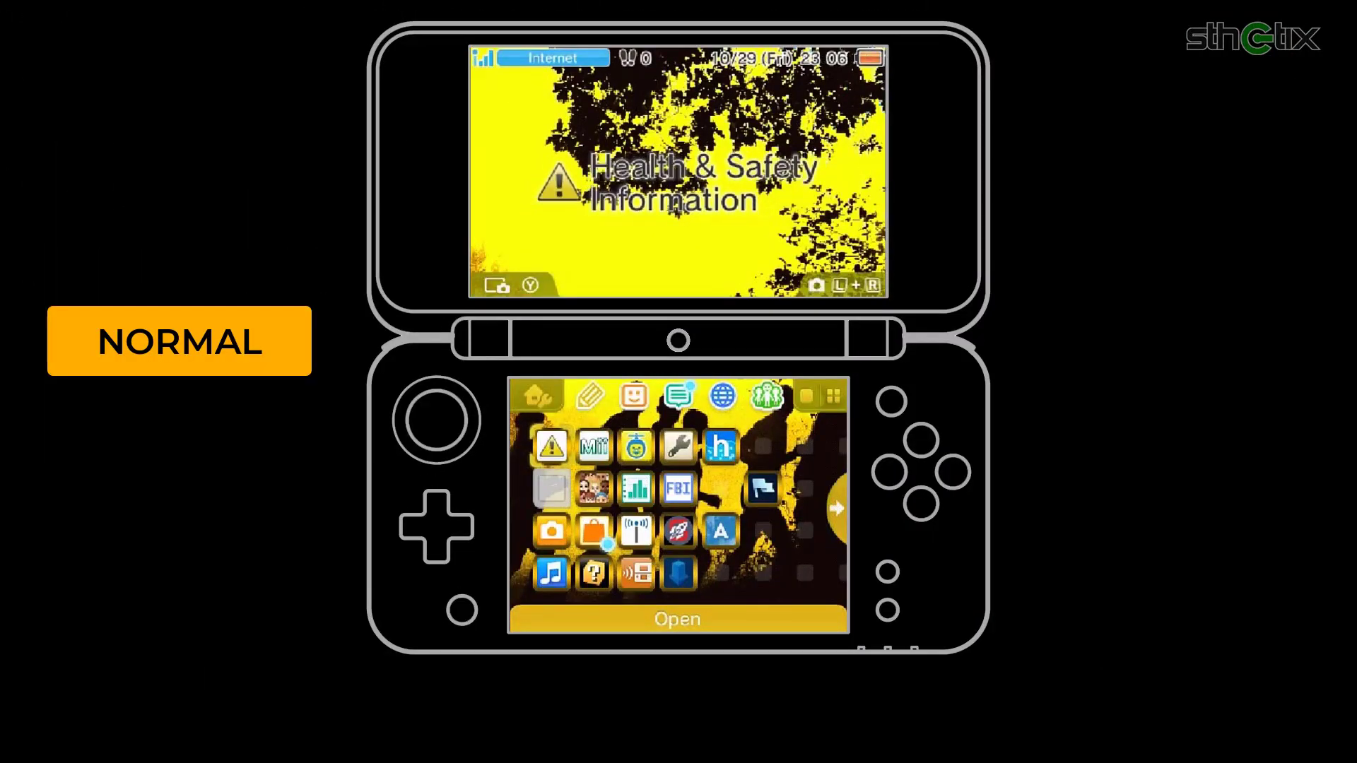
scroll(678, 505, right, 3)
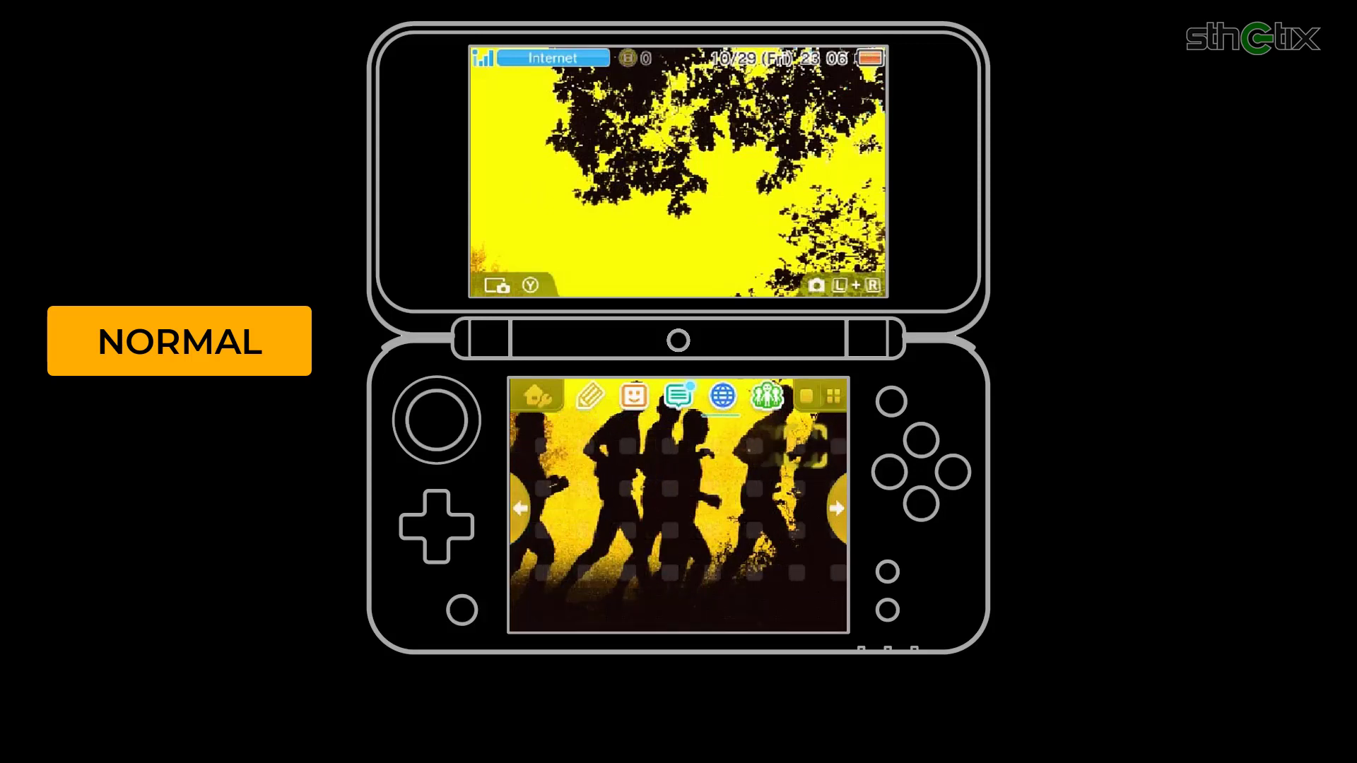
scroll(679, 505, right, 2)
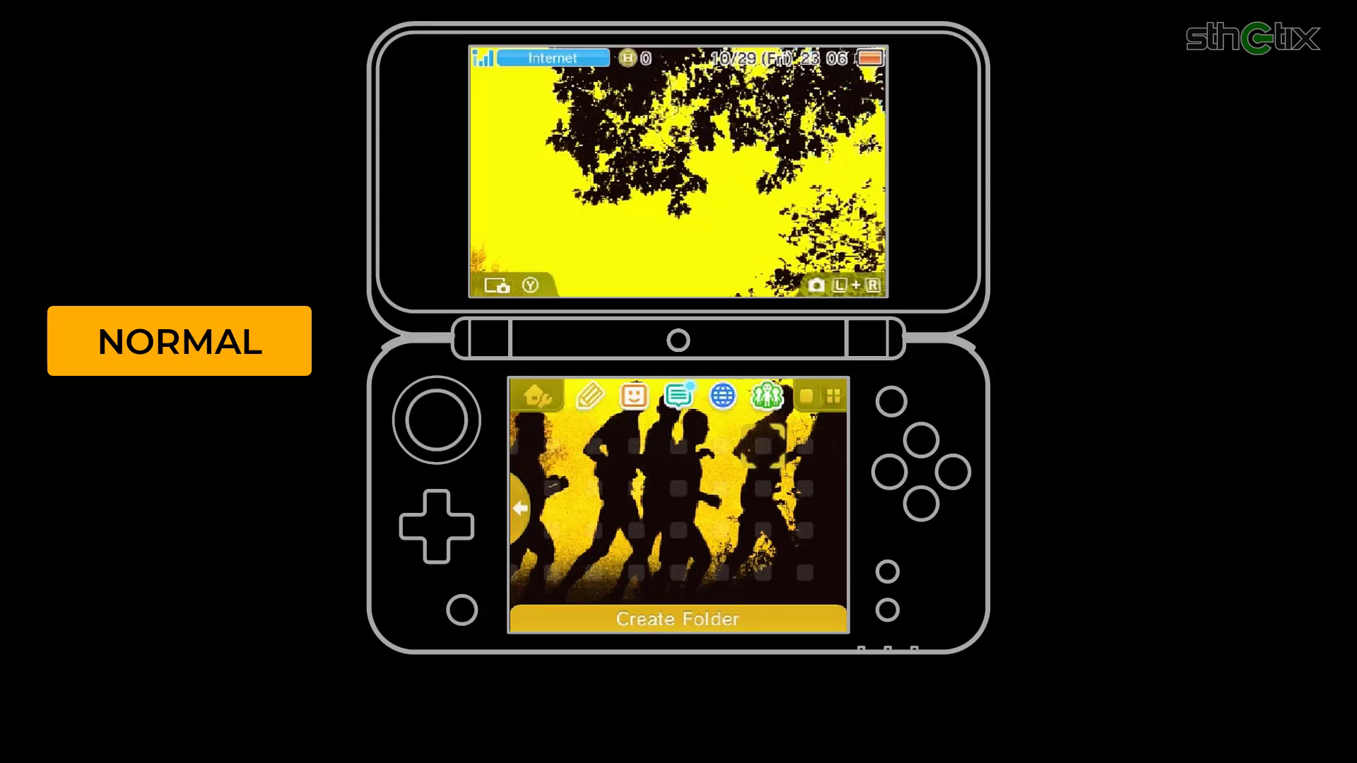
scroll(679, 505, left, 1)
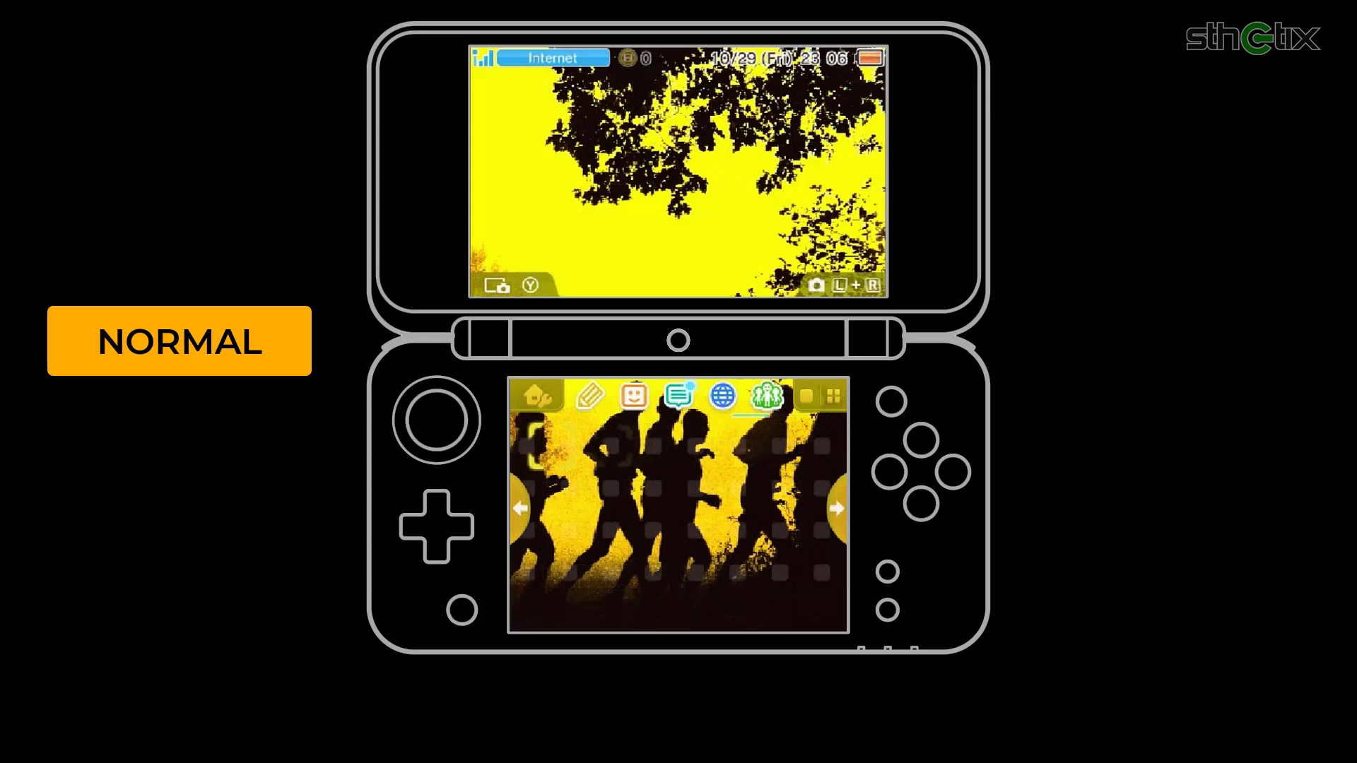